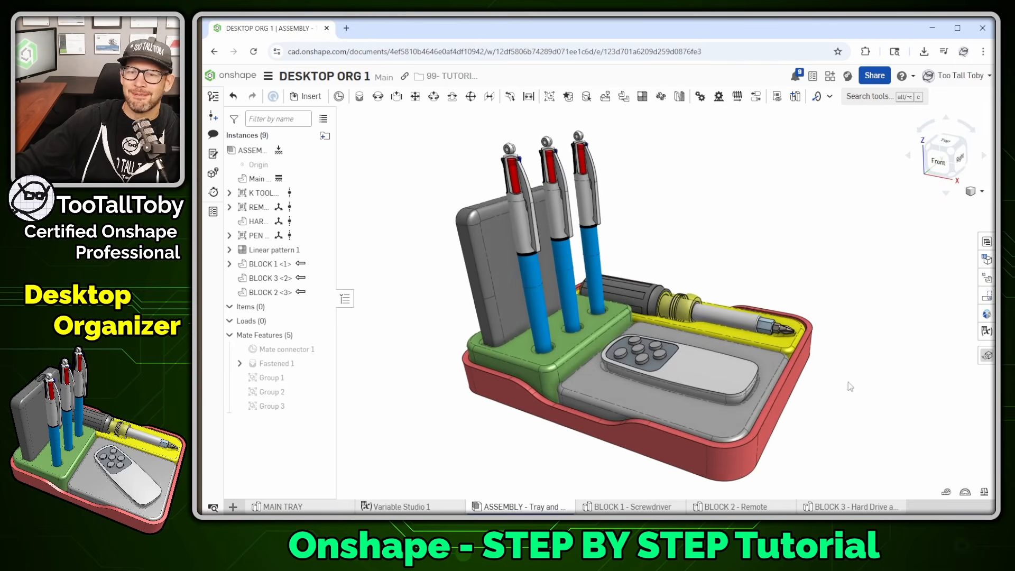
Rotate the remote control to a new angle on BLOCK 2 and update that block's context so its pocket matches
{"action": "scroll", "coordinate": [849, 385], "scroll_direction": "up", "scroll_amount": 2}
{"action": "middle_click_drag", "start_coordinate": [845, 400], "coordinate": [837, 376]}
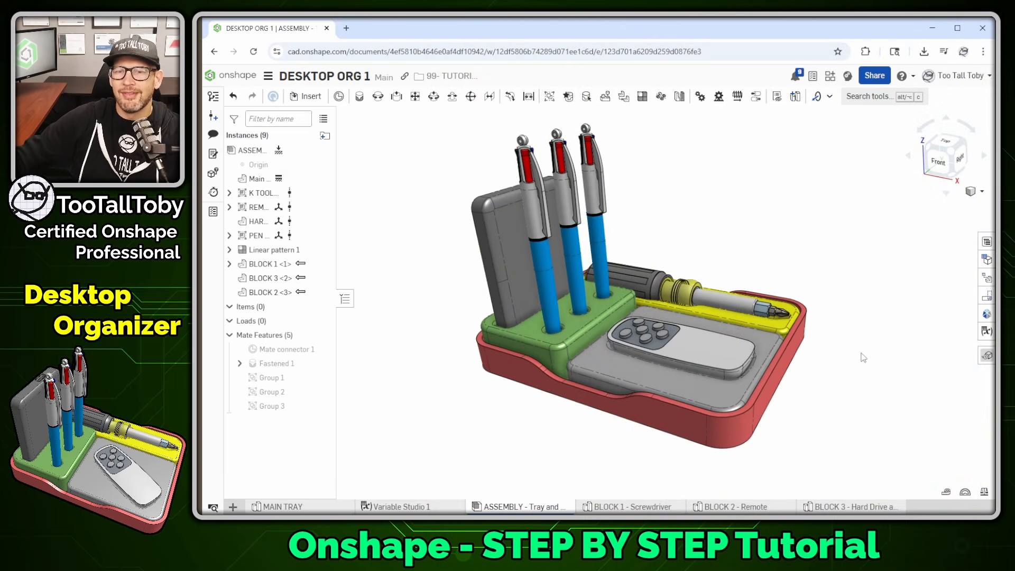
{"action": "right_click_drag", "start_coordinate": [861, 353], "coordinate": [868, 364]}
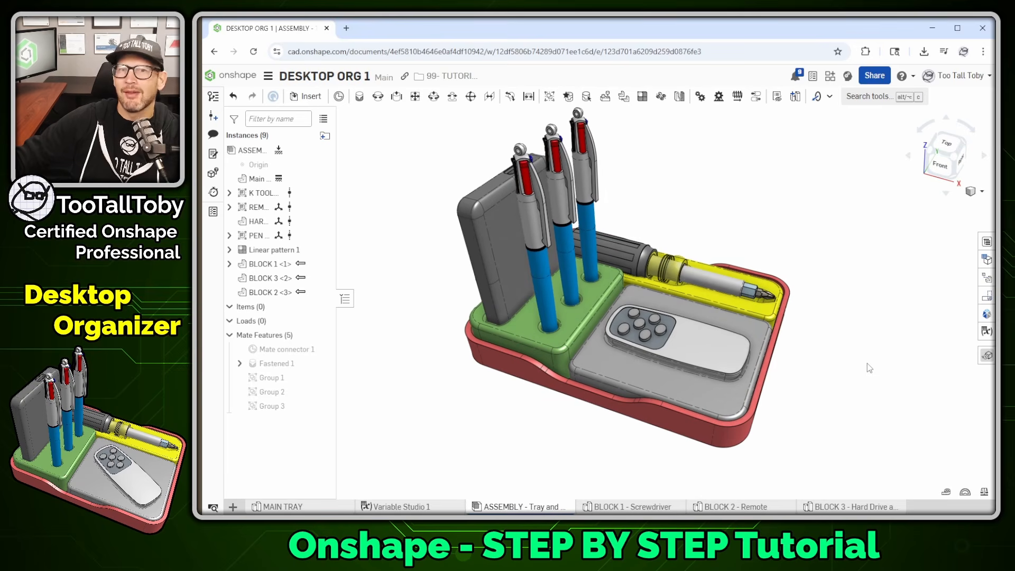
{"action": "left_click", "coordinate": [705, 350]}
{"action": "left_click", "coordinate": [724, 316]}
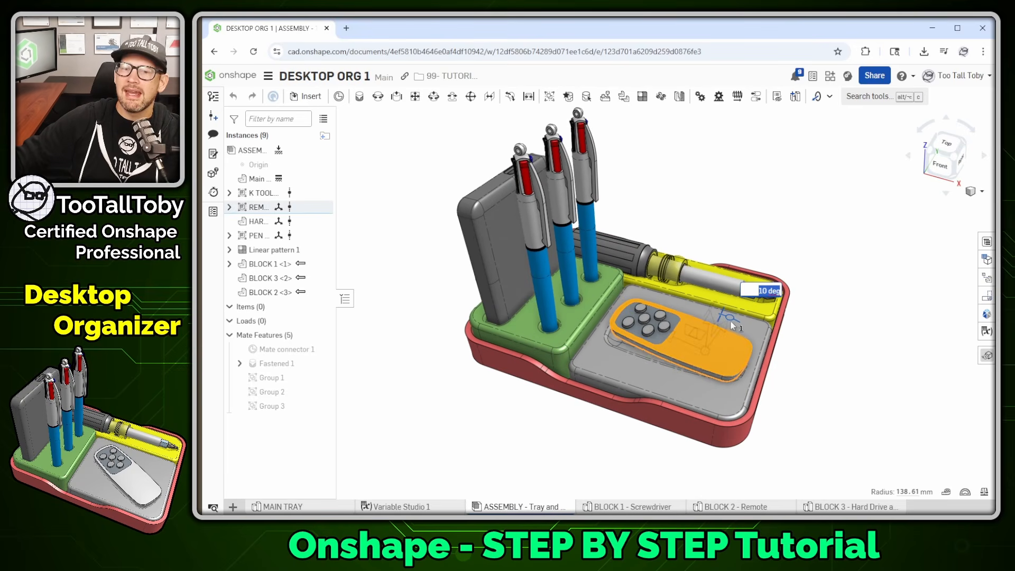
{"action": "left_click_drag", "start_coordinate": [730, 321], "coordinate": [719, 347]}
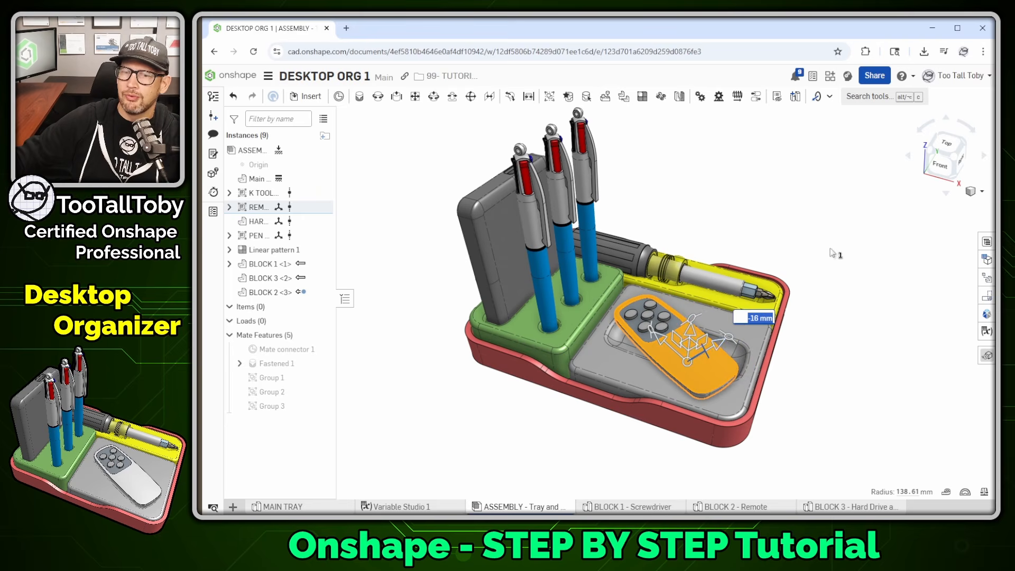
{"action": "left_click", "coordinate": [831, 253]}
{"action": "right_click", "coordinate": [728, 328]}
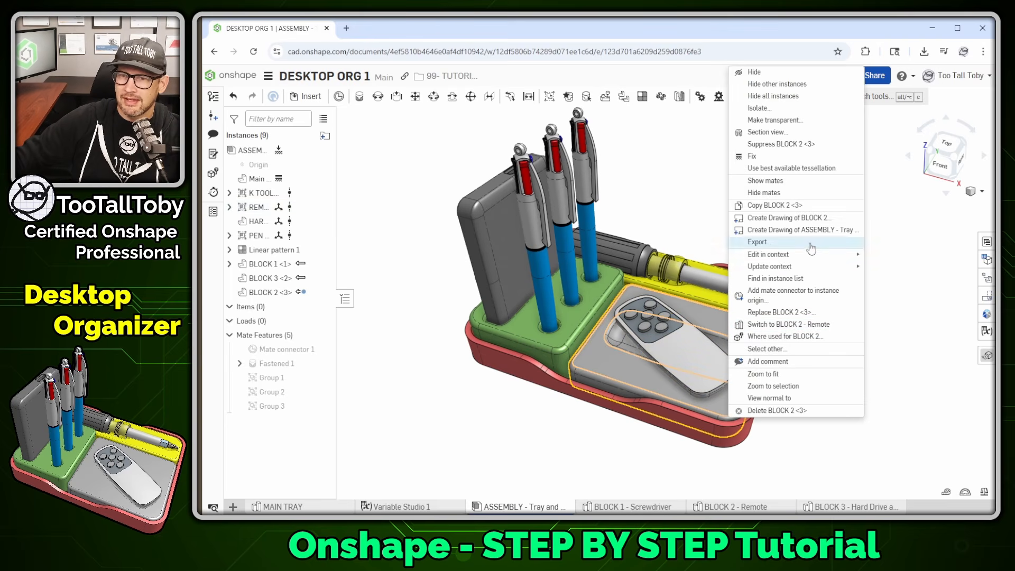
{"action": "left_click", "coordinate": [884, 272]}
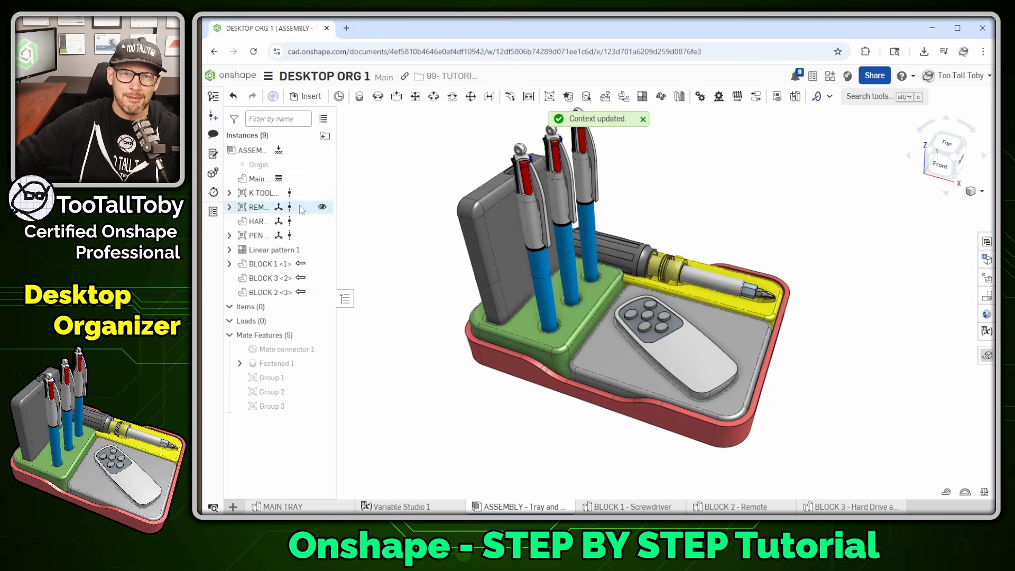
Hide the K TOOLS screwdriver, the remote control, the hard drive and the pen in the assembly
{"action": "left_click", "coordinate": [322, 193]}
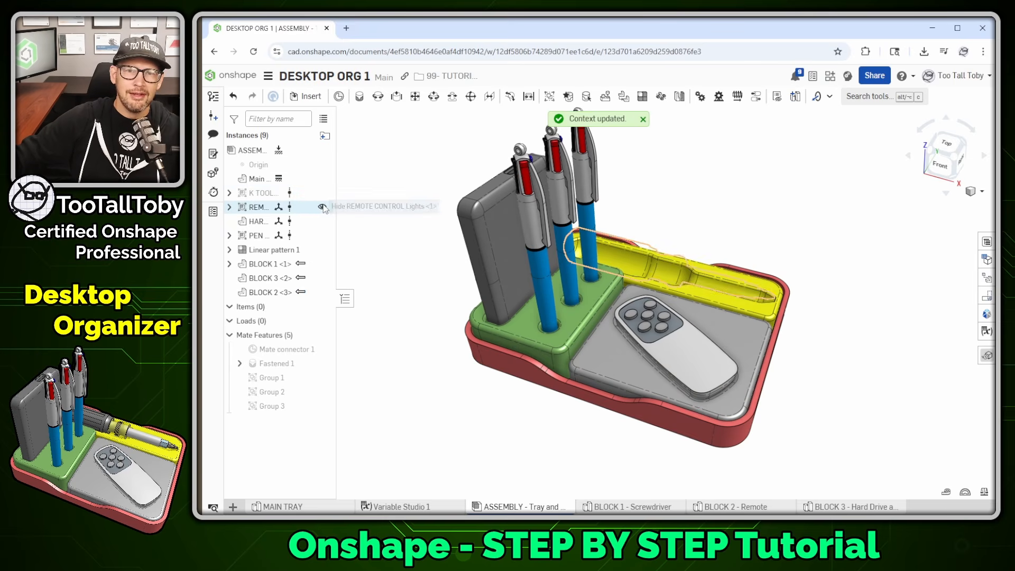
{"action": "left_click", "coordinate": [322, 208]}
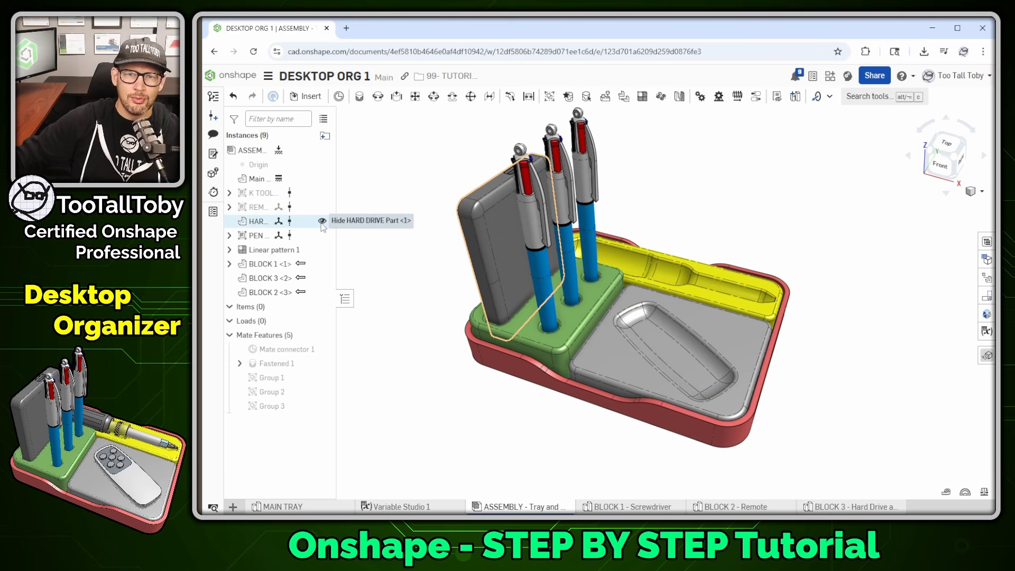
{"action": "left_click", "coordinate": [322, 222]}
{"action": "left_click", "coordinate": [322, 236]}
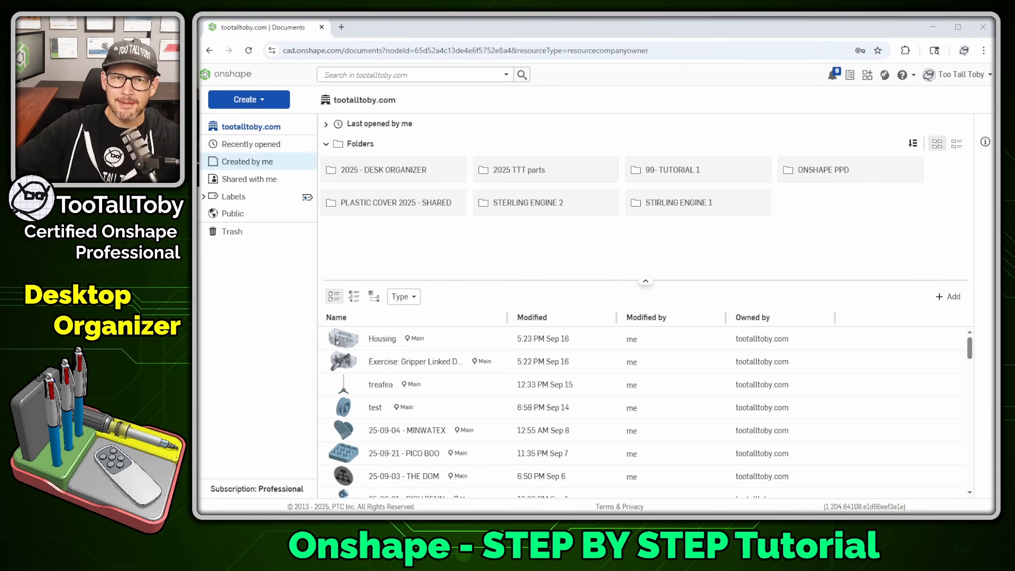
{"action": "left_click", "coordinate": [326, 147]}
{"action": "left_click", "coordinate": [326, 147]}
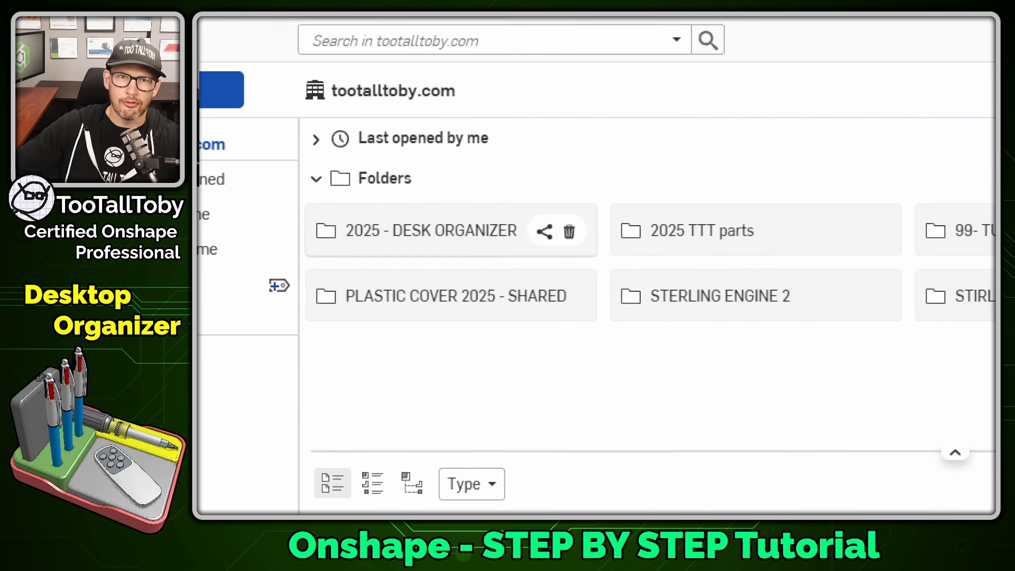
{"action": "mouse_move", "coordinate": [353, 168]}
{"action": "left_mouse_down"}
{"action": "mouse_move", "coordinate": [329, 170]}
{"action": "mouse_move", "coordinate": [297, 202]}
{"action": "mouse_move", "coordinate": [431, 195]}
{"action": "mouse_move", "coordinate": [378, 165]}
{"action": "left_mouse_up"}
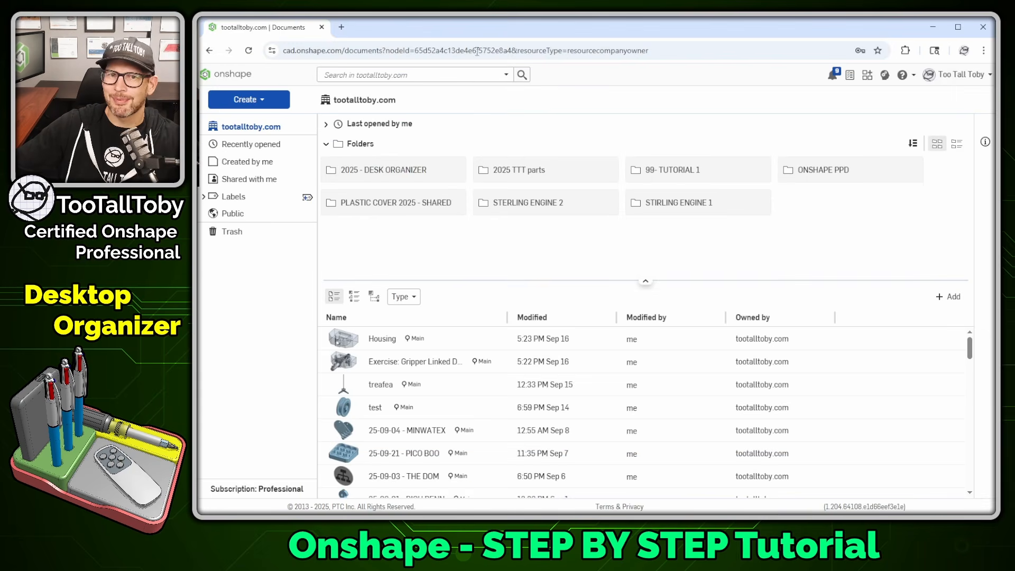
{"action": "left_click", "coordinate": [315, 183]}
{"action": "left_click", "coordinate": [326, 145]}
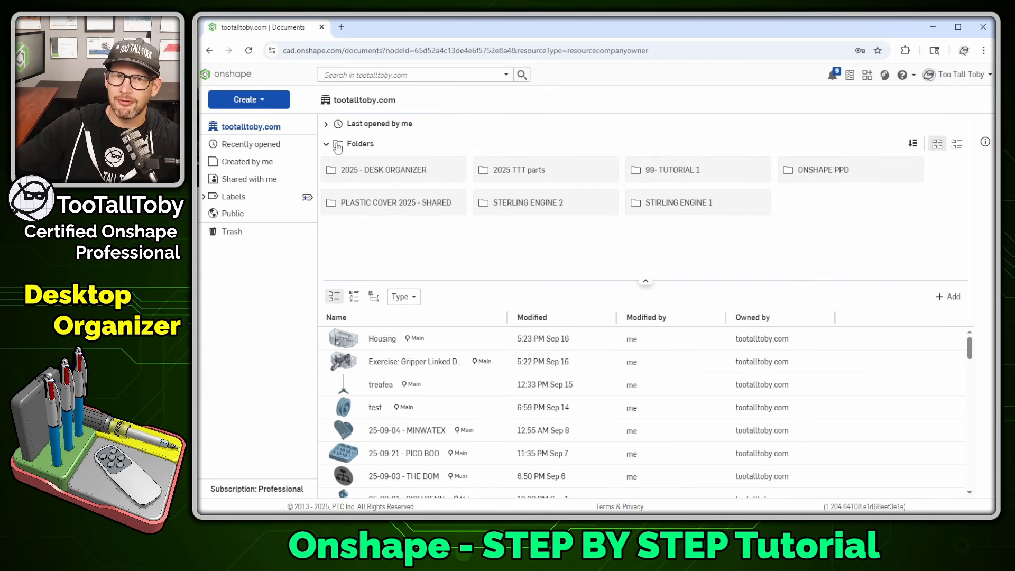
Create a folder named "2025 TUTORIAL - Desktop Organizer" in tootalltoby.com
{"action": "left_click", "coordinate": [265, 101]}
{"action": "left_click", "coordinate": [246, 136]}
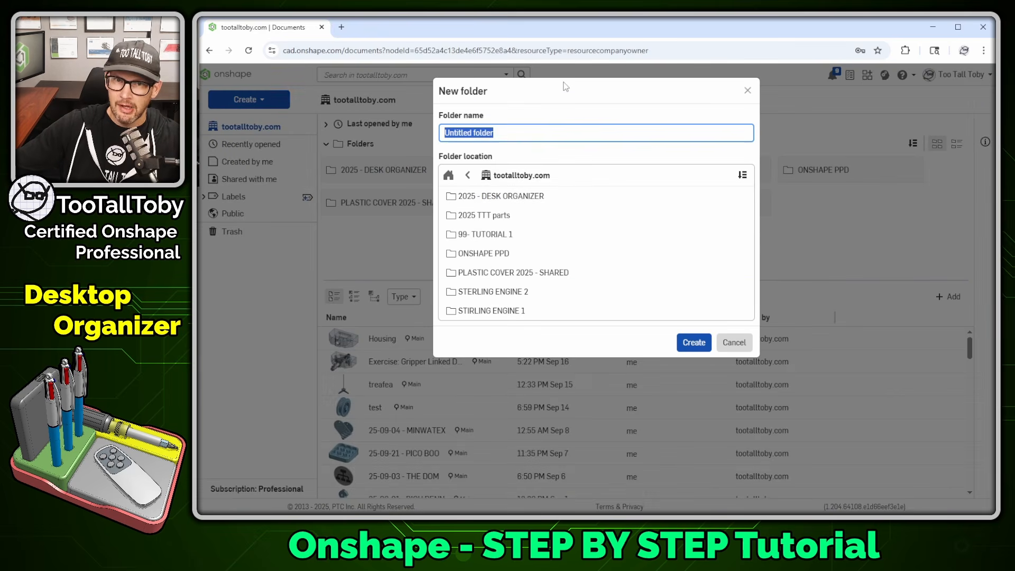
{"action": "type", "text": "2025 TUTORIAL - Desktop Organizer"}
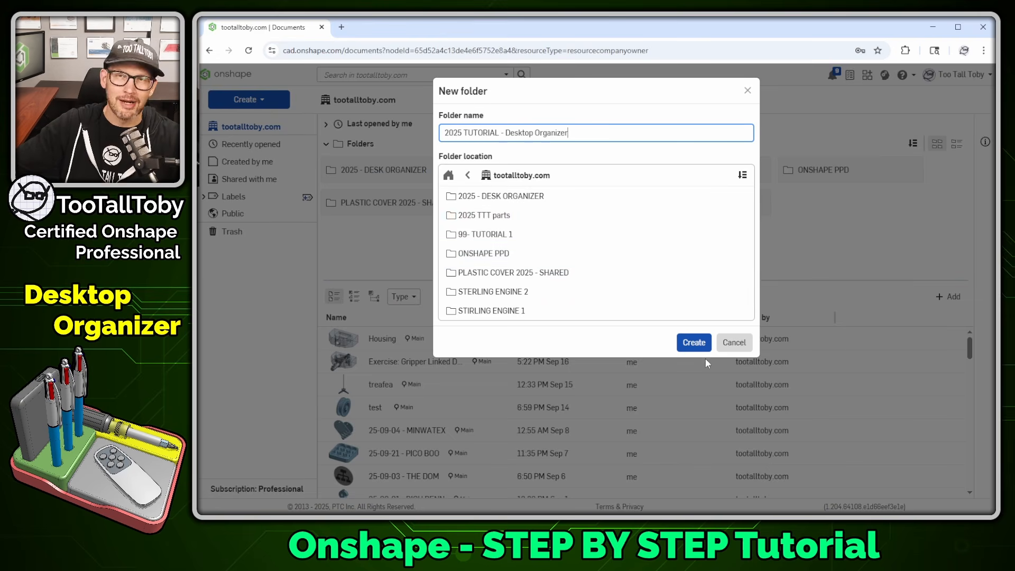
{"action": "left_click", "coordinate": [695, 343]}
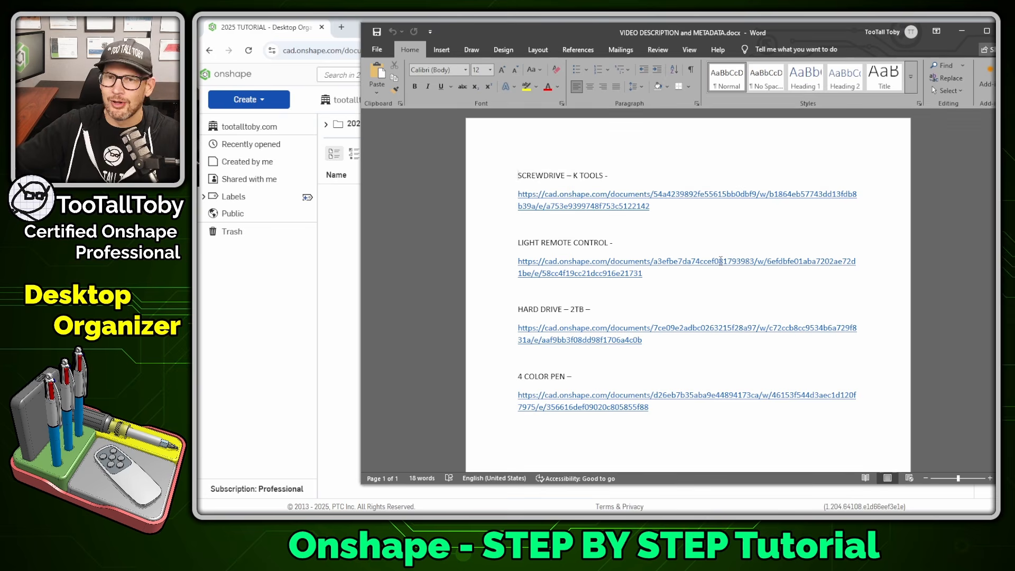
From the Word document, open the linked Onshape documents for the screwdriver, light remote control, 2TB hard drive and 4 color pen
{"action": "double_click", "coordinate": [576, 211]}
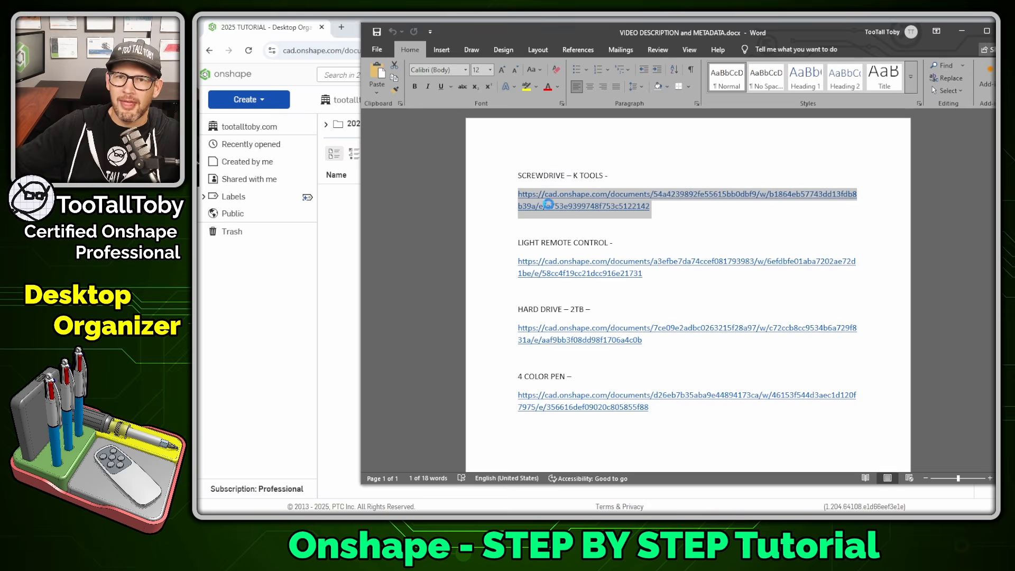
{"action": "left_click", "coordinate": [550, 209], "text": "ctrl"}
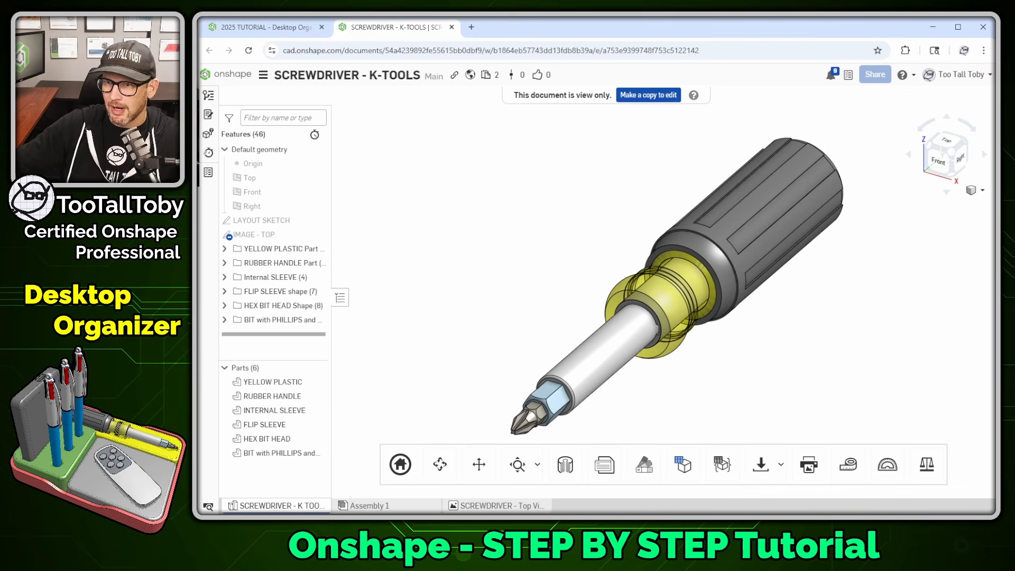
{"action": "key", "text": "alt+Tab"}
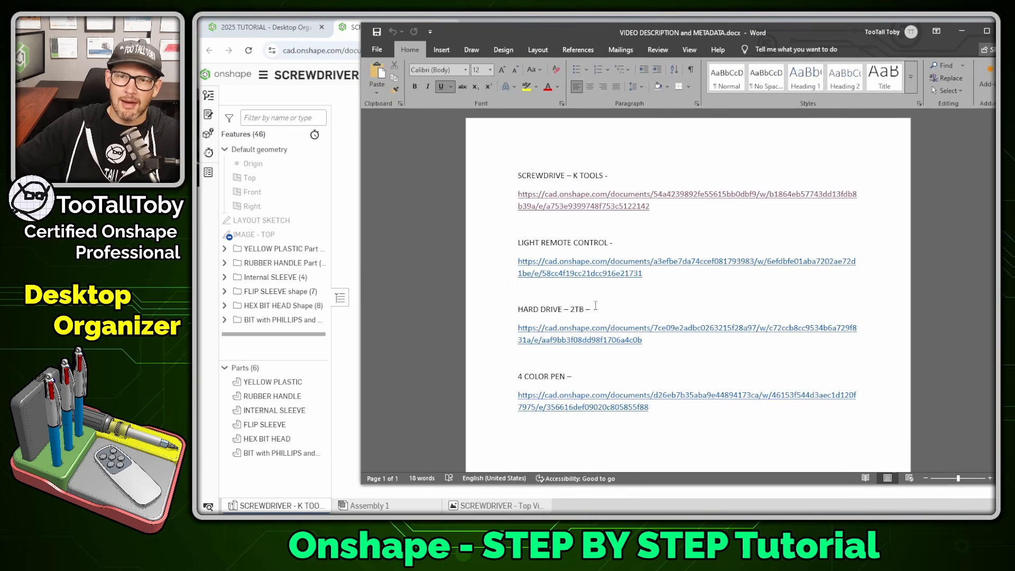
{"action": "left_click", "coordinate": [608, 271], "text": "ctrl"}
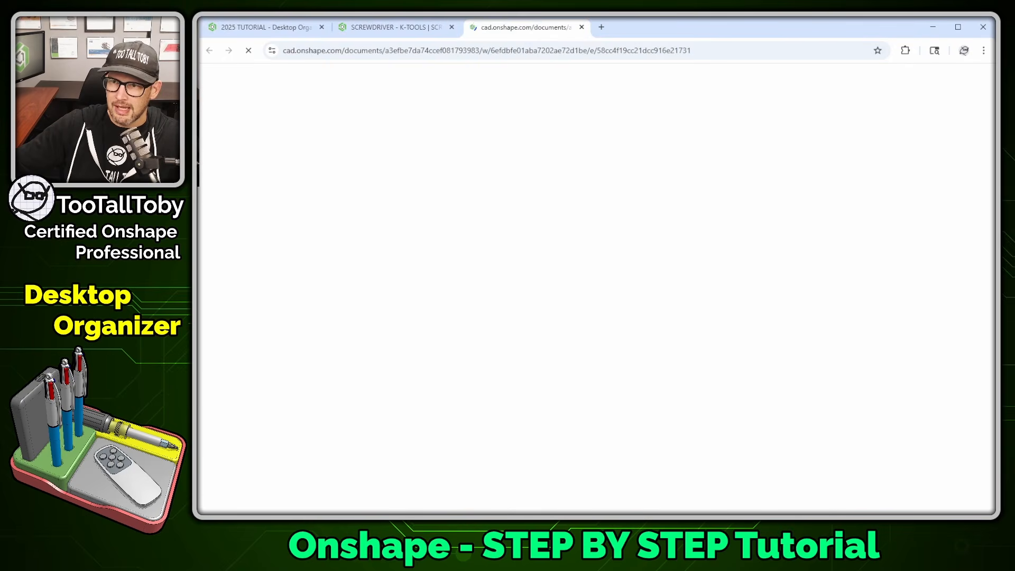
{"action": "key", "text": "alt+Tab"}
{"action": "left_click", "coordinate": [594, 338], "text": "ctrl"}
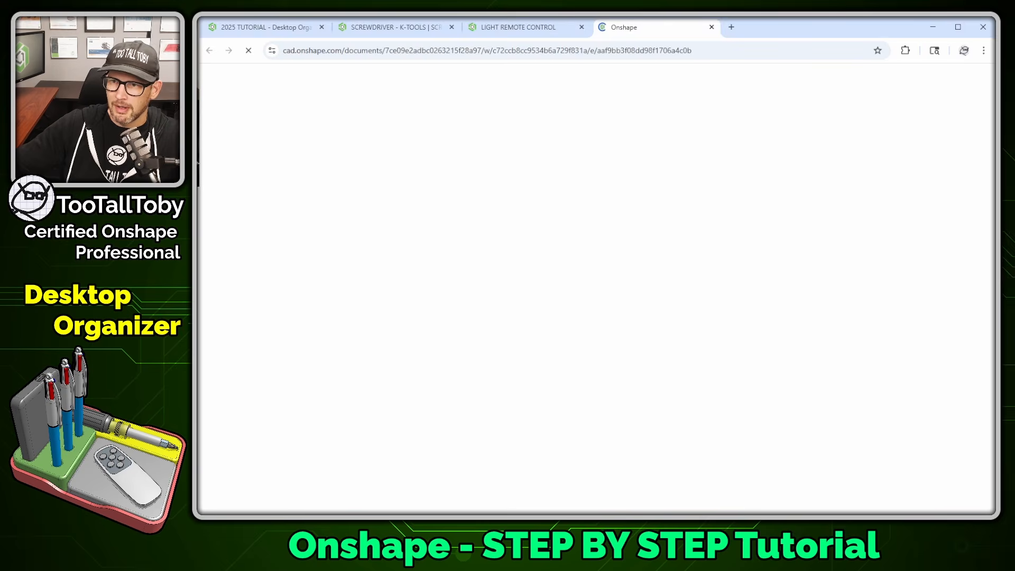
{"action": "key", "text": "alt+Tab"}
{"action": "triple_click", "coordinate": [603, 411]}
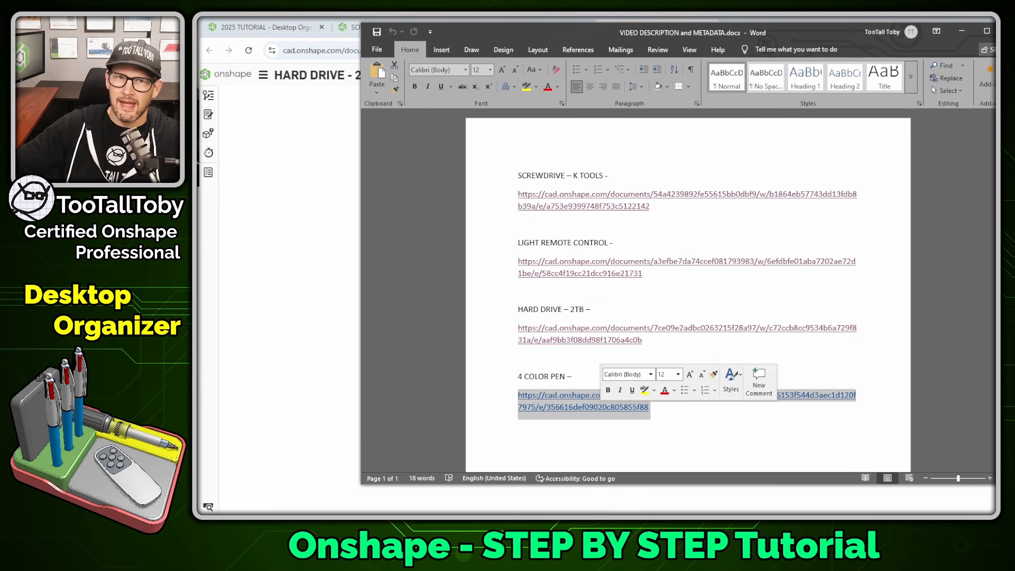
{"action": "left_click", "coordinate": [577, 408], "text": "ctrl"}
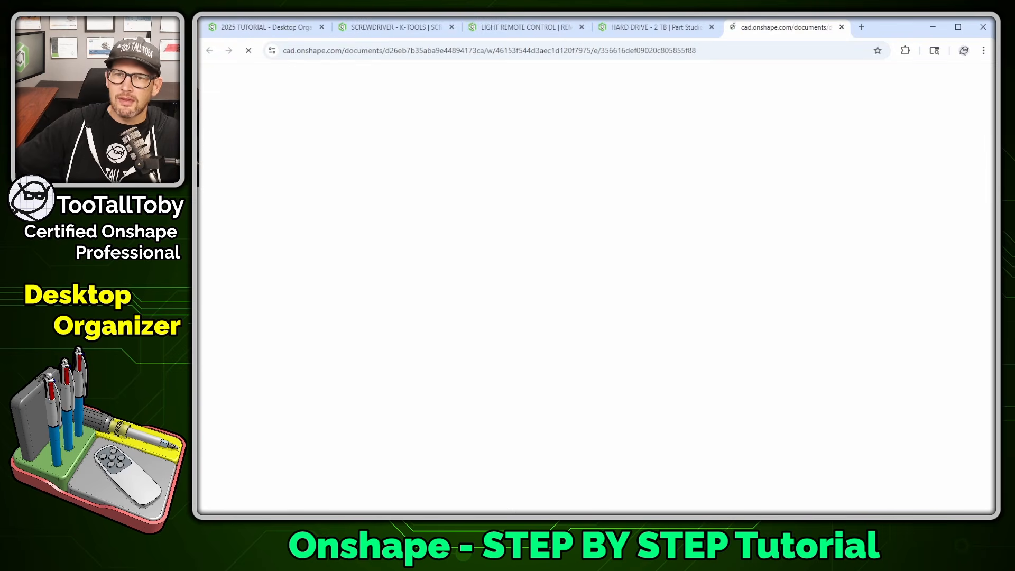
Look through the opened SCREWDRIVER - K-TOOLS, LIGHT REMOTE CONTROL, HARD DRIVE - 2 TB and 4-COLOR PEN documents
{"action": "left_click", "coordinate": [360, 26]}
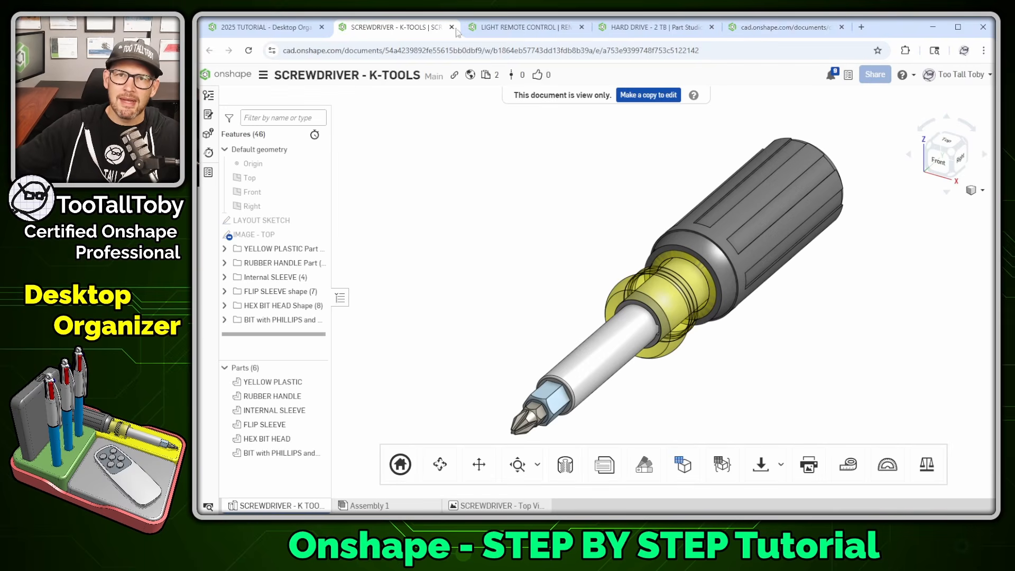
{"action": "left_click", "coordinate": [534, 29]}
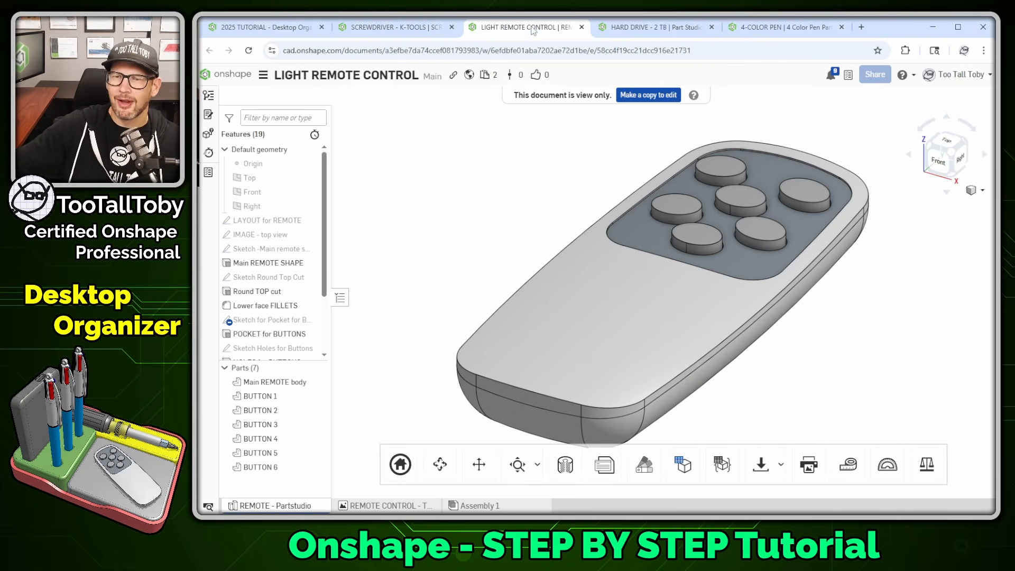
{"action": "left_click", "coordinate": [653, 27]}
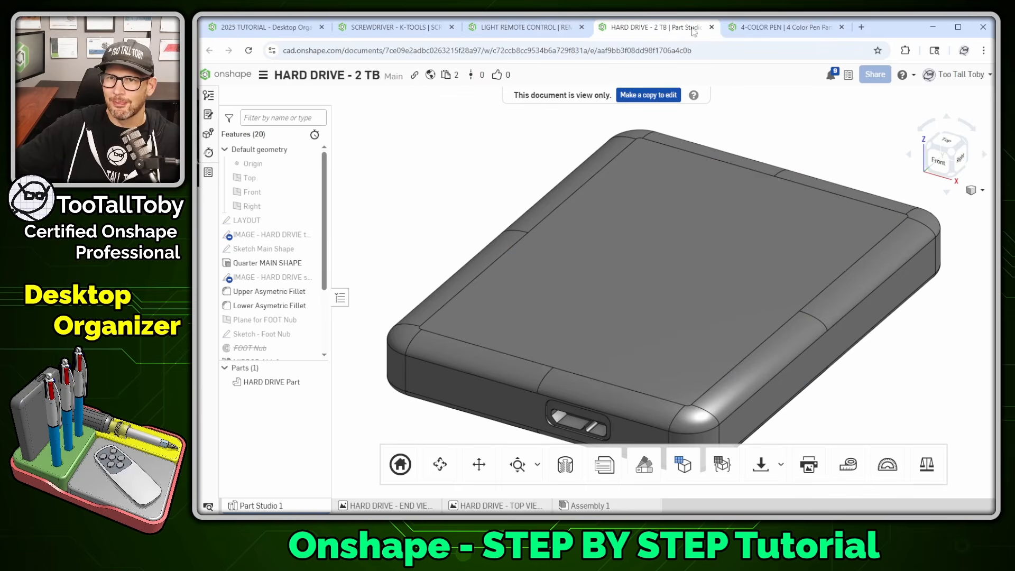
{"action": "left_click", "coordinate": [764, 29]}
Copy the screwdriver document as "SCREWDRIVER - K-TOOLS - Copy" into the "2025 TUTORIAL - Desktop Organizer" folder of tootalltoby.com
{"action": "left_click", "coordinate": [383, 29]}
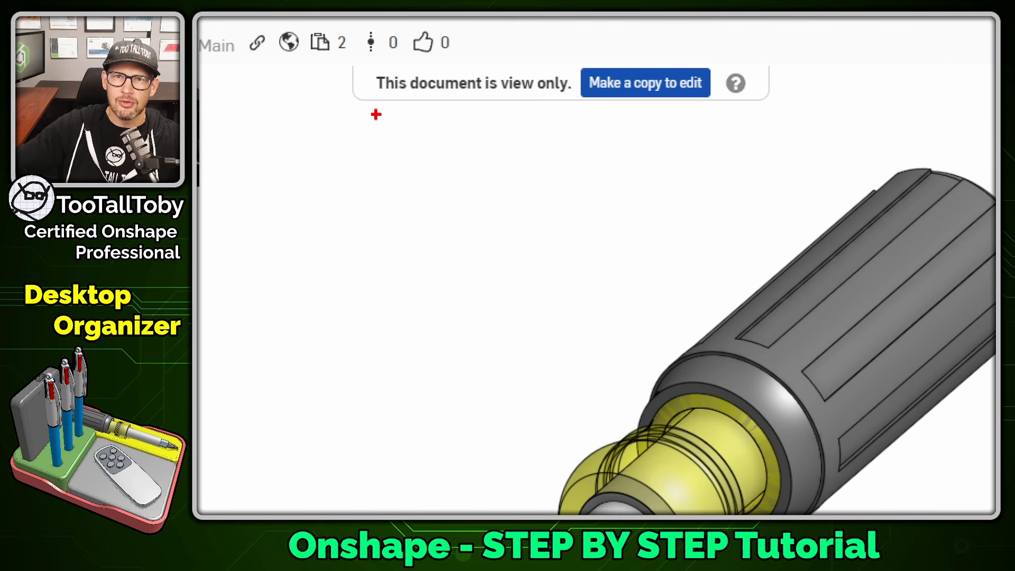
{"action": "left_click_drag", "start_coordinate": [366, 112], "coordinate": [713, 107]}
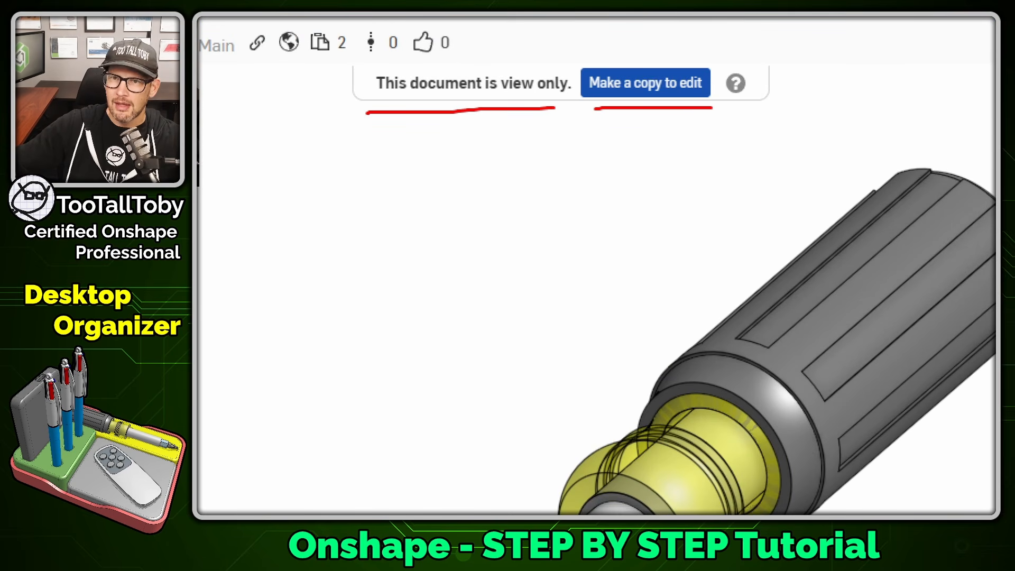
{"action": "key", "text": "Escape"}
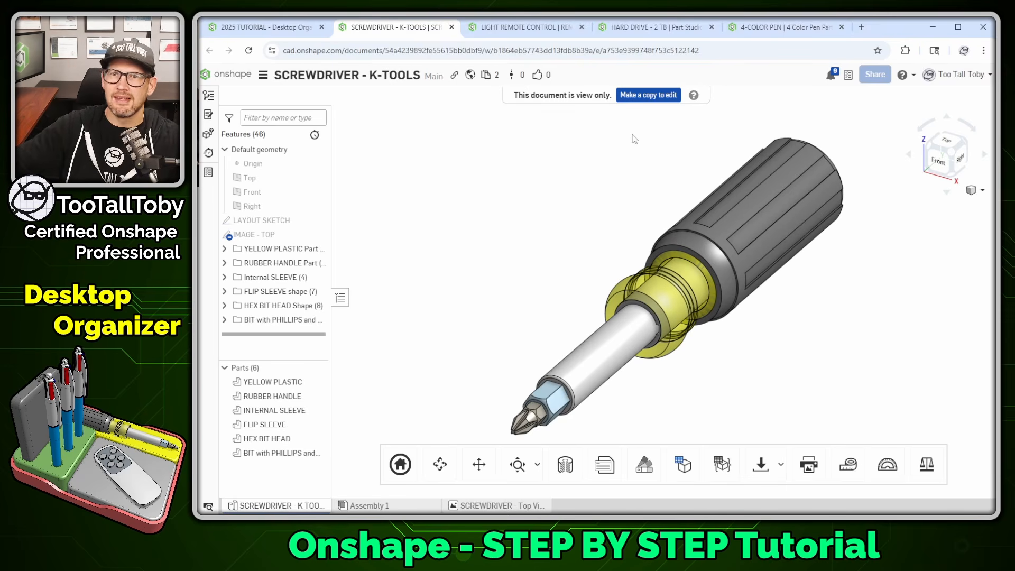
{"action": "left_click", "coordinate": [649, 95]}
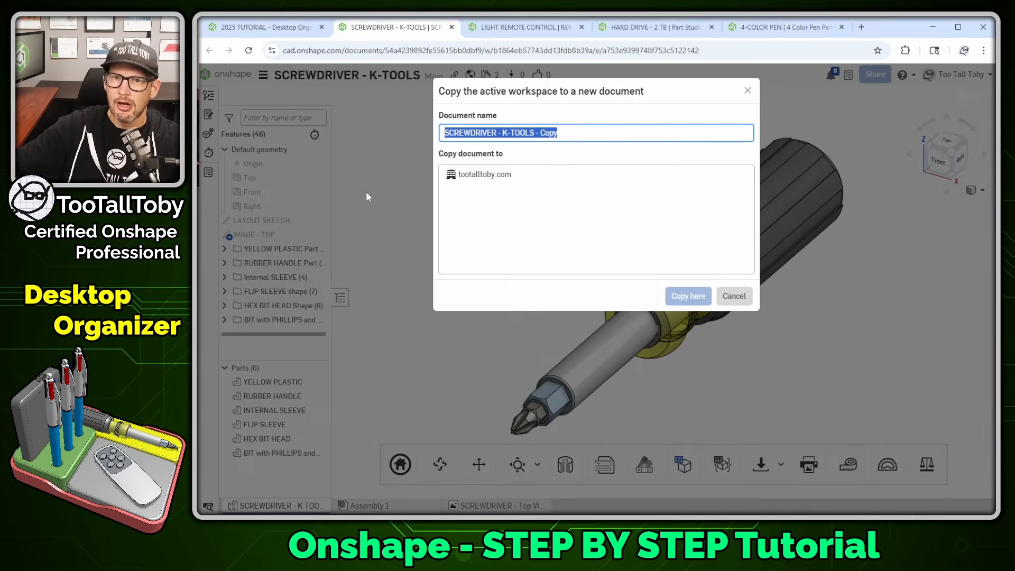
{"action": "left_click", "coordinate": [482, 178]}
{"action": "double_click", "coordinate": [482, 177]}
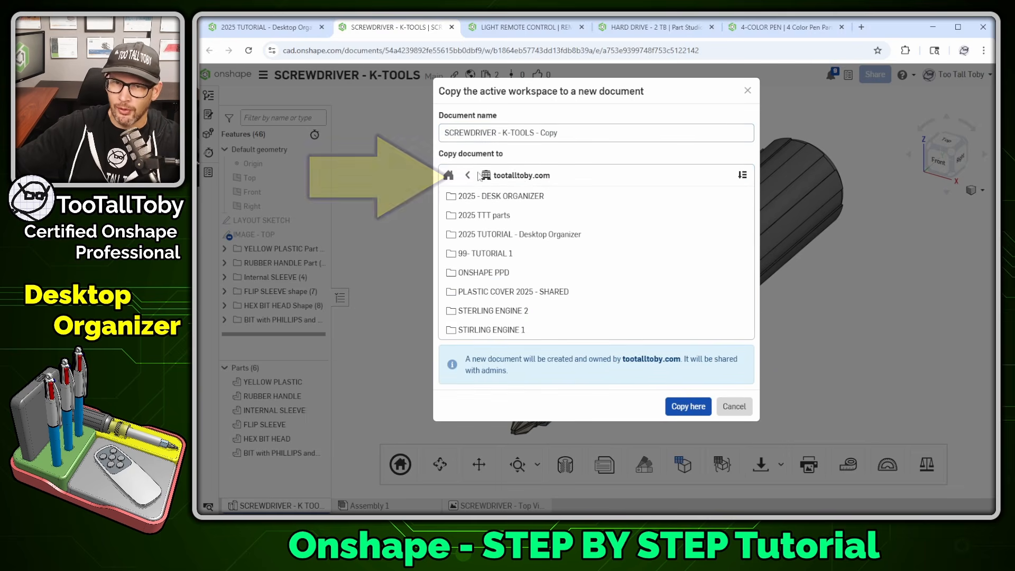
{"action": "double_click", "coordinate": [507, 237]}
{"action": "left_click", "coordinate": [689, 362]}
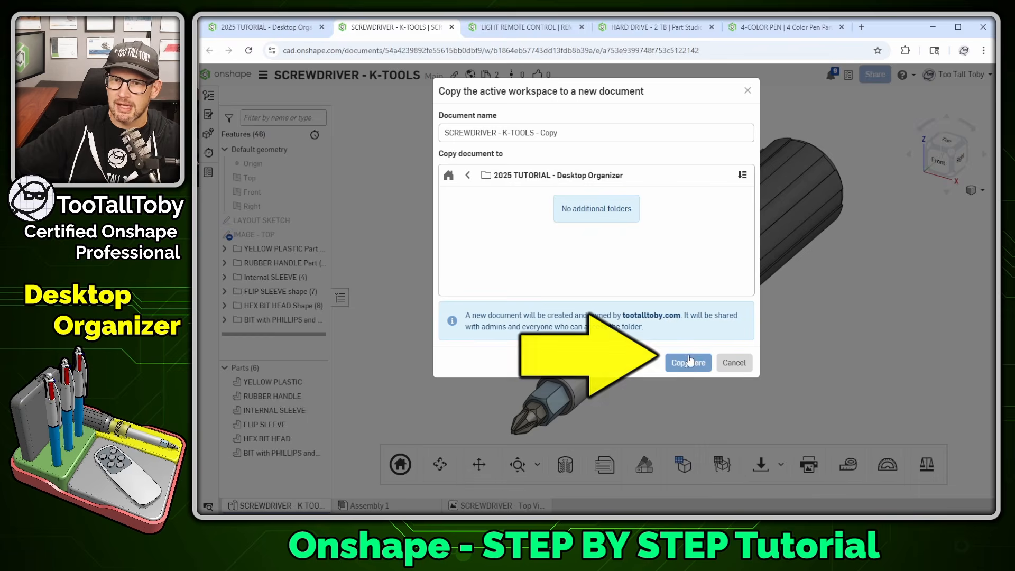
Copy the light remote control document as "LIGHT REMOTE CONTROL - Copy" into the "2025 TUTORIAL - Desktop Organizer" folder of tootalltoby.com
{"action": "left_click", "coordinate": [524, 28]}
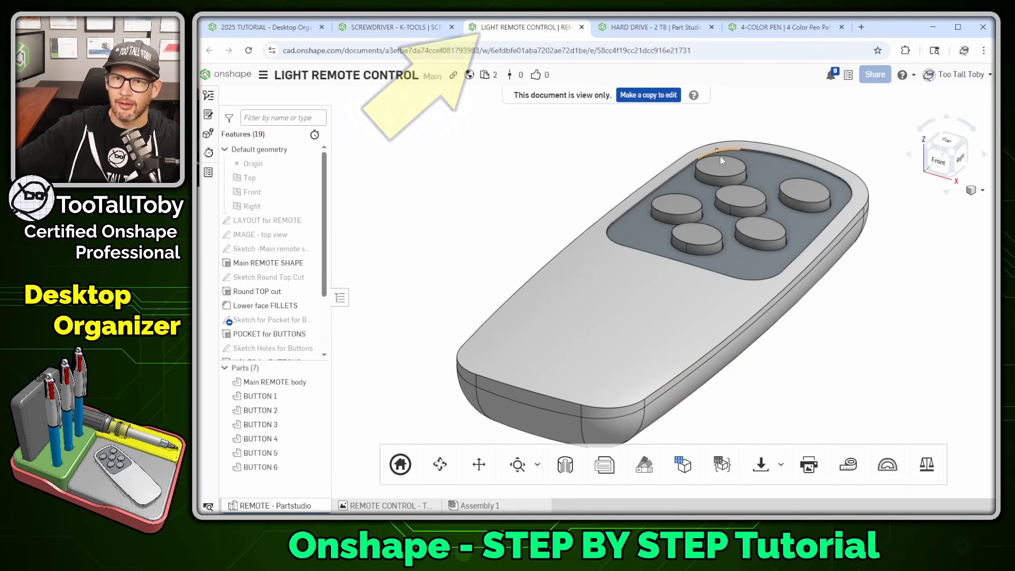
{"action": "left_click", "coordinate": [648, 95]}
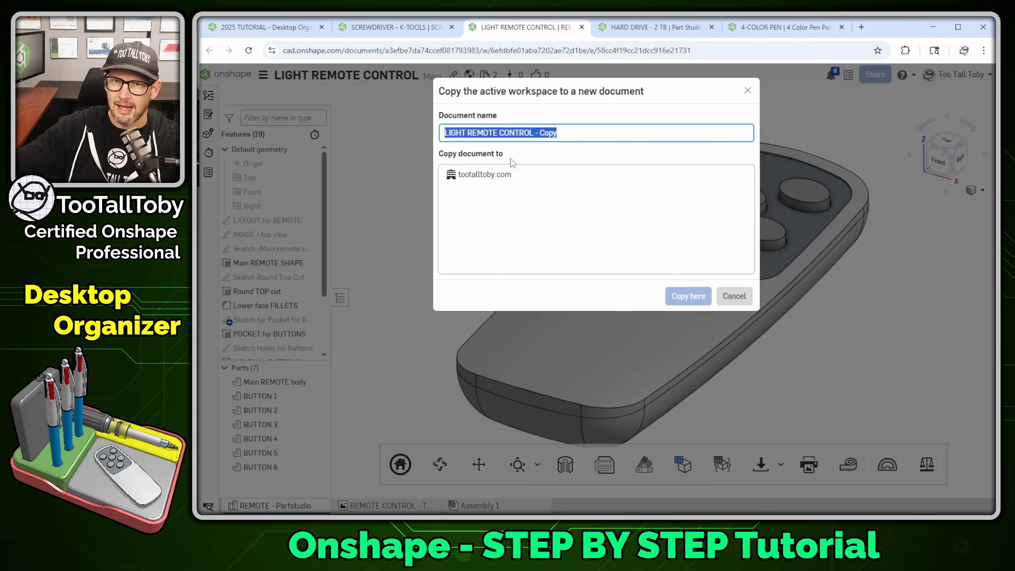
{"action": "key", "text": "ctrl+1"}
{"action": "left_click", "coordinate": [557, 137]}
{"action": "mouse_move", "coordinate": [596, 90]}
{"action": "left_mouse_down"}
{"action": "mouse_move", "coordinate": [493, 157]}
{"action": "mouse_move", "coordinate": [590, 91]}
{"action": "left_mouse_up"}
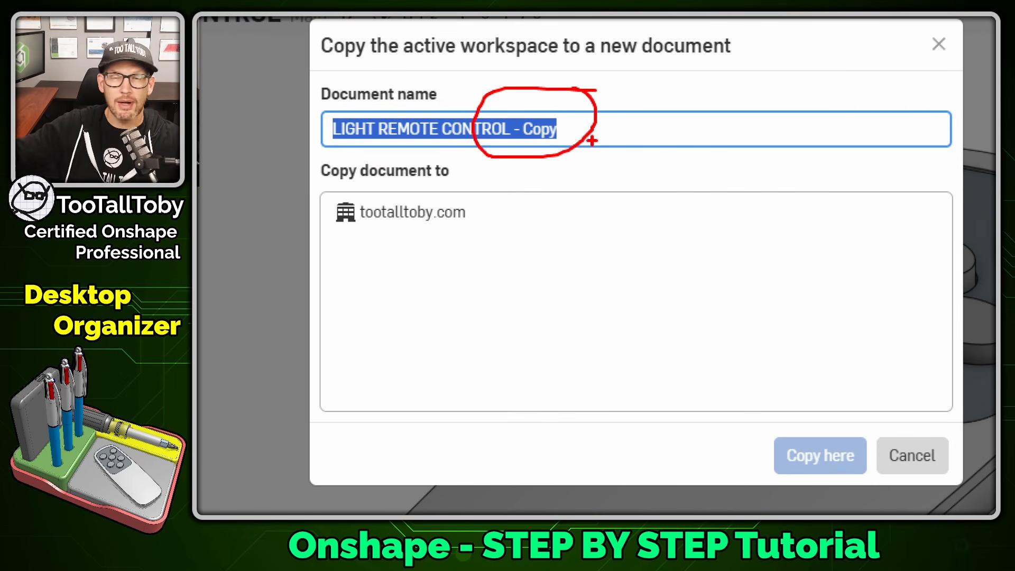
{"action": "key", "text": "Escape"}
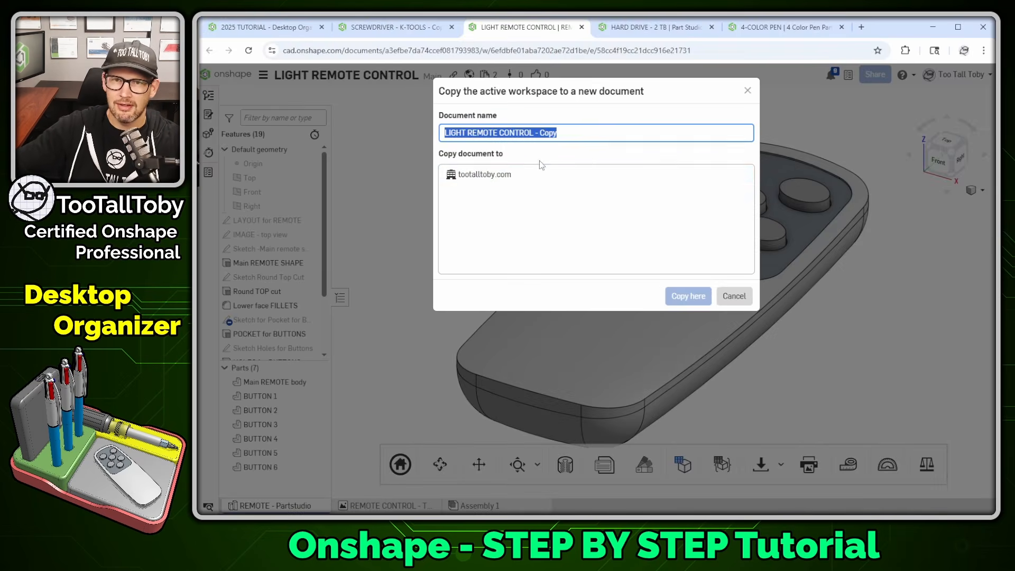
{"action": "double_click", "coordinate": [481, 181]}
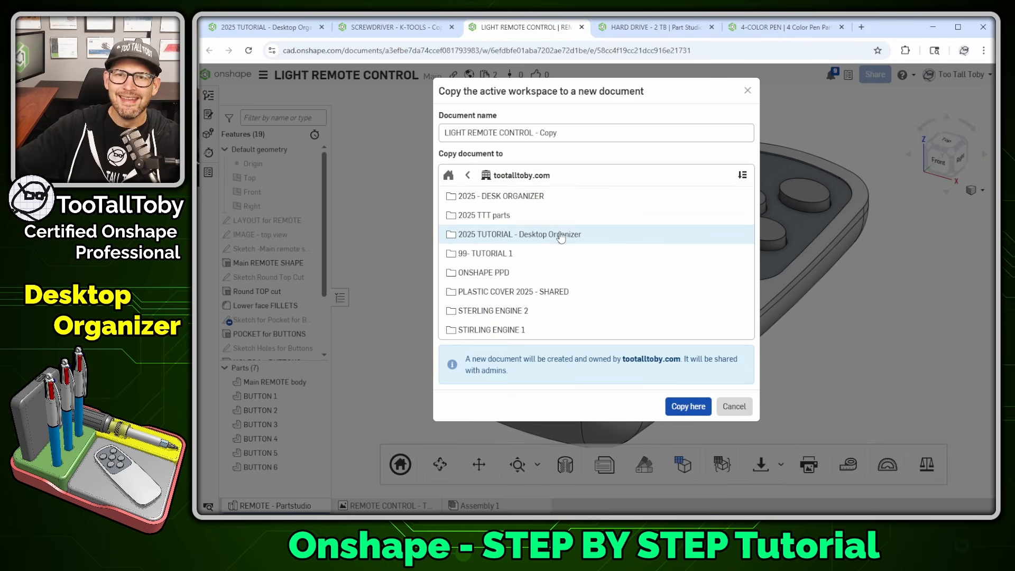
{"action": "double_click", "coordinate": [538, 240]}
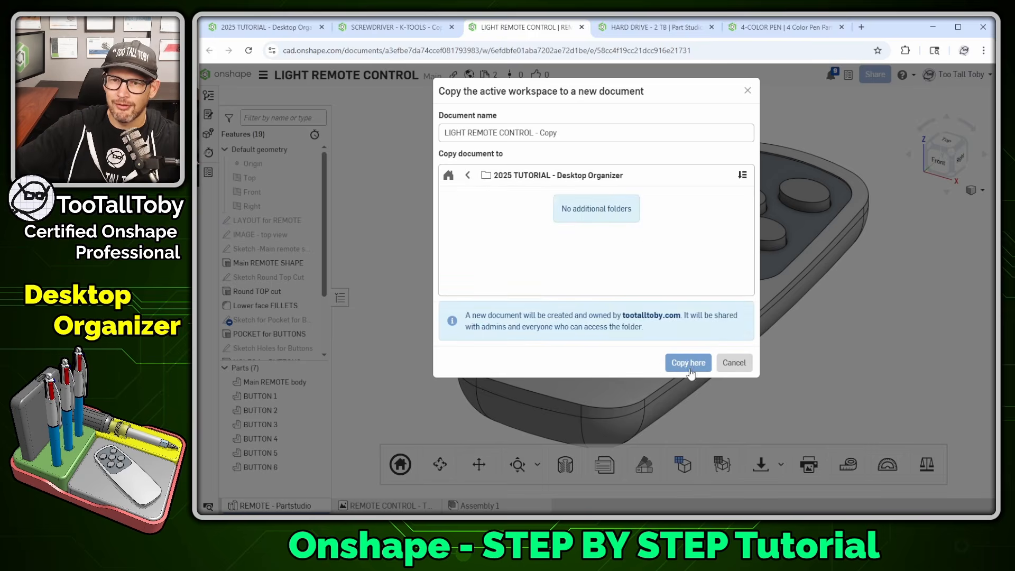
{"action": "left_click", "coordinate": [686, 361]}
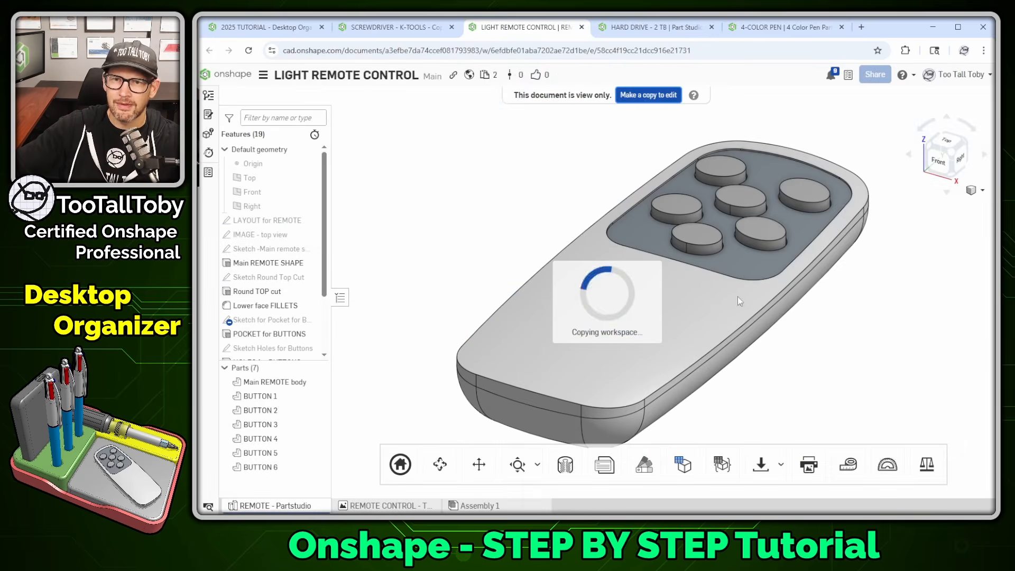
Copy the hard drive document as "HARD DRIVE - 2 TB - Copy" into the "2025 TUTORIAL - Desktop Organizer" folder of tootalltoby.com
{"action": "left_click", "coordinate": [653, 27]}
{"action": "left_click", "coordinate": [652, 96]}
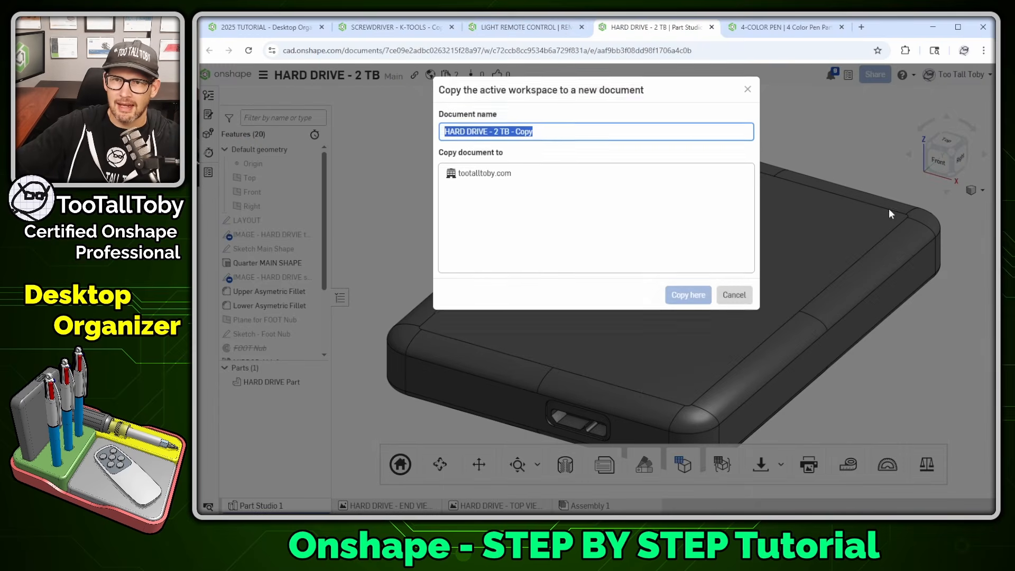
{"action": "double_click", "coordinate": [489, 175]}
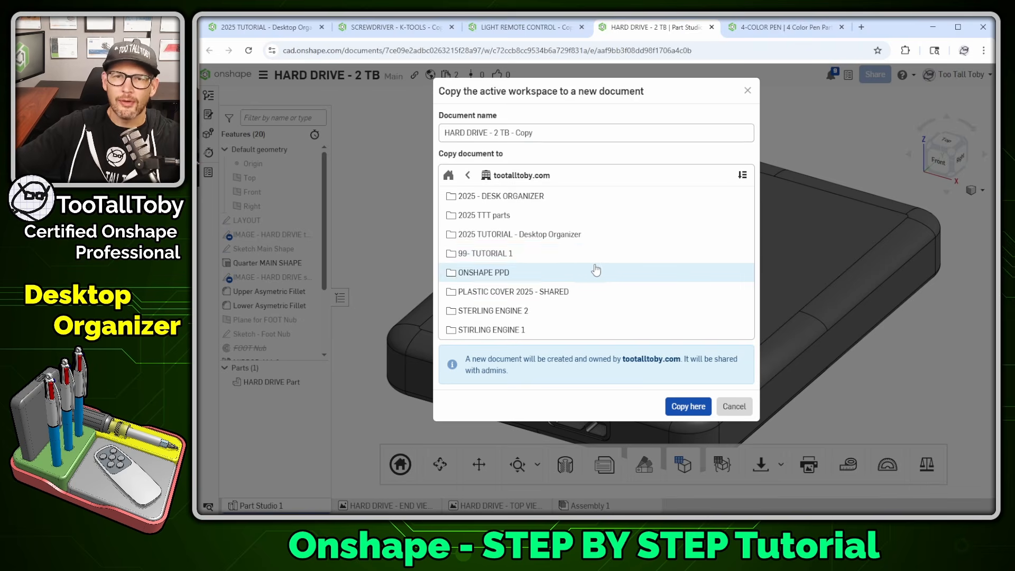
{"action": "double_click", "coordinate": [554, 239]}
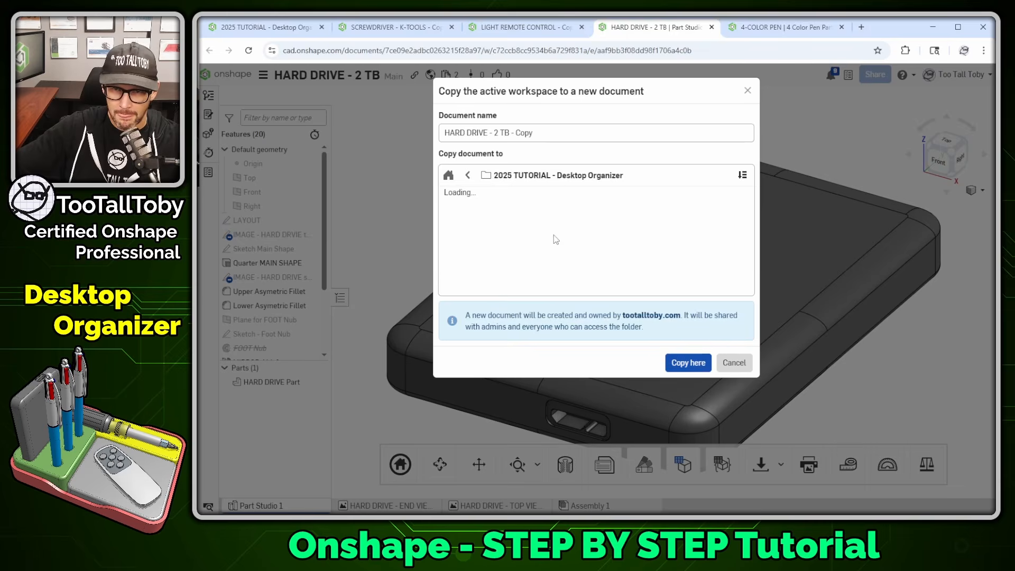
{"action": "left_click", "coordinate": [679, 368]}
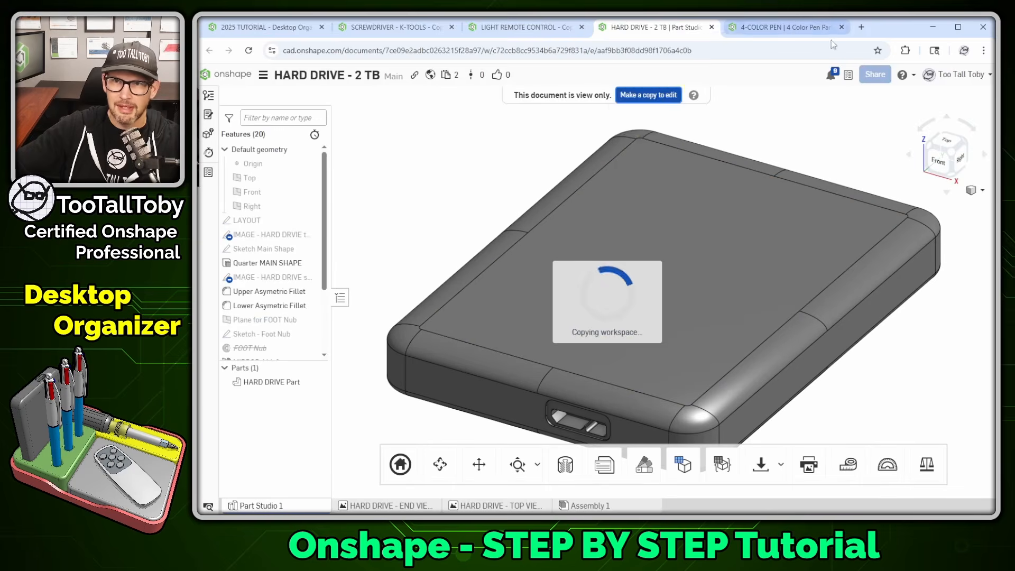
Copy the pen document as "4-COLOR PEN - Copy" into the "2025 TUTORIAL - Desktop Organizer" folder of tootalltoby.com
{"action": "left_click", "coordinate": [767, 29]}
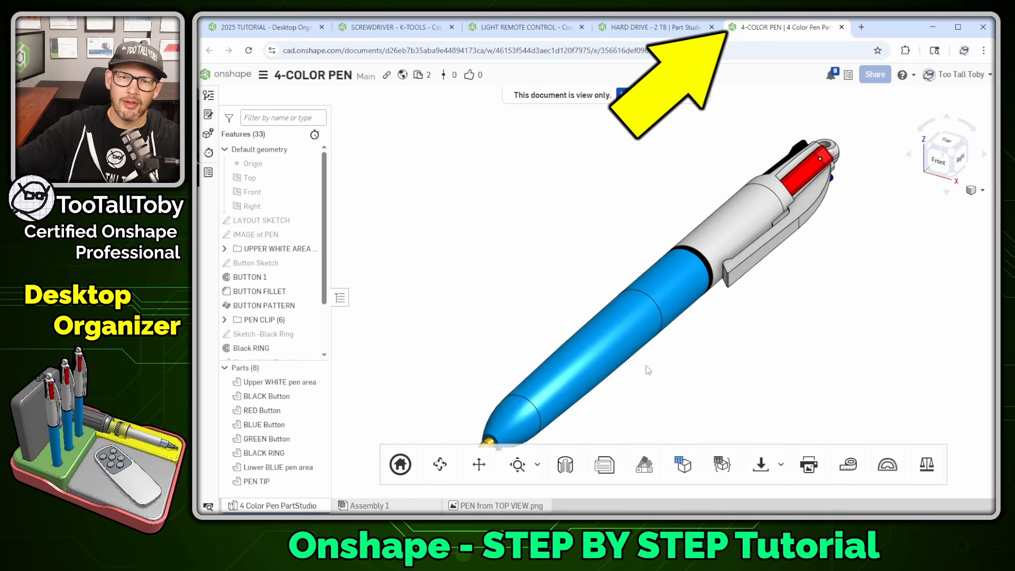
{"action": "scroll", "coordinate": [648, 371], "scroll_direction": "down", "scroll_amount": 3}
{"action": "middle_click_drag", "start_coordinate": [786, 341], "coordinate": [748, 276]}
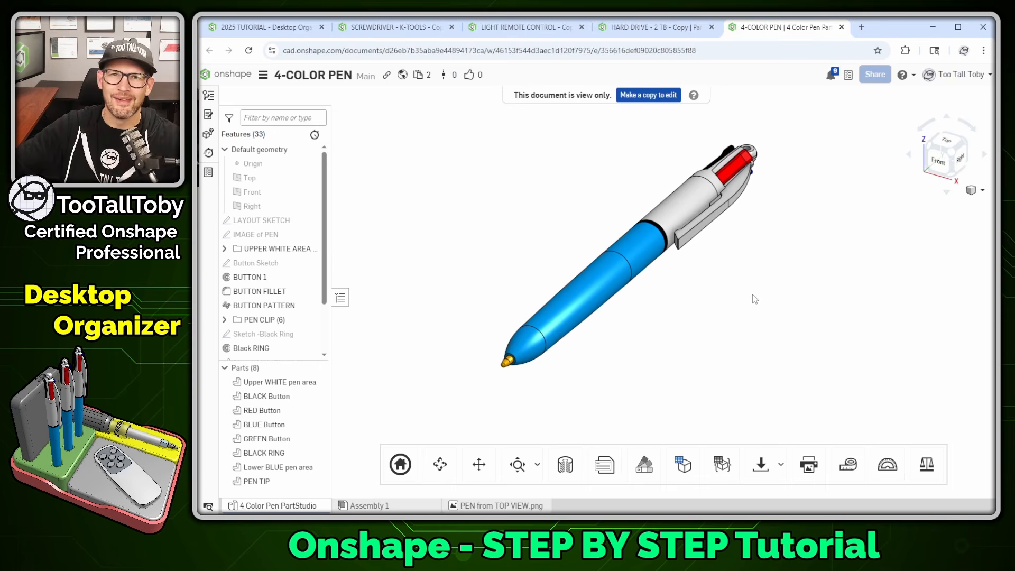
{"action": "left_click", "coordinate": [648, 96]}
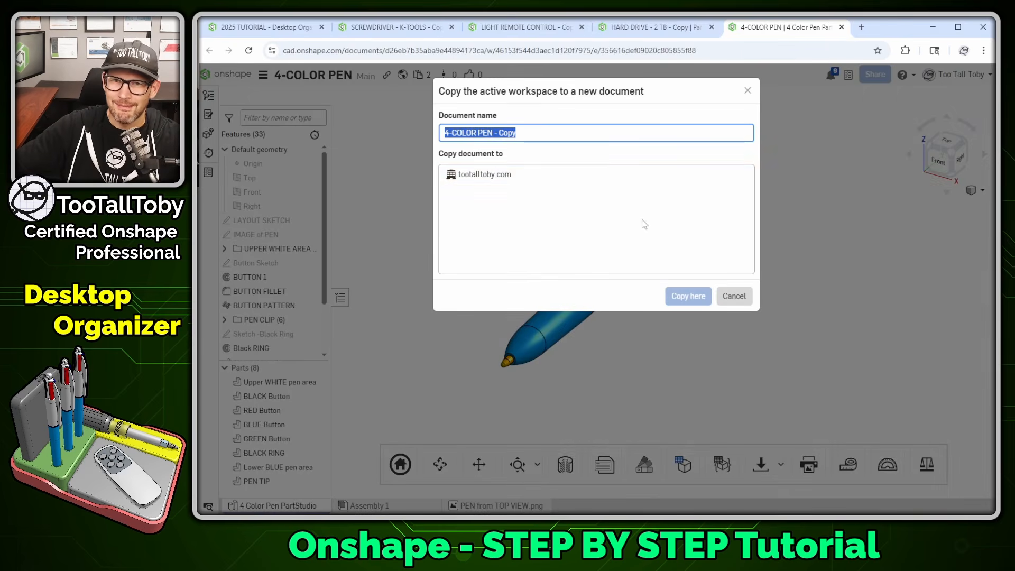
{"action": "double_click", "coordinate": [493, 177]}
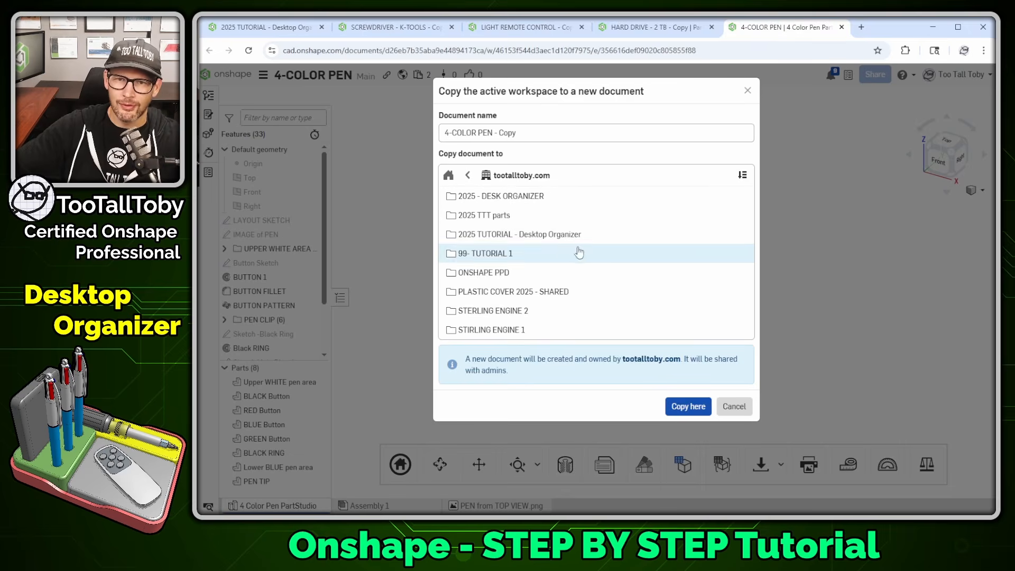
{"action": "double_click", "coordinate": [520, 236]}
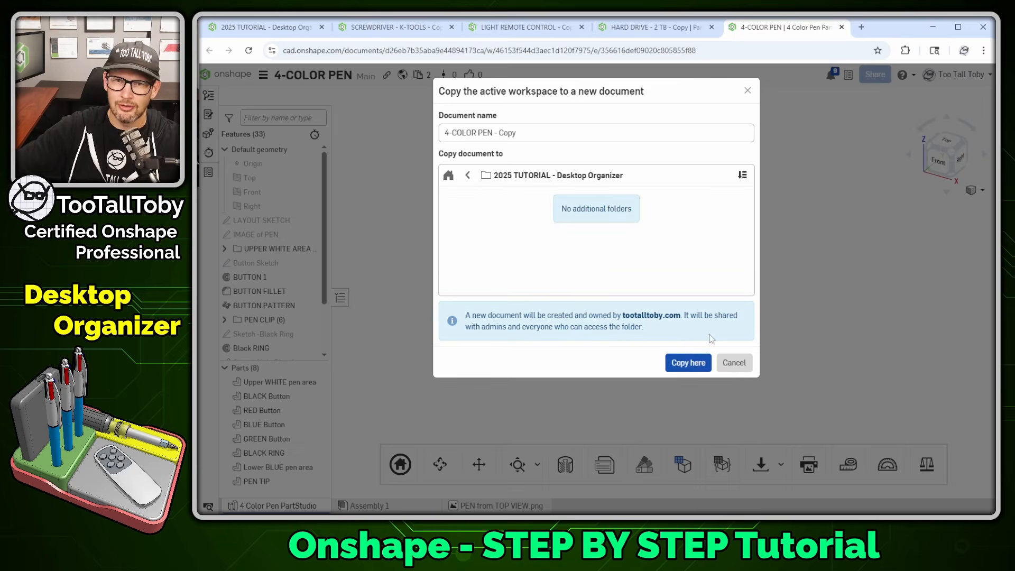
{"action": "left_click", "coordinate": [688, 361]}
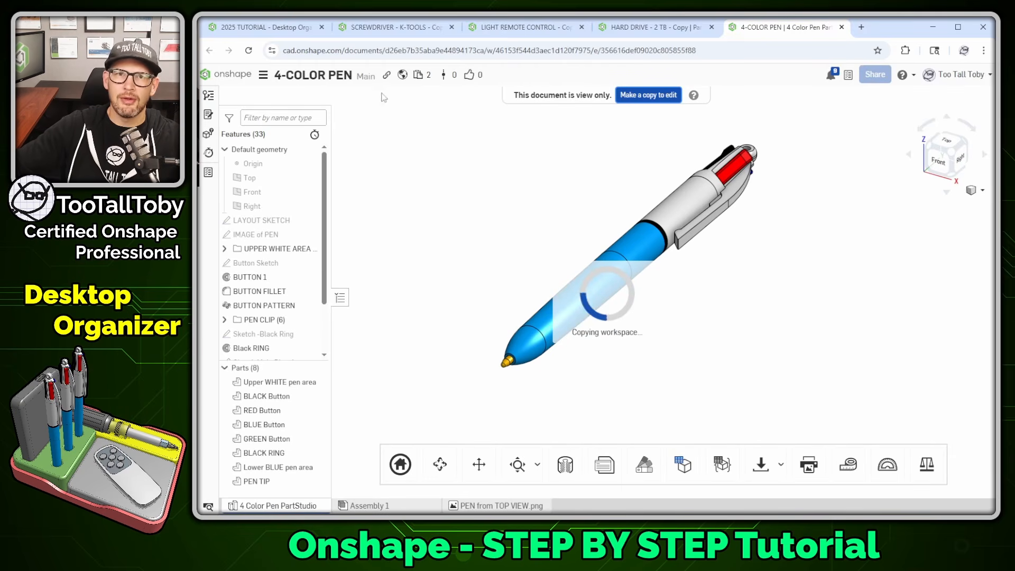
Look through the copied screwdriver, light remote control, hard drive and 4-color pen documents
{"action": "left_click", "coordinate": [404, 30]}
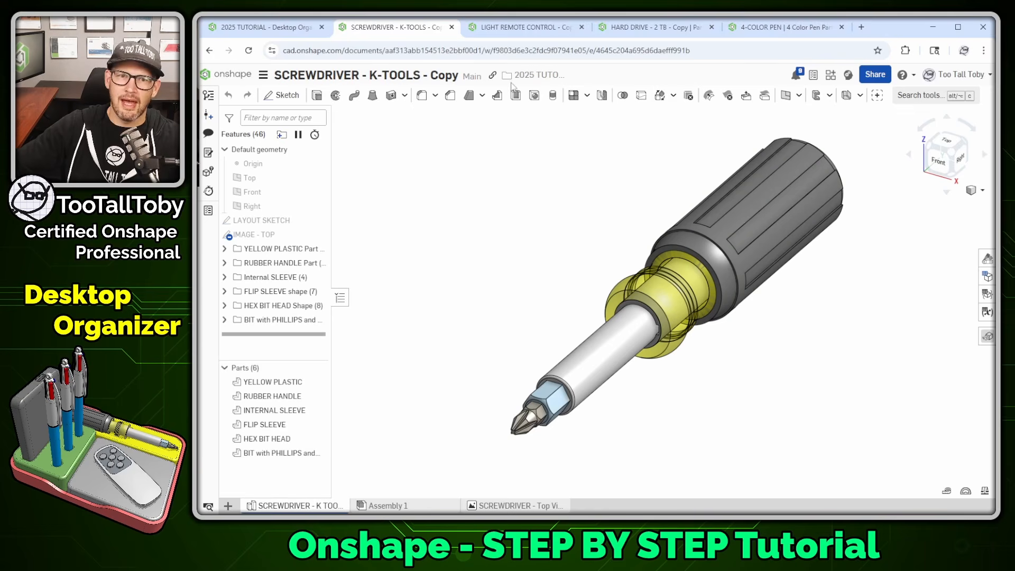
{"action": "left_click", "coordinate": [543, 31]}
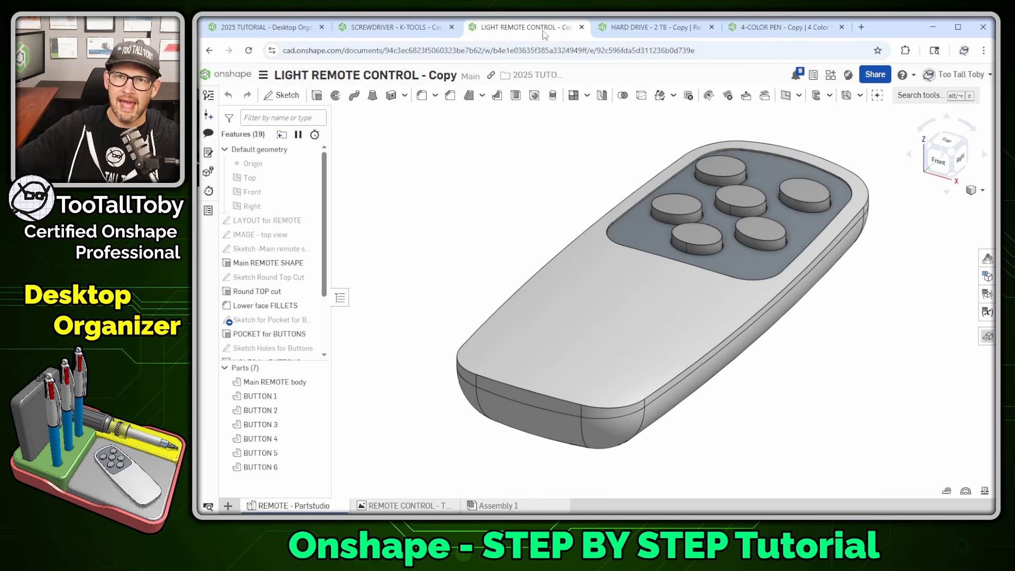
{"action": "left_click", "coordinate": [674, 27]}
{"action": "left_click", "coordinate": [741, 27]}
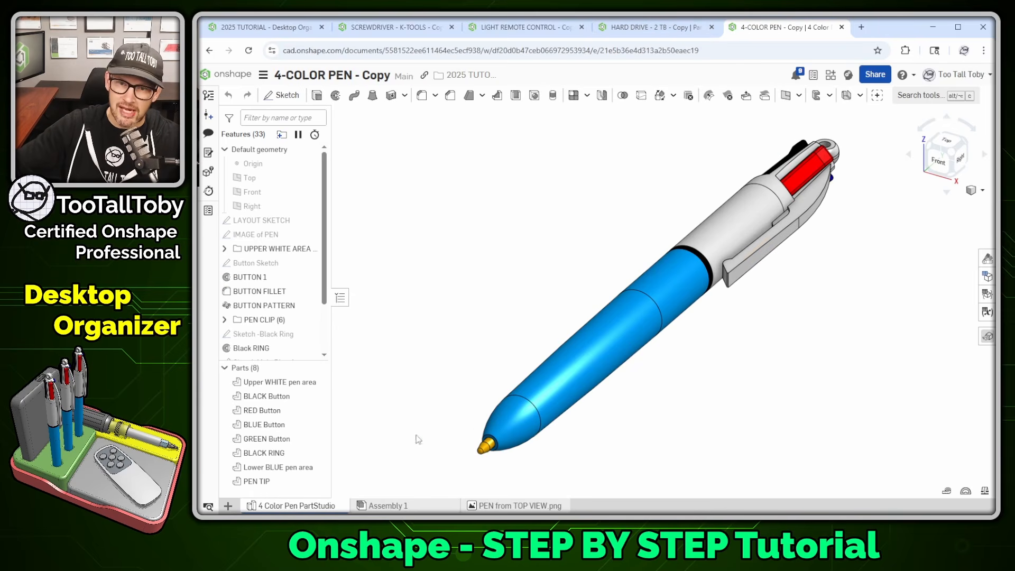
{"action": "left_click", "coordinate": [640, 27]}
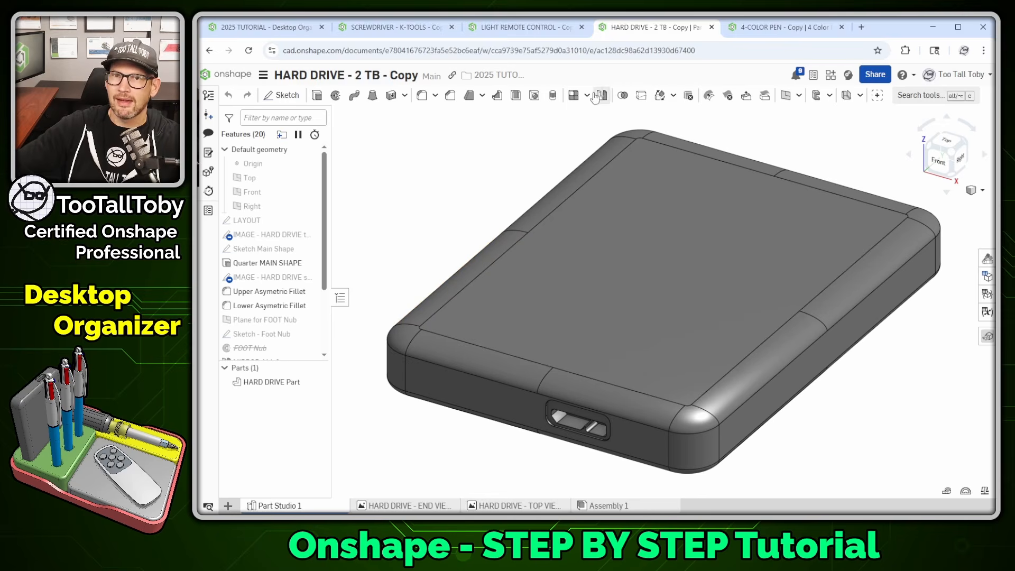
{"action": "left_click", "coordinate": [503, 29]}
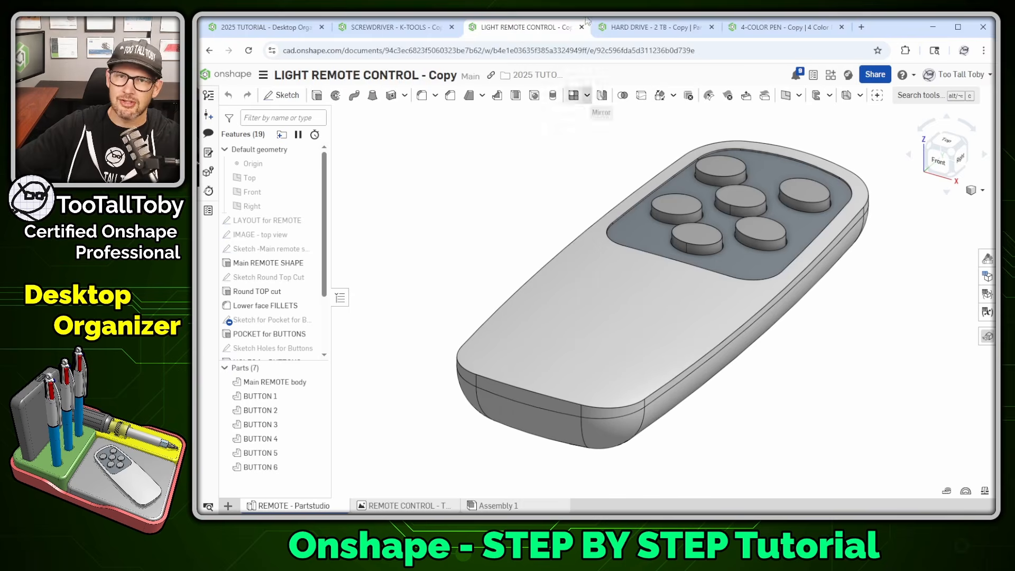
In the screwdriver copy, roll the features back to just after LAYOUT SKETCH and examine that sketch's dimensions from the top
{"action": "left_click", "coordinate": [394, 27]}
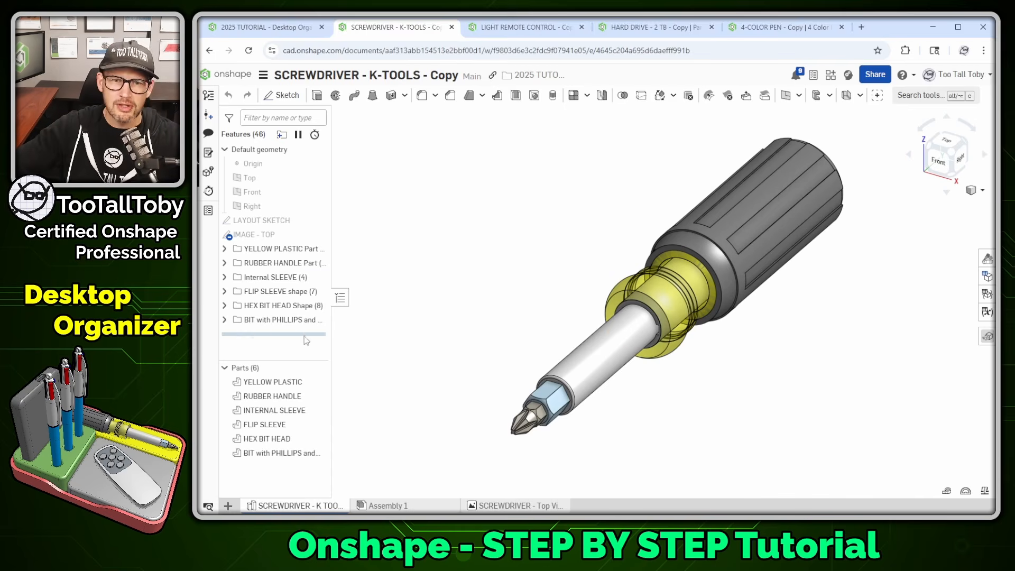
{"action": "left_click_drag", "start_coordinate": [298, 334], "coordinate": [297, 231]}
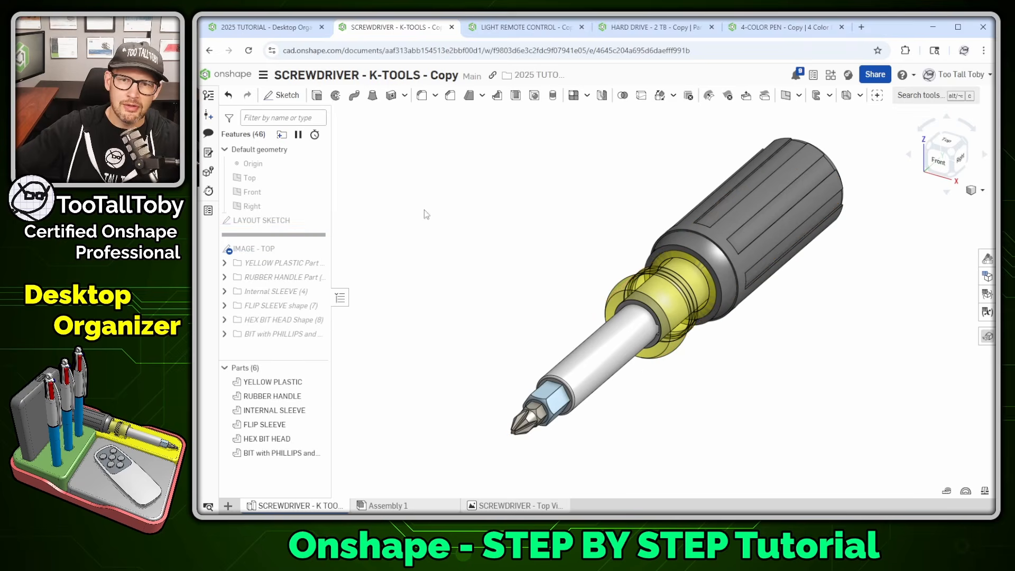
{"action": "double_click", "coordinate": [267, 223]}
{"action": "key", "text": "n"}
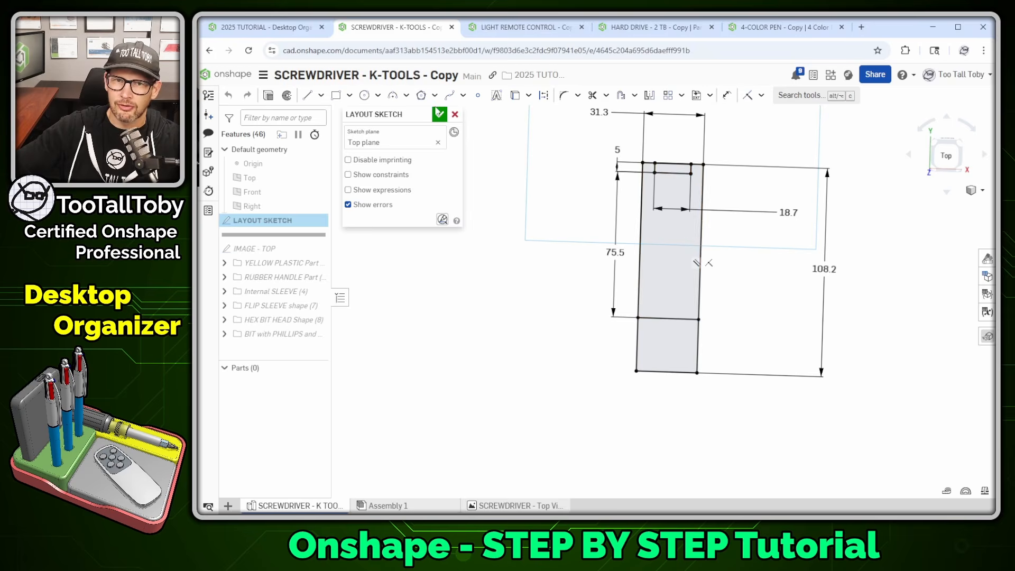
{"action": "left_click", "coordinate": [439, 114]}
Roll forward past IMAGE - TOP and show it with LAYOUT SKETCH to compare the screwdriver photo with the layout
{"action": "left_click_drag", "start_coordinate": [308, 236], "coordinate": [302, 249]}
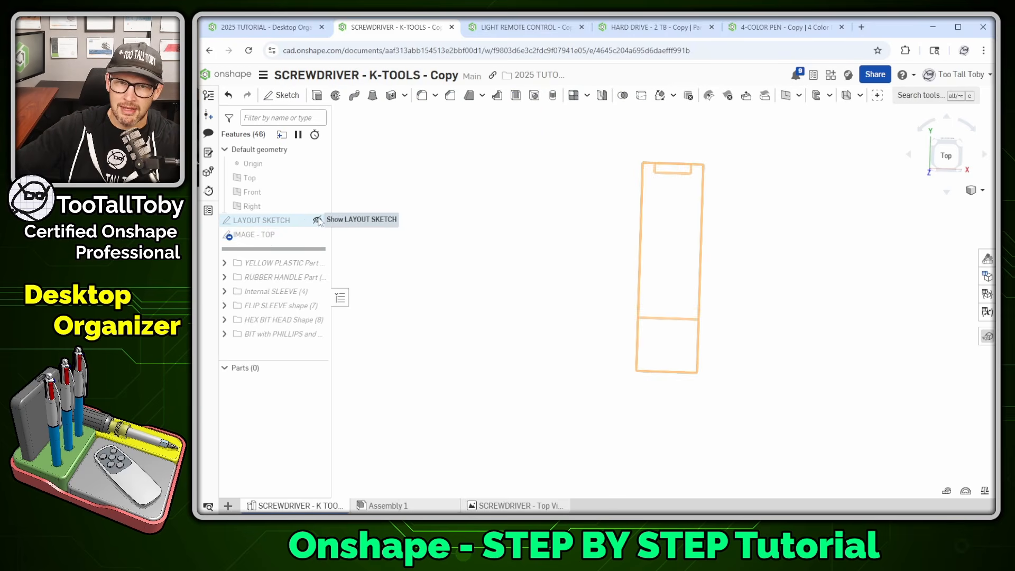
{"action": "left_click", "coordinate": [317, 220]}
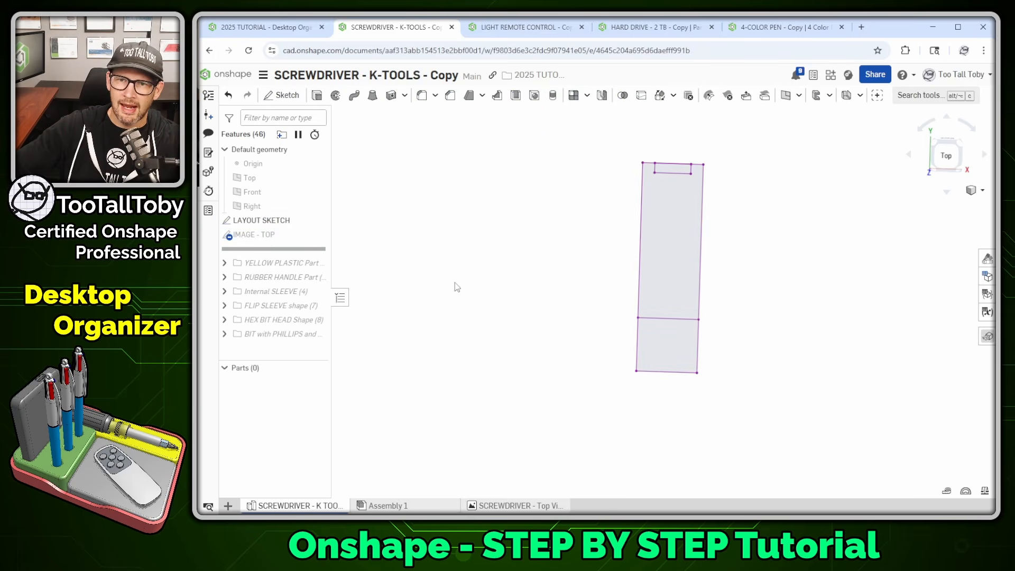
{"action": "left_click", "coordinate": [317, 235]}
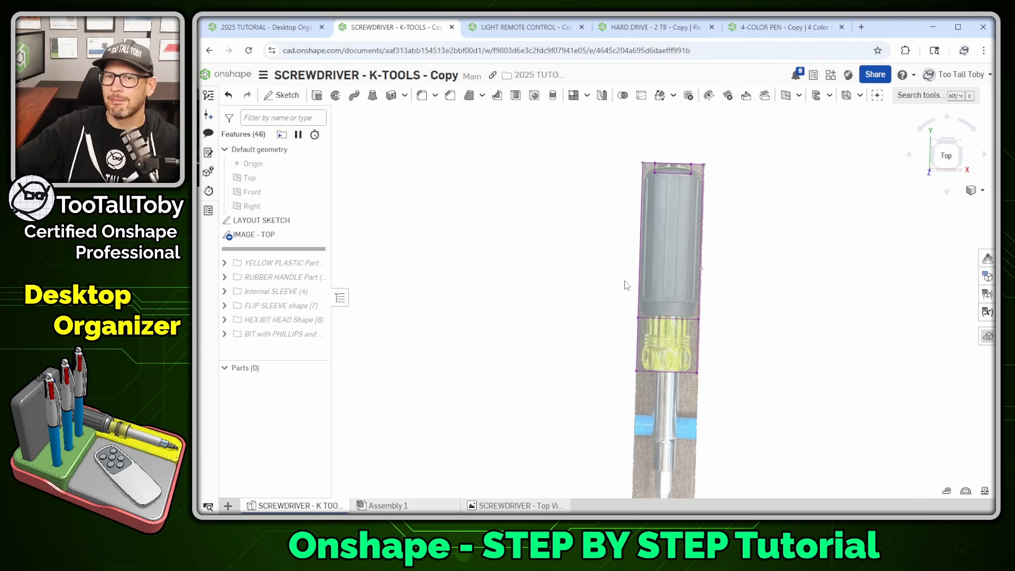
{"action": "scroll", "coordinate": [766, 369], "scroll_direction": "down", "scroll_amount": 2}
{"action": "middle_click_drag", "start_coordinate": [771, 377], "coordinate": [696, 333]}
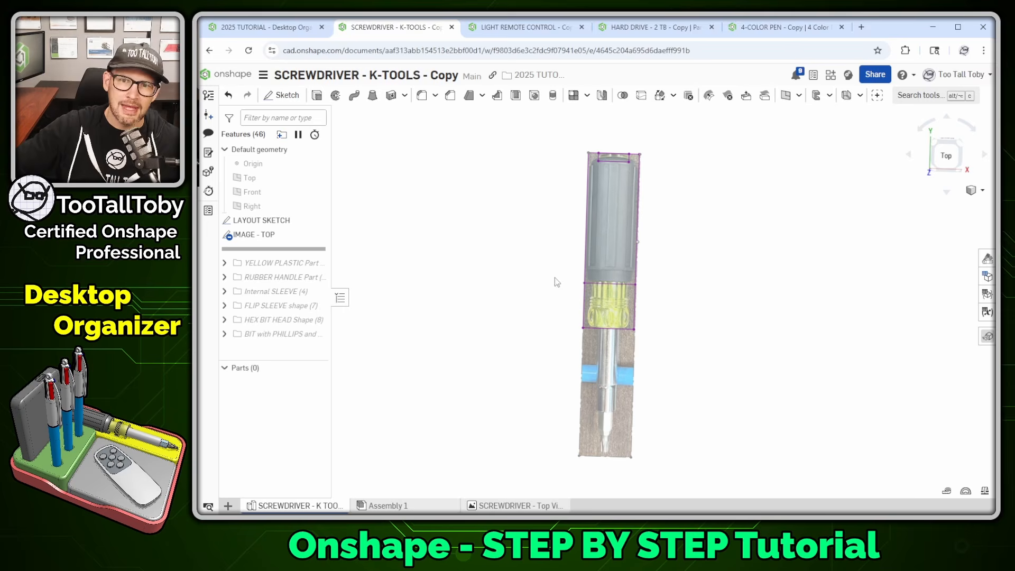
{"action": "scroll", "coordinate": [611, 349], "scroll_direction": "up", "scroll_amount": 6}
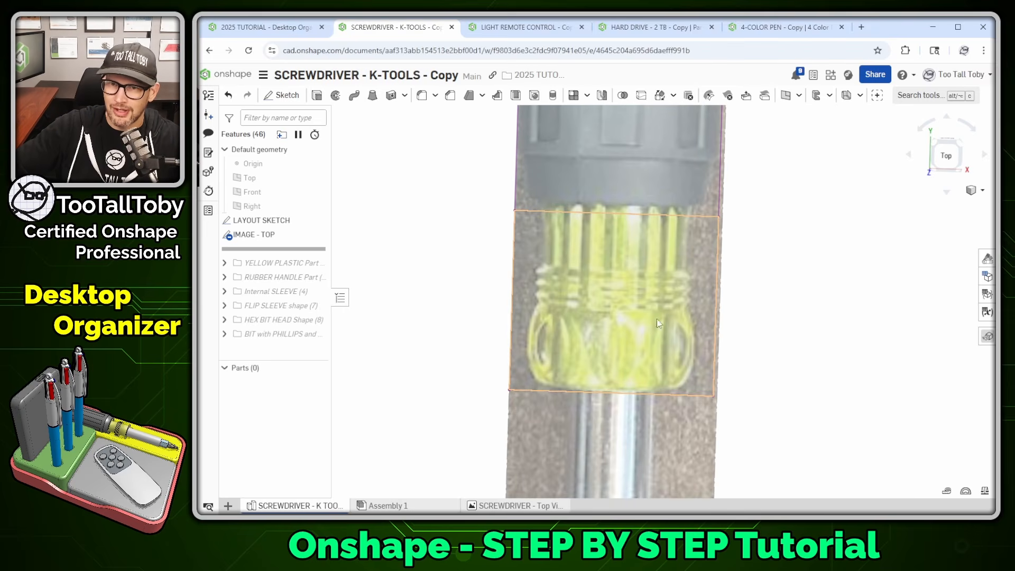
{"action": "scroll", "coordinate": [658, 189], "scroll_direction": "down", "scroll_amount": 5}
{"action": "scroll", "coordinate": [658, 161], "scroll_direction": "down", "scroll_amount": 2}
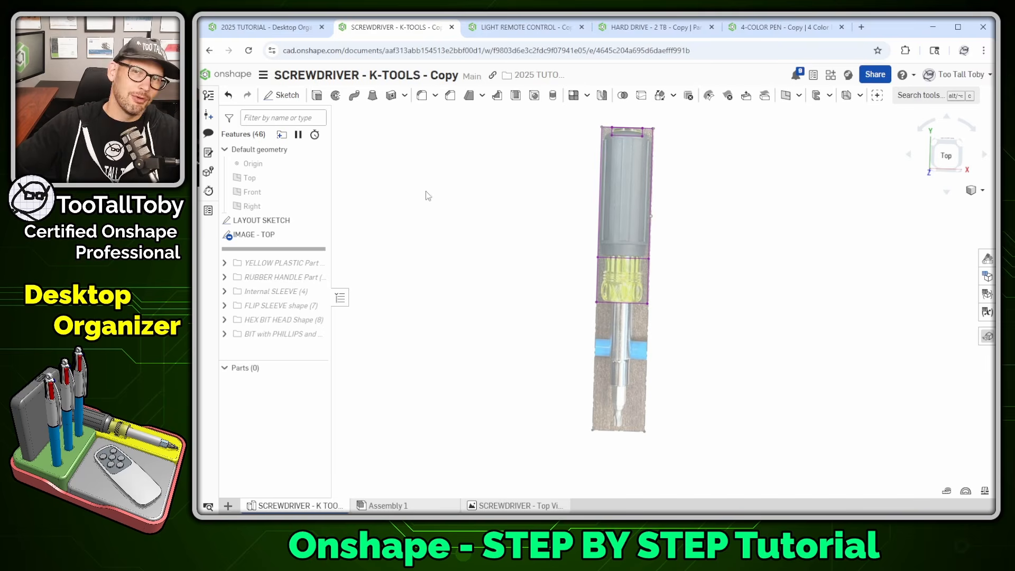
Roll the screwdriver's features forward to the end and inspect its interior in a section view at the Top plane
{"action": "mouse_move", "coordinate": [324, 249]}
{"action": "left_mouse_down"}
{"action": "mouse_move", "coordinate": [318, 214]}
{"action": "mouse_move", "coordinate": [312, 304]}
{"action": "mouse_move", "coordinate": [288, 341]}
{"action": "left_mouse_up"}
{"action": "right_click_drag", "start_coordinate": [556, 372], "coordinate": [526, 326]}
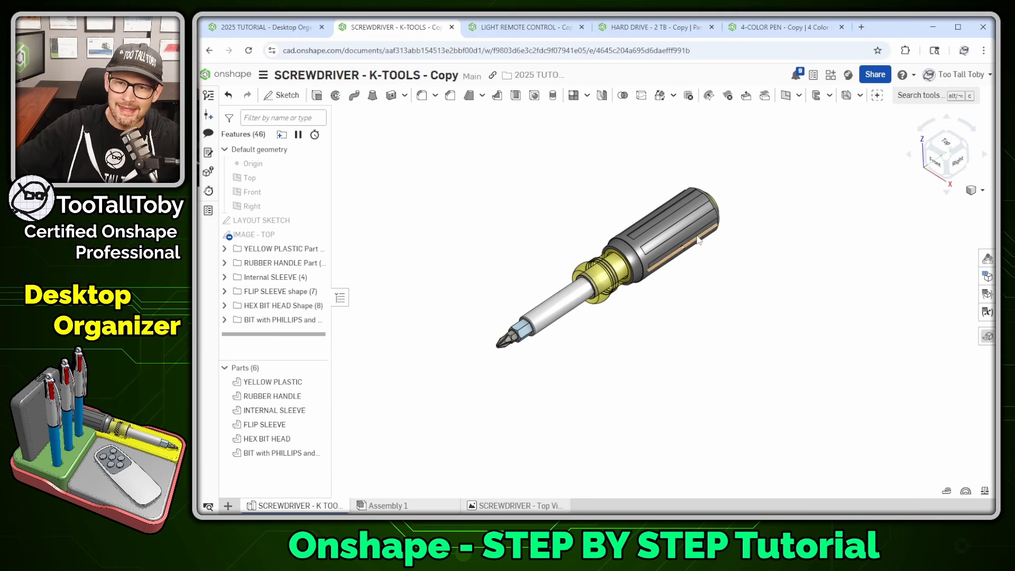
{"action": "right_click", "coordinate": [252, 179]}
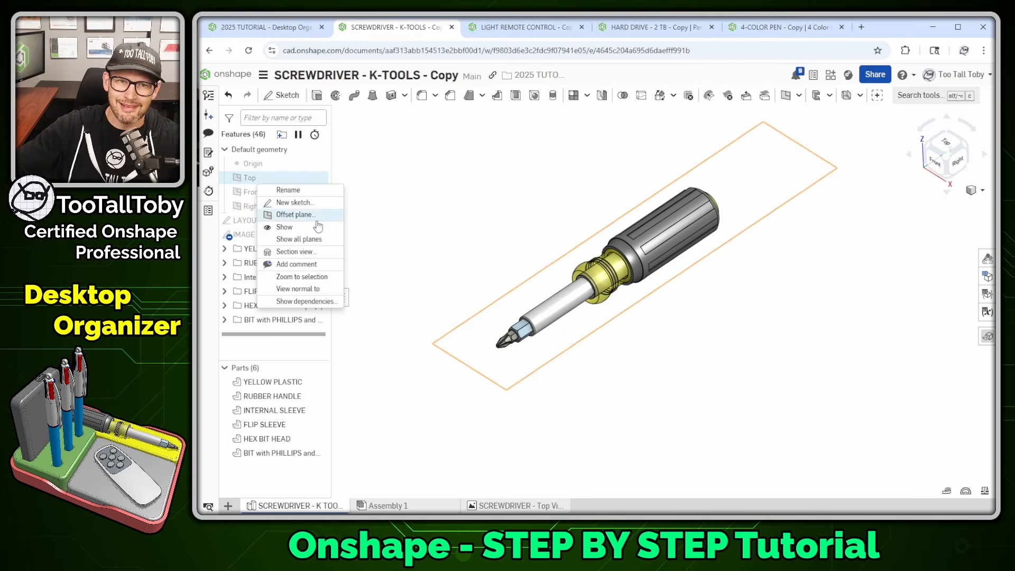
{"action": "left_click", "coordinate": [296, 251]}
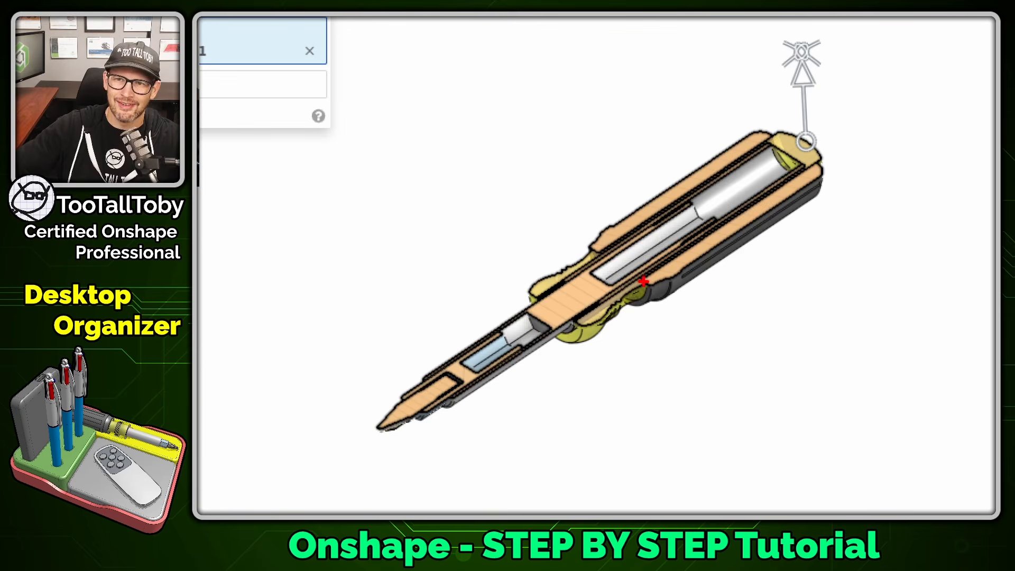
{"action": "left_click", "coordinate": [470, 110]}
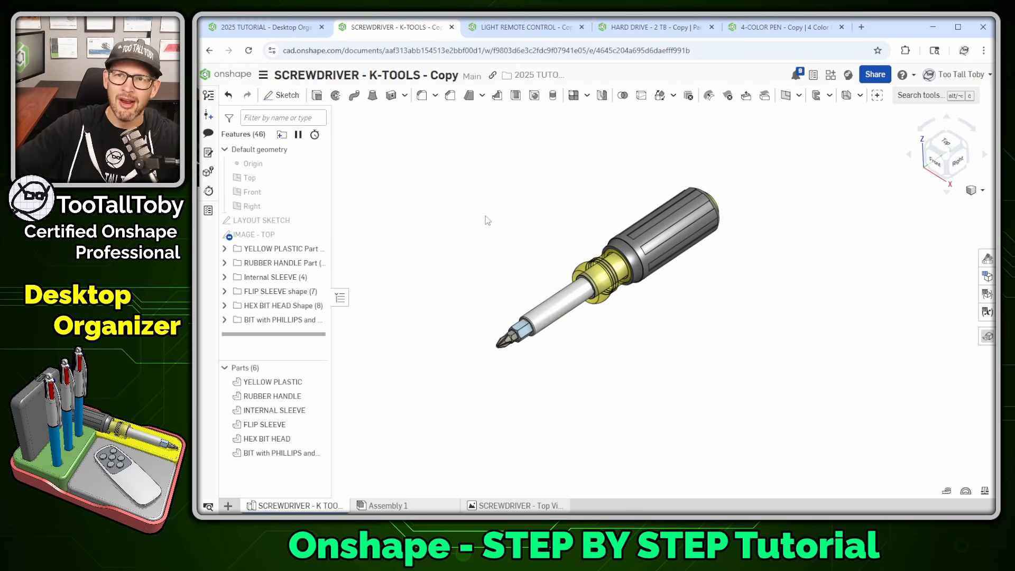
Switch to the 4-color pen copy and inspect the pen's interior in a section view at the Top plane
{"action": "left_click", "coordinate": [795, 32]}
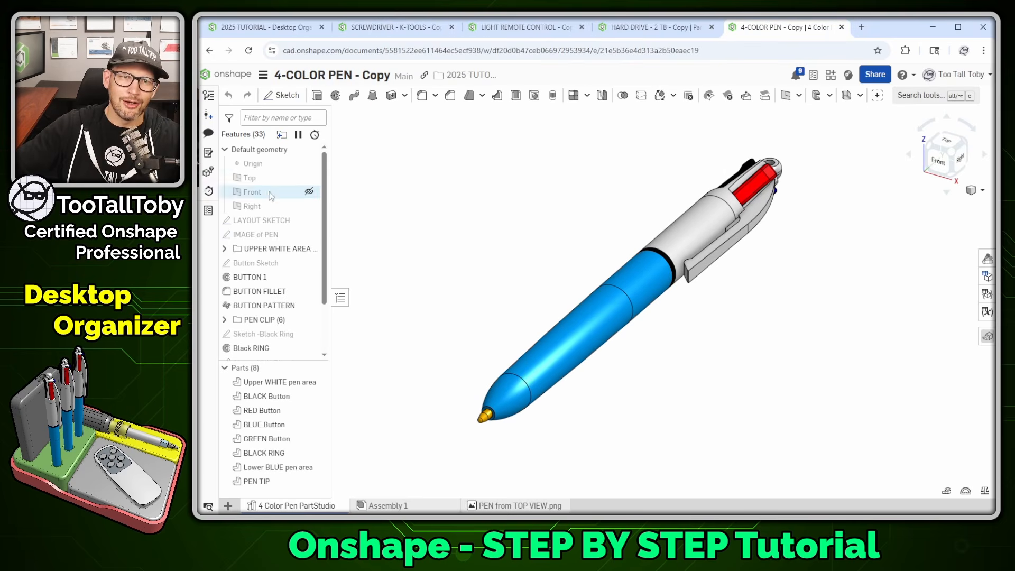
{"action": "right_click", "coordinate": [248, 179]}
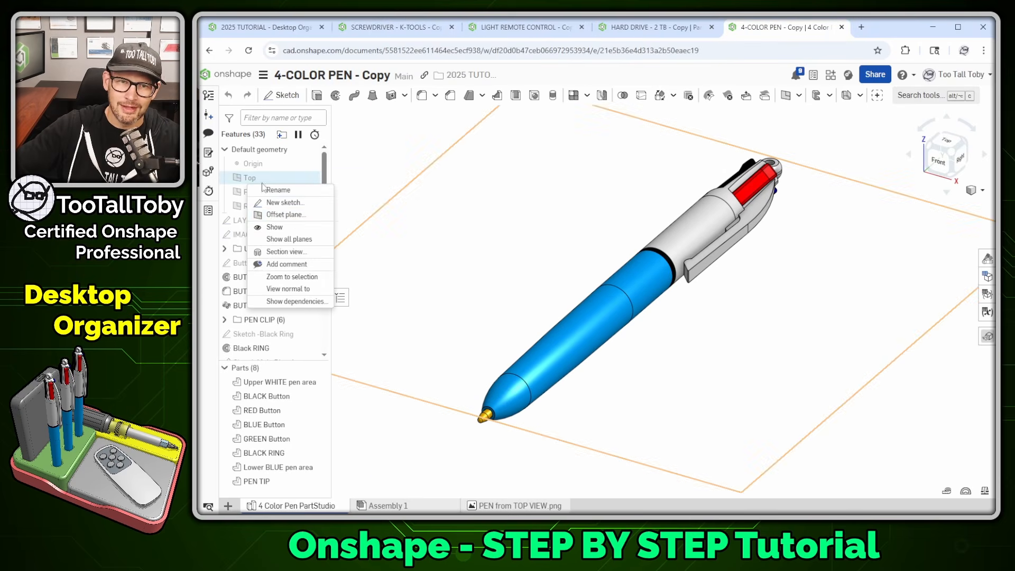
{"action": "left_click", "coordinate": [286, 252]}
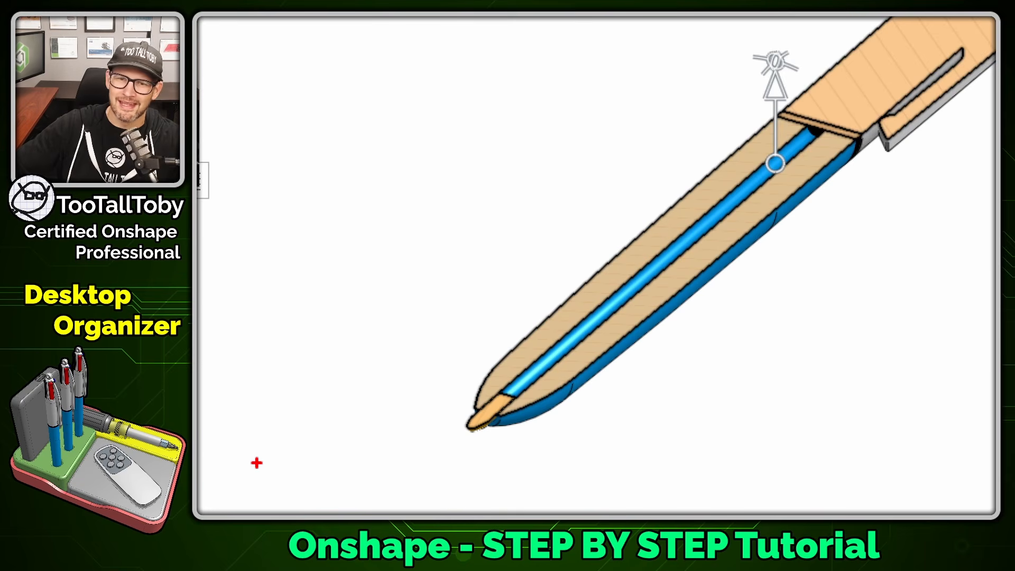
{"action": "left_click", "coordinate": [468, 111]}
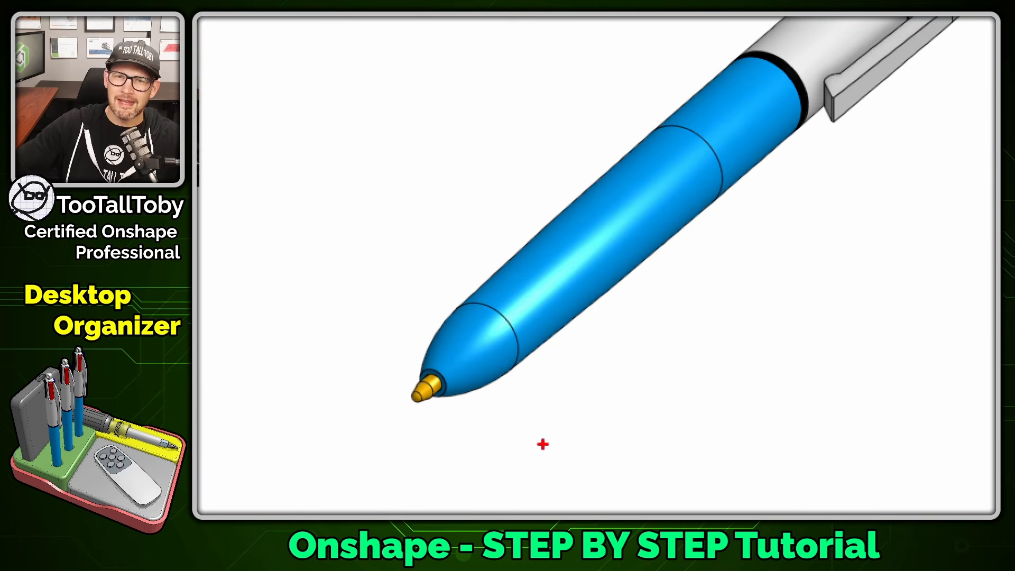
{"action": "mouse_move", "coordinate": [475, 181]}
{"action": "left_mouse_down"}
{"action": "mouse_move", "coordinate": [776, 259]}
{"action": "mouse_move", "coordinate": [526, 512]}
{"action": "mouse_move", "coordinate": [268, 421]}
{"action": "mouse_move", "coordinate": [495, 165]}
{"action": "left_mouse_up"}
{"action": "left_click_drag", "start_coordinate": [597, 313], "coordinate": [656, 382]}
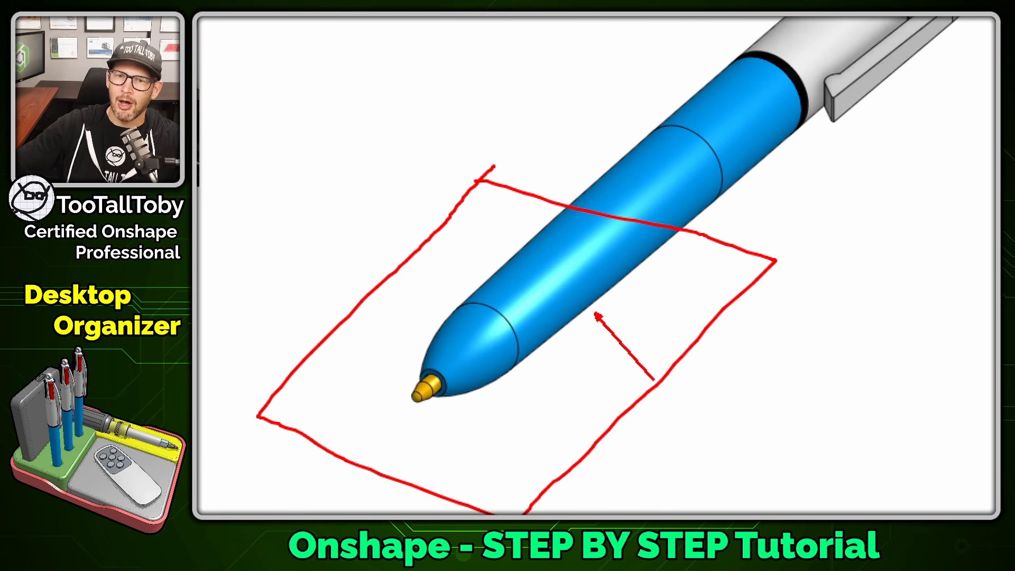
{"action": "left_click_drag", "start_coordinate": [506, 253], "coordinate": [354, 179]}
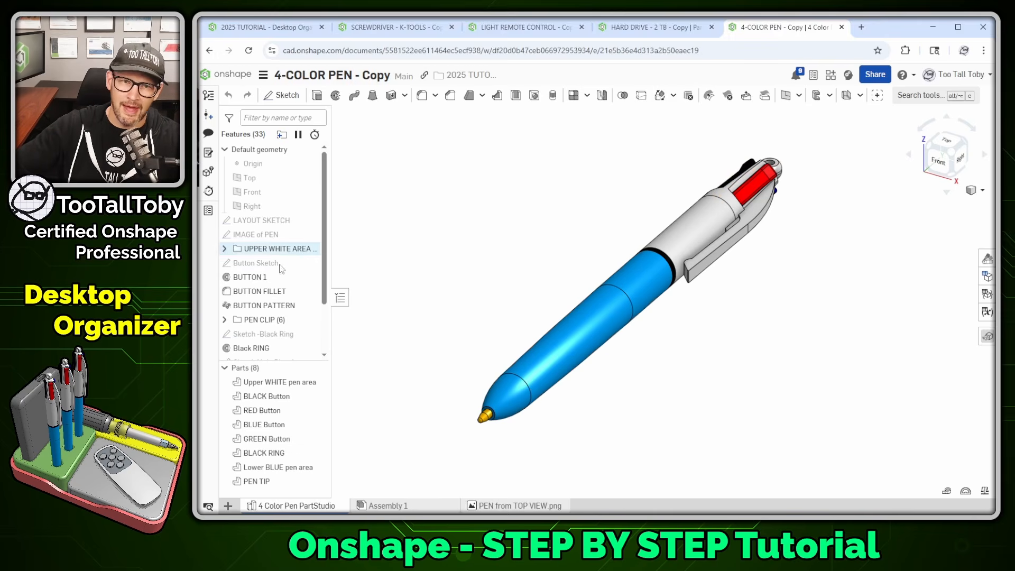
Roll the pen's features back to just after IMAGE of PEN, show LAYOUT SKETCH and examine its dimensions
{"action": "scroll", "coordinate": [286, 332], "scroll_direction": "down", "scroll_amount": 2}
{"action": "left_click_drag", "start_coordinate": [286, 350], "coordinate": [285, 183]}
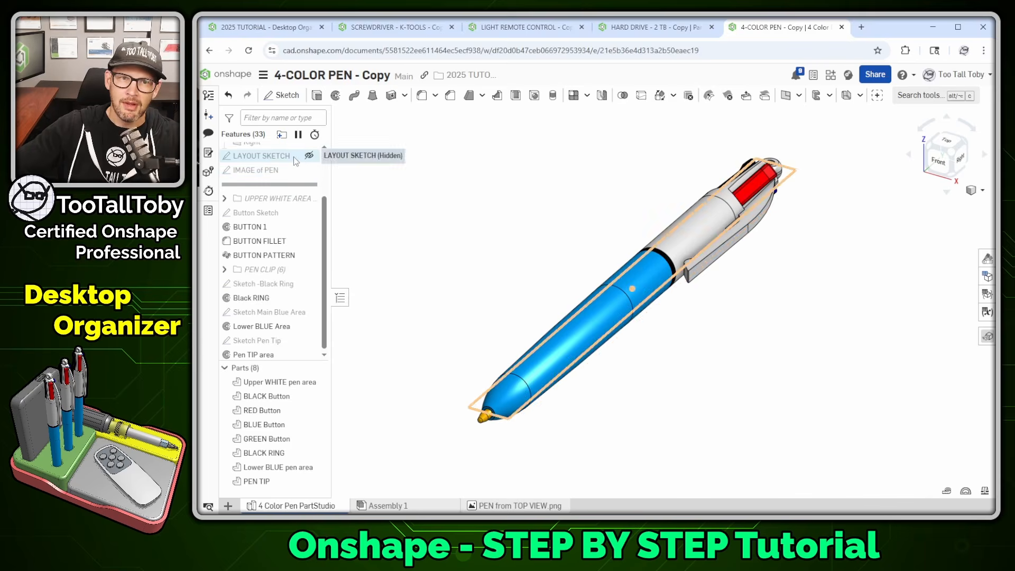
{"action": "scroll", "coordinate": [299, 199], "scroll_direction": "up", "scroll_amount": 2}
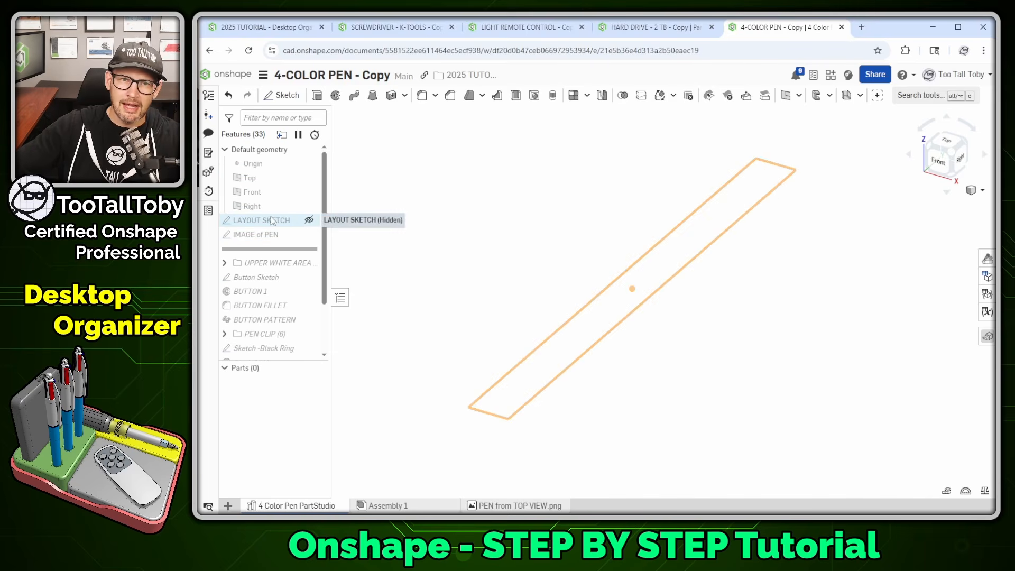
{"action": "left_click", "coordinate": [309, 220]}
{"action": "double_click", "coordinate": [275, 220]}
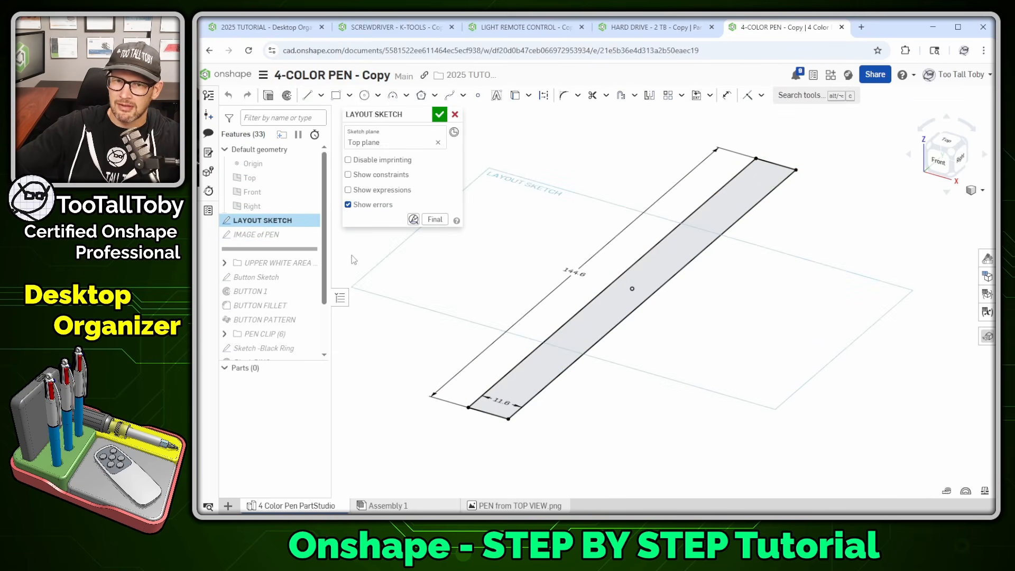
{"action": "left_click", "coordinate": [439, 114]}
Show IMAGE of PEN and view it from the top to compare the pen photo with the layout outline
{"action": "left_click", "coordinate": [309, 235]}
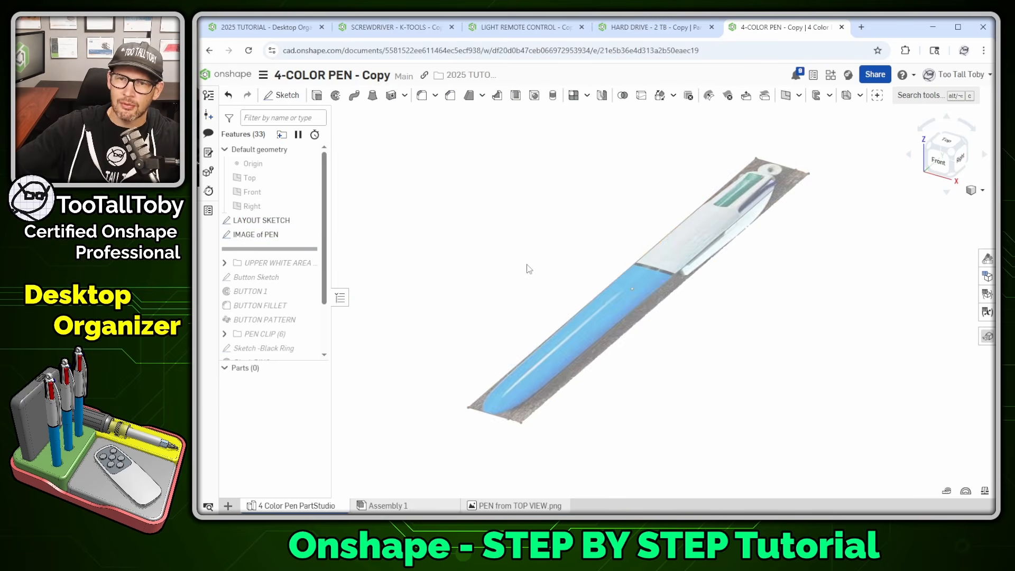
{"action": "key", "text": "shift+5"}
{"action": "scroll", "coordinate": [574, 371], "scroll_direction": "up", "scroll_amount": 3}
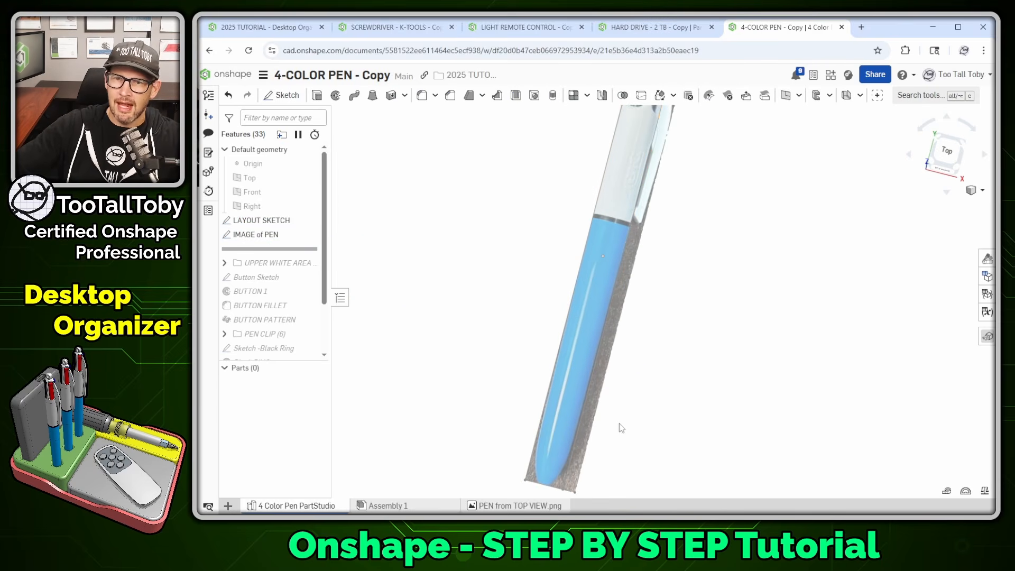
{"action": "middle_click_drag", "start_coordinate": [652, 421], "coordinate": [670, 340]}
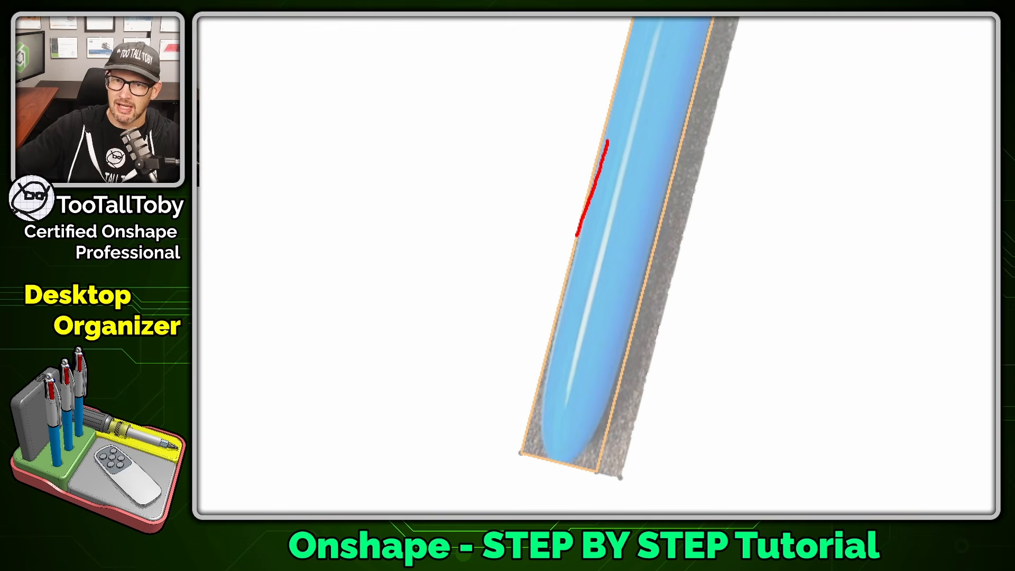
{"action": "left_click_drag", "start_coordinate": [577, 236], "coordinate": [555, 322]}
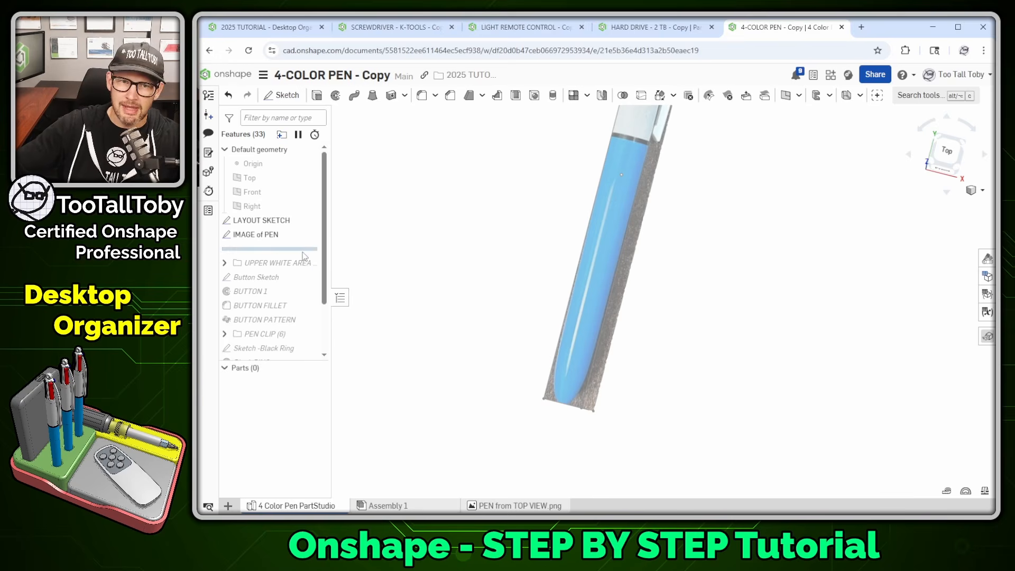
Roll forward to just after Lower BLUE Area and examine the dimensions and profile of Sketch Main Blue Area against the pen photo
{"action": "scroll", "coordinate": [304, 256], "scroll_direction": "down", "scroll_amount": 2}
{"action": "mouse_move", "coordinate": [297, 183]}
{"action": "left_mouse_down"}
{"action": "mouse_move", "coordinate": [303, 222]}
{"action": "mouse_move", "coordinate": [289, 333]}
{"action": "left_mouse_up"}
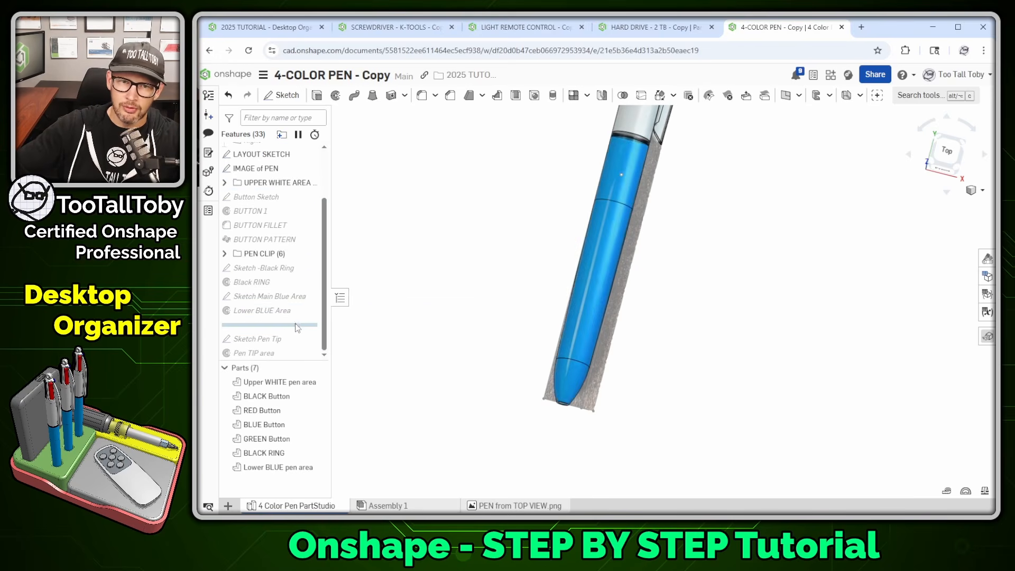
{"action": "double_click", "coordinate": [281, 294]}
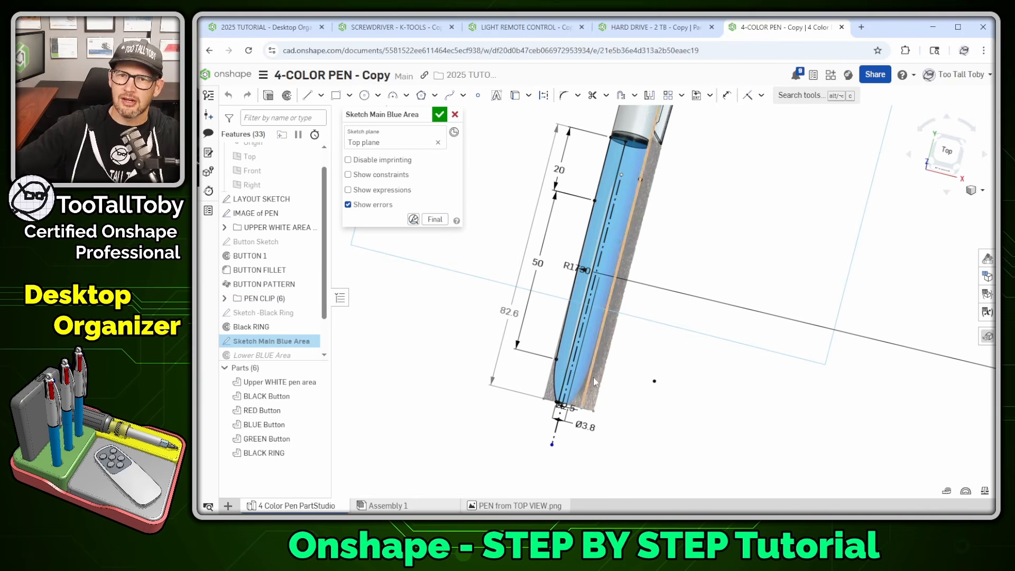
{"action": "right_click_drag", "start_coordinate": [581, 363], "coordinate": [583, 397]}
{"action": "key", "text": "n"}
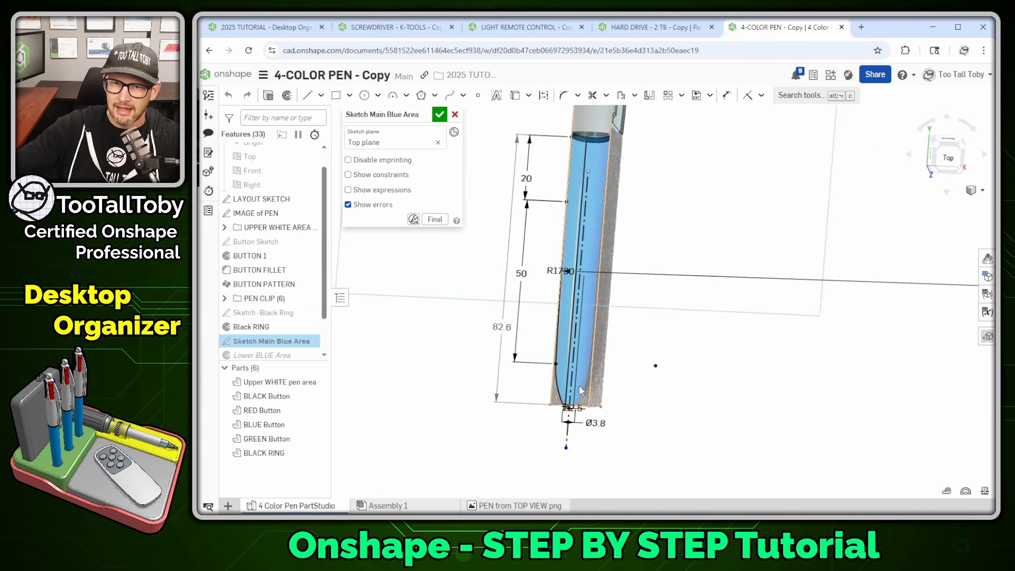
{"action": "scroll", "coordinate": [575, 310], "scroll_direction": "up", "scroll_amount": 3}
{"action": "scroll", "coordinate": [561, 313], "scroll_direction": "down", "scroll_amount": 2}
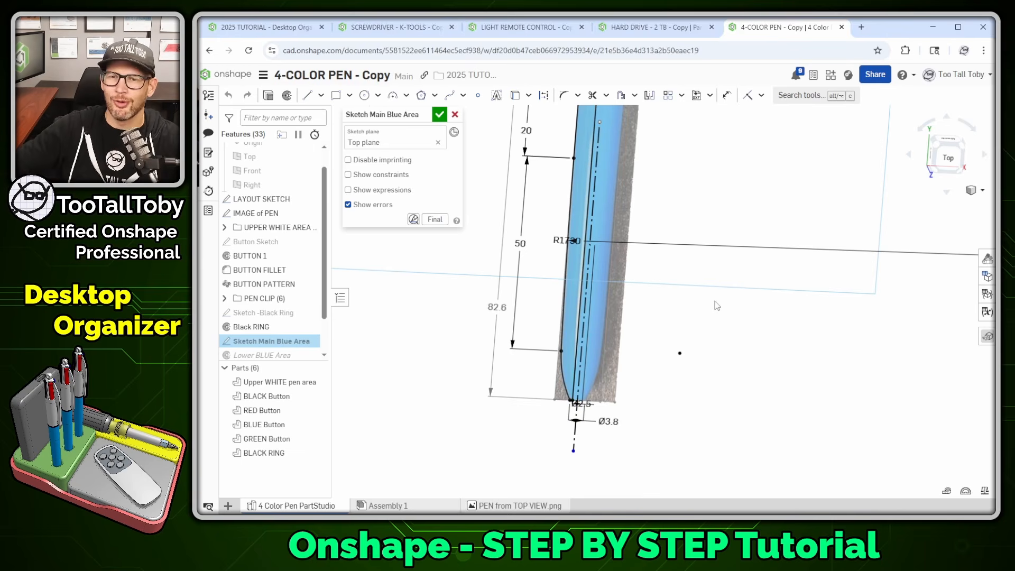
{"action": "scroll", "coordinate": [717, 306], "scroll_direction": "down", "scroll_amount": 5}
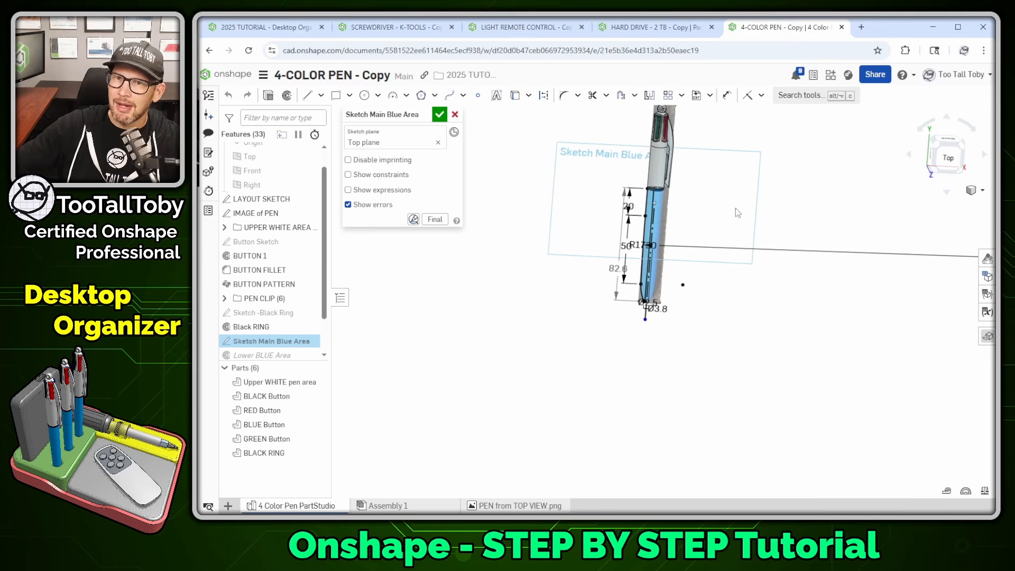
{"action": "right_click_drag", "start_coordinate": [727, 240], "coordinate": [718, 208]}
{"action": "middle_click_drag", "start_coordinate": [718, 208], "coordinate": [690, 234]}
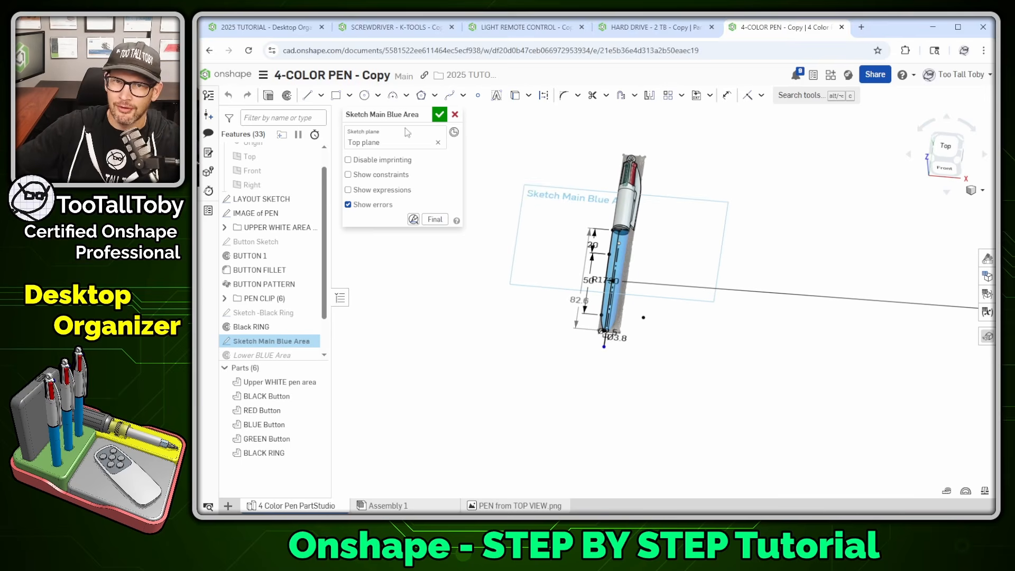
{"action": "left_click", "coordinate": [439, 114]}
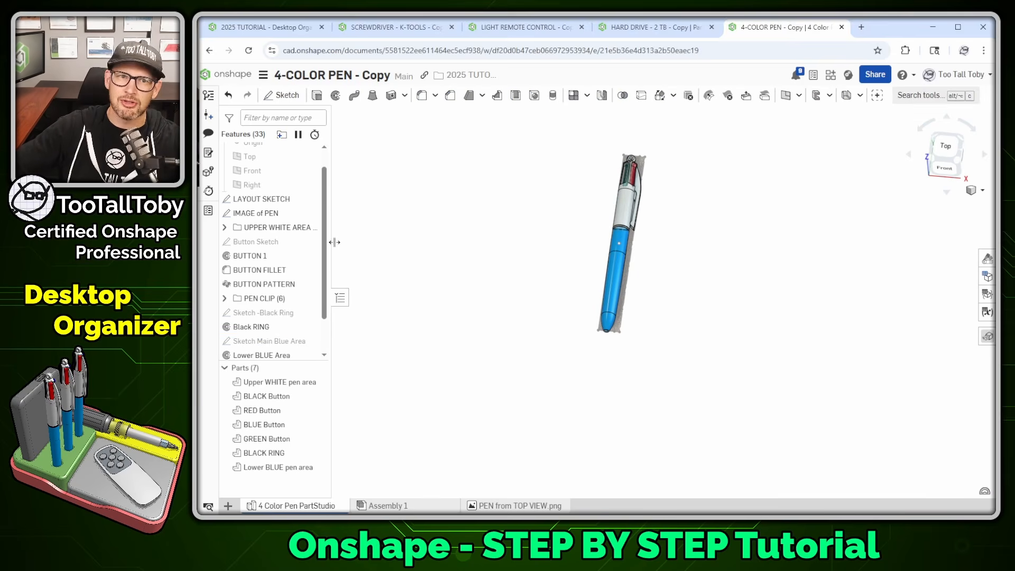
Roll the pen's features forward to the end and hide LAYOUT SKETCH and IMAGE of PEN
{"action": "scroll", "coordinate": [292, 264], "scroll_direction": "down", "scroll_amount": 1}
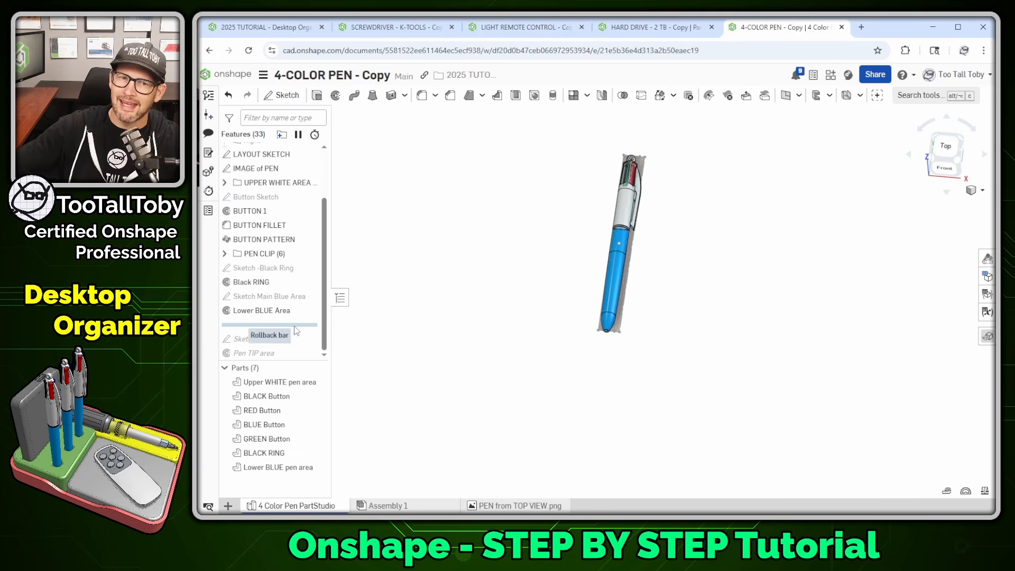
{"action": "left_click_drag", "start_coordinate": [294, 326], "coordinate": [286, 356]}
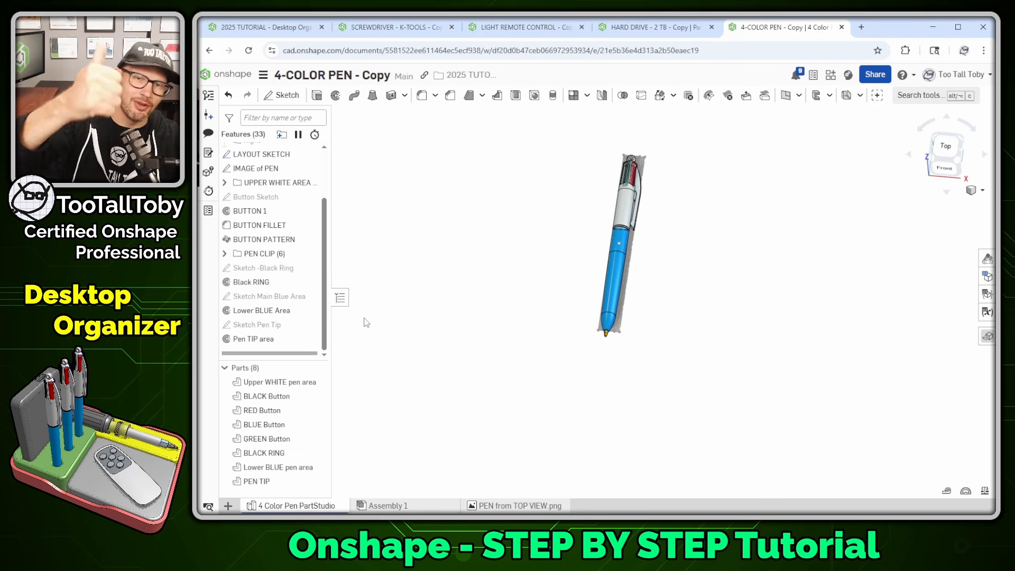
{"action": "scroll", "coordinate": [320, 246], "scroll_direction": "up", "scroll_amount": 3}
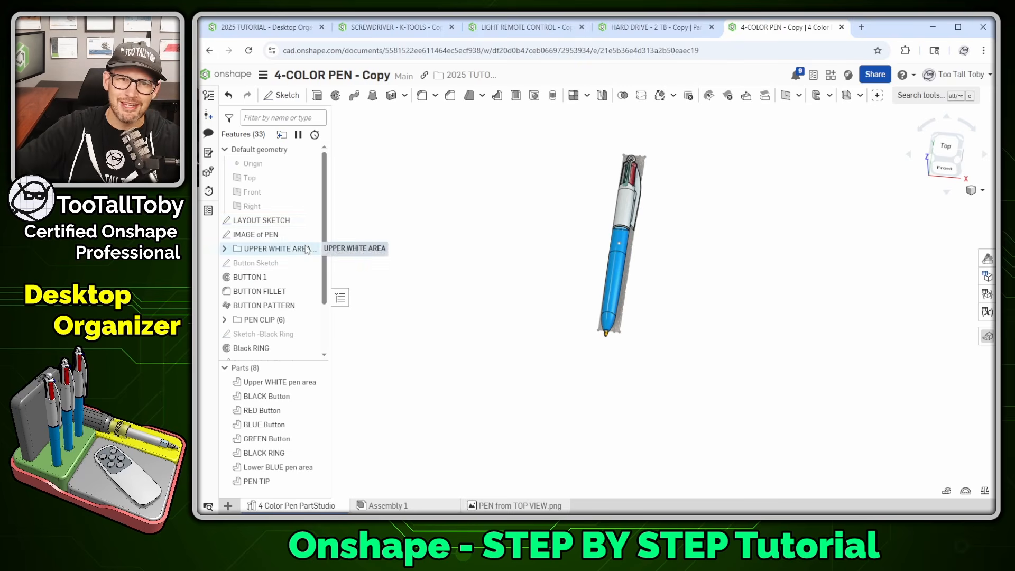
{"action": "left_click", "coordinate": [309, 220]}
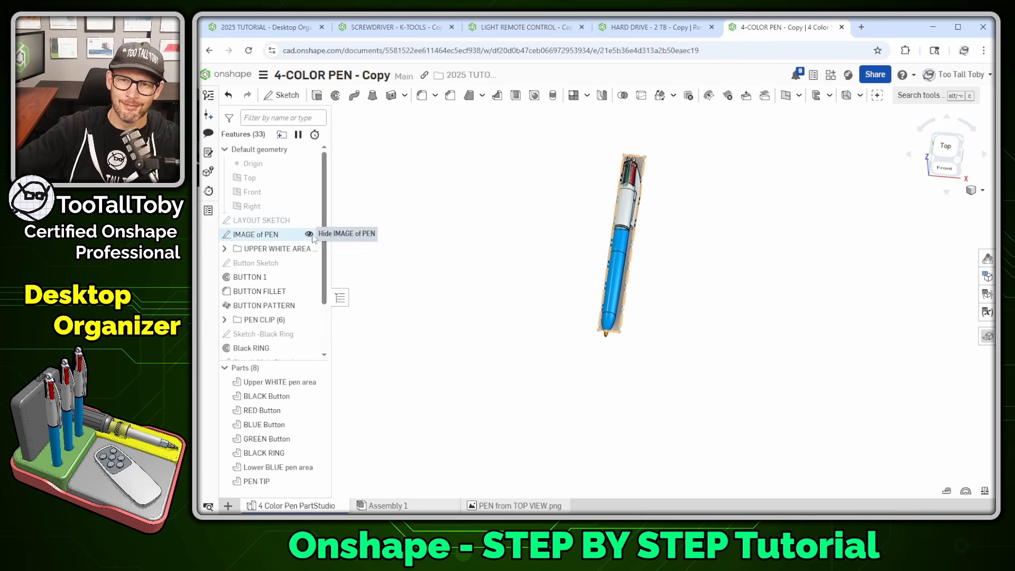
{"action": "left_click", "coordinate": [309, 234]}
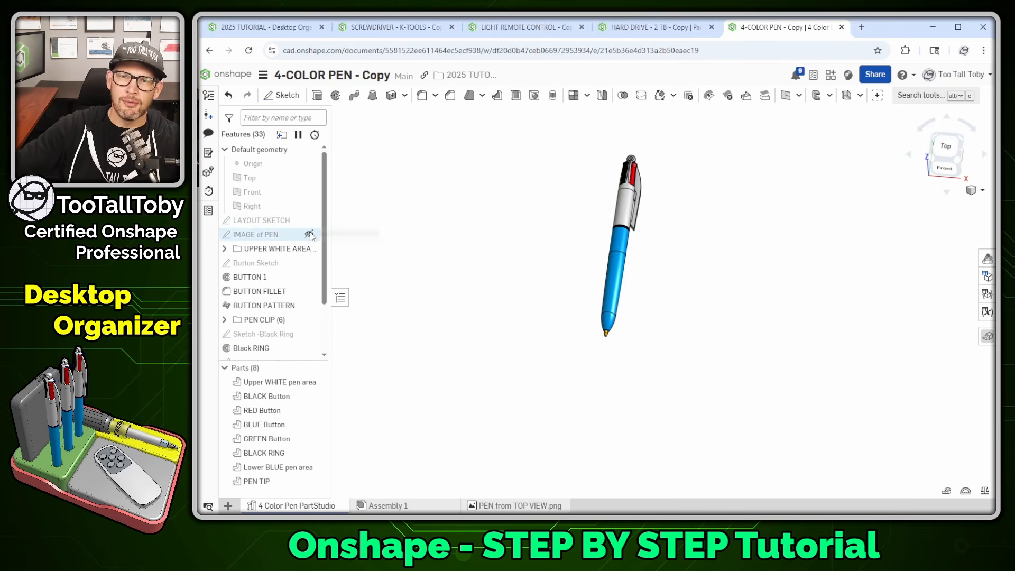
{"action": "right_click_drag", "start_coordinate": [550, 327], "coordinate": [510, 310]}
{"action": "scroll", "coordinate": [510, 310], "scroll_direction": "up", "scroll_amount": 4}
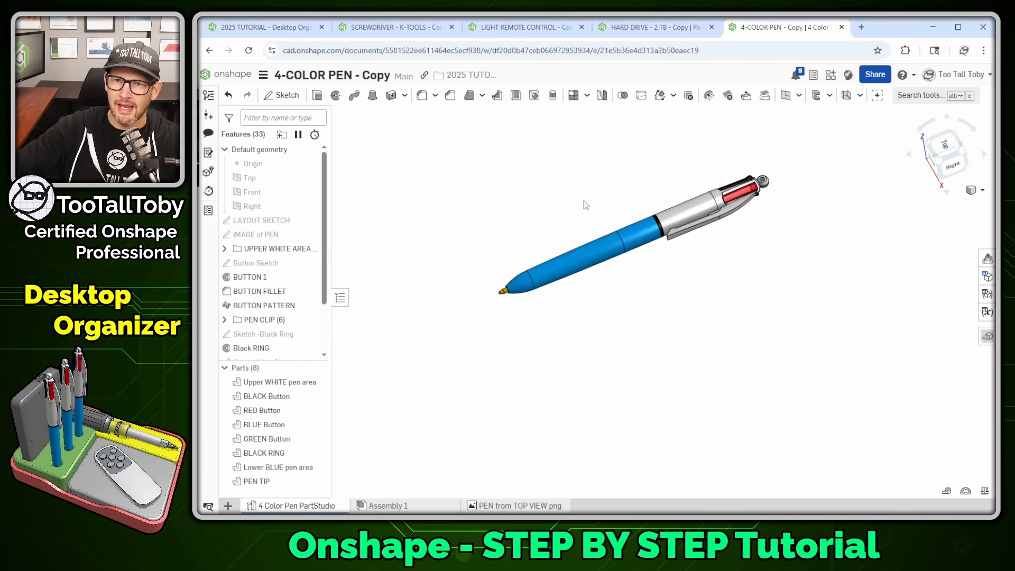
{"action": "scroll", "coordinate": [662, 176], "scroll_direction": "up", "scroll_amount": 2}
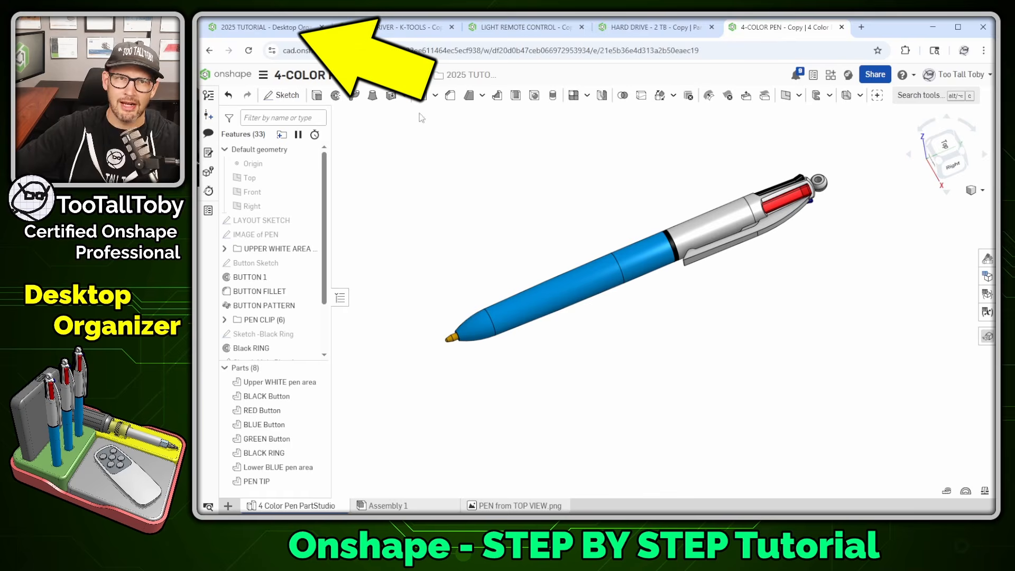
Return to the 2025 TUTORIAL - Desktop Organizer folder, refresh its document list and widen the Name column to show full names
{"action": "left_click", "coordinate": [270, 28]}
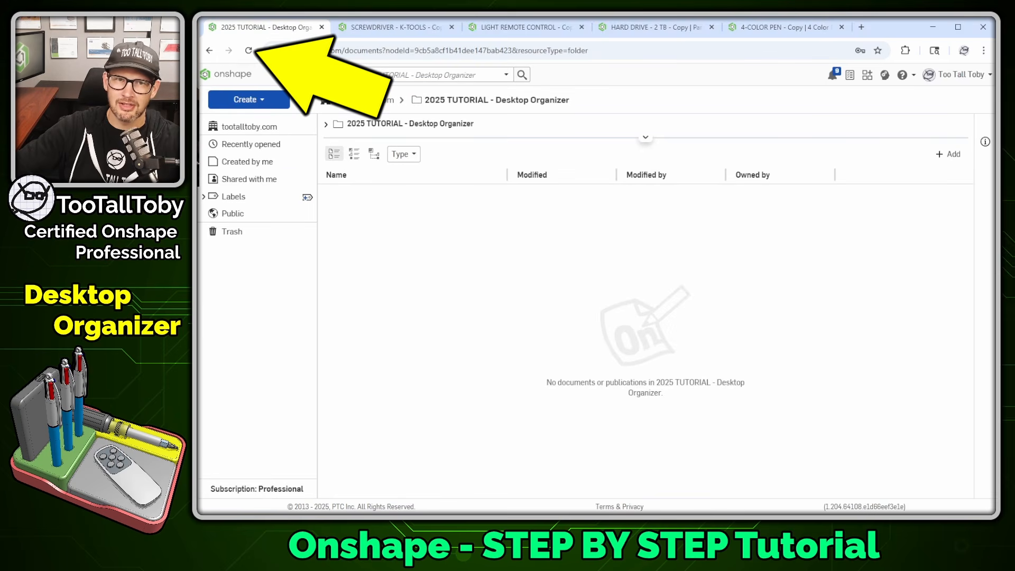
{"action": "left_click", "coordinate": [249, 51]}
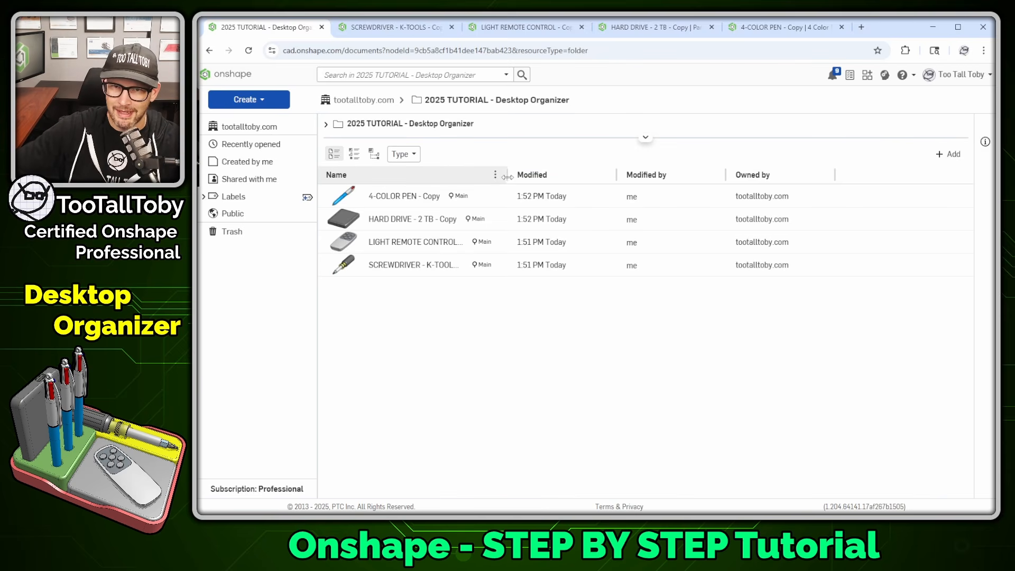
{"action": "left_click_drag", "start_coordinate": [508, 175], "coordinate": [541, 177]}
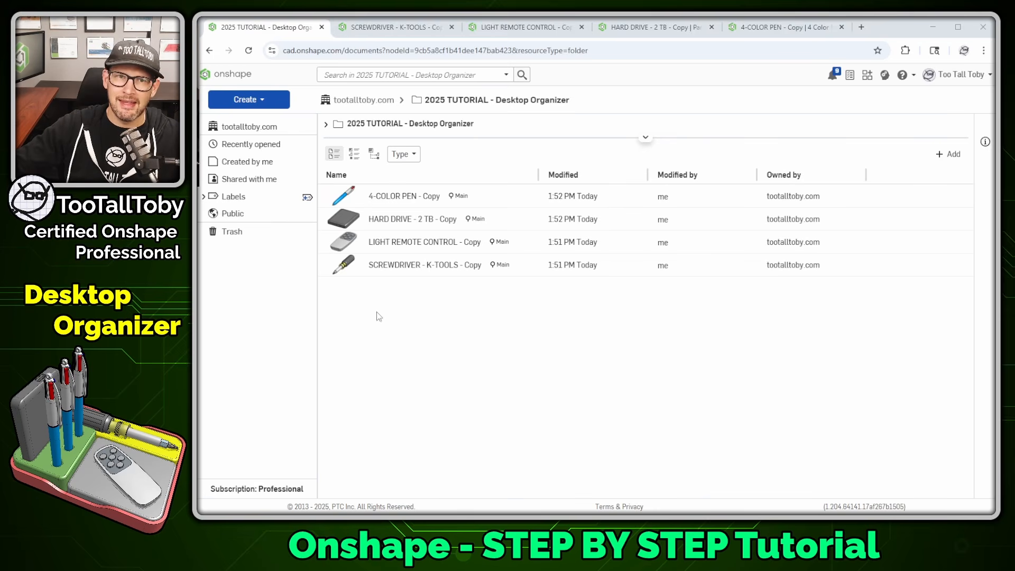
Create a new document named 2025 DESKTOP ORGANIZER in the 2025 TUTORIAL - Desktop Organizer folder
{"action": "left_click", "coordinate": [246, 100]}
{"action": "left_click", "coordinate": [254, 118]}
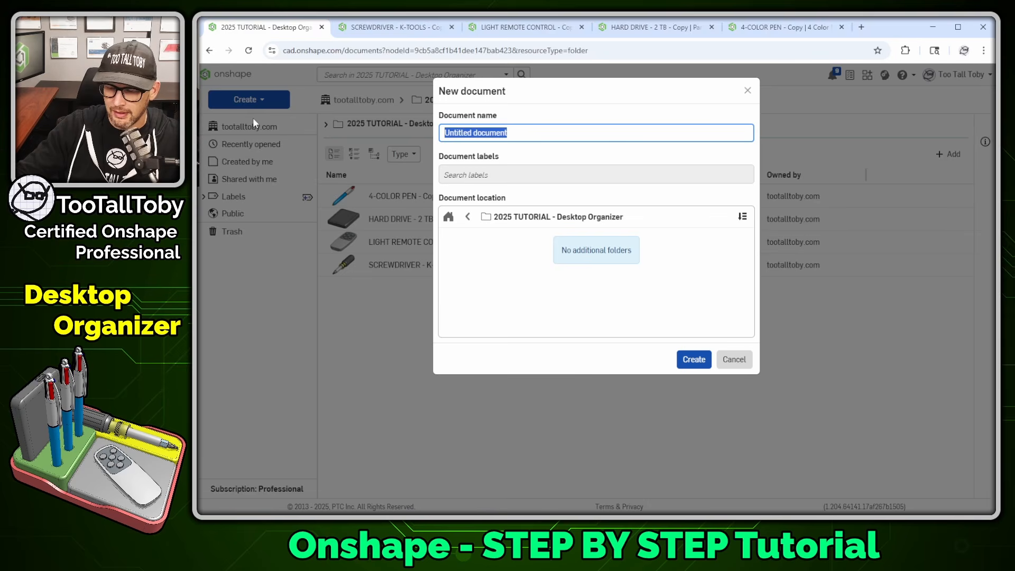
{"action": "type", "text": "2025 DESKTO"}
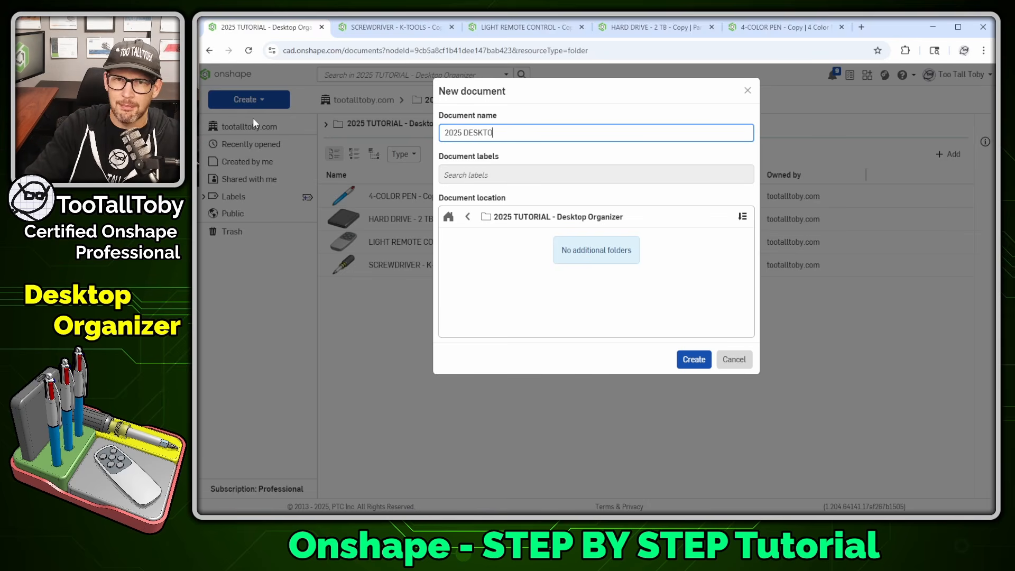
{"action": "type", "text": "P ORGANIZER"}
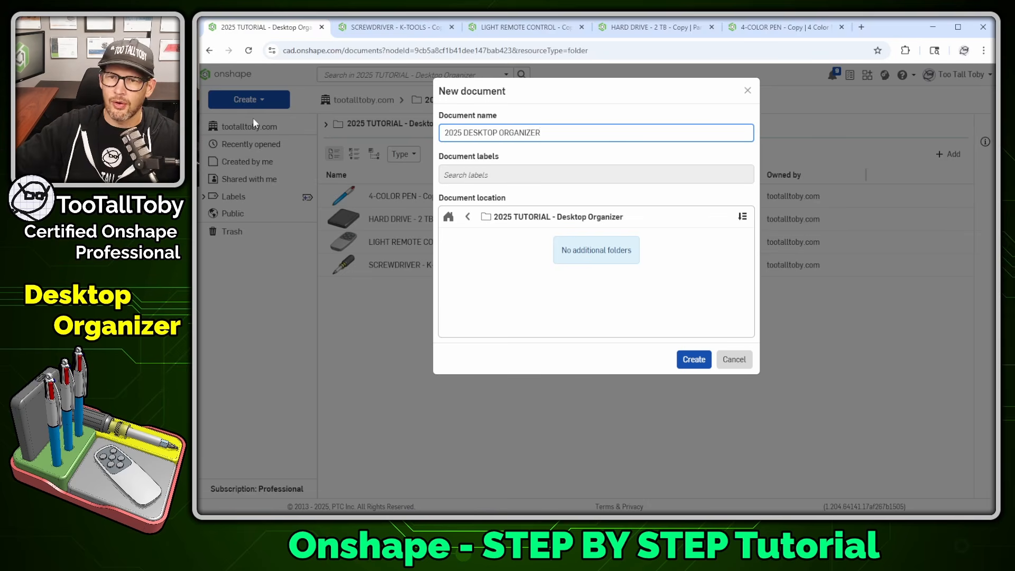
{"action": "left_click", "coordinate": [692, 360]}
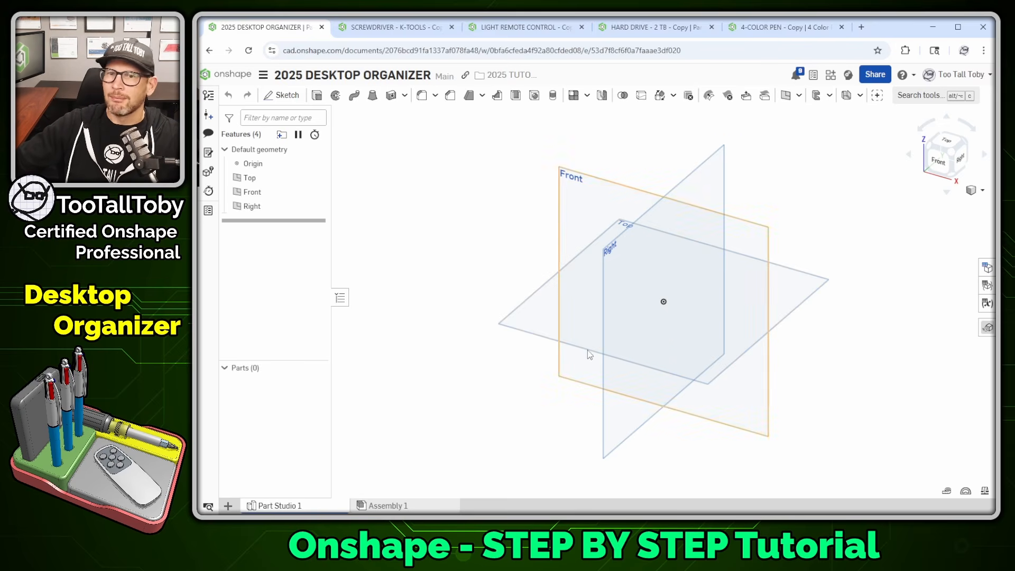
{"action": "key", "text": "ctrl+1"}
{"action": "left_click", "coordinate": [602, 273]}
{"action": "mouse_move", "coordinate": [616, 148]}
{"action": "left_mouse_down"}
{"action": "mouse_move", "coordinate": [426, 390]}
{"action": "mouse_move", "coordinate": [959, 355]}
{"action": "mouse_move", "coordinate": [511, 123]}
{"action": "left_mouse_up"}
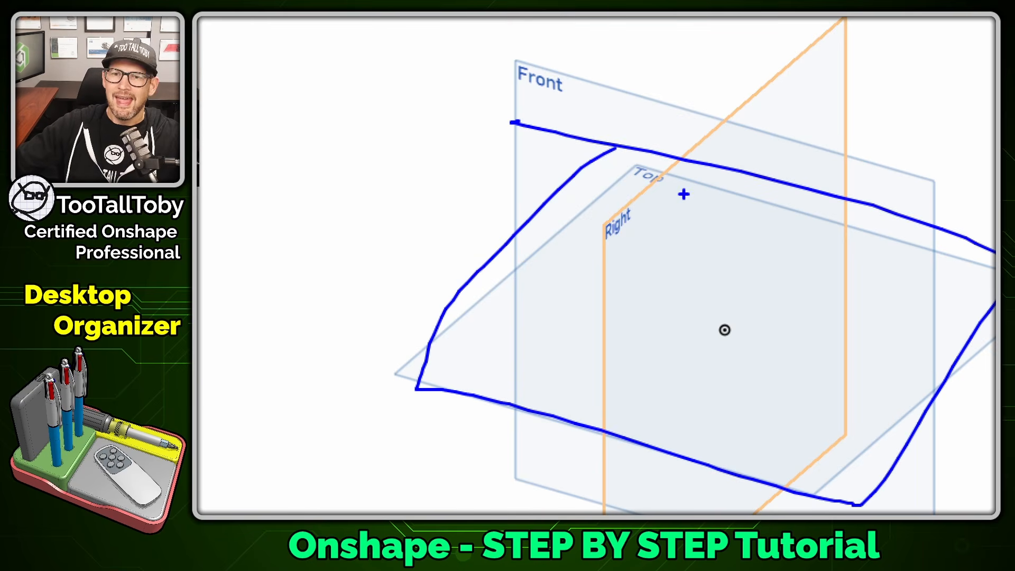
{"action": "mouse_move", "coordinate": [623, 161]}
{"action": "left_mouse_down"}
{"action": "mouse_move", "coordinate": [560, 232]}
{"action": "mouse_move", "coordinate": [668, 277]}
{"action": "mouse_move", "coordinate": [902, 321]}
{"action": "mouse_move", "coordinate": [958, 280]}
{"action": "mouse_move", "coordinate": [679, 174]}
{"action": "mouse_move", "coordinate": [627, 165]}
{"action": "left_mouse_up"}
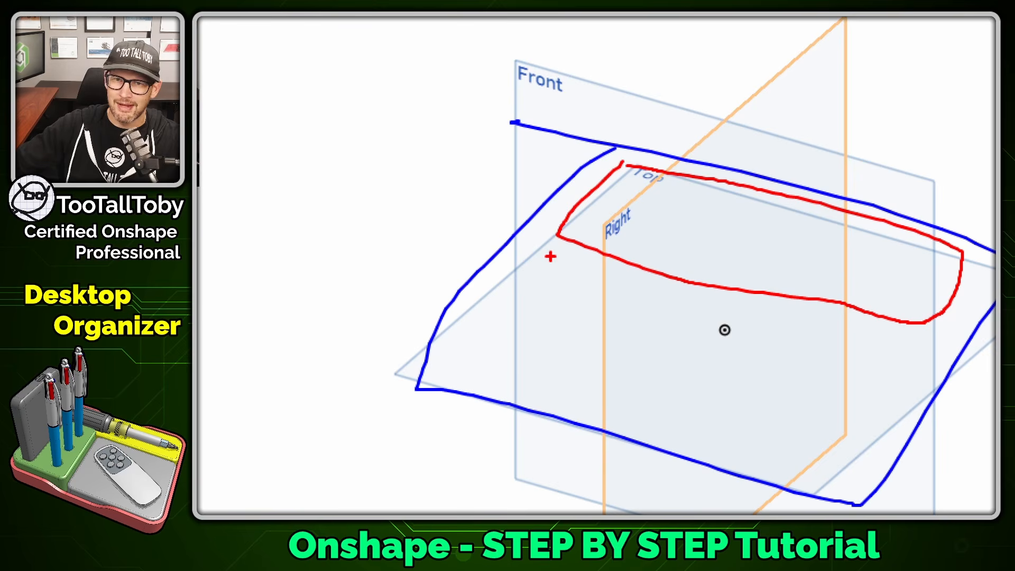
{"action": "mouse_move", "coordinate": [548, 250]}
{"action": "left_mouse_down"}
{"action": "mouse_move", "coordinate": [458, 321]}
{"action": "mouse_move", "coordinate": [558, 401]}
{"action": "mouse_move", "coordinate": [674, 368]}
{"action": "mouse_move", "coordinate": [550, 243]}
{"action": "left_mouse_up"}
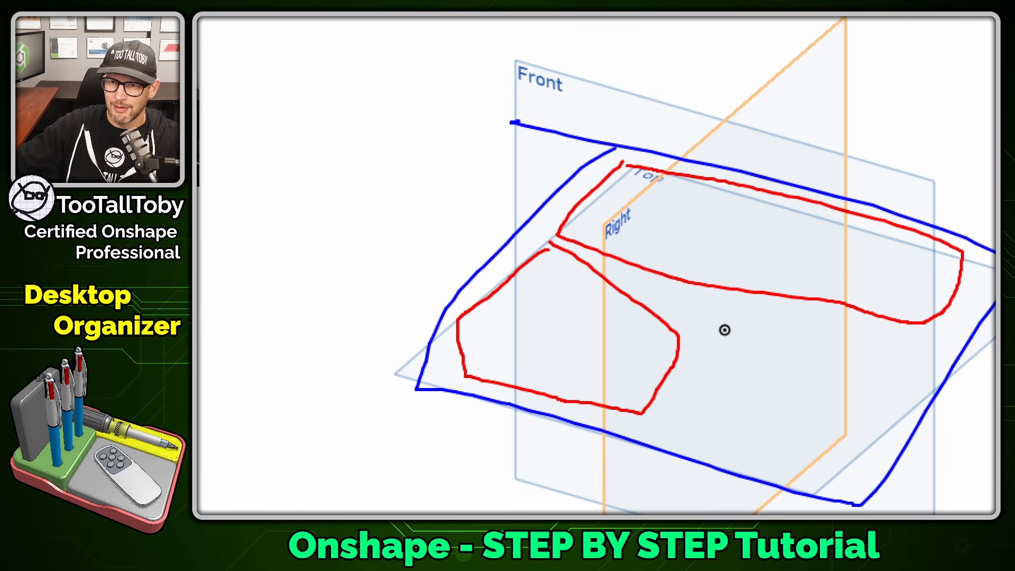
{"action": "mouse_move", "coordinate": [745, 325]}
{"action": "left_mouse_down"}
{"action": "mouse_move", "coordinate": [769, 475]}
{"action": "mouse_move", "coordinate": [874, 446]}
{"action": "mouse_move", "coordinate": [727, 332]}
{"action": "left_mouse_up"}
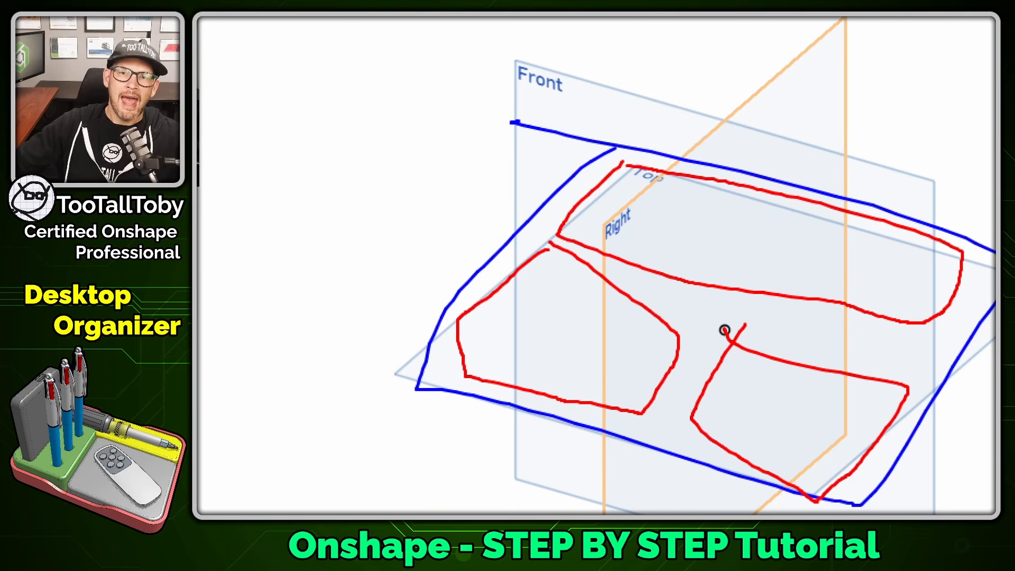
{"action": "mouse_move", "coordinate": [335, 104]}
{"action": "left_mouse_down"}
{"action": "mouse_move", "coordinate": [408, 75]}
{"action": "mouse_move", "coordinate": [732, 77]}
{"action": "mouse_move", "coordinate": [684, 135]}
{"action": "left_mouse_up"}
{"action": "mouse_move", "coordinate": [252, 213]}
{"action": "left_mouse_down"}
{"action": "mouse_move", "coordinate": [336, 211]}
{"action": "mouse_move", "coordinate": [482, 309]}
{"action": "left_mouse_up"}
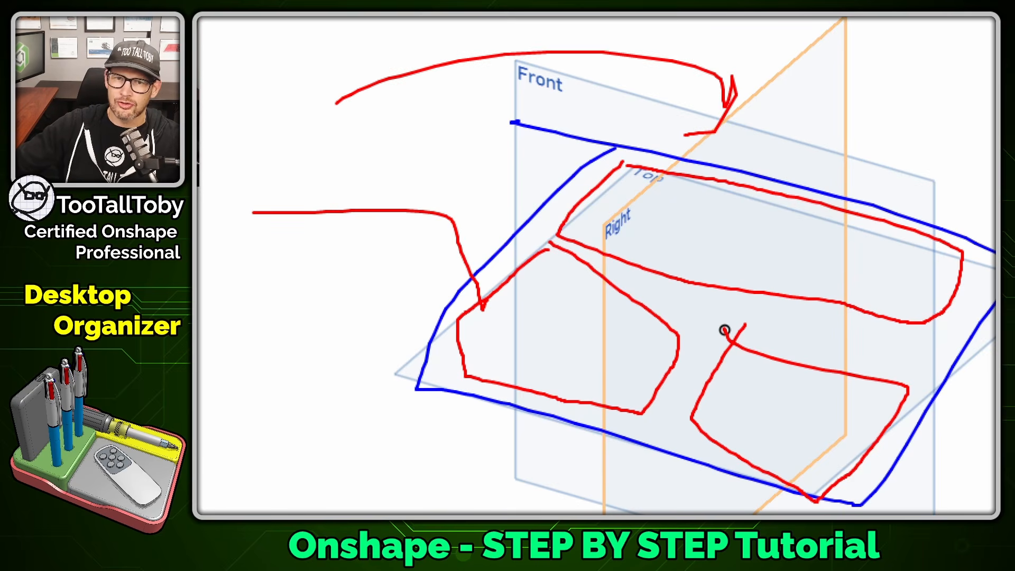
{"action": "left_click_drag", "start_coordinate": [579, 340], "coordinate": [559, 361]}
{"action": "left_click_drag", "start_coordinate": [602, 320], "coordinate": [609, 334]}
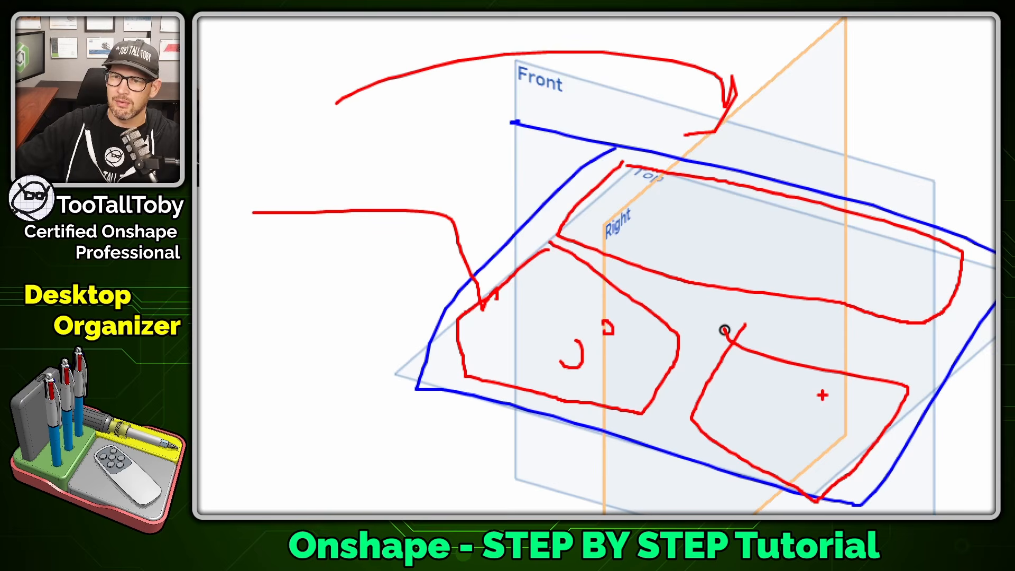
{"action": "mouse_move", "coordinate": [822, 394]}
{"action": "left_mouse_down"}
{"action": "mouse_move", "coordinate": [805, 456]}
{"action": "mouse_move", "coordinate": [777, 386]}
{"action": "left_mouse_up"}
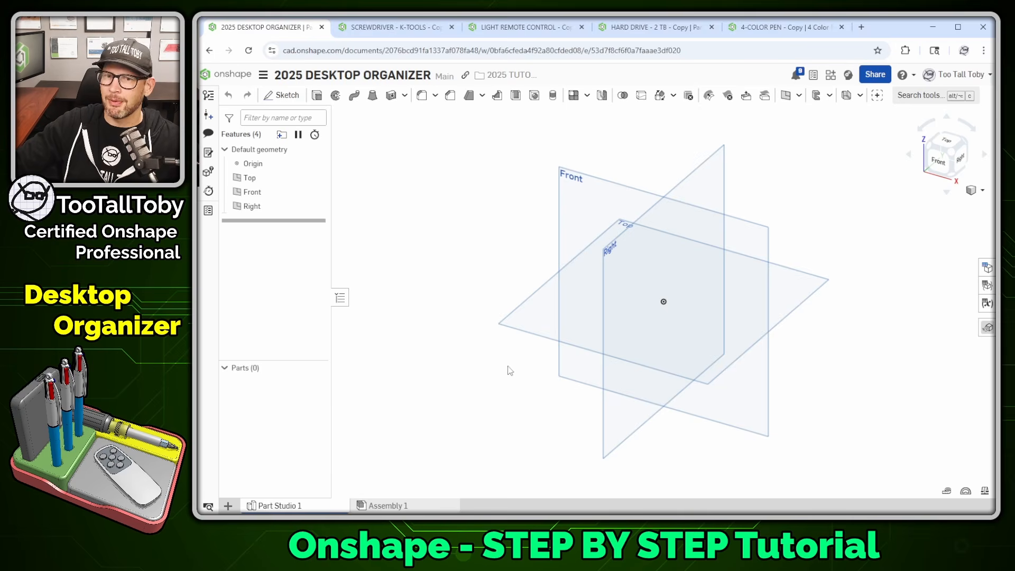
Start a sketch on the Top plane and draw a center-point rectangle on the origin, 210 mm wide and 160 mm high
{"action": "left_click", "coordinate": [537, 307]}
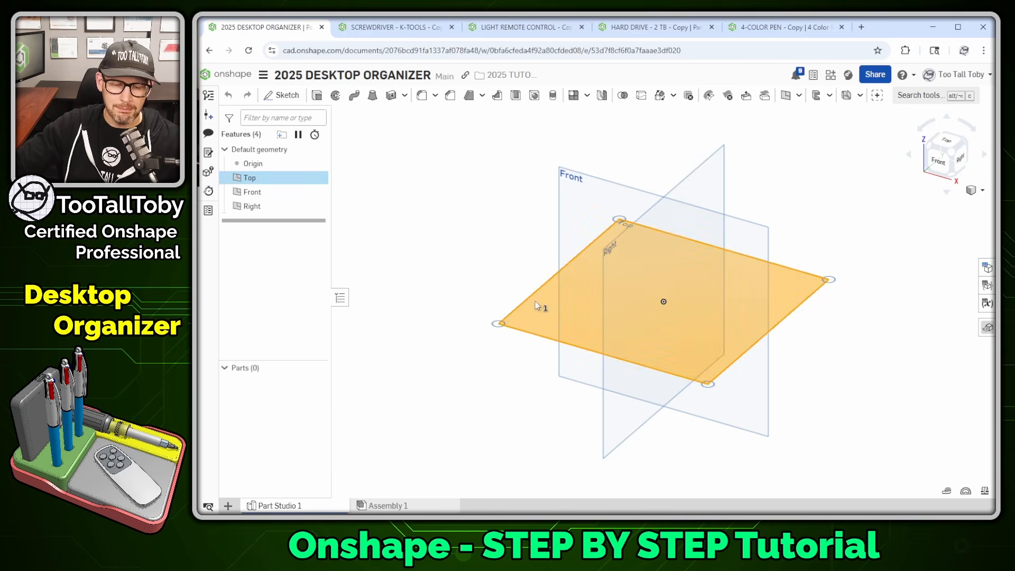
{"action": "key", "text": "s"}
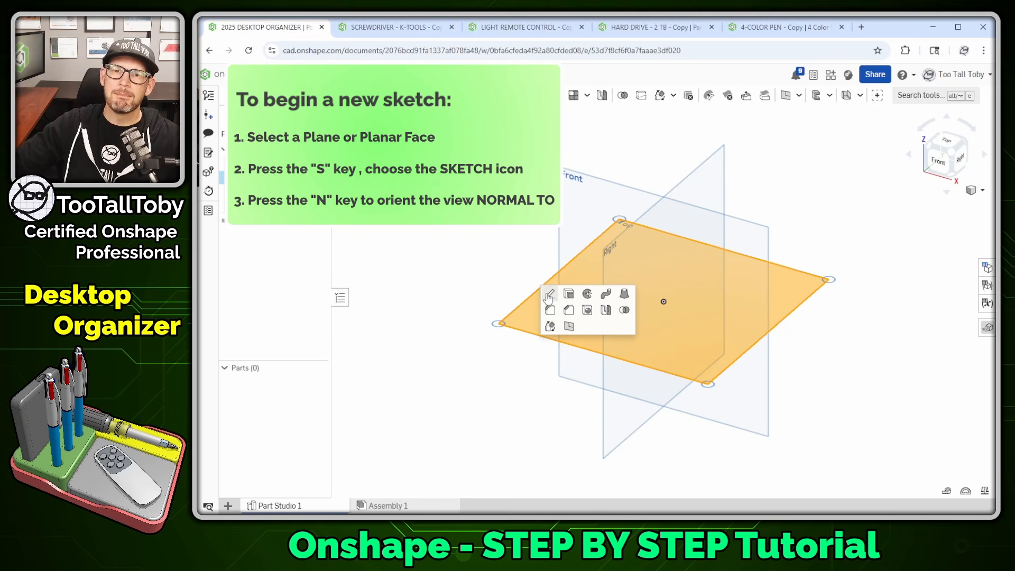
{"action": "left_click", "coordinate": [549, 297]}
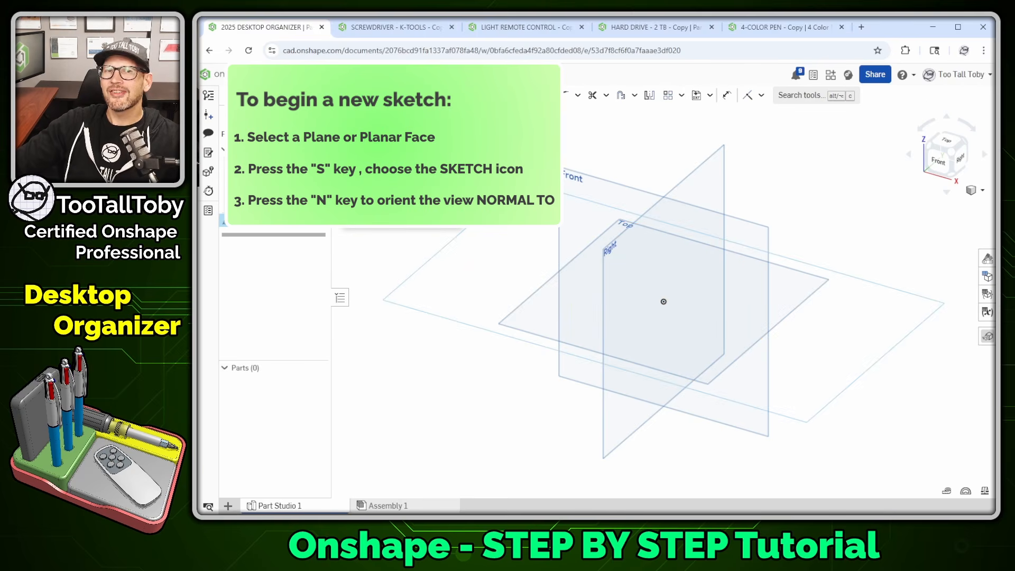
{"action": "key", "text": "n"}
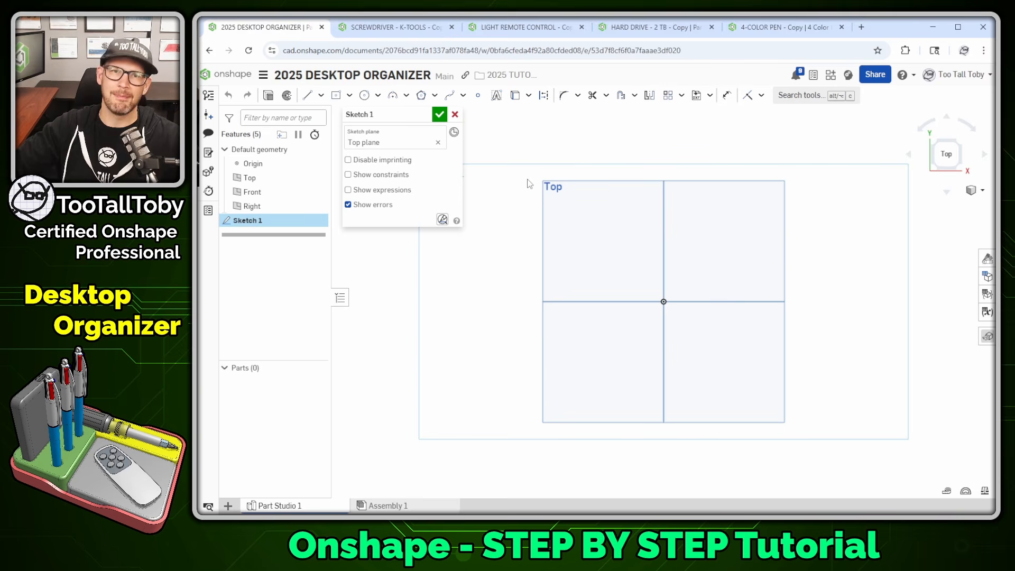
{"action": "left_click", "coordinate": [337, 97]}
{"action": "scroll", "coordinate": [664, 302], "scroll_direction": "up", "scroll_amount": 1}
{"action": "left_click", "coordinate": [664, 302]}
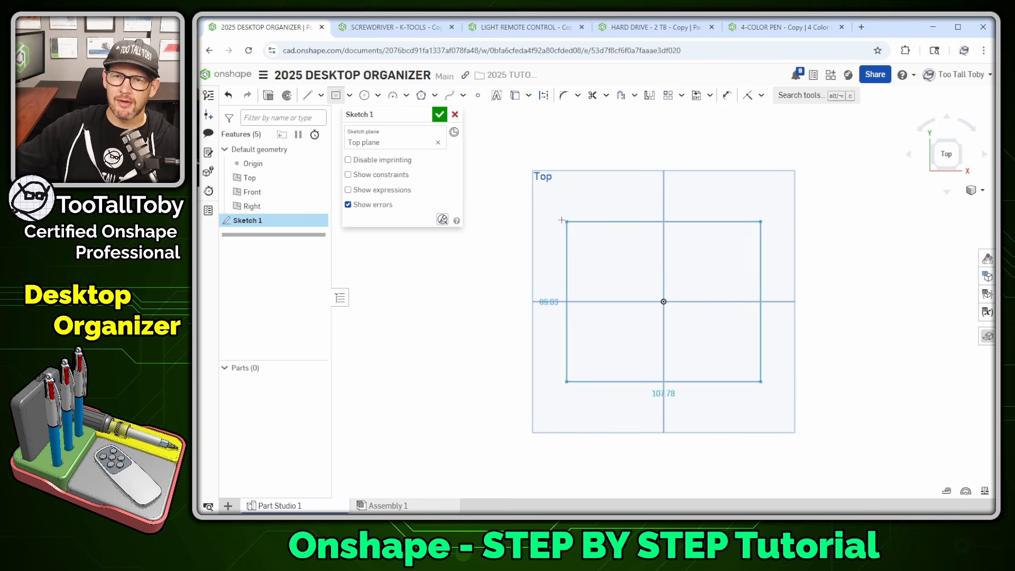
{"action": "left_click", "coordinate": [500, 182]}
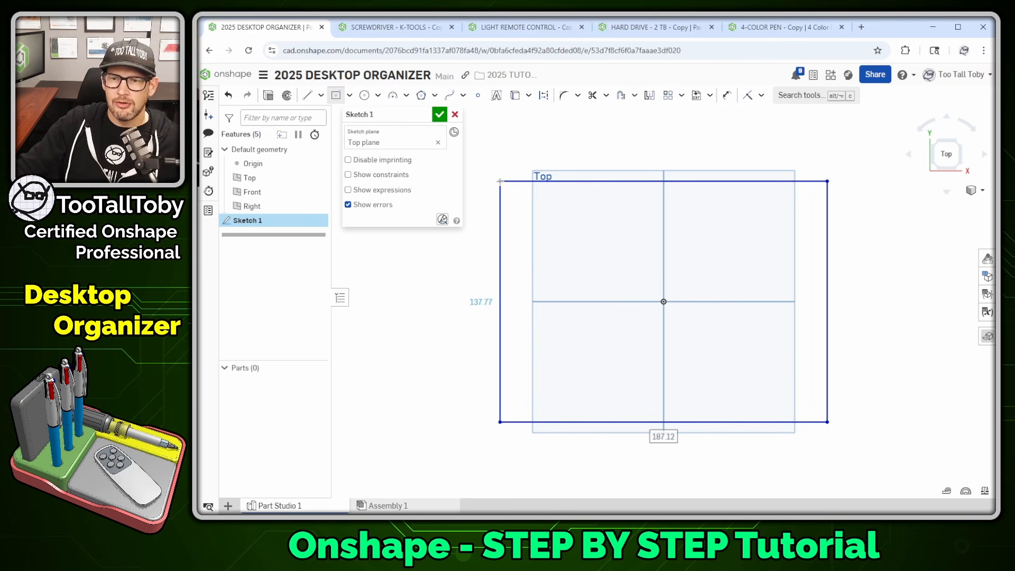
{"action": "type", "text": "210"}
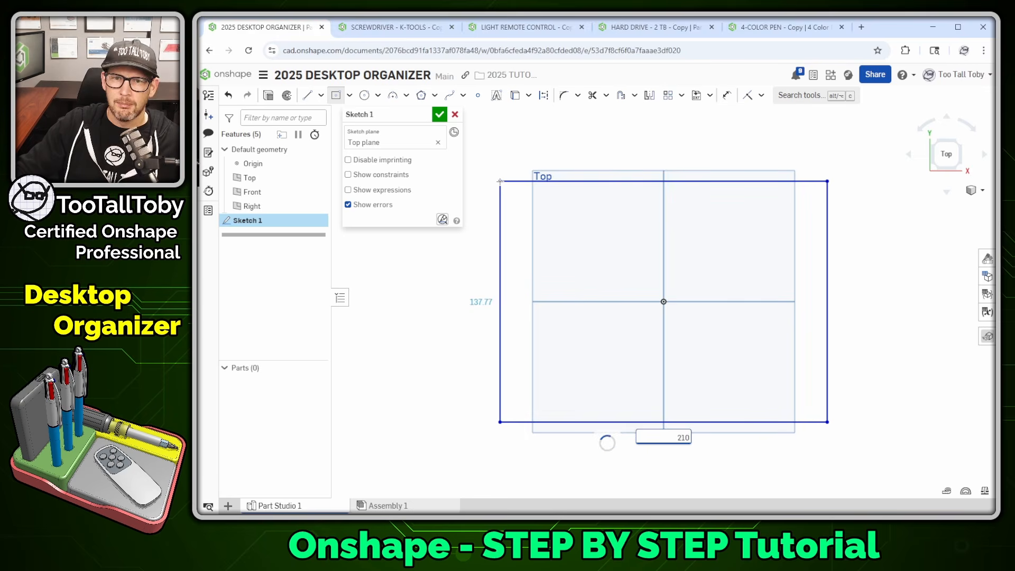
{"action": "key", "text": "Tab"}
{"action": "type", "text": "160"}
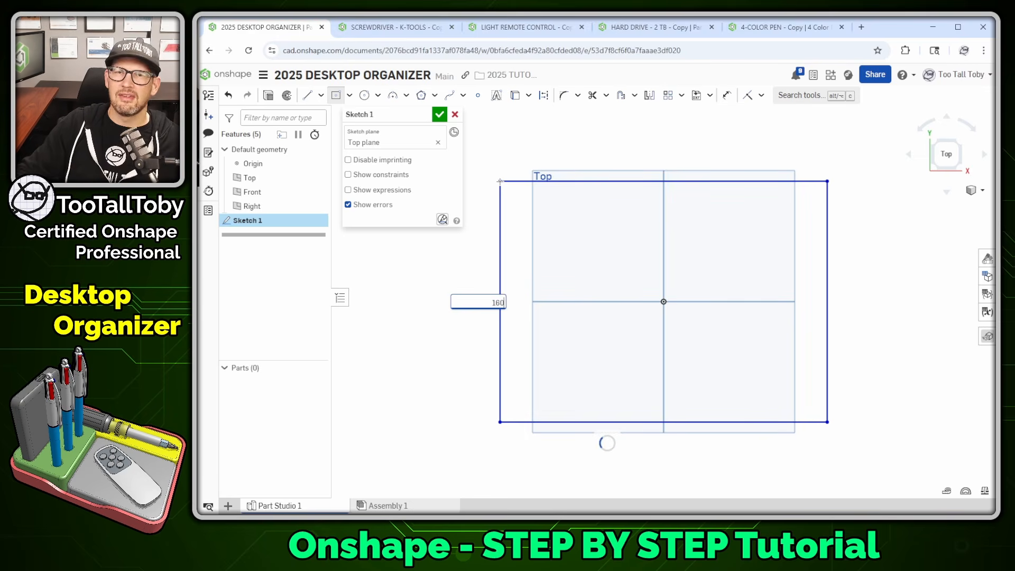
{"action": "key", "text": "Return"}
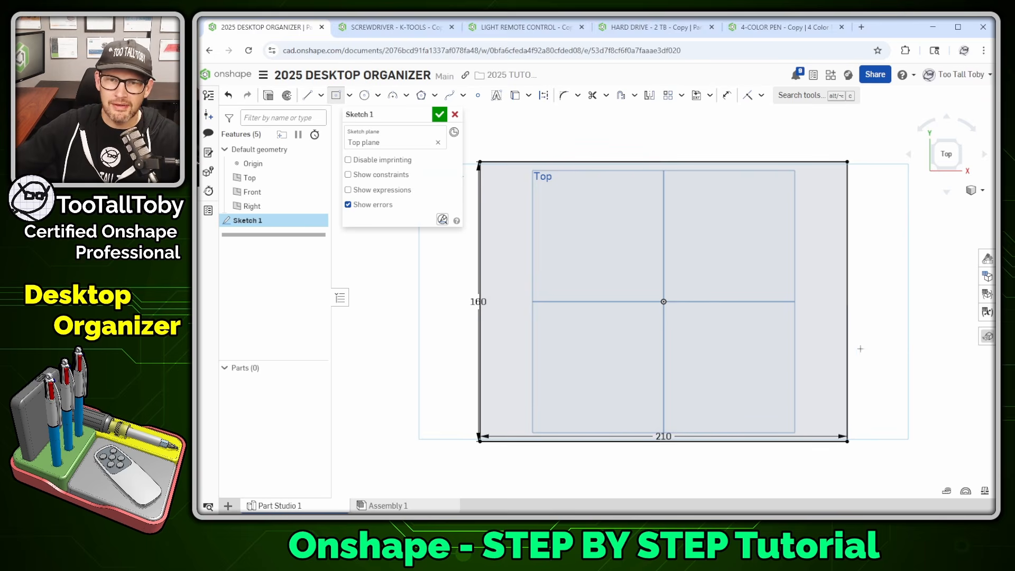
Move the rectangle's height and width dimensions outward, clear of the outline
{"action": "left_click_drag", "start_coordinate": [478, 301], "coordinate": [456, 303]}
{"action": "left_click_drag", "start_coordinate": [663, 436], "coordinate": [666, 466]}
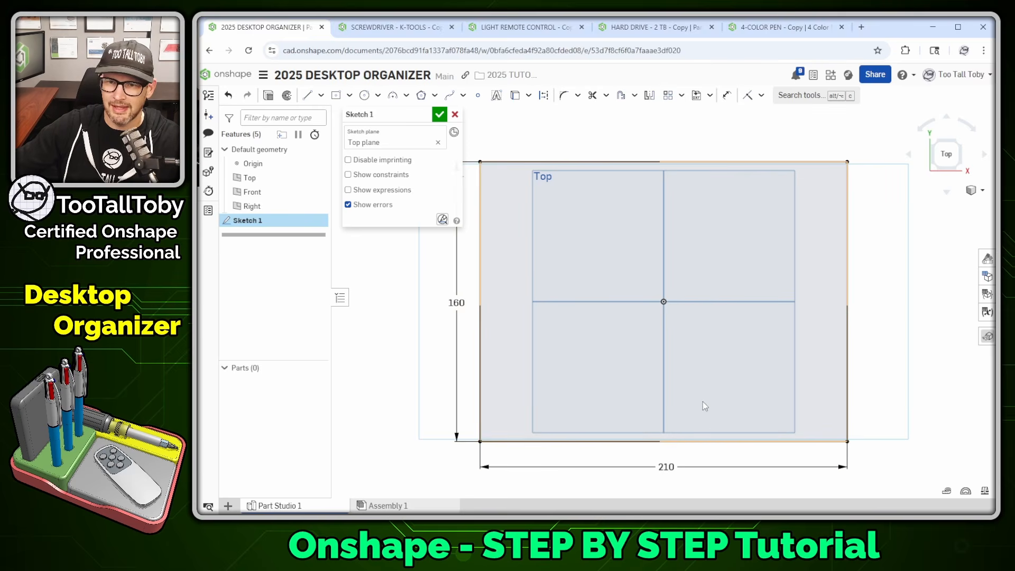
{"action": "key", "text": "f"}
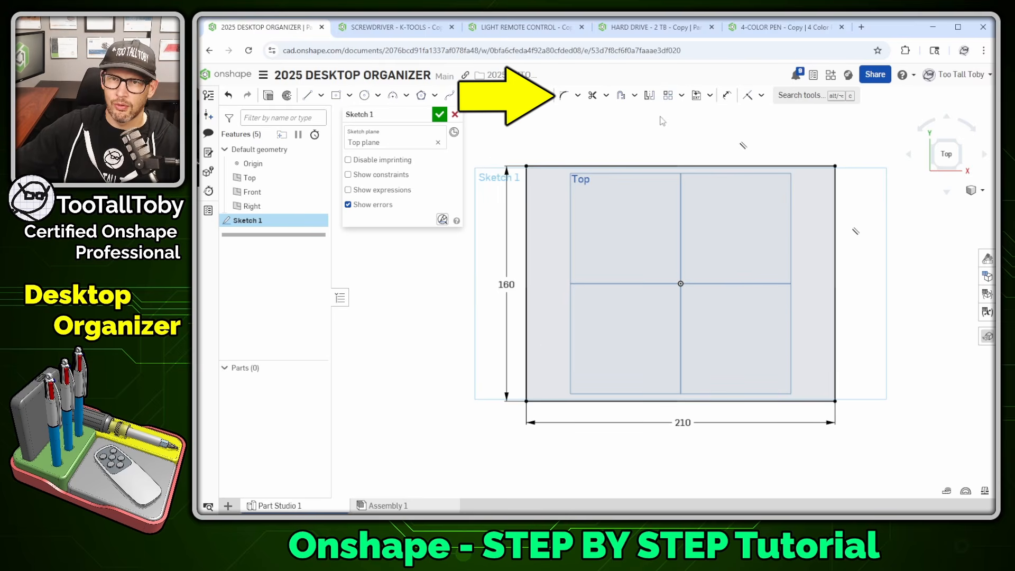
Fillet all four corners of the rectangle with a 20 mm radius and place the radius dimension outside the outline
{"action": "left_click", "coordinate": [564, 95]}
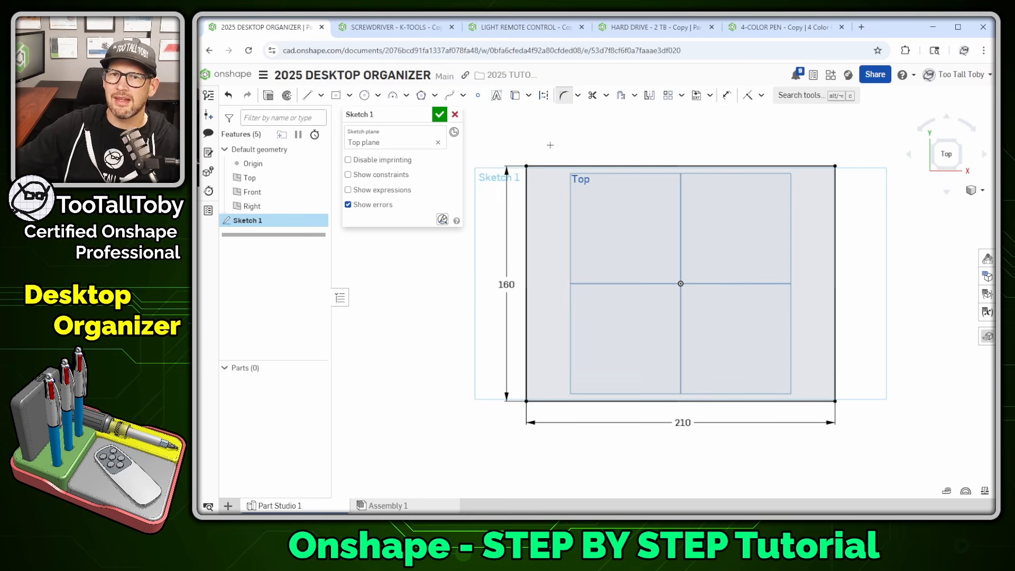
{"action": "left_click", "coordinate": [526, 167]}
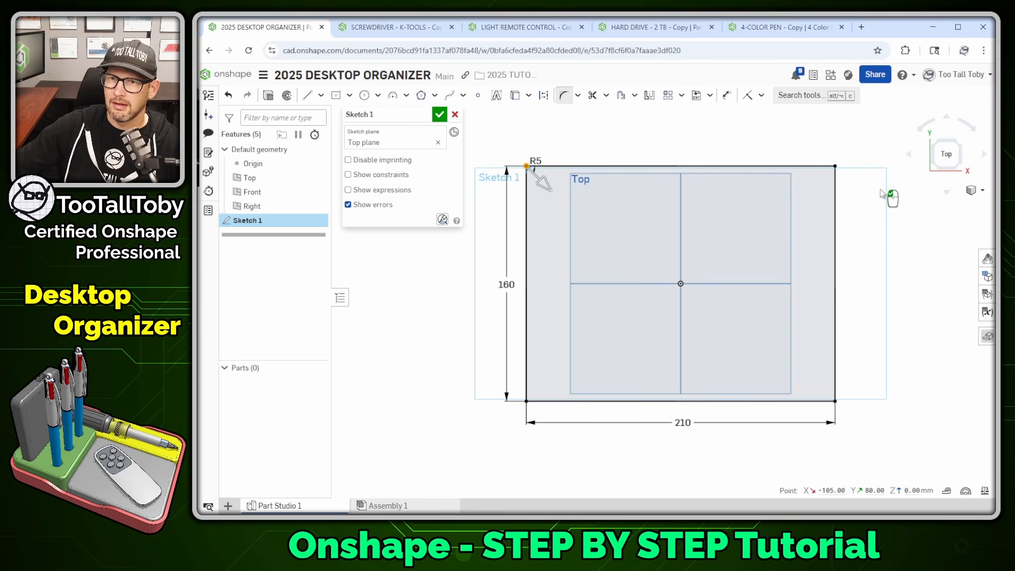
{"action": "left_click", "coordinate": [835, 166]}
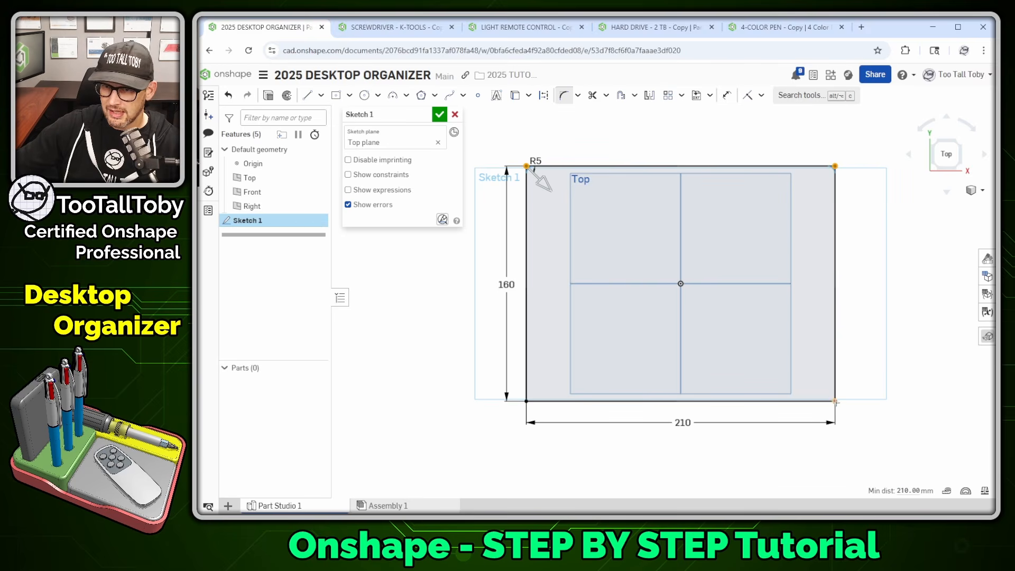
{"action": "left_click", "coordinate": [835, 402]}
{"action": "left_click", "coordinate": [526, 402]}
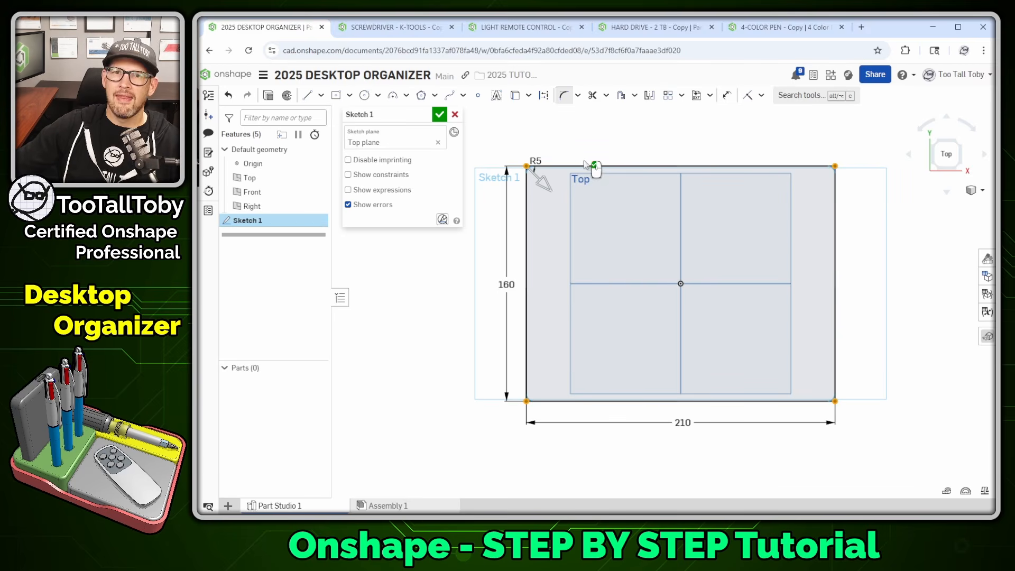
{"action": "double_click", "coordinate": [534, 160]}
{"action": "type", "text": "20"}
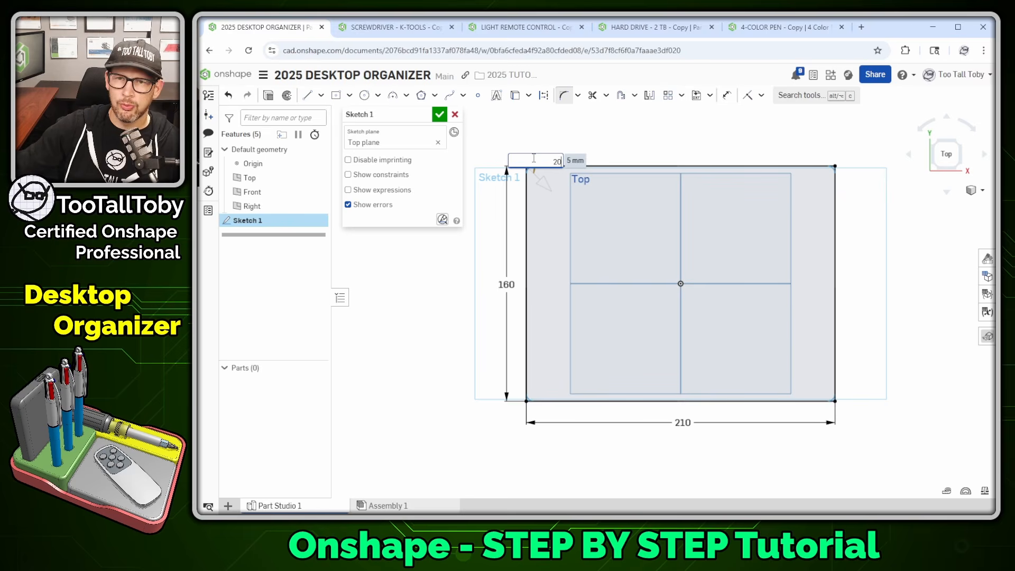
{"action": "key", "text": "Return"}
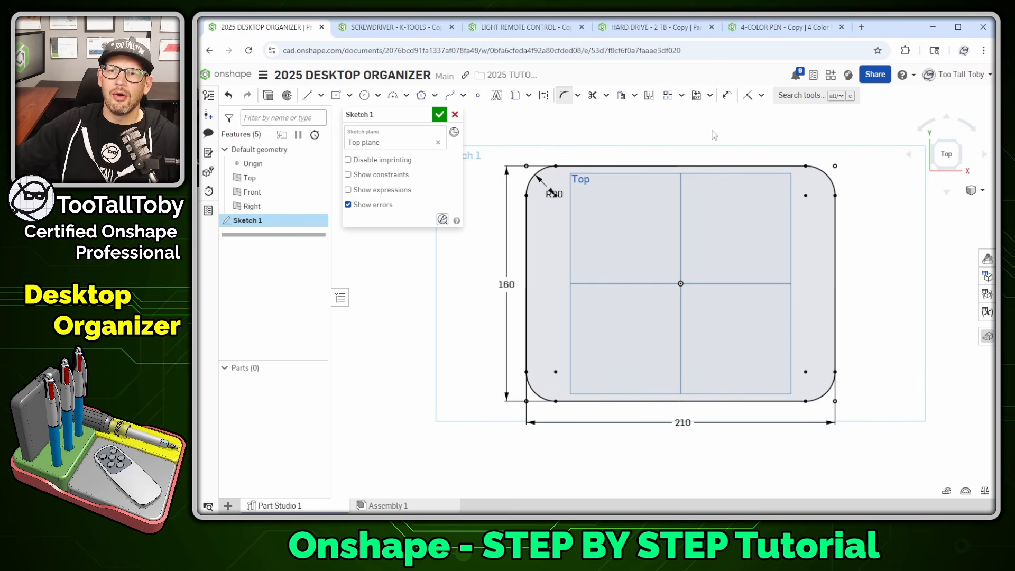
{"action": "left_click_drag", "start_coordinate": [554, 193], "coordinate": [522, 130]}
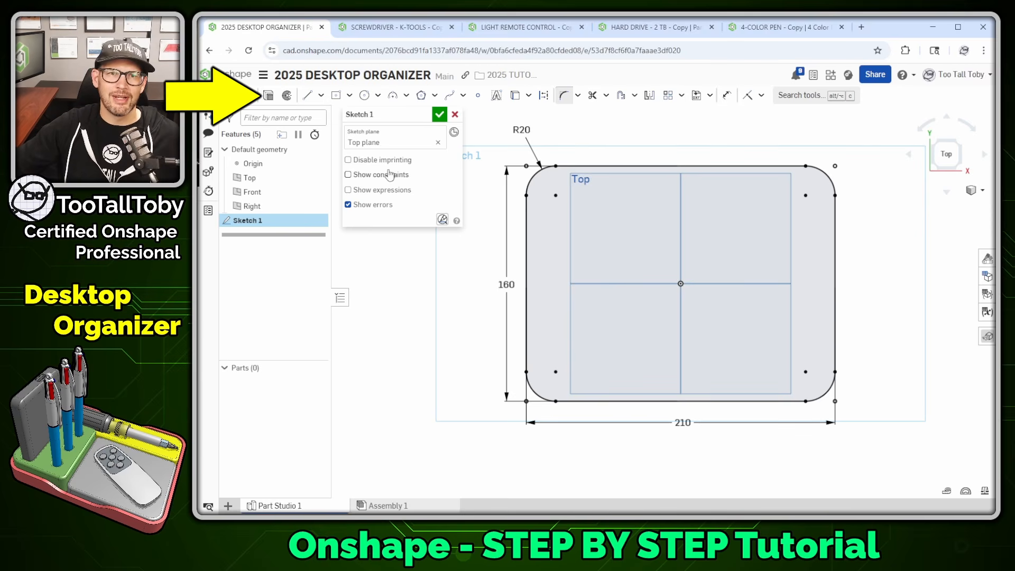
Extrude the rounded rectangle upward as a new solid with a blind depth of 25 mm
{"action": "key", "text": "shift+e"}
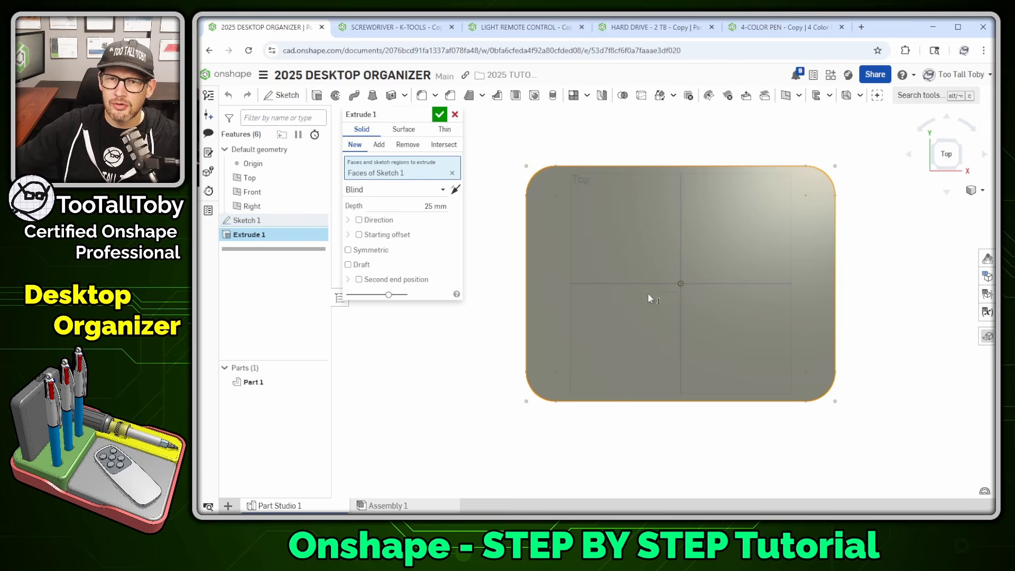
{"action": "right_click_drag", "start_coordinate": [558, 372], "coordinate": [763, 415]}
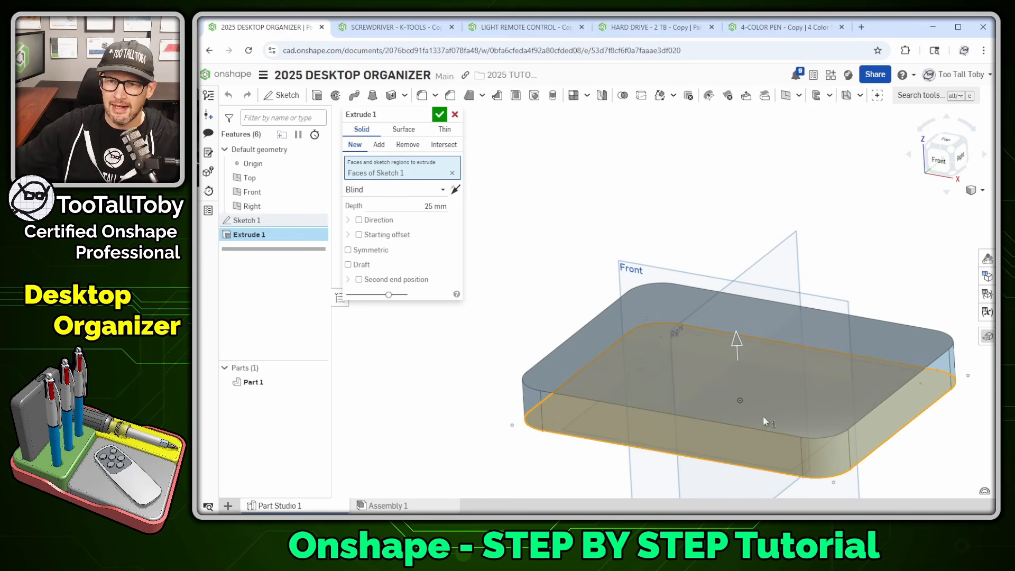
{"action": "left_click", "coordinate": [431, 206]}
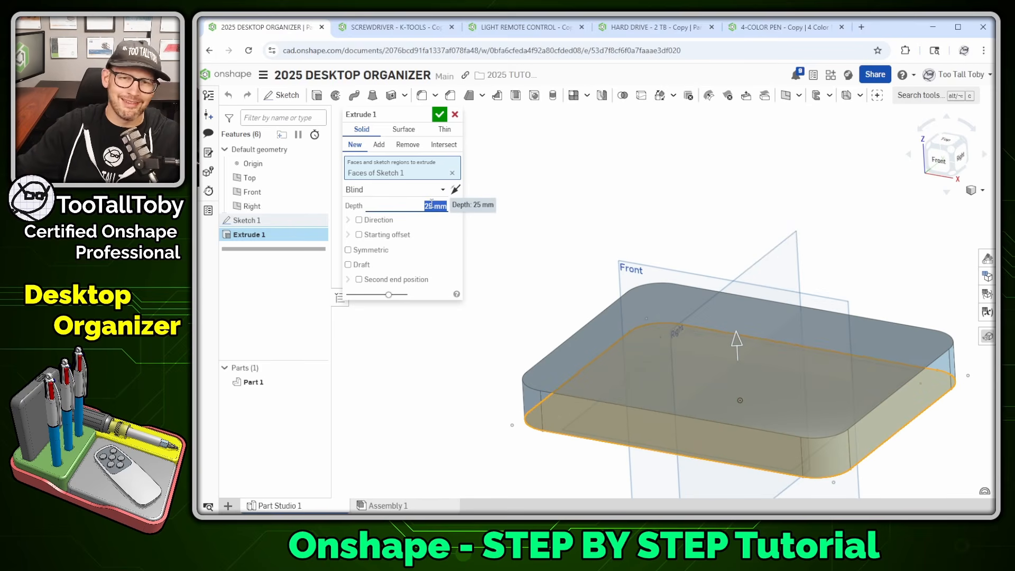
{"action": "key", "text": "Return"}
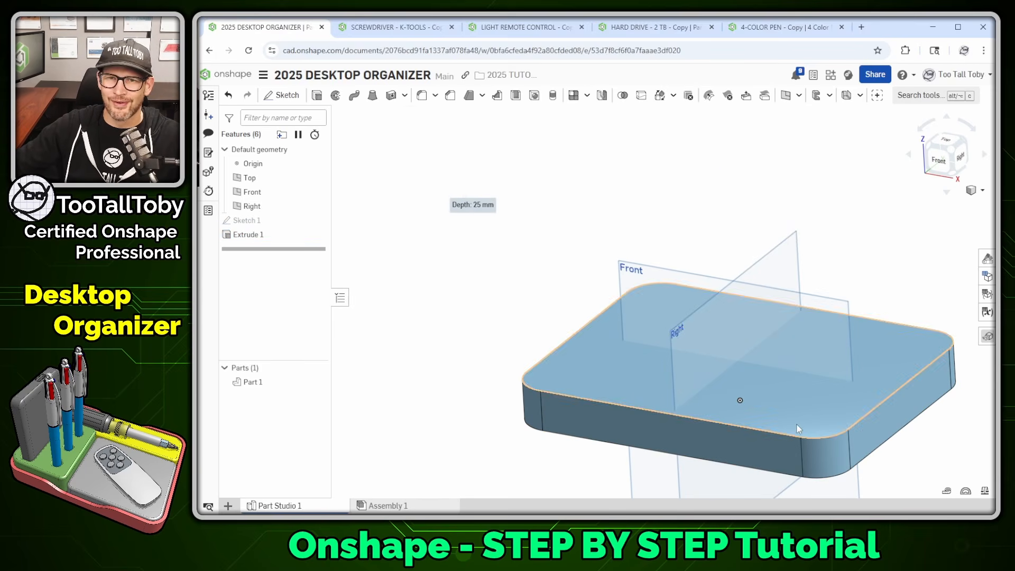
Shell the extruded block into an open tray by removing its top face, with a shell thickness of 4 mm
{"action": "middle_click_drag", "start_coordinate": [797, 423], "coordinate": [712, 351]}
{"action": "right_click_drag", "start_coordinate": [808, 188], "coordinate": [853, 351]}
{"action": "scroll", "coordinate": [850, 405], "scroll_direction": "down", "scroll_amount": 1}
{"action": "scroll", "coordinate": [848, 399], "scroll_direction": "up", "scroll_amount": 1}
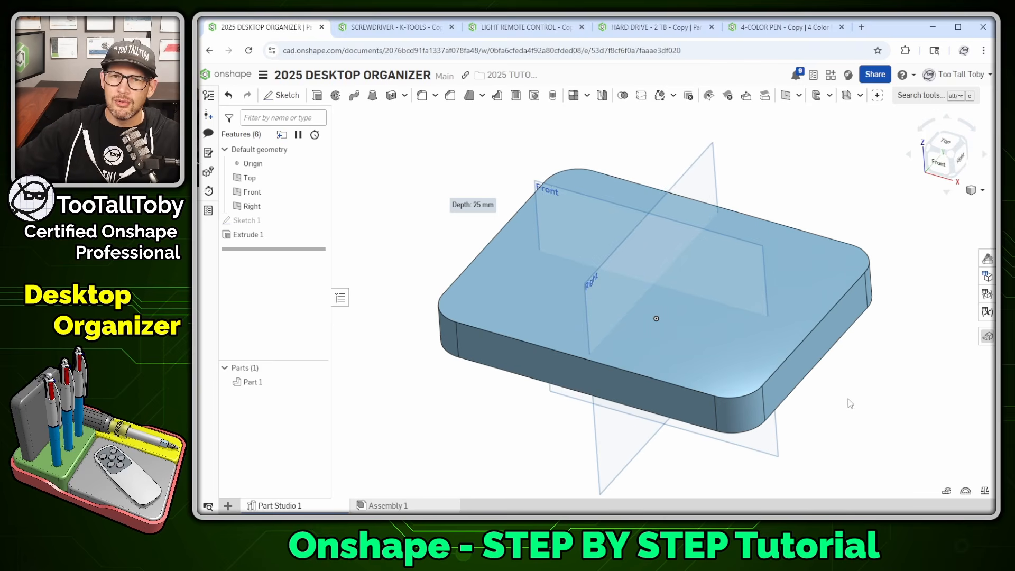
{"action": "scroll", "coordinate": [848, 398], "scroll_direction": "up", "scroll_amount": 1}
{"action": "scroll", "coordinate": [848, 398], "scroll_direction": "down", "scroll_amount": 1}
{"action": "scroll", "coordinate": [848, 398], "scroll_direction": "down", "scroll_amount": 1}
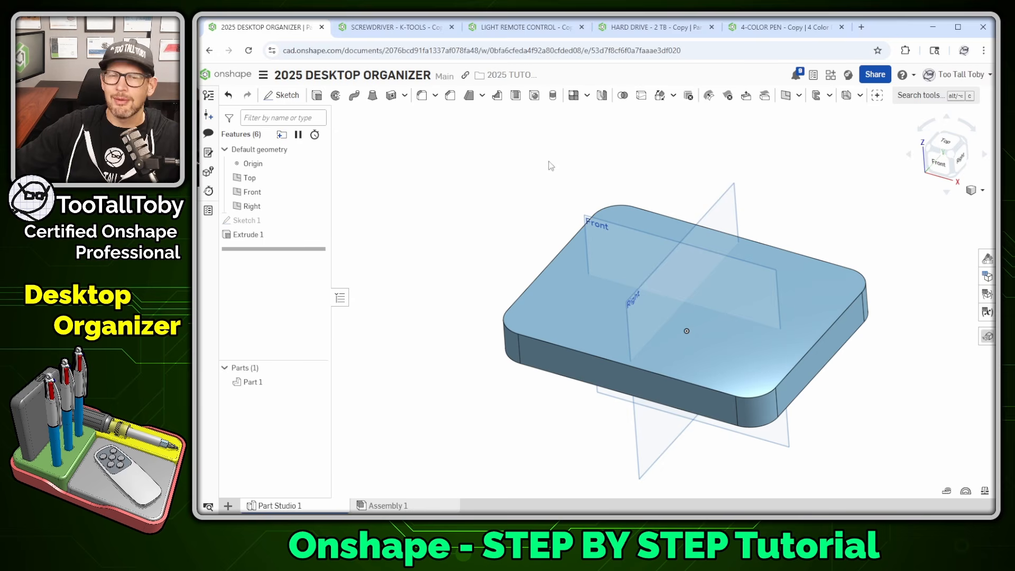
{"action": "left_click", "coordinate": [515, 97]}
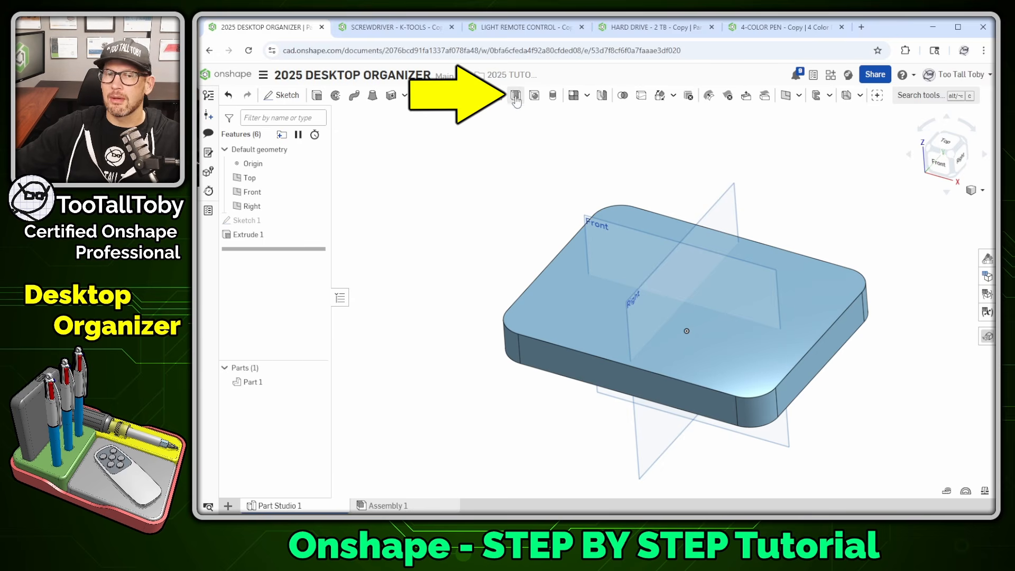
{"action": "left_click", "coordinate": [585, 287]}
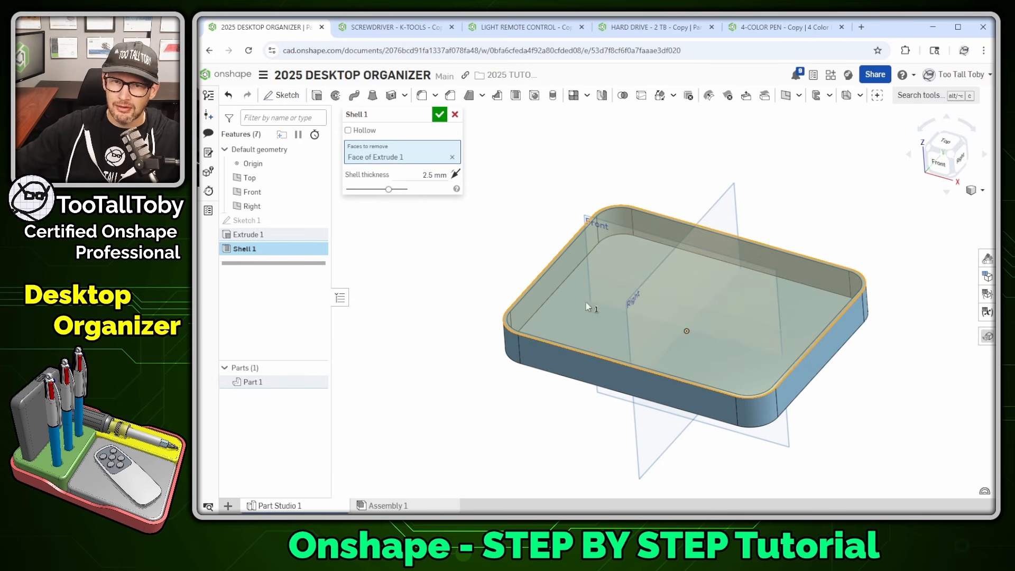
{"action": "left_click", "coordinate": [434, 172]}
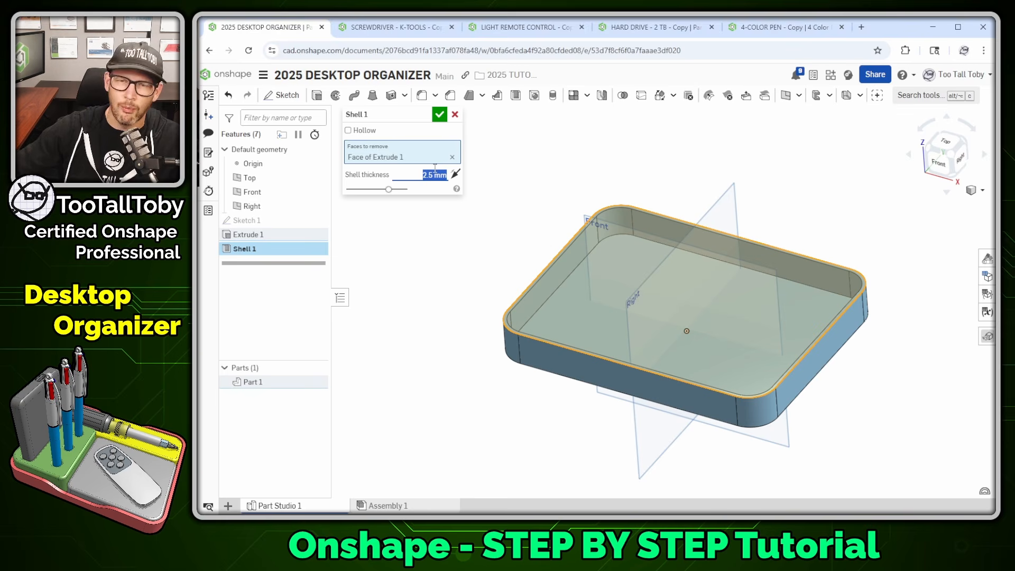
{"action": "type", "text": "4"}
{"action": "key", "text": "Return"}
{"action": "key", "text": "Return"}
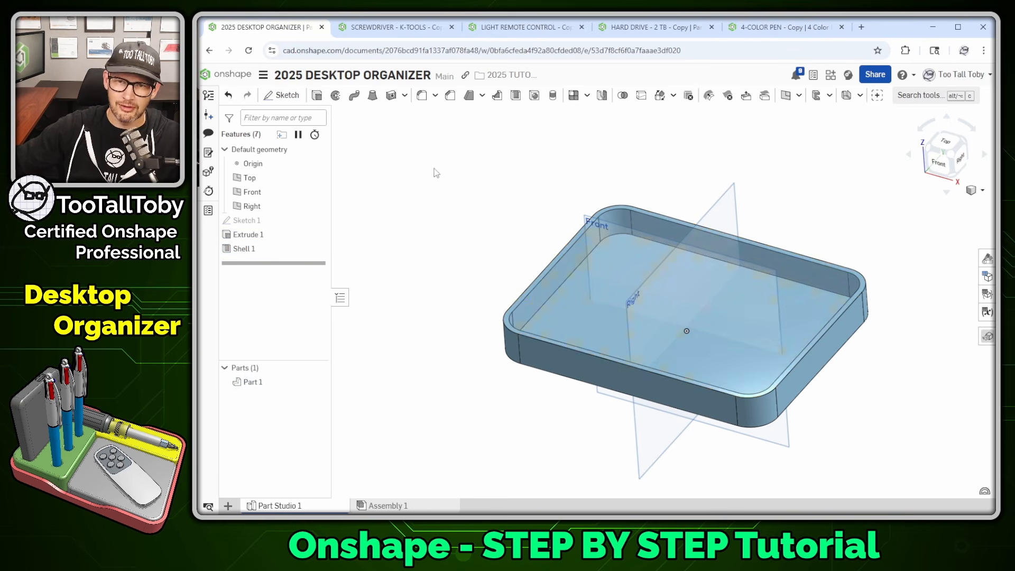
{"action": "right_click_drag", "start_coordinate": [883, 408], "coordinate": [885, 417]}
{"action": "middle_click_drag", "start_coordinate": [906, 411], "coordinate": [883, 413]}
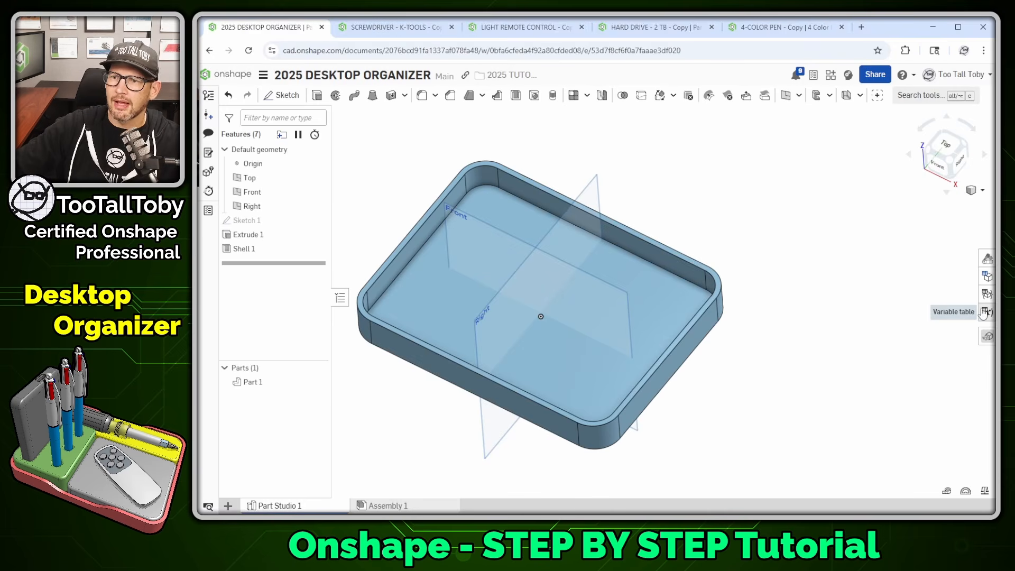
Create a Variable Studio from the variable table and add a length variable TRAY_HEIGHT with a value of 25 mm
{"action": "left_click", "coordinate": [985, 312]}
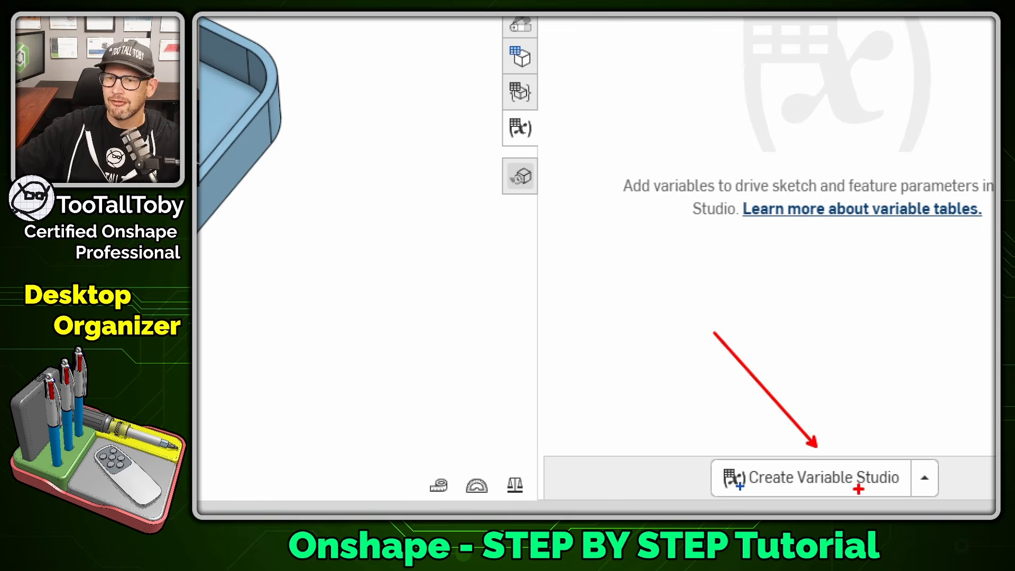
{"action": "left_click", "coordinate": [851, 490]}
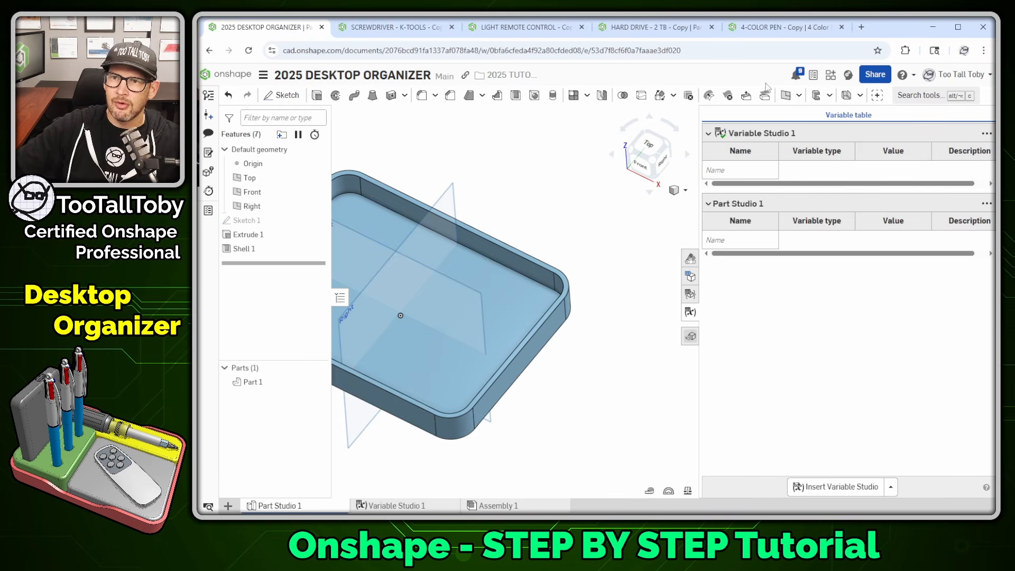
{"action": "left_click", "coordinate": [744, 167]}
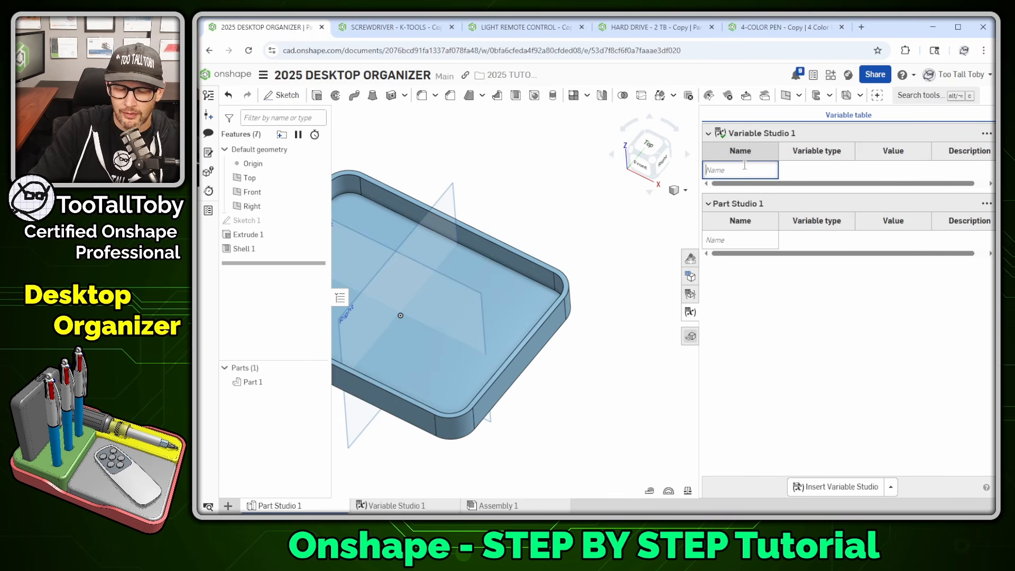
{"action": "type", "text": "TRAY_HEIGHT"}
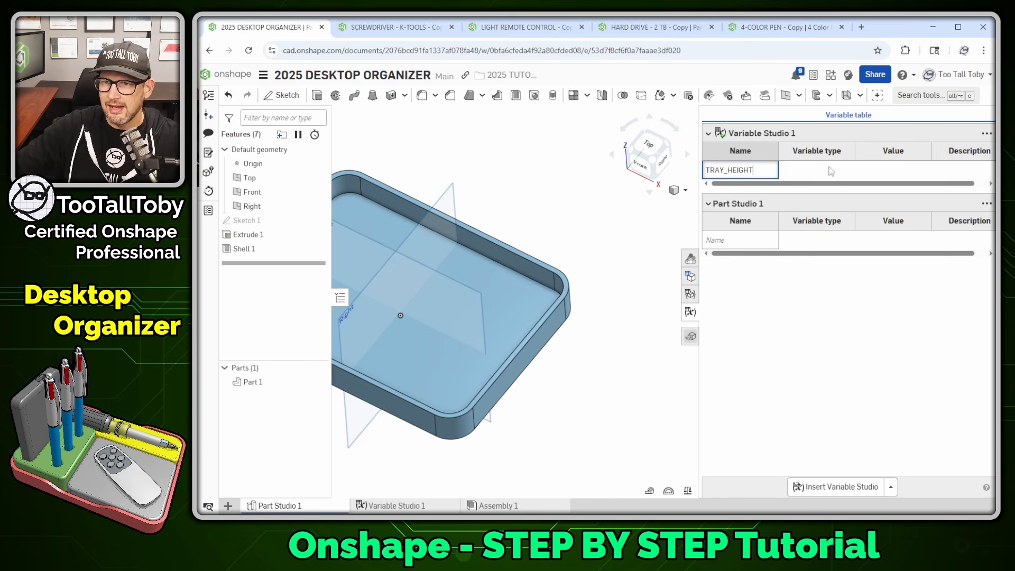
{"action": "left_click", "coordinate": [885, 170]}
{"action": "left_click", "coordinate": [871, 170]}
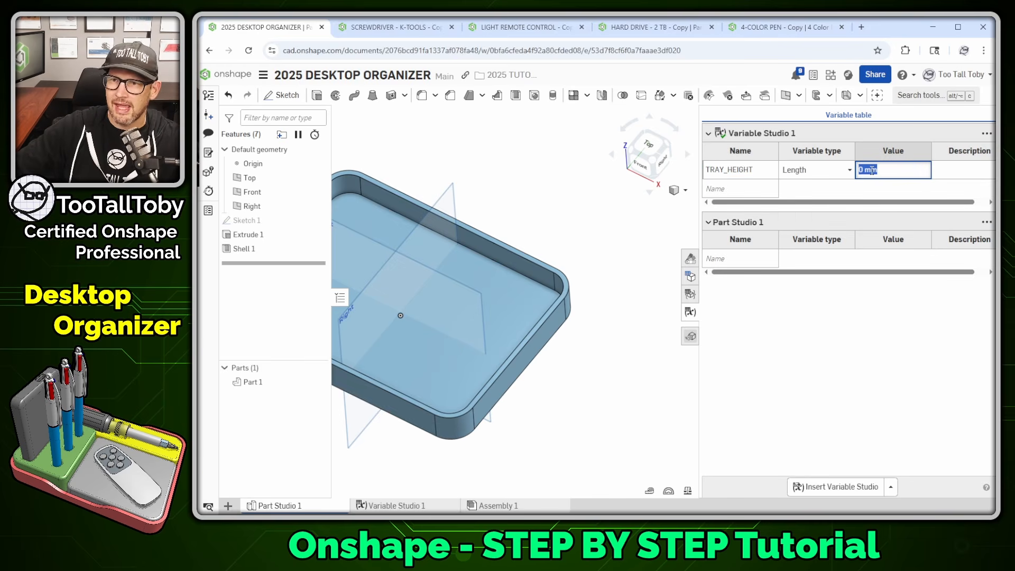
{"action": "type", "text": "25"}
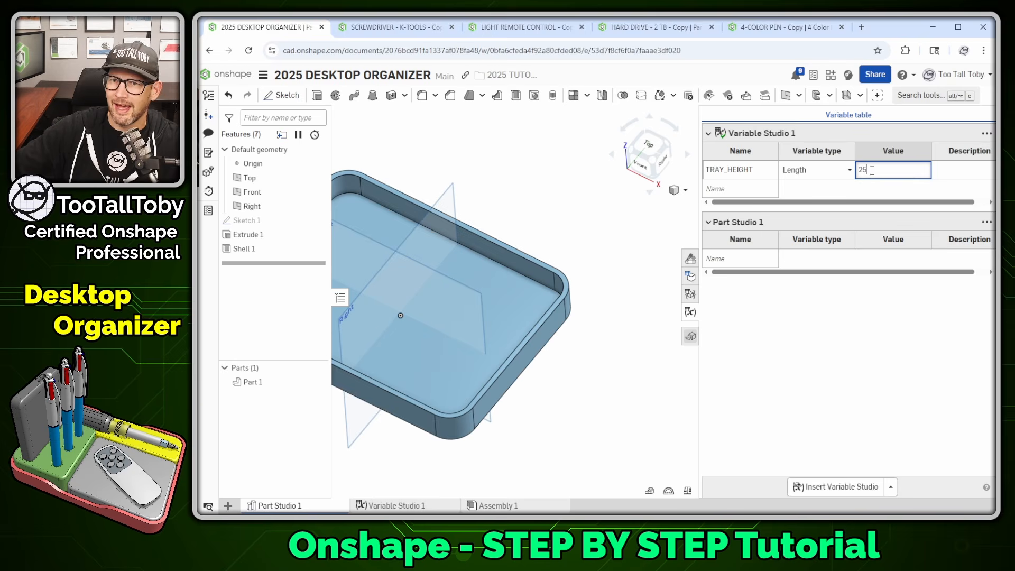
Add a second length variable named WALL_THICKNESS to the Variable Studio with a value of 4 mm
{"action": "left_click", "coordinate": [745, 190]}
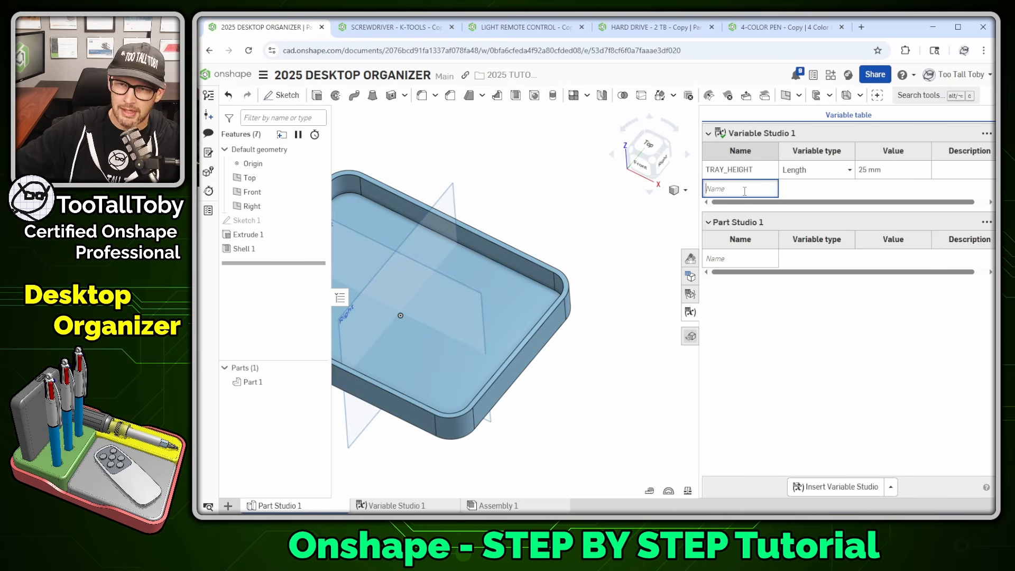
{"action": "type", "text": "WAL"}
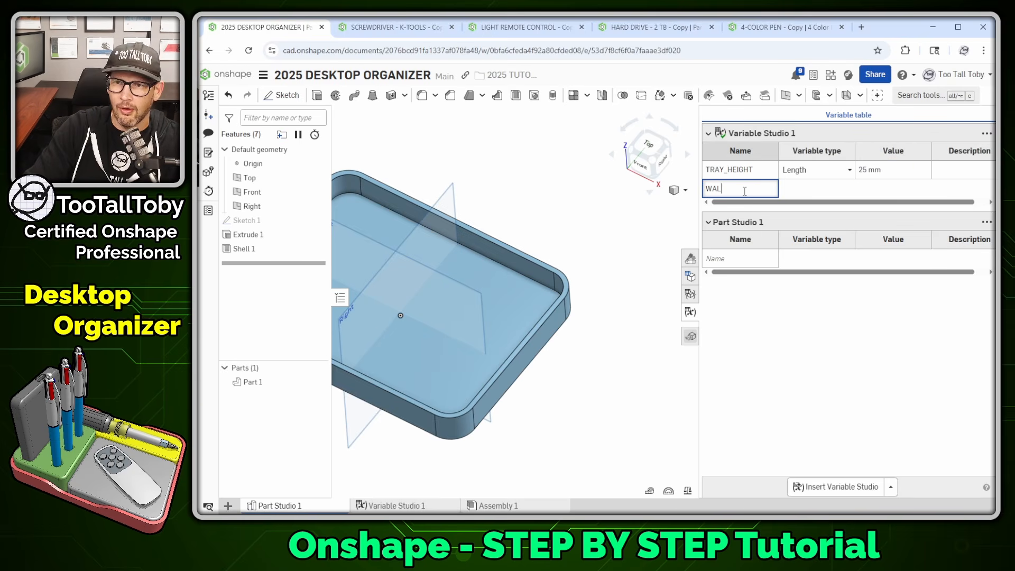
{"action": "type", "text": "L_THICKNESS"}
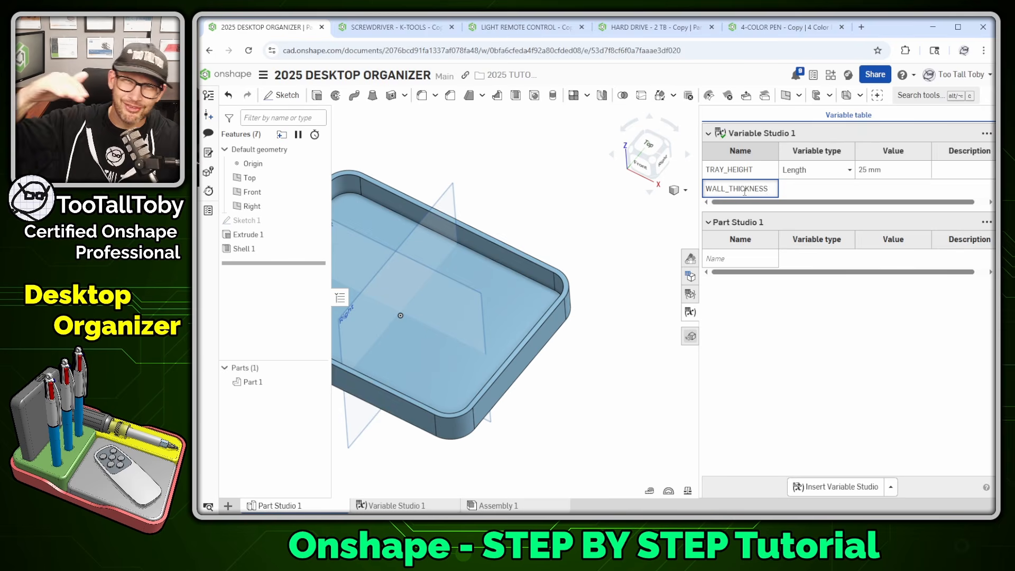
{"action": "left_click", "coordinate": [882, 190]}
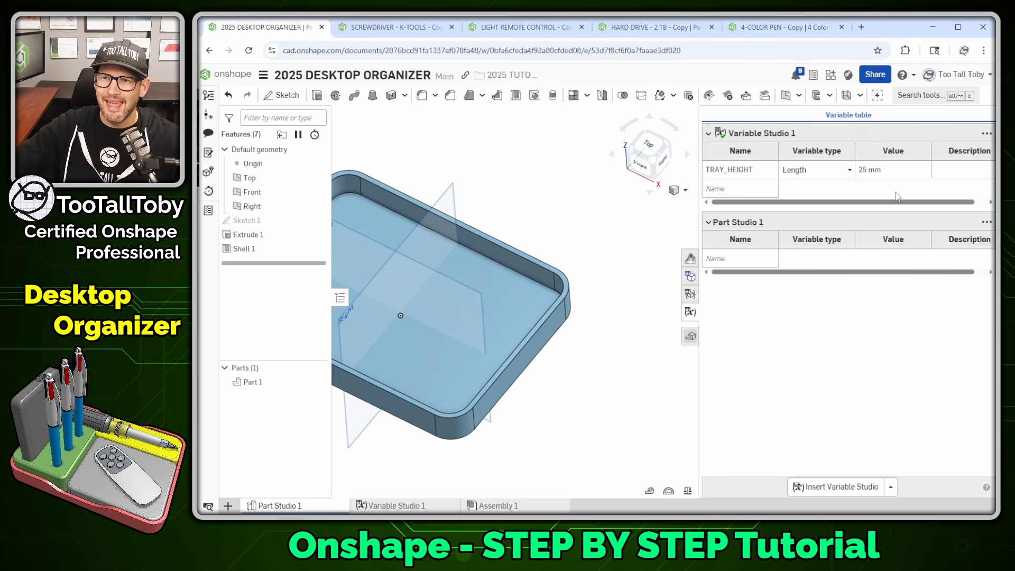
{"action": "left_click", "coordinate": [872, 187]}
{"action": "double_click", "coordinate": [873, 188]}
{"action": "type", "text": "4"}
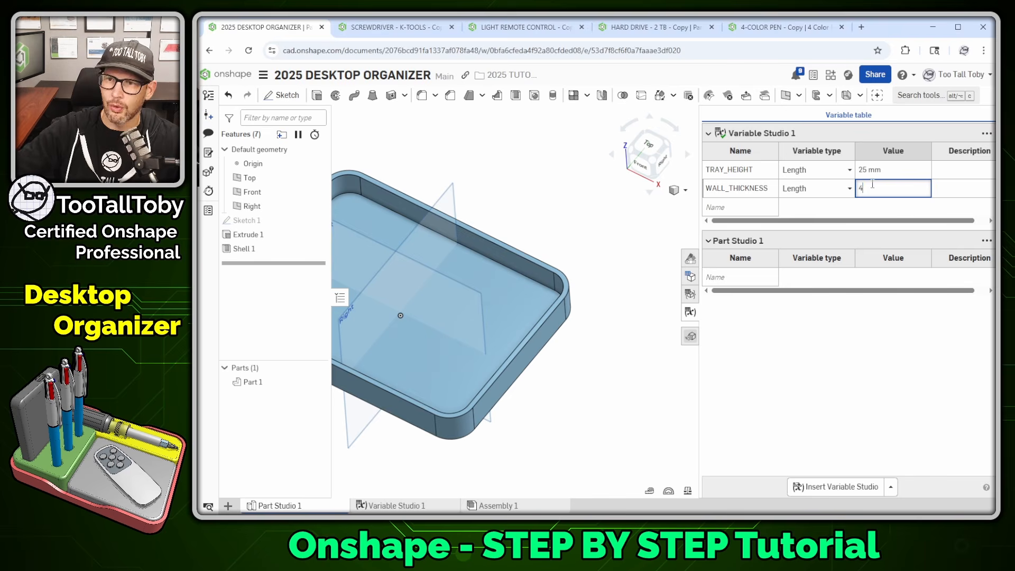
{"action": "key", "text": "Tab"}
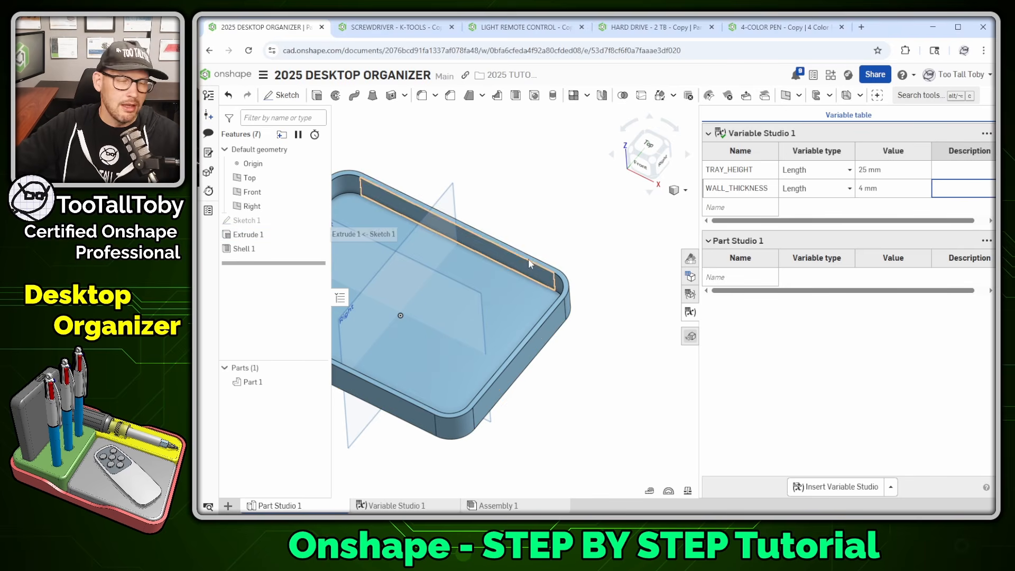
Edit the tray's extrude so its blind depth is driven by the variable #TRAY_HEIGHT
{"action": "key", "text": "f"}
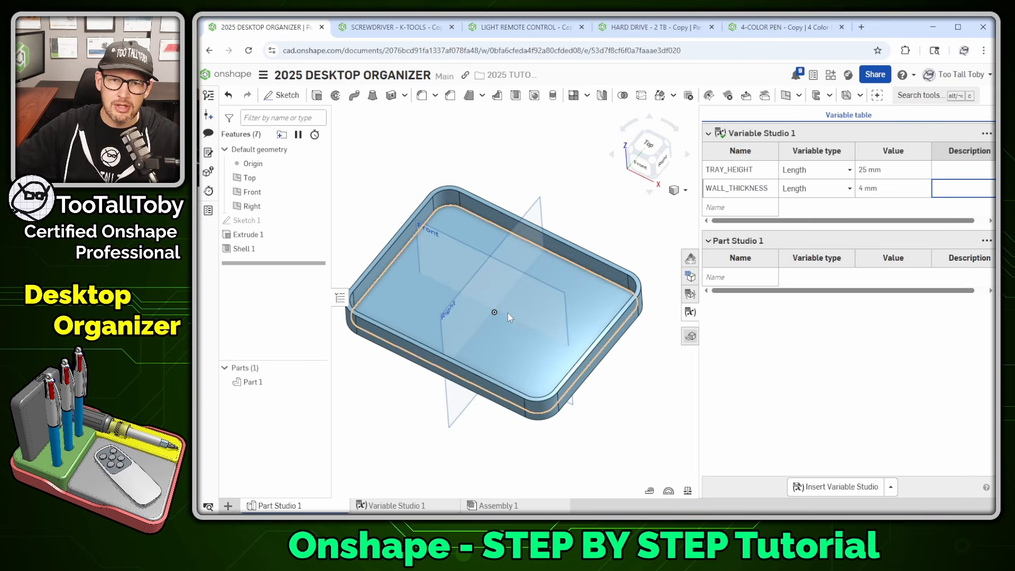
{"action": "double_click", "coordinate": [249, 236]}
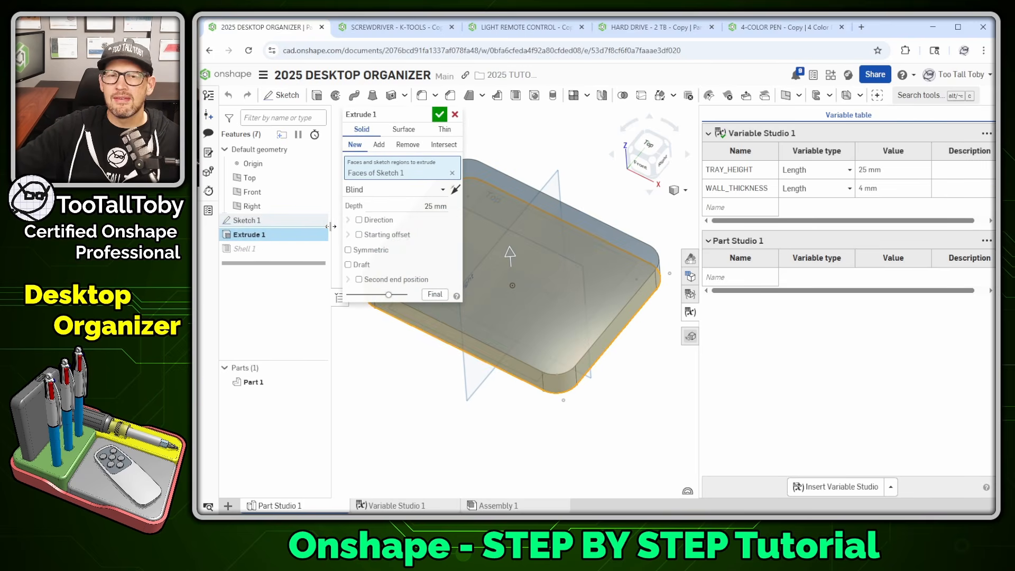
{"action": "left_click", "coordinate": [428, 206]}
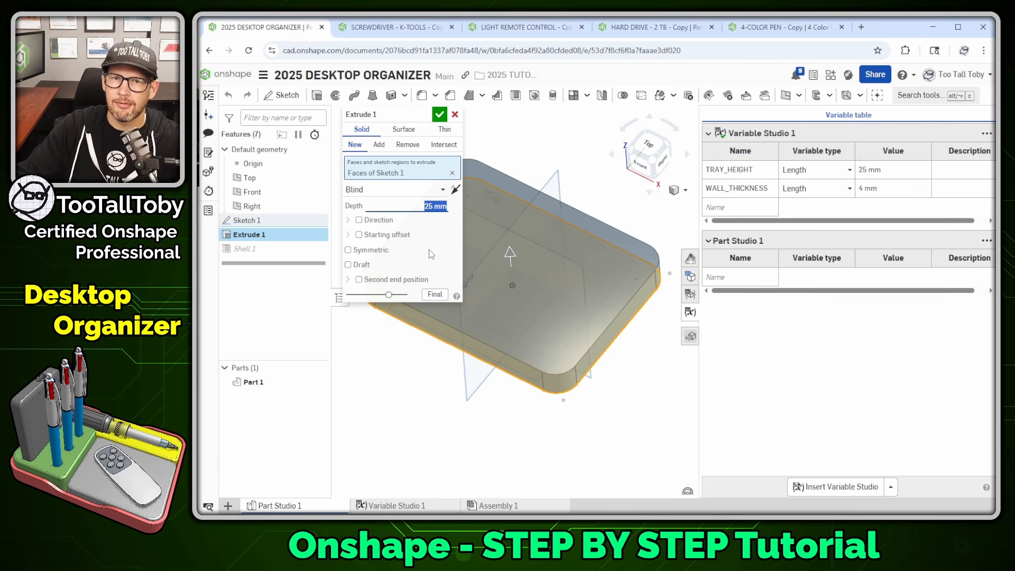
{"action": "type", "text": "#"}
{"action": "key", "text": "Down"}
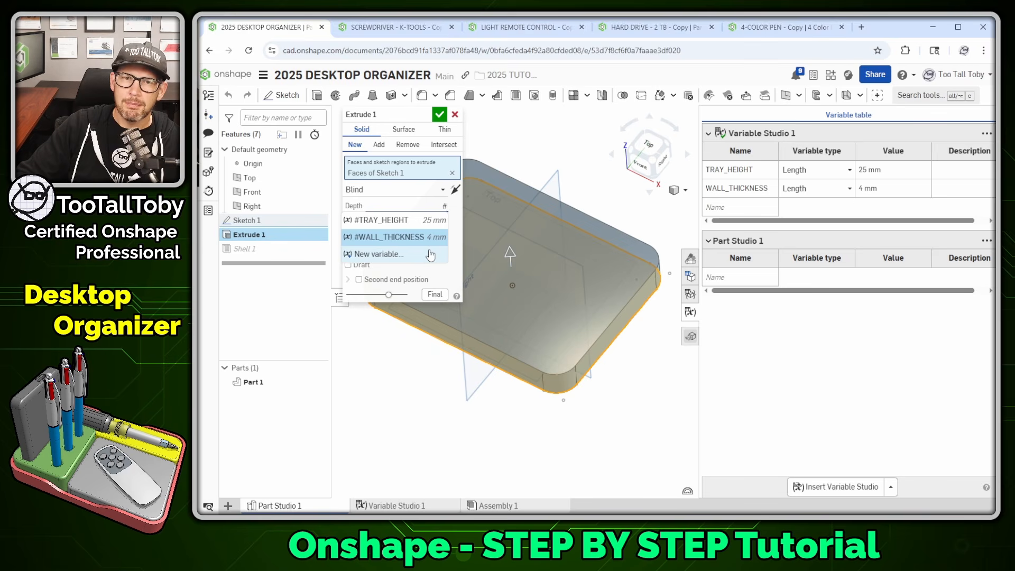
{"action": "key", "text": "Up"}
{"action": "key", "text": "Down"}
{"action": "key", "text": "Down"}
{"action": "key", "text": "Up"}
{"action": "key", "text": "Up"}
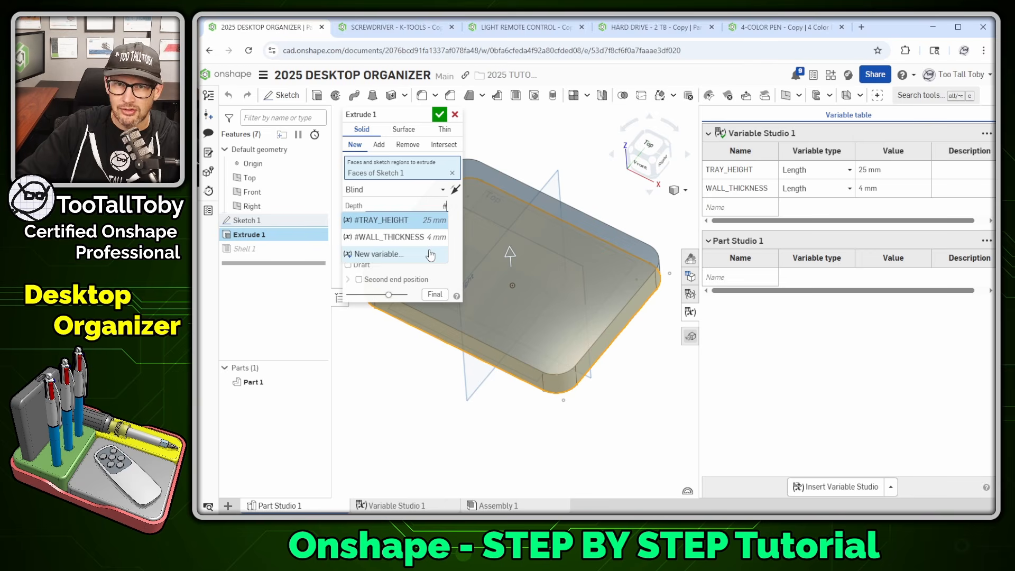
{"action": "key", "text": "Return"}
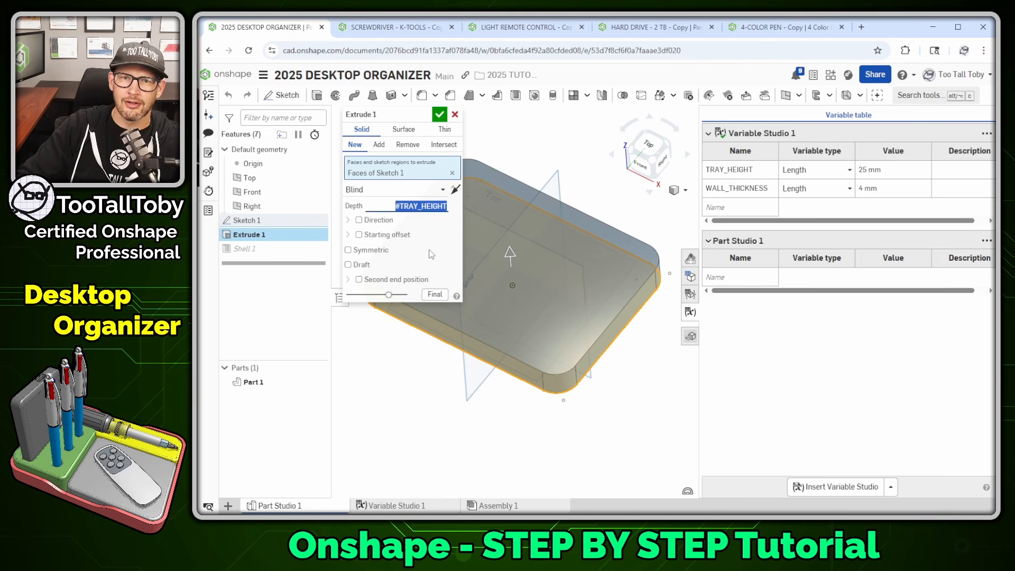
{"action": "key", "text": "Return"}
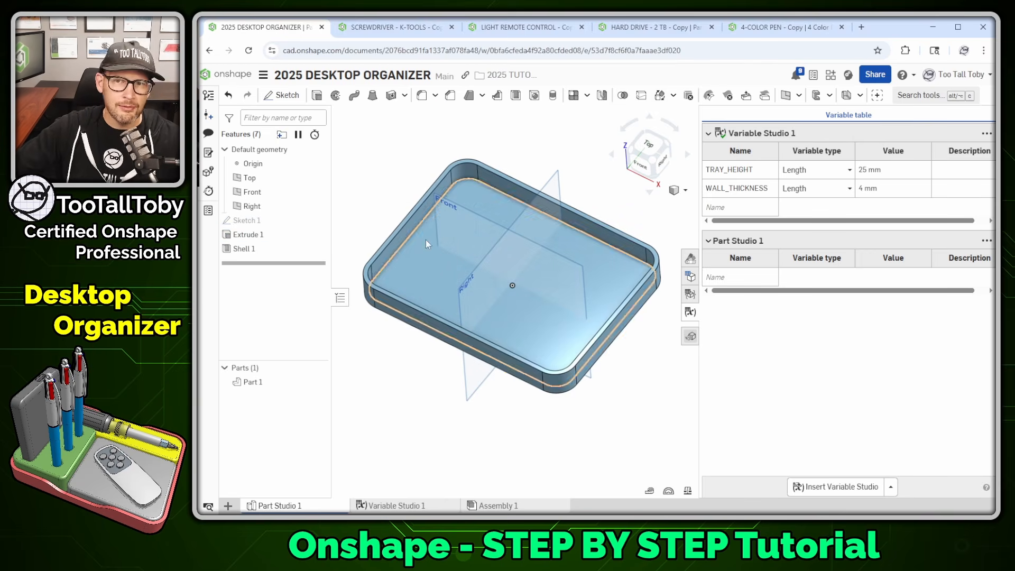
Test the TRAY_HEIGHT variable with values of 15 mm and 35 mm, and return it to 25 mm
{"action": "left_click", "coordinate": [903, 177]}
{"action": "left_click", "coordinate": [902, 175]}
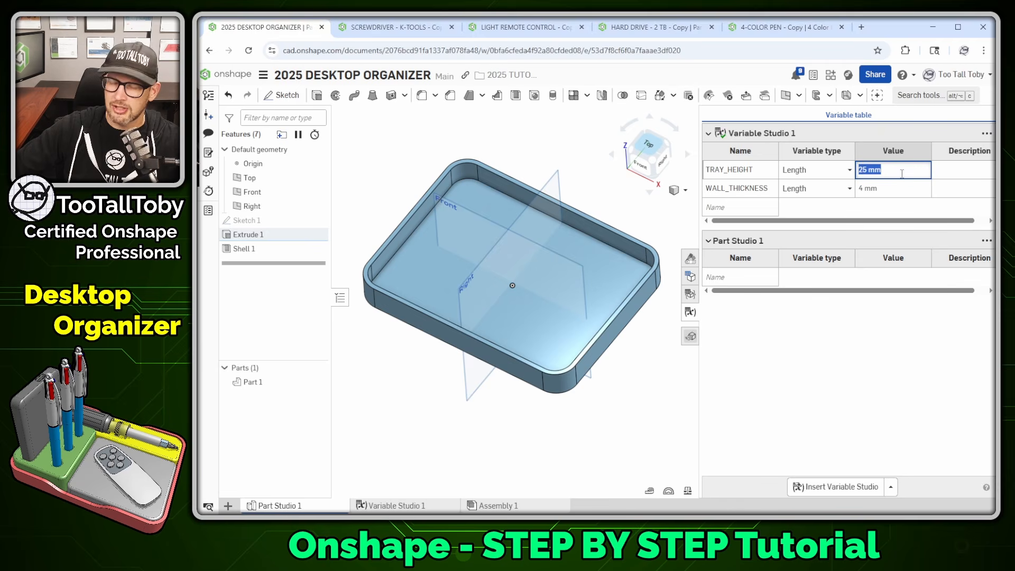
{"action": "type", "text": "15"}
{"action": "key", "text": "Return"}
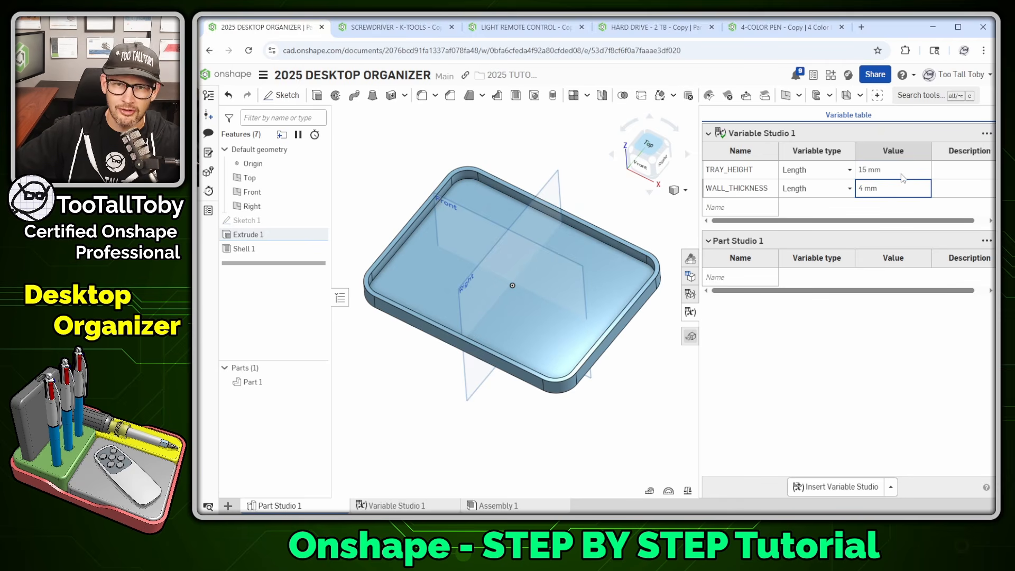
{"action": "left_click", "coordinate": [892, 172]}
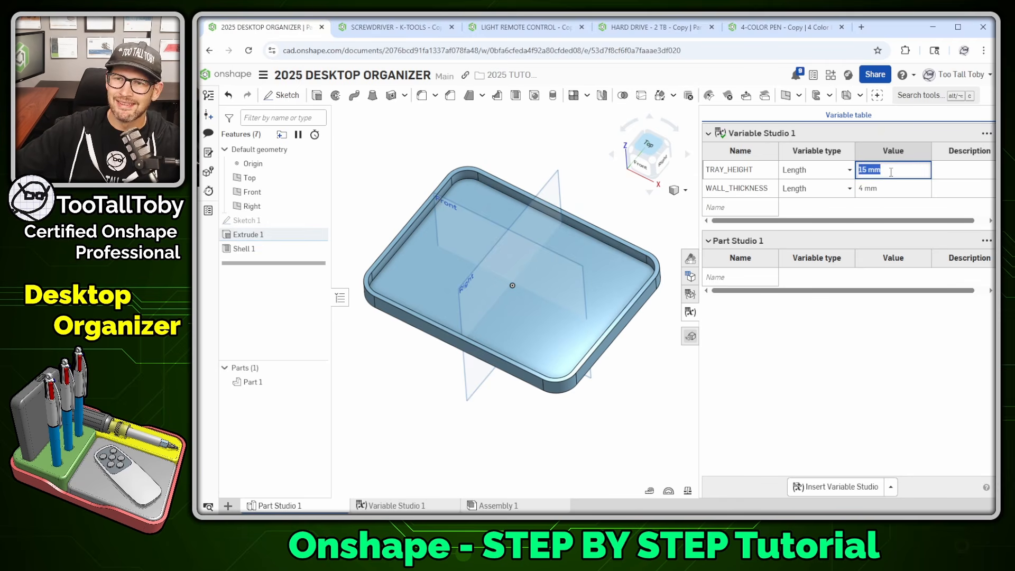
{"action": "type", "text": "35"}
{"action": "key", "text": "Return"}
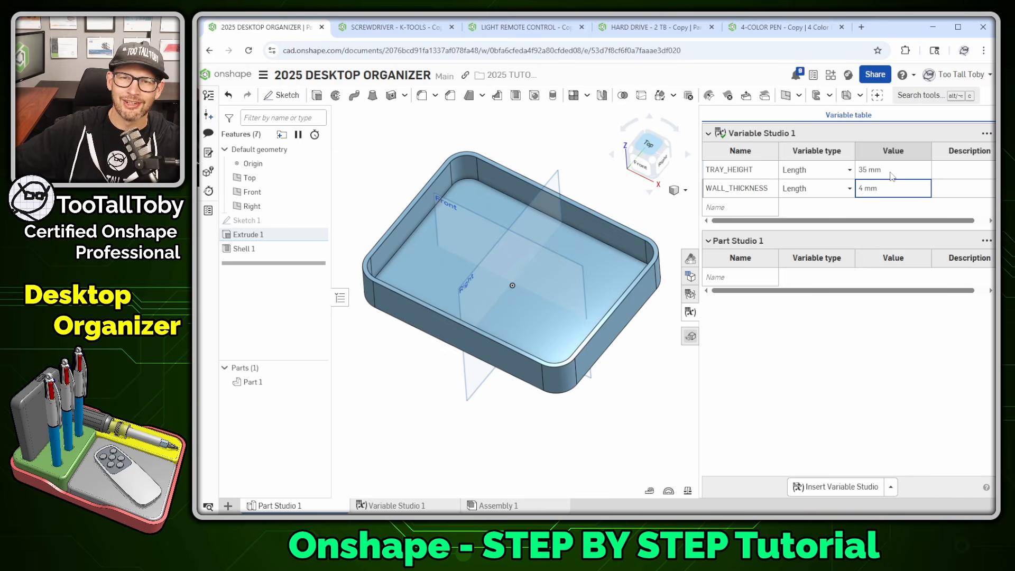
{"action": "left_click", "coordinate": [893, 172]}
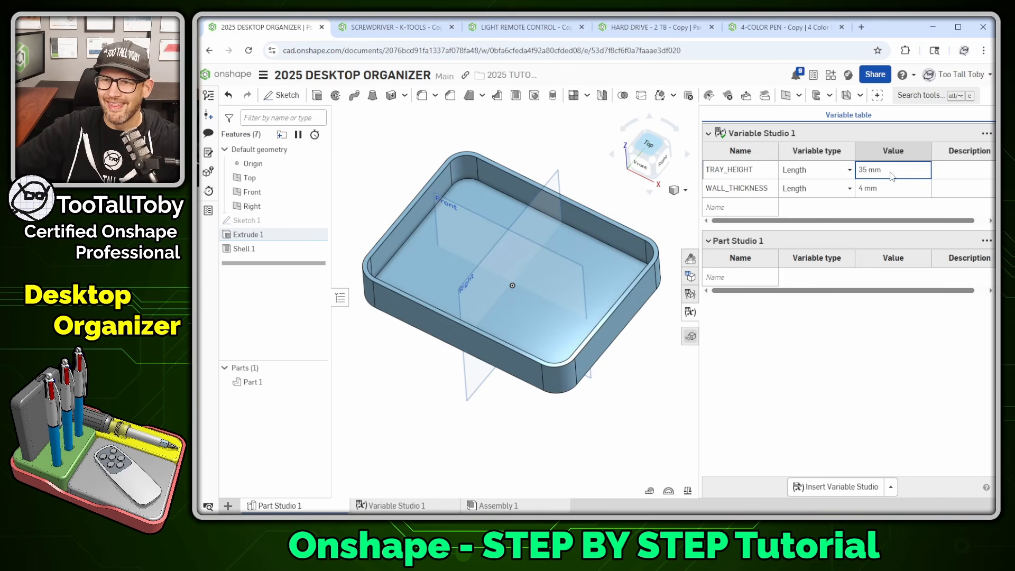
{"action": "left_click", "coordinate": [891, 172]}
{"action": "type", "text": "25"}
{"action": "key", "text": "Return"}
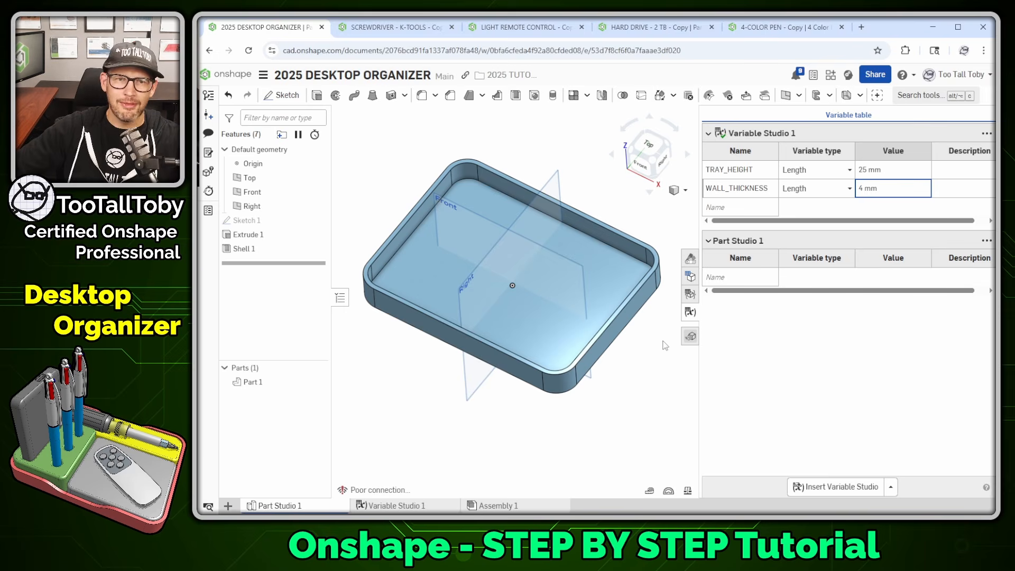
Edit the tray's shell so its shell thickness is driven by the variable #WALL_THICKNESS
{"action": "double_click", "coordinate": [245, 249]}
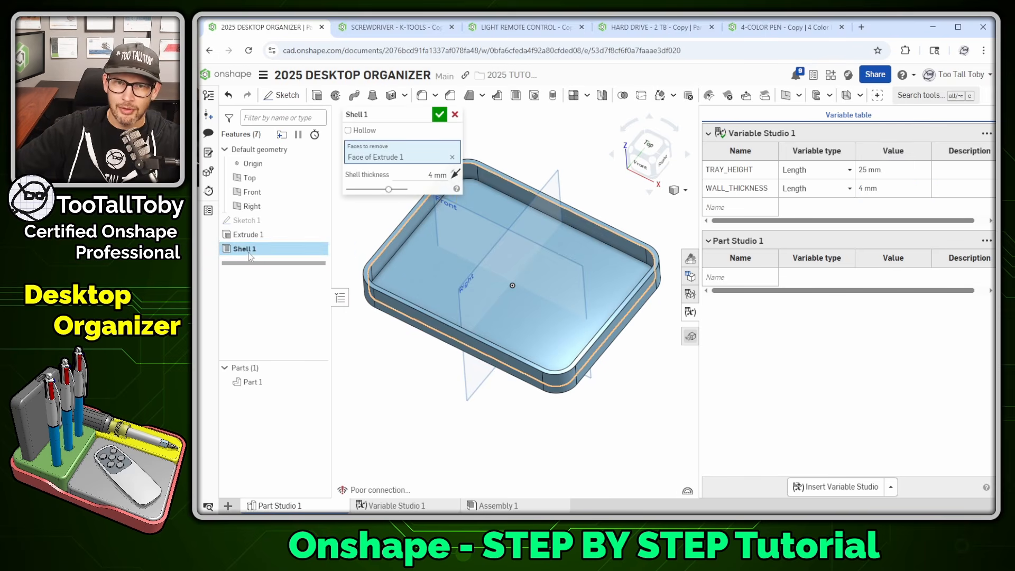
{"action": "left_click", "coordinate": [433, 175]}
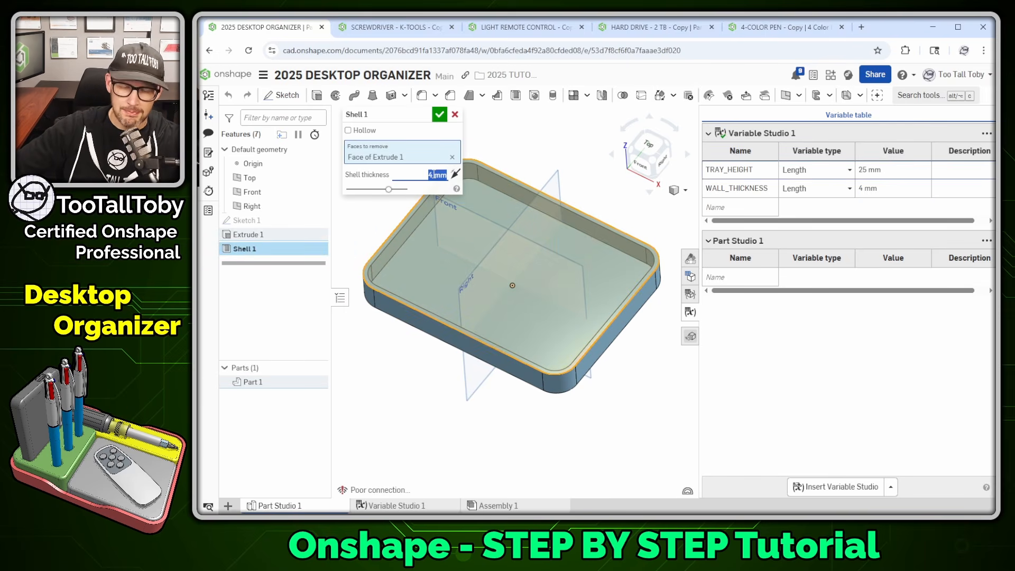
{"action": "type", "text": "#"}
{"action": "key", "text": "Down"}
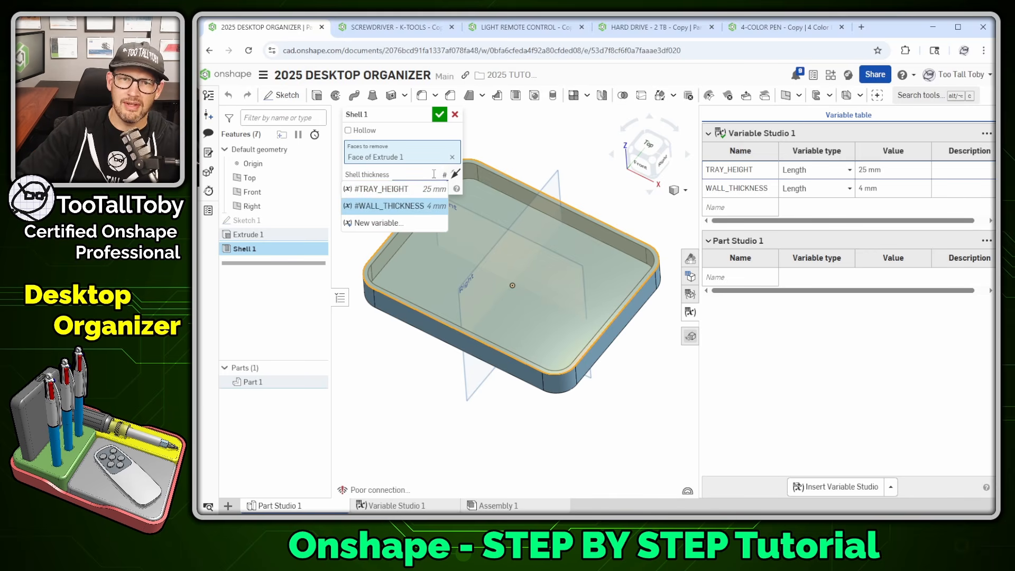
{"action": "key", "text": "Return"}
{"action": "key", "text": "Return"}
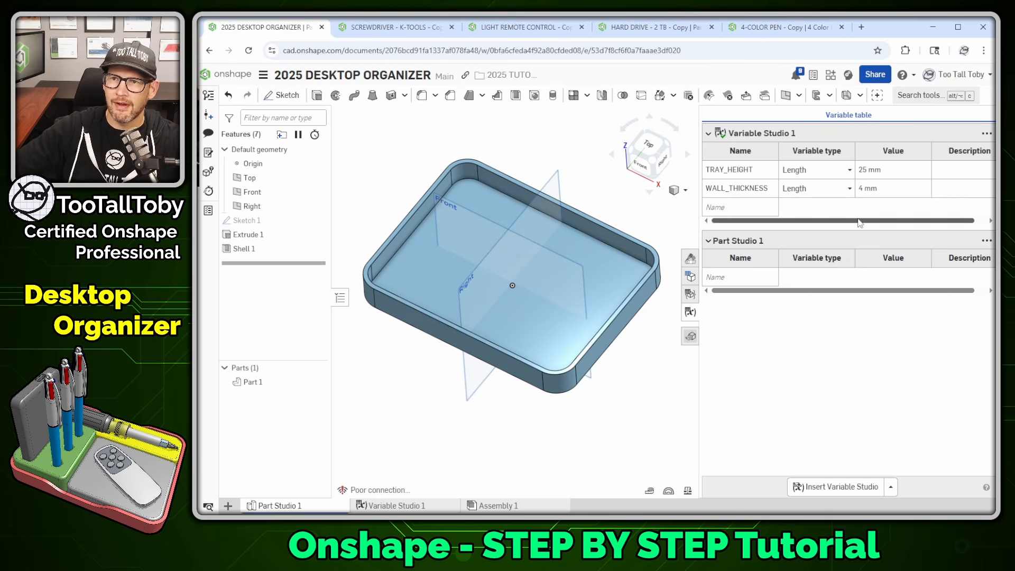
Test the WALL_THICKNESS variable with values of 2 mm and 6 mm, and return it to 4 mm
{"action": "left_click", "coordinate": [872, 194]}
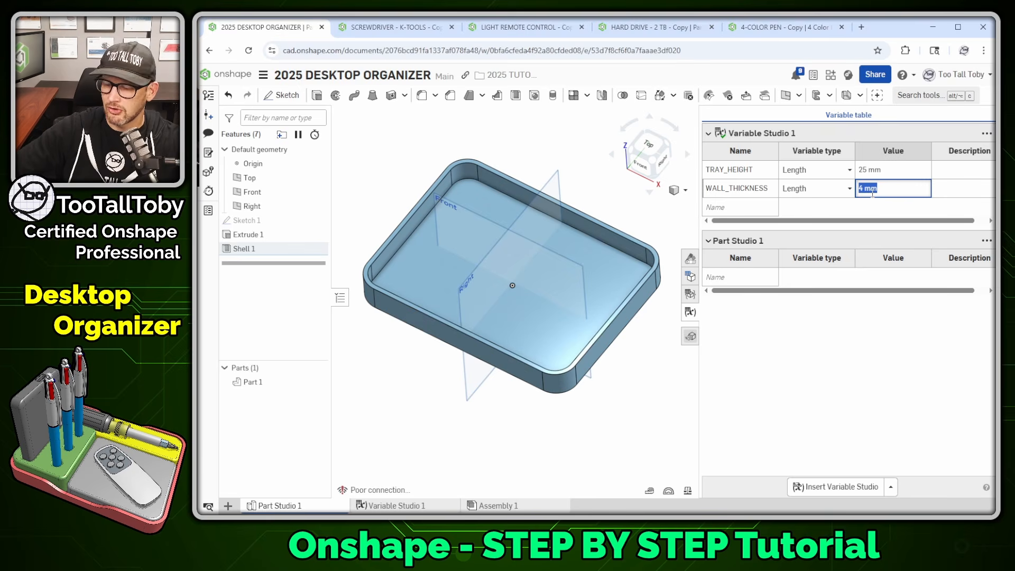
{"action": "type", "text": "2"}
{"action": "key", "text": "Return"}
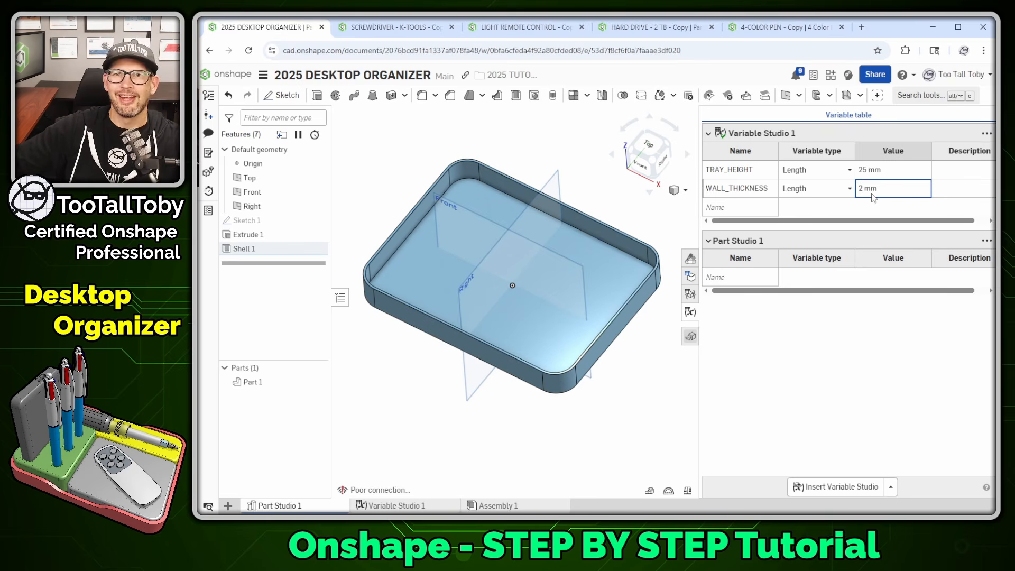
{"action": "left_click", "coordinate": [872, 195]}
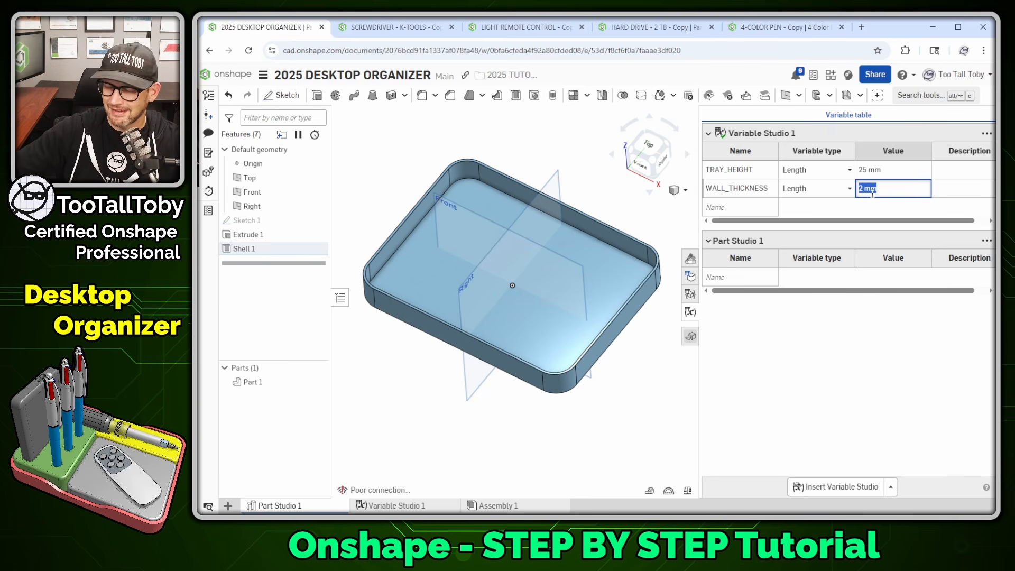
{"action": "type", "text": "6"}
{"action": "key", "text": "Return"}
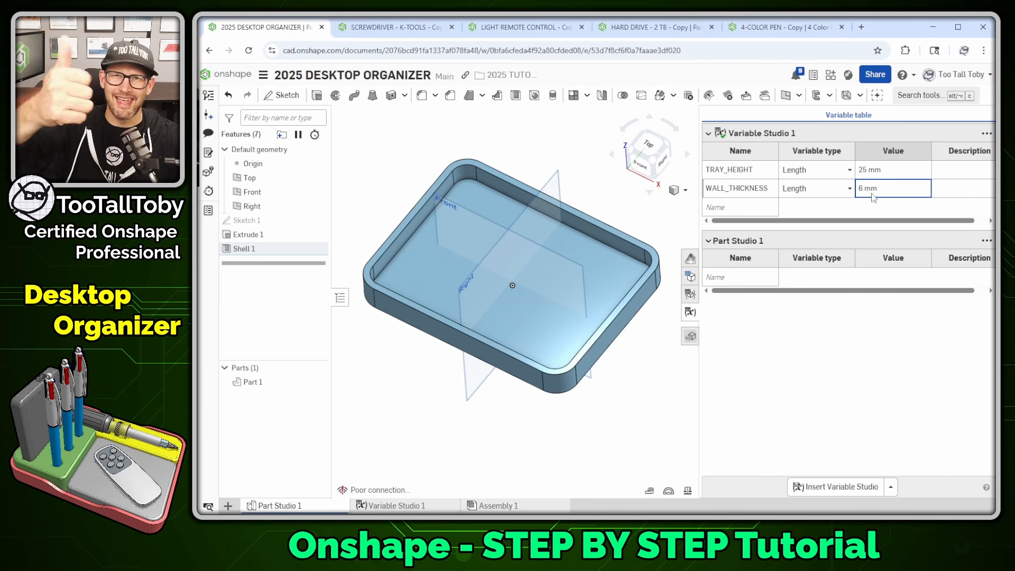
{"action": "left_click", "coordinate": [872, 196]}
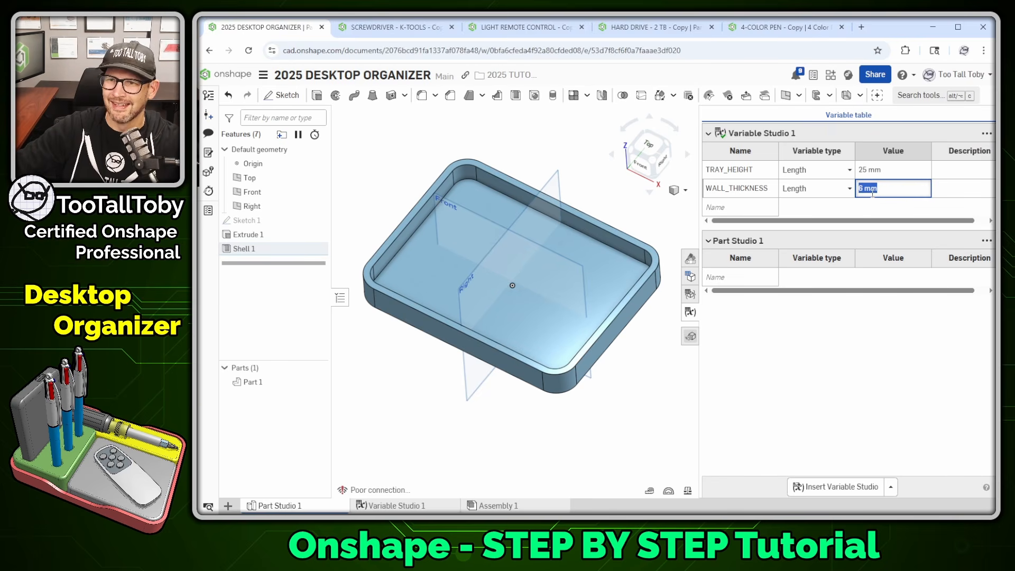
{"action": "type", "text": "4"}
{"action": "key", "text": "Return"}
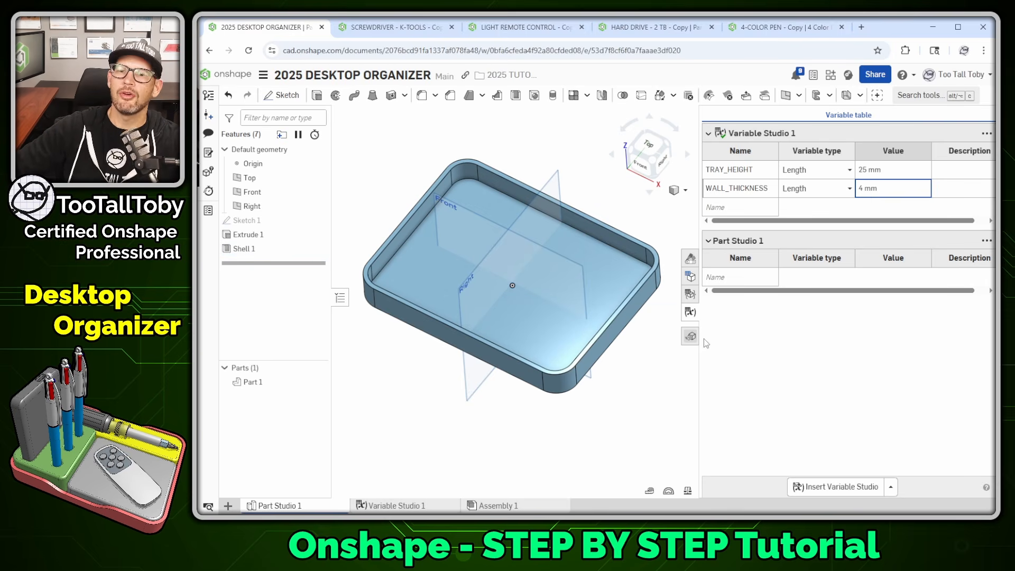
Close the variable table and hide the default planes around the tray
{"action": "left_click", "coordinate": [689, 313]}
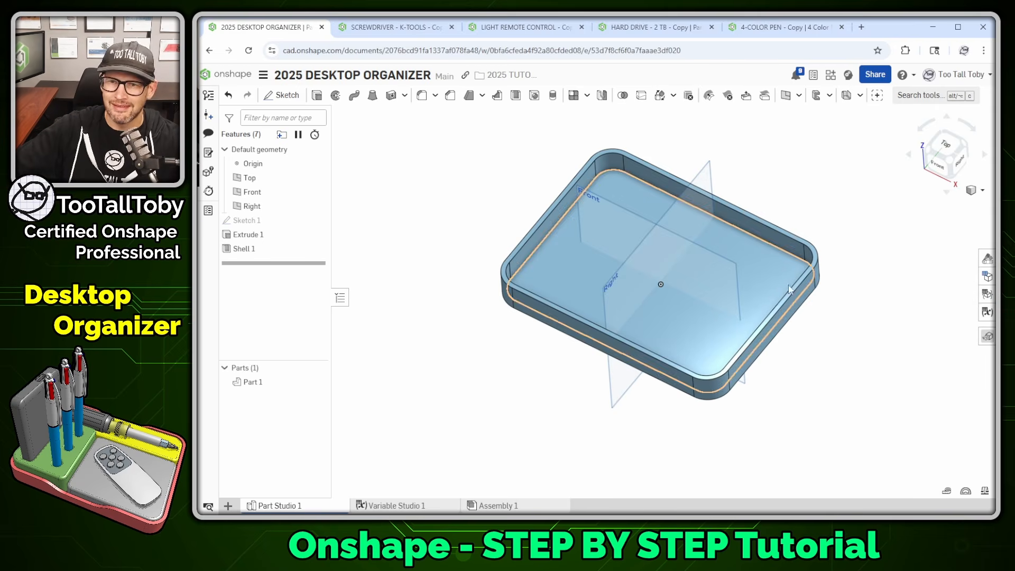
{"action": "scroll", "coordinate": [804, 265], "scroll_direction": "up", "scroll_amount": 2}
{"action": "right_click_drag", "start_coordinate": [804, 264], "coordinate": [802, 247]}
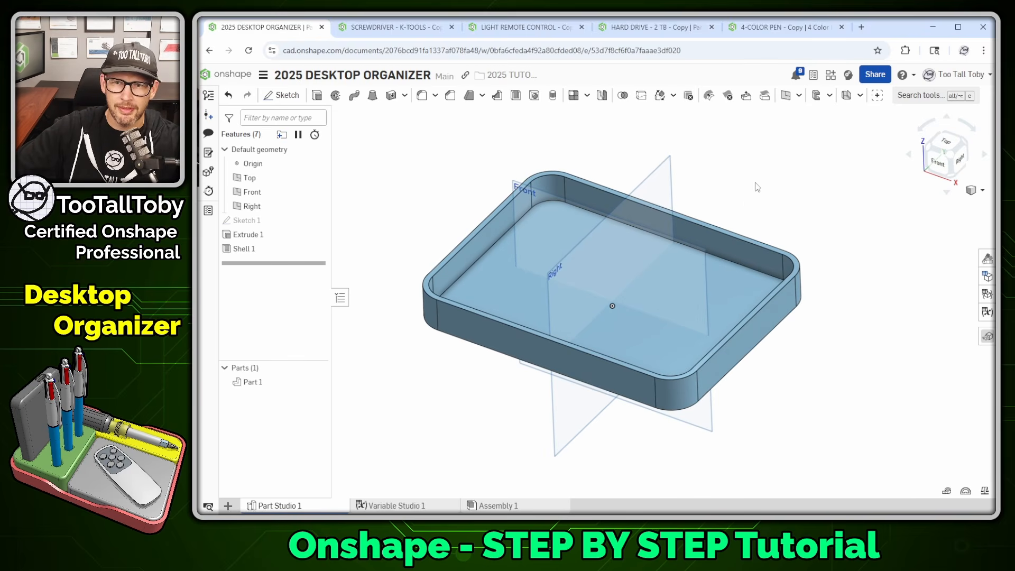
{"action": "key", "text": "p"}
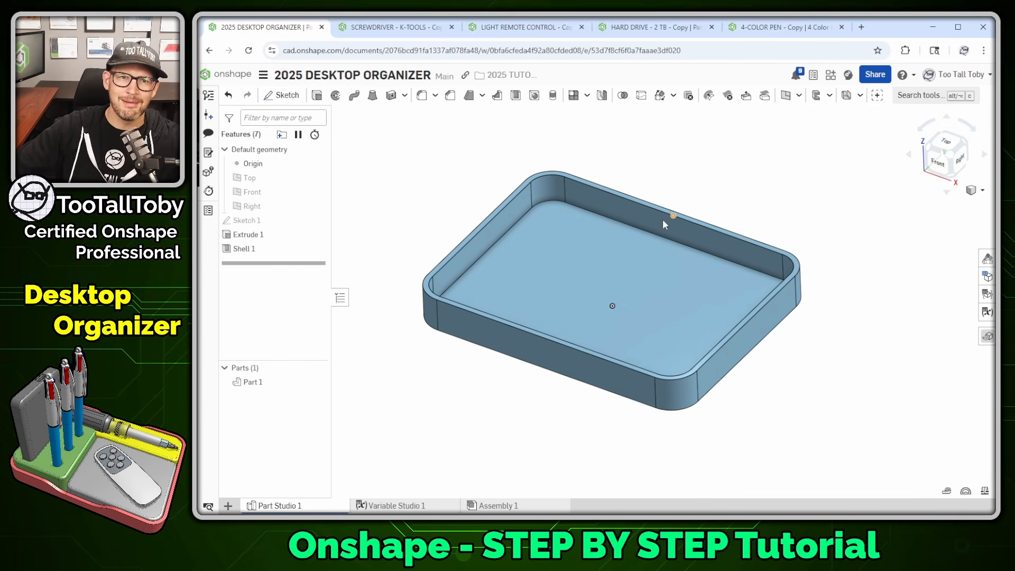
Rename the tray part in the parts list as Main RED Tray
{"action": "left_click", "coordinate": [255, 387]}
{"action": "right_click", "coordinate": [255, 389]}
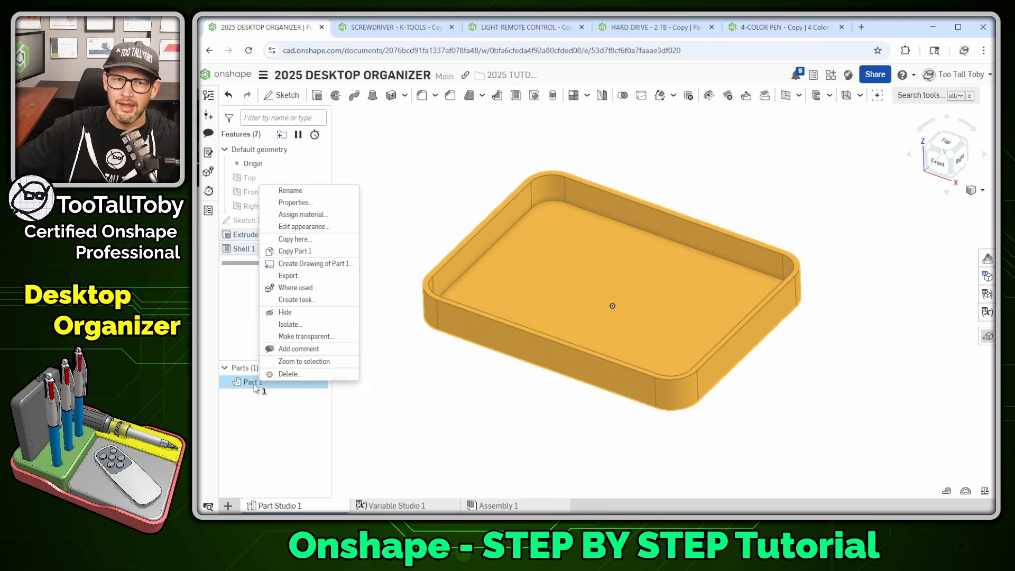
{"action": "left_click", "coordinate": [307, 191]}
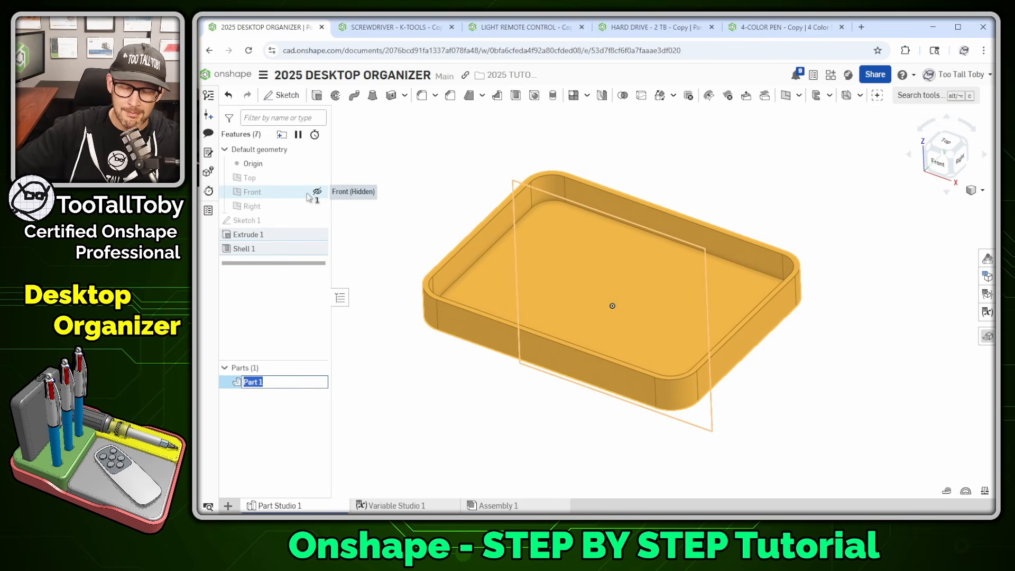
{"action": "type", "text": "Main R"}
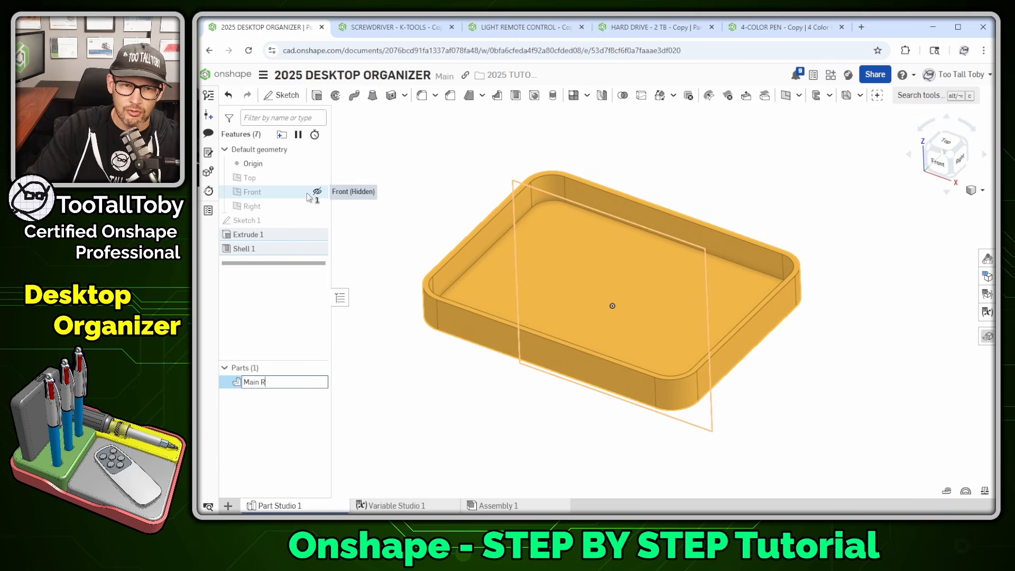
{"action": "type", "text": "ED Tray"}
{"action": "key", "text": "Return"}
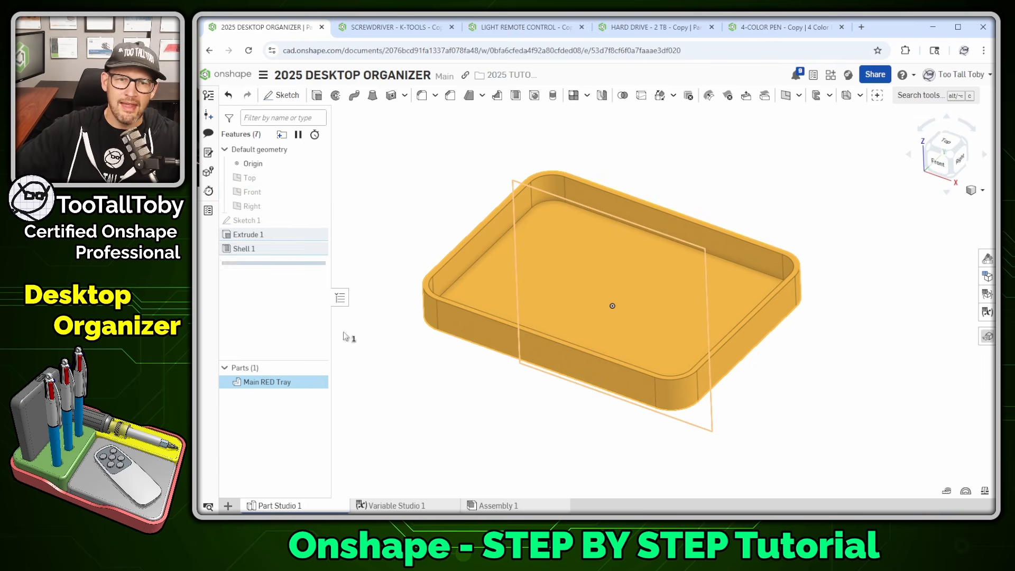
Change the appearance of the Main RED Tray part to a light red, hex FB7C7C
{"action": "left_click", "coordinate": [385, 379]}
{"action": "right_click", "coordinate": [268, 383]}
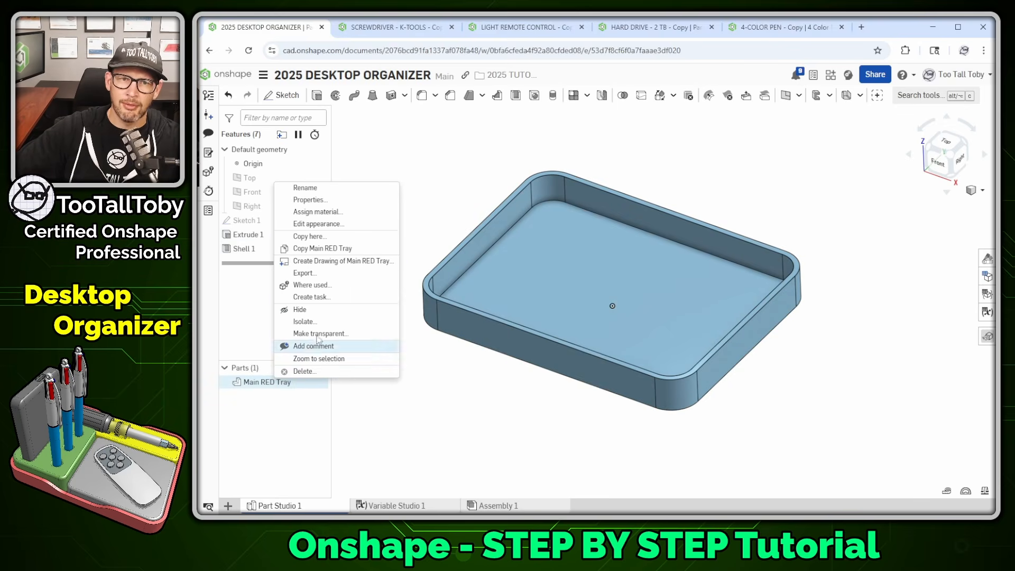
{"action": "left_click", "coordinate": [328, 224]}
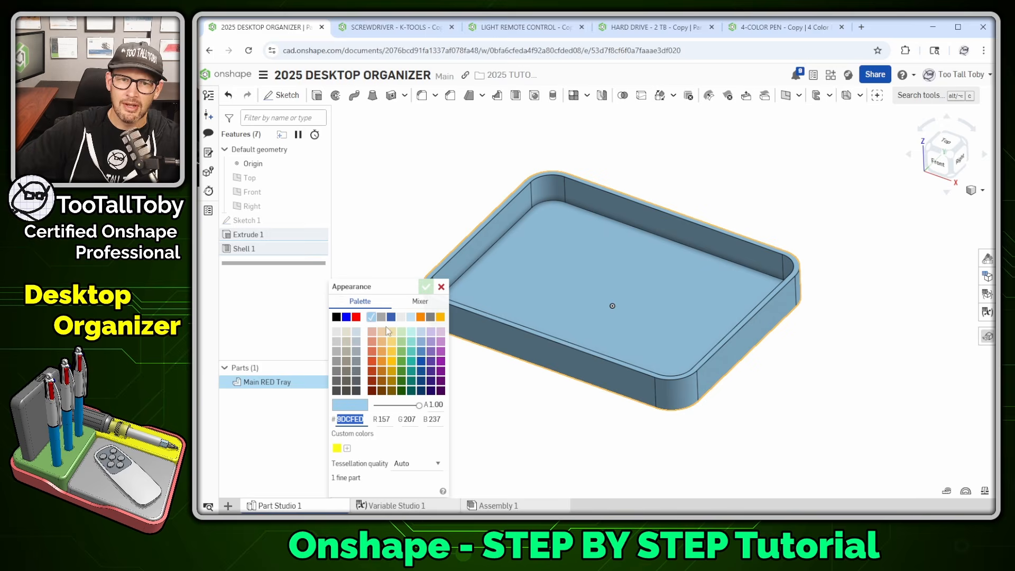
{"action": "left_click", "coordinate": [356, 318]}
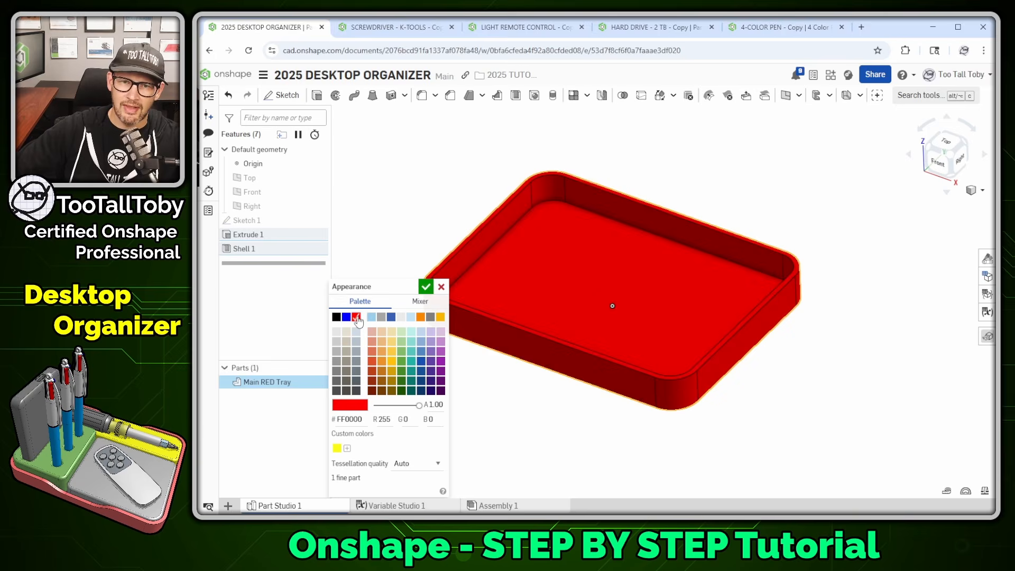
{"action": "left_click", "coordinate": [421, 302]}
{"action": "left_click", "coordinate": [404, 314]}
{"action": "left_click_drag", "start_coordinate": [404, 314], "coordinate": [371, 313]}
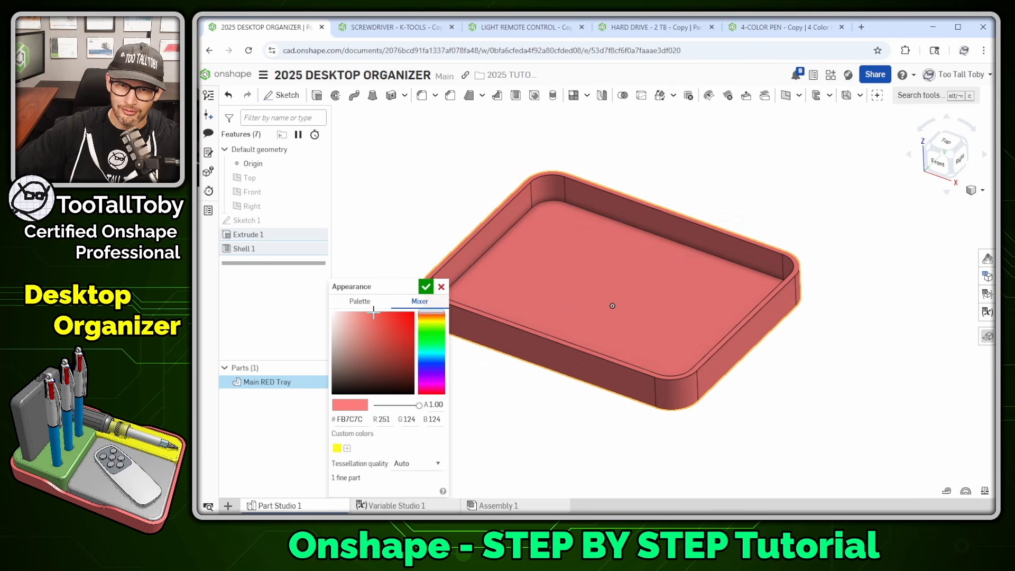
{"action": "left_click", "coordinate": [426, 286]}
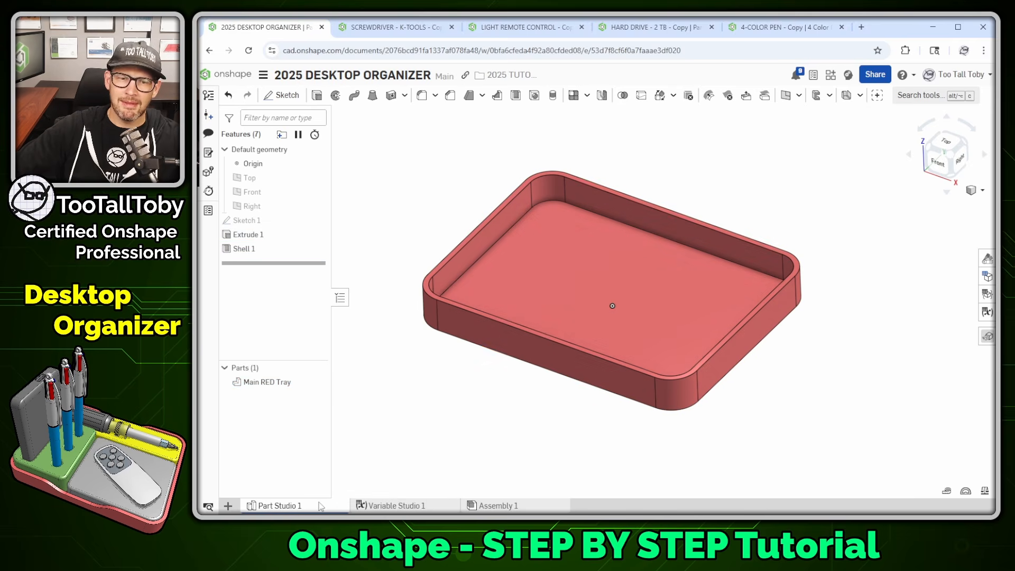
Rename the tray's Part Studio as Main RED Tray to match the part
{"action": "mouse_move", "coordinate": [279, 509]}
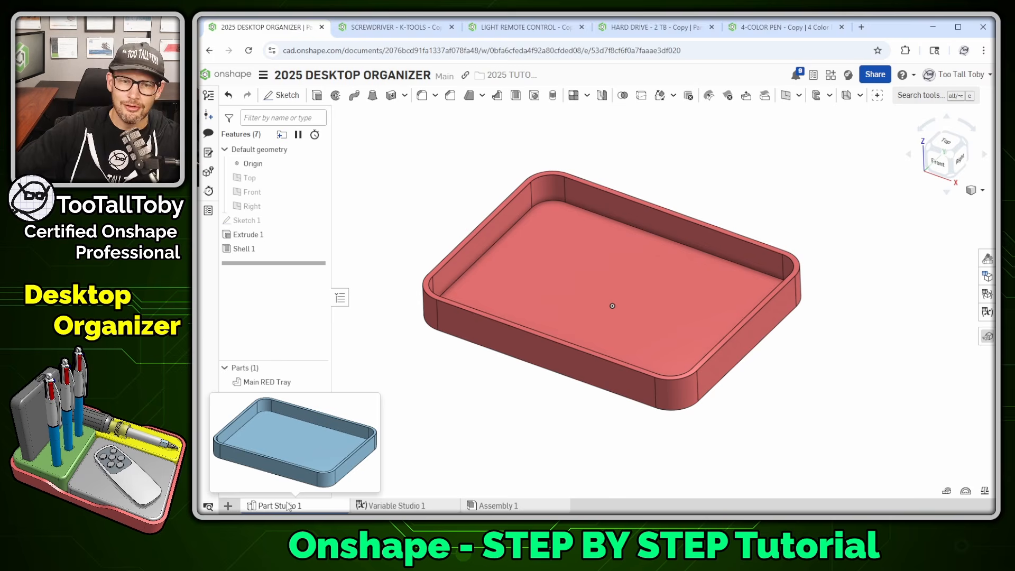
{"action": "right_click", "coordinate": [287, 506]}
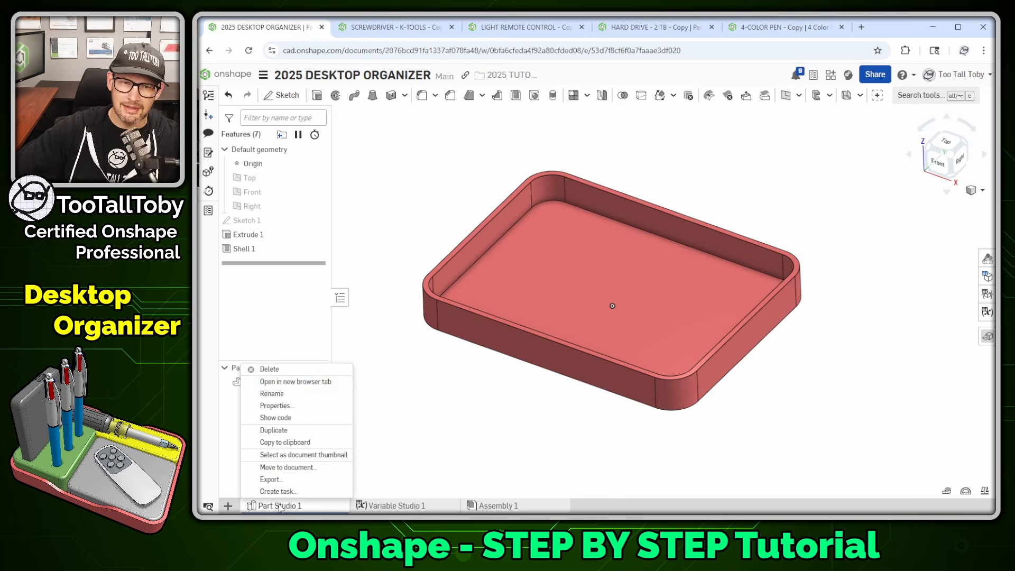
{"action": "left_click", "coordinate": [289, 398]}
{"action": "type", "text": "Main RE"}
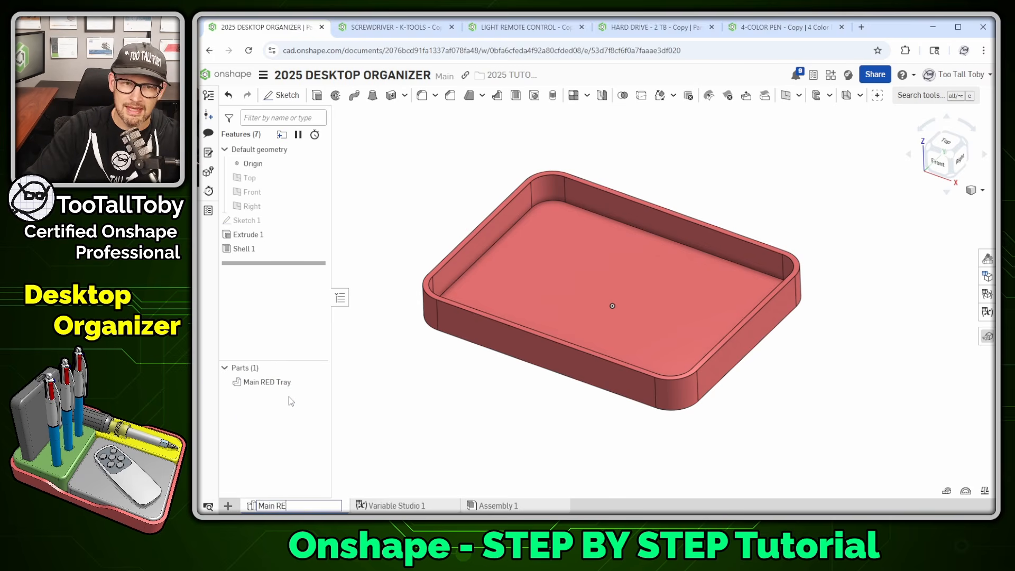
{"action": "type", "text": "D Tray"}
{"action": "key", "text": "Return"}
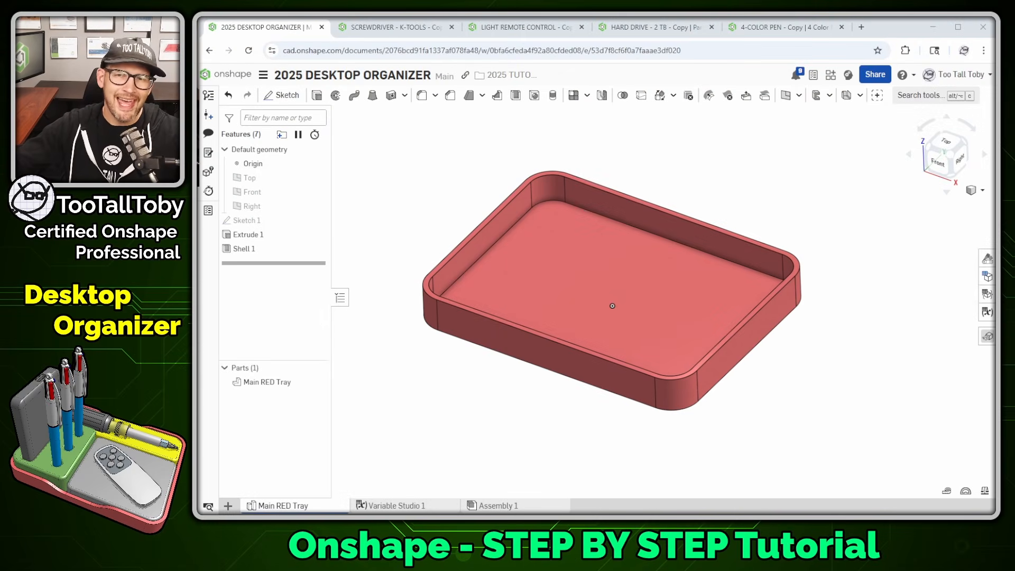
Switch to the empty Assembly 1 and bring up its shortcut commands
{"action": "mouse_move", "coordinate": [513, 506]}
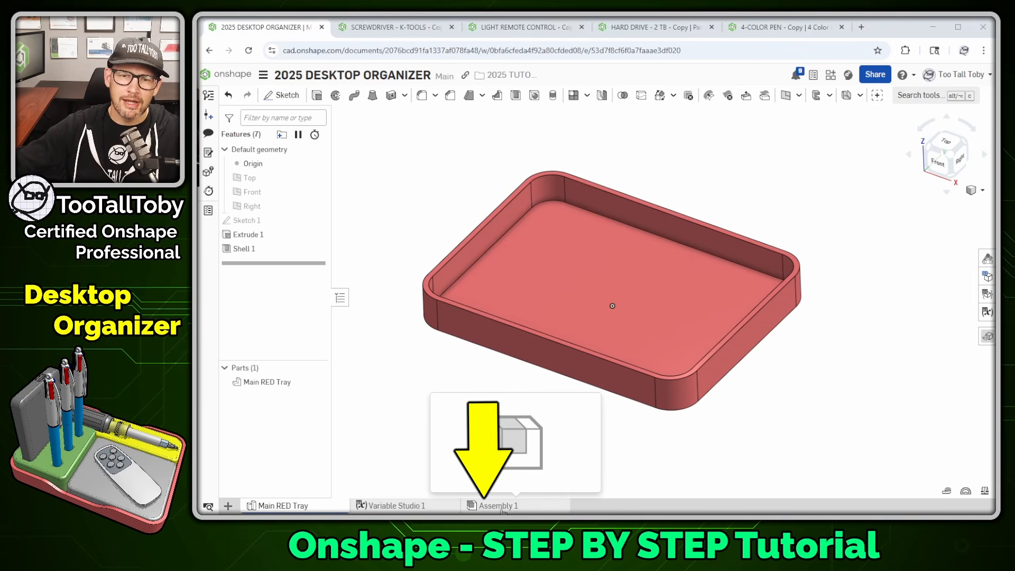
{"action": "left_click", "coordinate": [503, 507]}
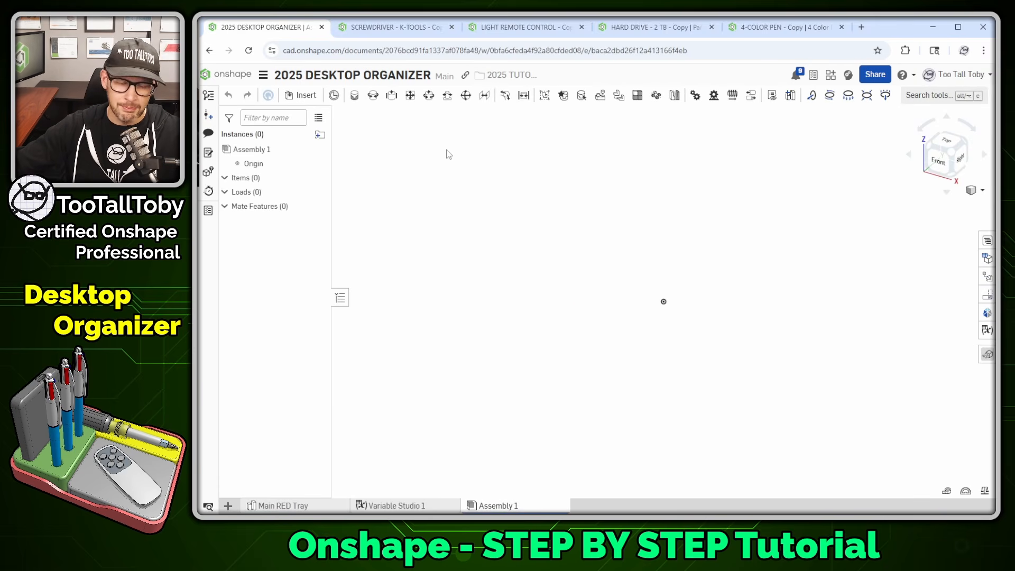
{"action": "key", "text": "s"}
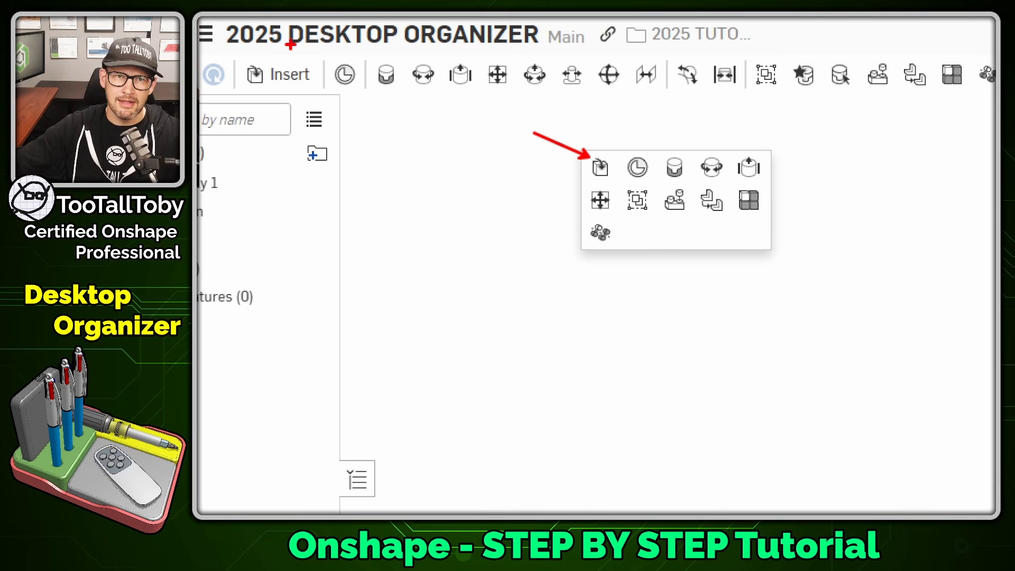
{"action": "mouse_move", "coordinate": [290, 45]}
{"action": "left_mouse_down"}
{"action": "mouse_move", "coordinate": [230, 81]}
{"action": "mouse_move", "coordinate": [327, 66]}
{"action": "mouse_move", "coordinate": [250, 47]}
{"action": "left_mouse_up"}
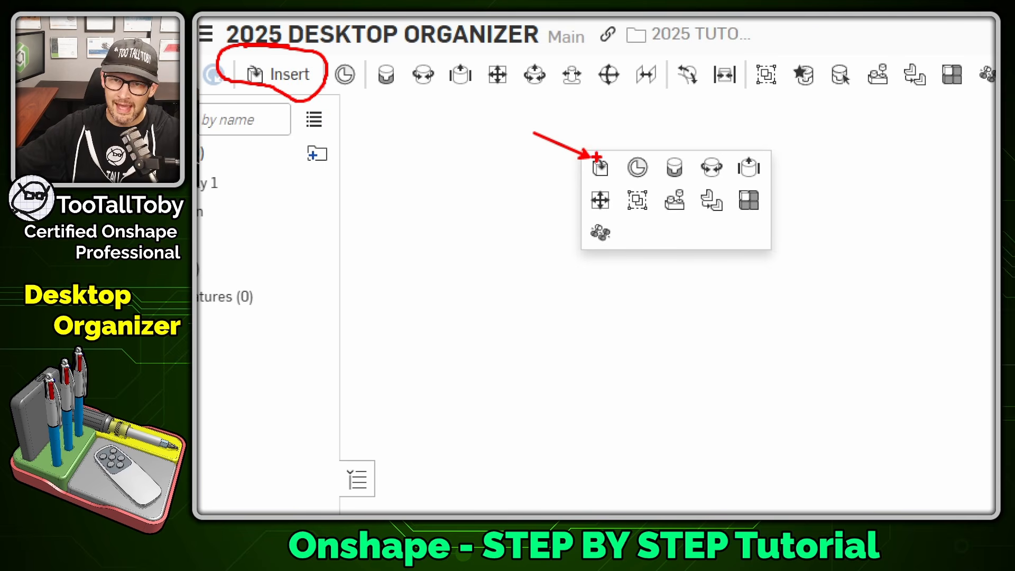
{"action": "left_click_drag", "start_coordinate": [637, 219], "coordinate": [646, 263]}
{"action": "type", "text": "t"}
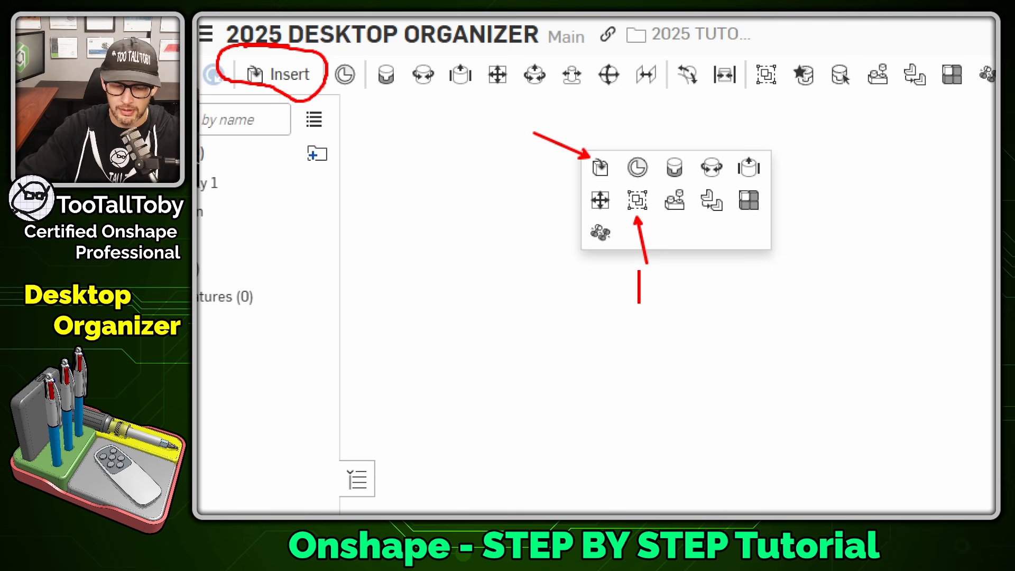
{"action": "type", "text": "Group"}
{"action": "key", "text": "Escape"}
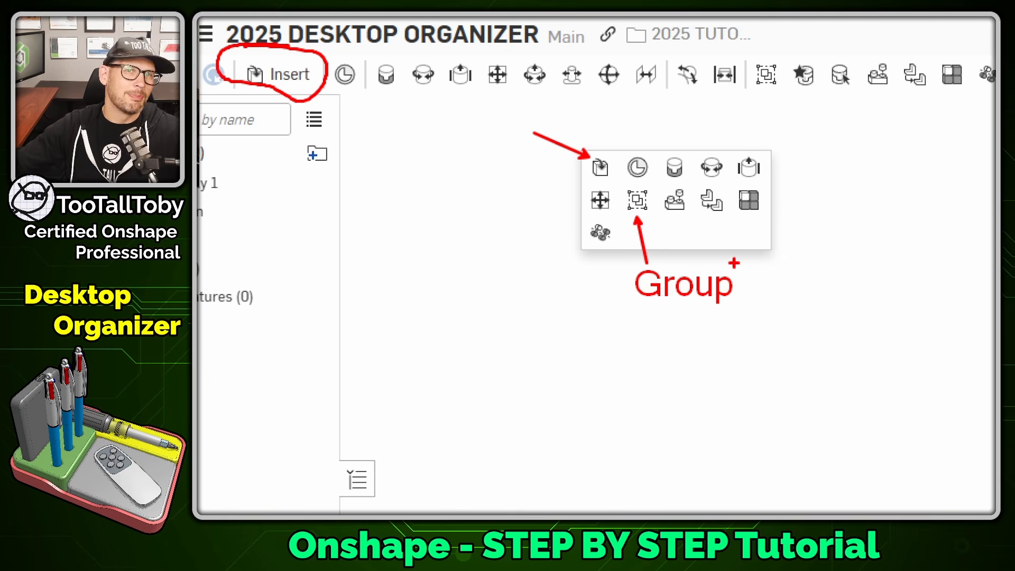
{"action": "key", "text": "Escape"}
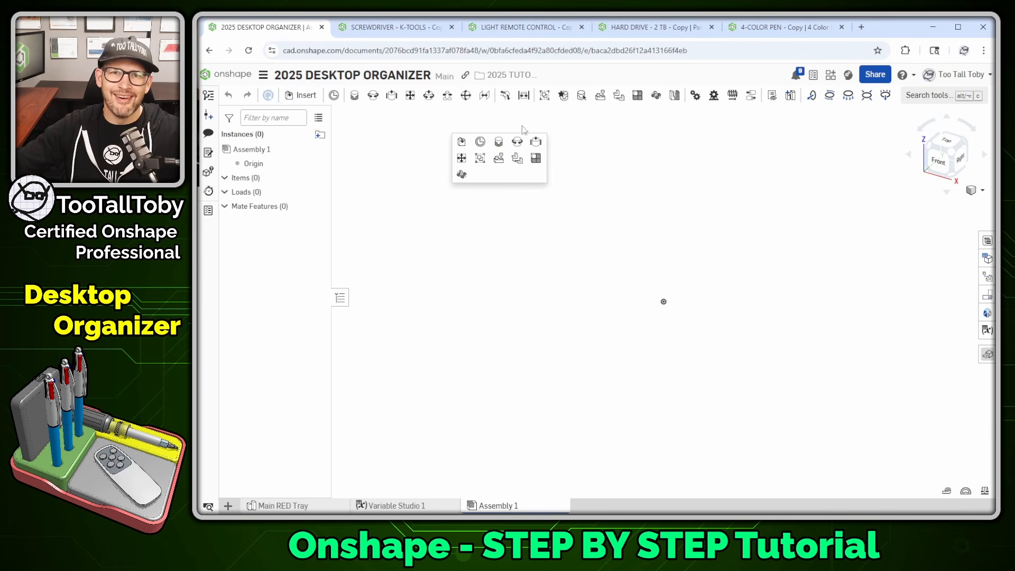
Insert the Main RED Tray part from the current document into Assembly 1
{"action": "left_click", "coordinate": [461, 141]}
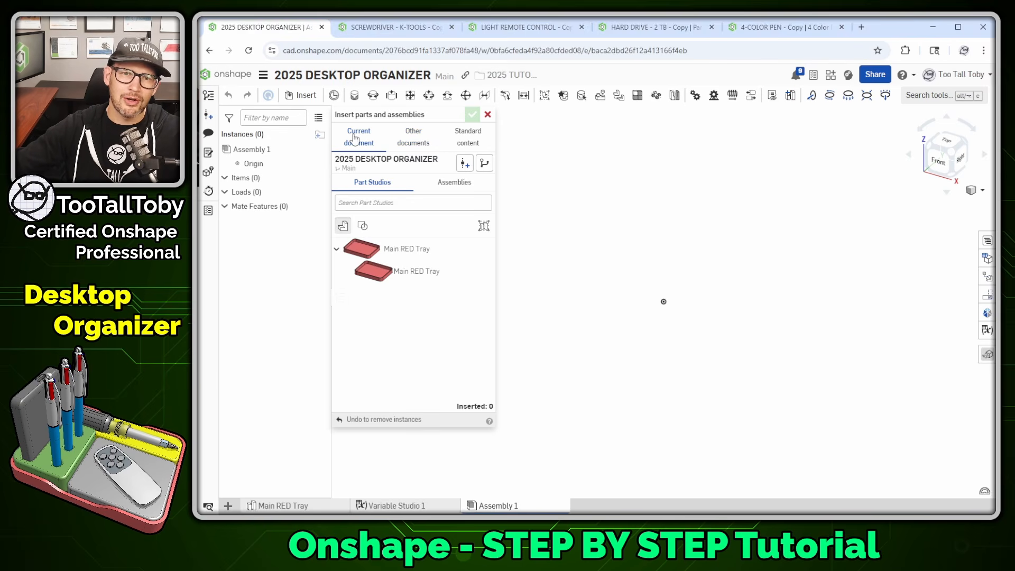
{"action": "left_click", "coordinate": [401, 257]}
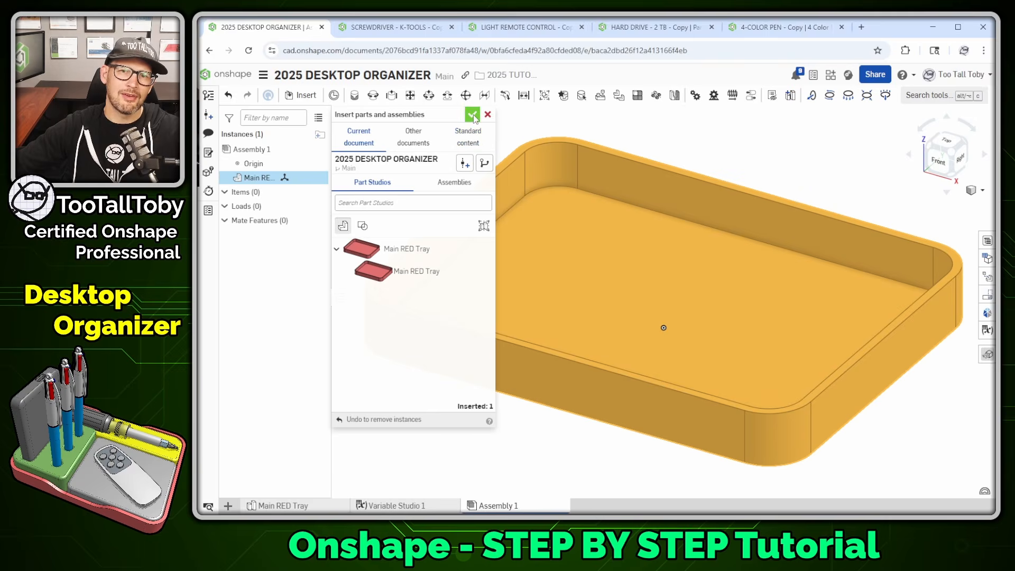
{"action": "left_click", "coordinate": [472, 114]}
{"action": "scroll", "coordinate": [664, 299], "scroll_direction": "down", "scroll_amount": 3}
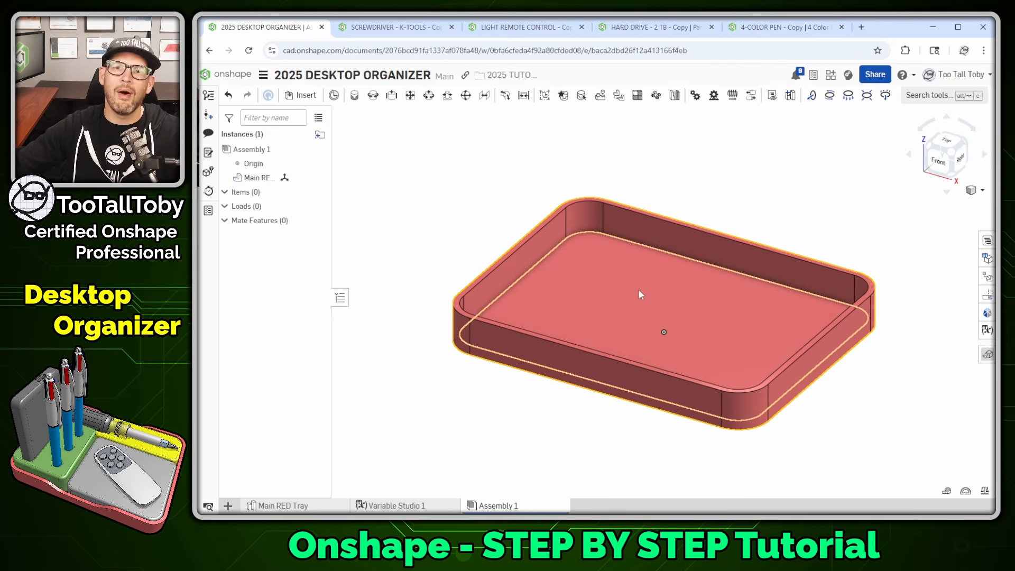
Move the unconstrained tray away from the assembly origin and undo the move
{"action": "mouse_move", "coordinate": [656, 294]}
{"action": "left_mouse_down"}
{"action": "mouse_move", "coordinate": [672, 295]}
{"action": "mouse_move", "coordinate": [570, 193]}
{"action": "mouse_move", "coordinate": [459, 166]}
{"action": "mouse_move", "coordinate": [432, 125]}
{"action": "left_mouse_up"}
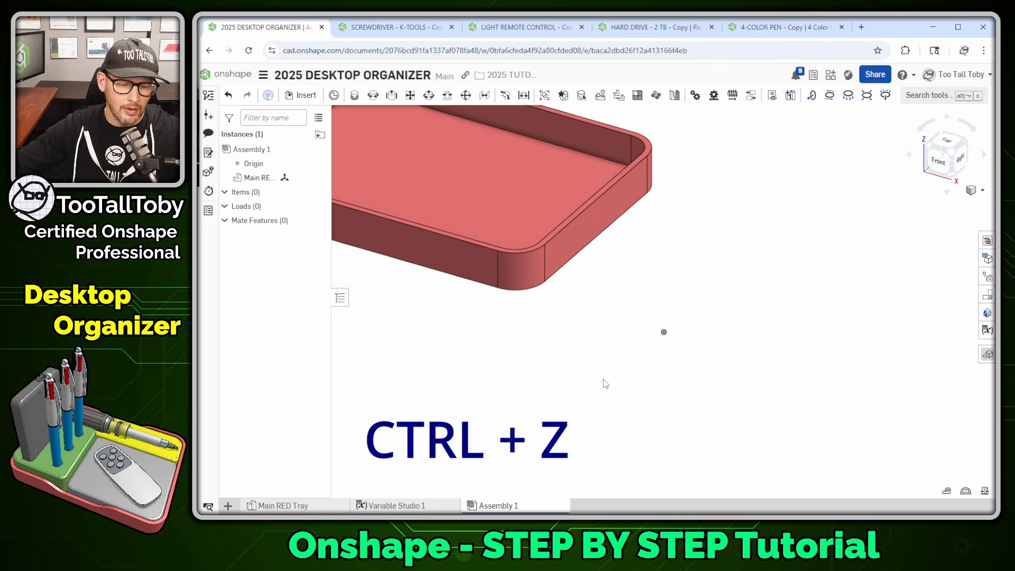
{"action": "key", "text": "ctrl+z"}
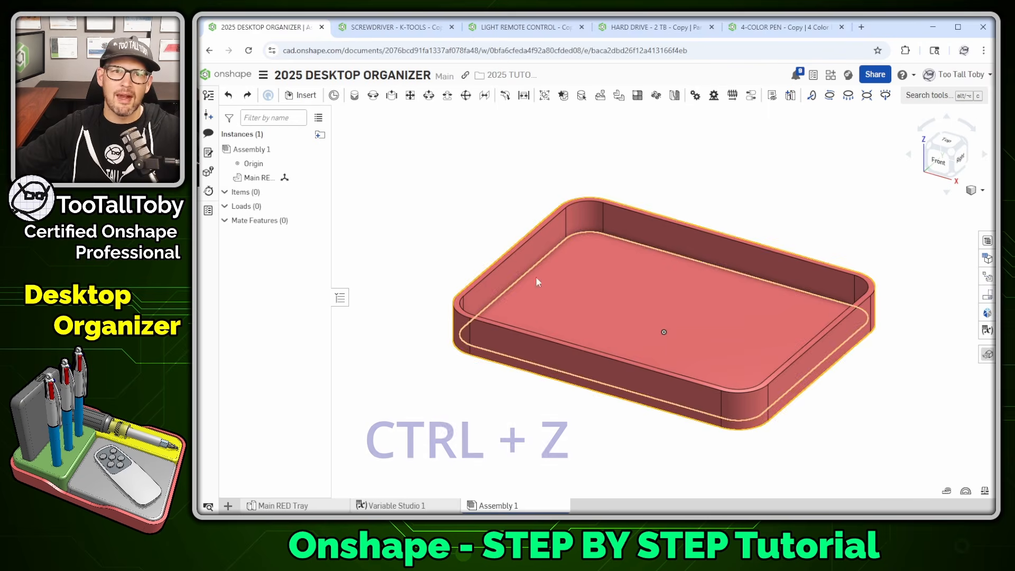
Widen the instance list to show full names and fix the Main RED Tray instance in place
{"action": "left_click_drag", "start_coordinate": [332, 214], "coordinate": [392, 215]}
{"action": "right_click", "coordinate": [278, 177]}
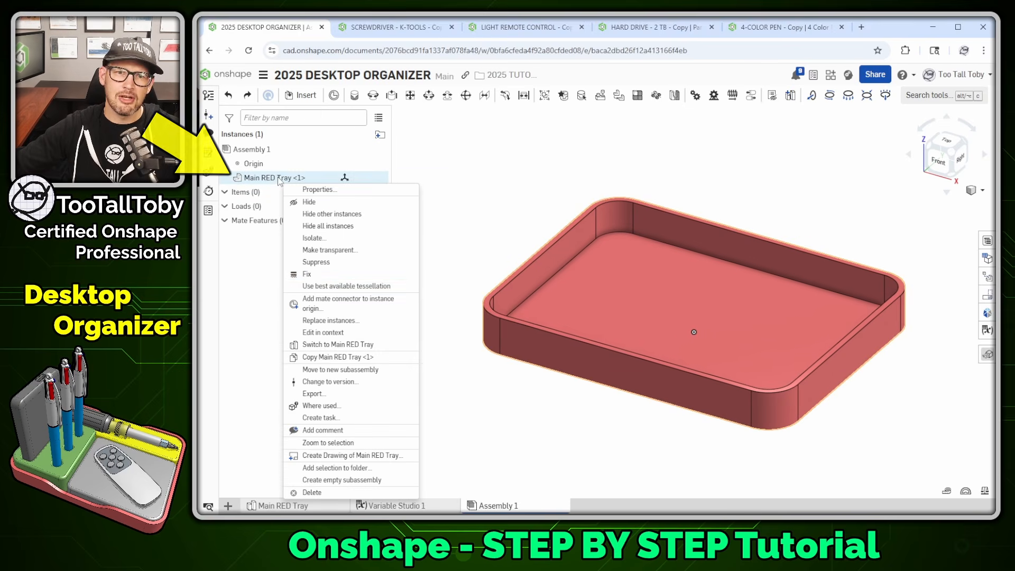
{"action": "left_click", "coordinate": [308, 275]}
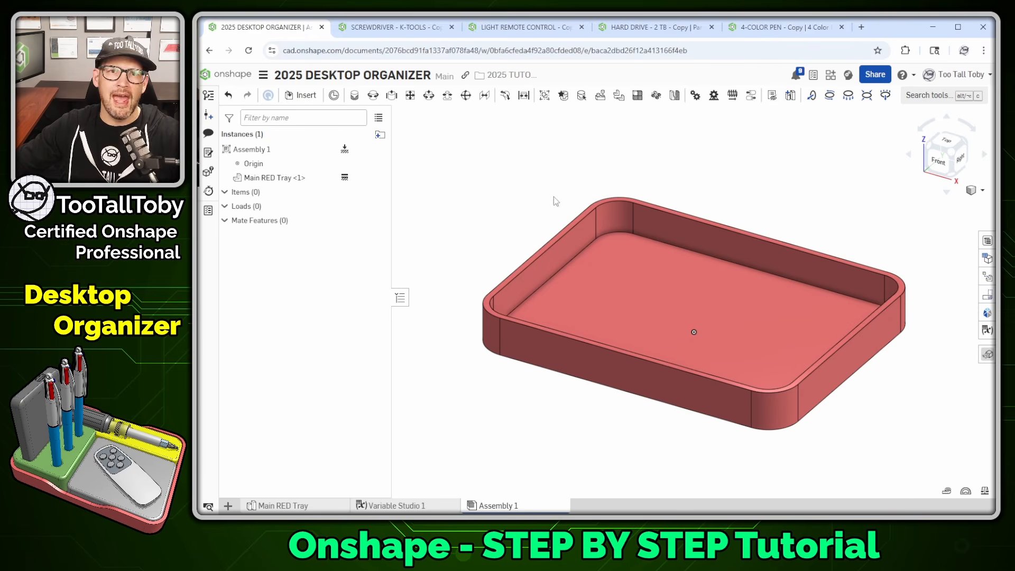
Review the screwdriver, remote control, hard drive and 4-color pen documents, including the screwdriver's Assembly 1 and its Part Studio
{"action": "left_click", "coordinate": [394, 29]}
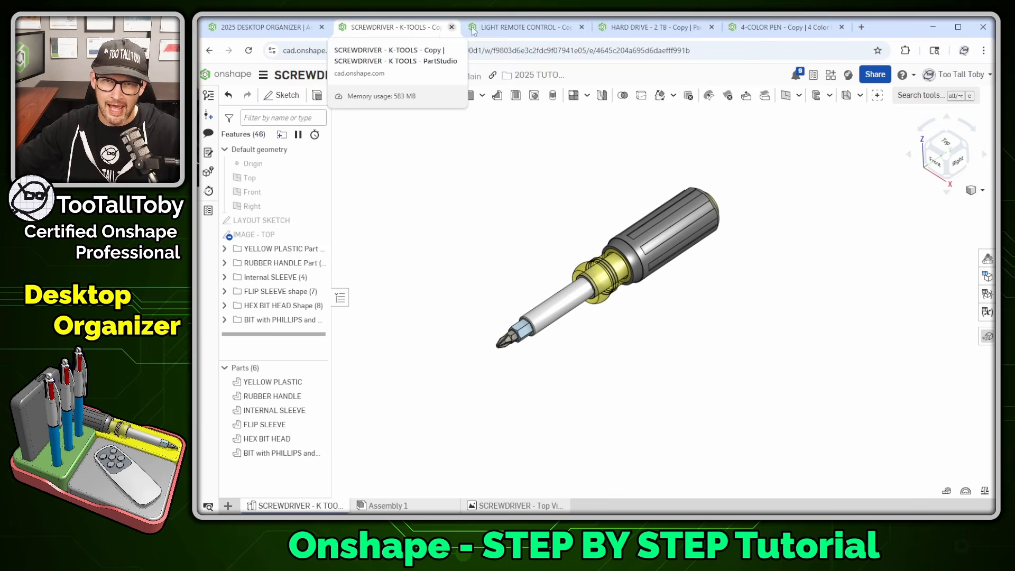
{"action": "left_click", "coordinate": [528, 25]}
{"action": "left_click", "coordinate": [646, 27]}
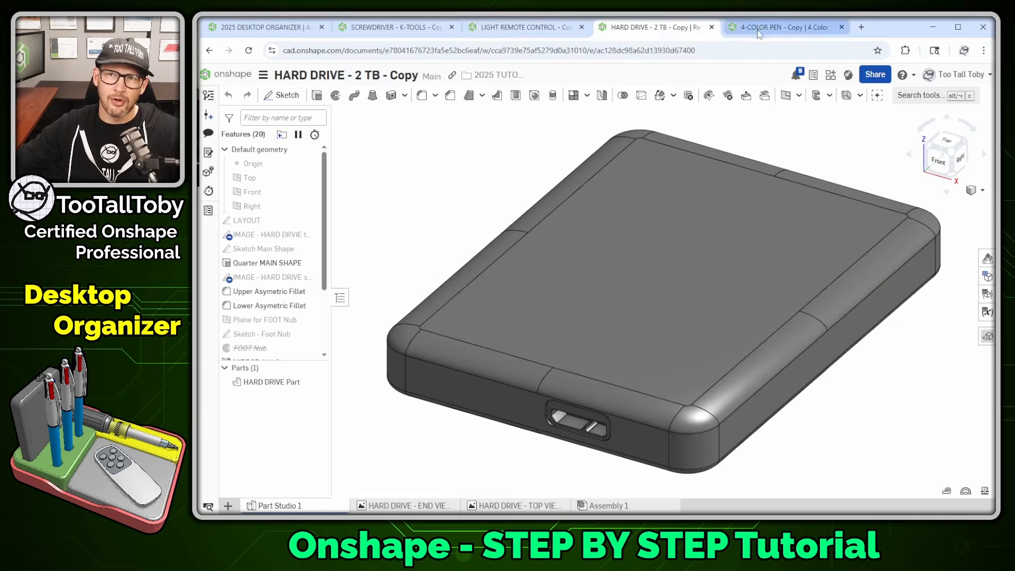
{"action": "left_click", "coordinate": [773, 27]}
{"action": "left_click", "coordinate": [649, 29]}
{"action": "left_click", "coordinate": [540, 33]}
{"action": "left_click", "coordinate": [357, 31]}
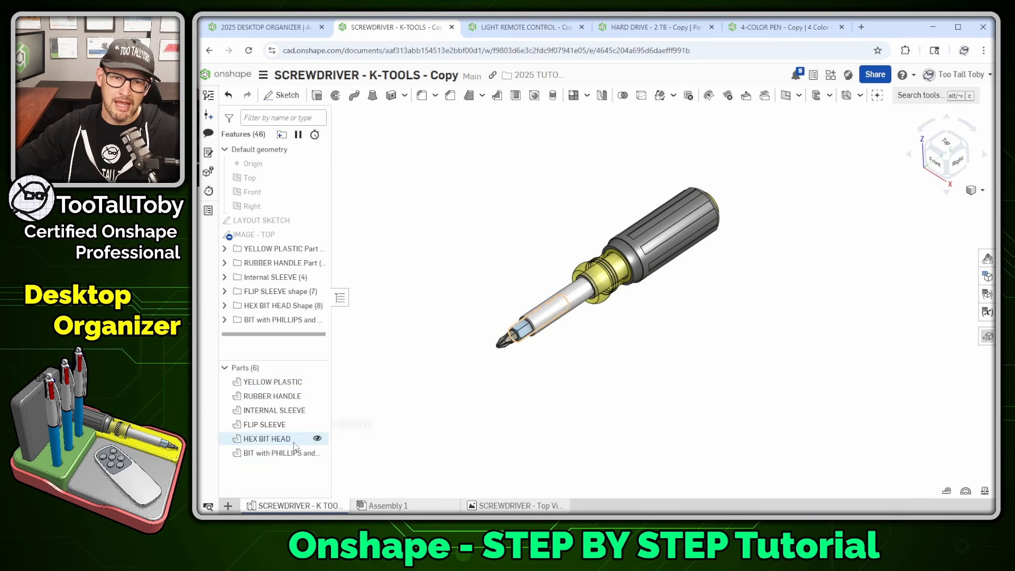
{"action": "left_click", "coordinate": [386, 507]}
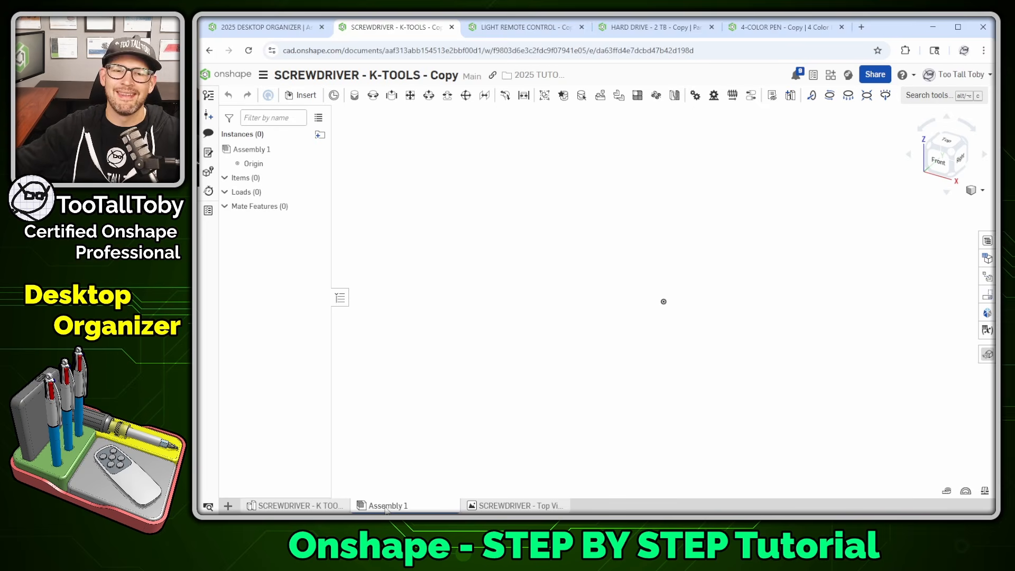
{"action": "left_click", "coordinate": [296, 506]}
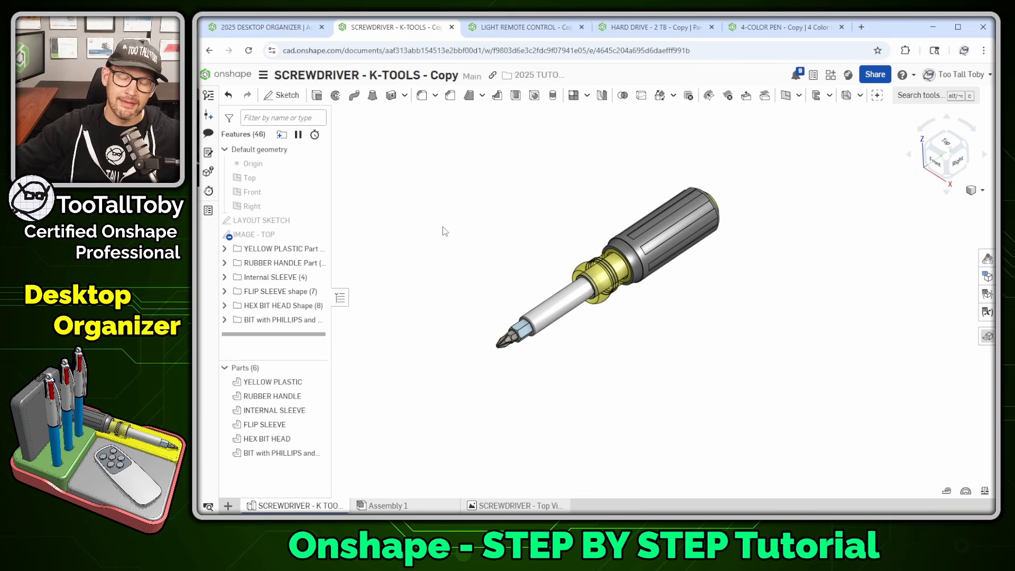
Insert the whole screwdriver Part Studio from the SCREWDRIVER - K-TOOLS - Copy document into the desktop organizer assembly, above the red tray
{"action": "left_click", "coordinate": [269, 27]}
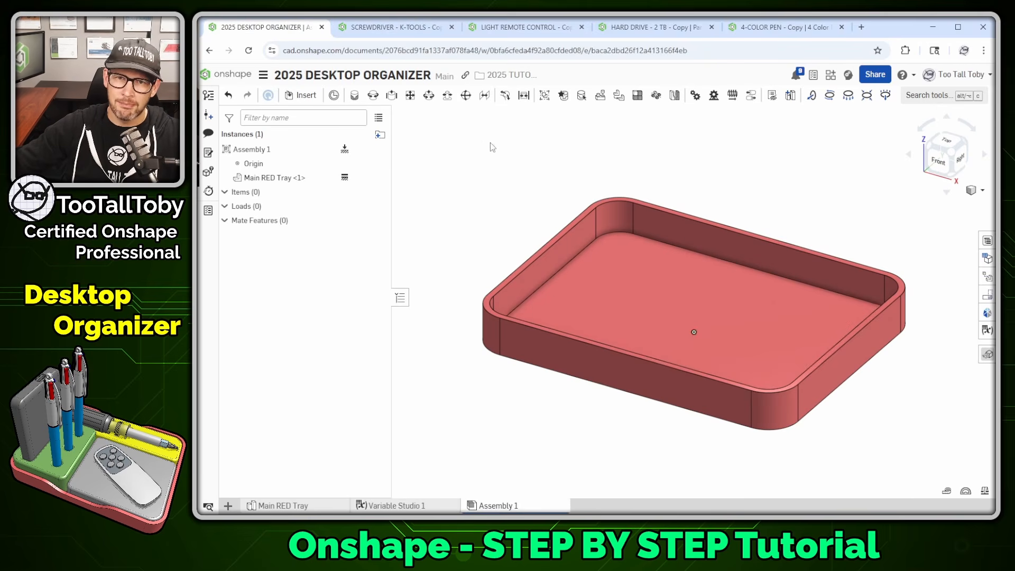
{"action": "key", "text": "s"}
{"action": "left_click", "coordinate": [505, 135]}
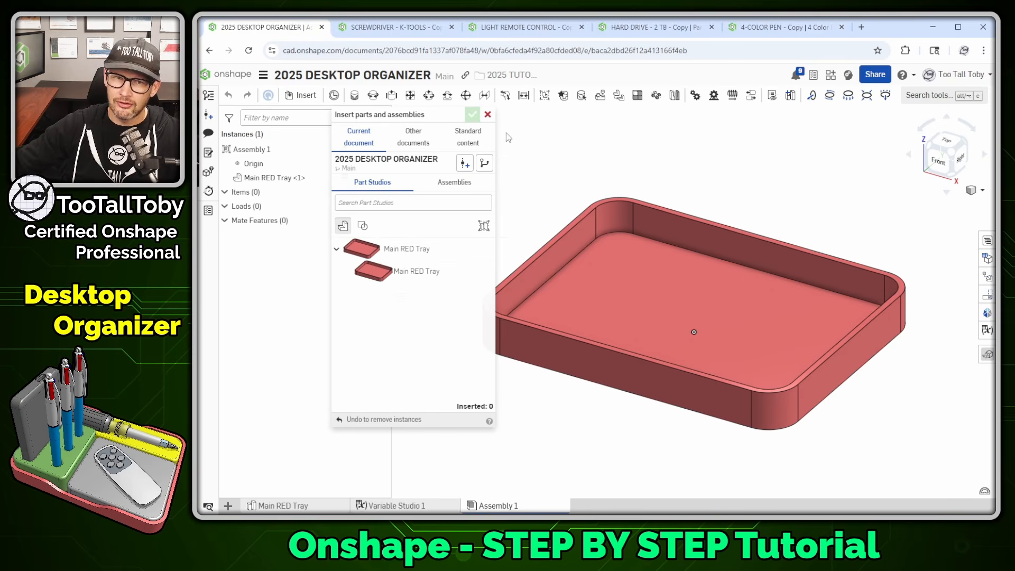
{"action": "left_click", "coordinate": [413, 140]}
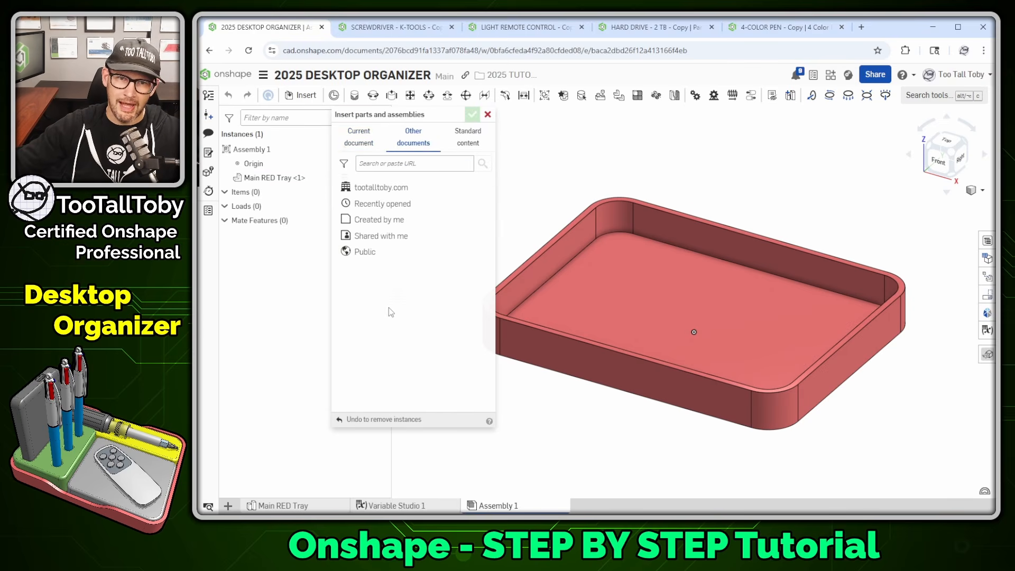
{"action": "left_click", "coordinate": [388, 190]}
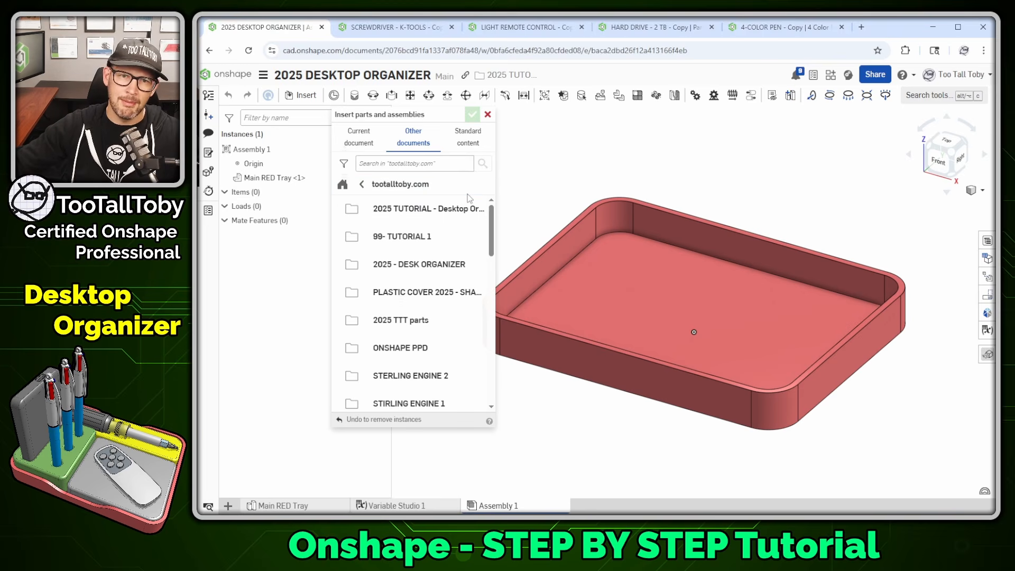
{"action": "left_click", "coordinate": [423, 211]}
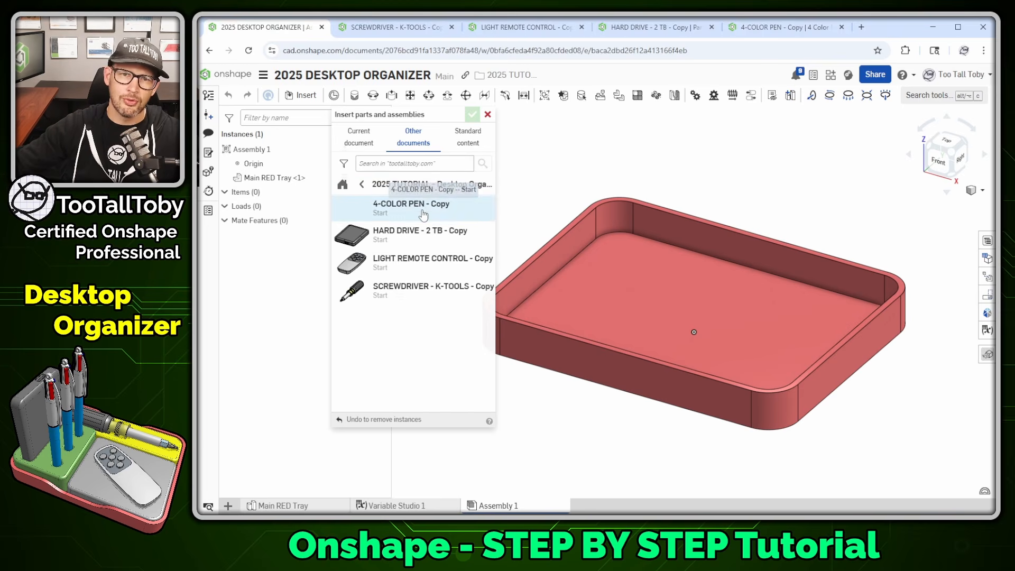
{"action": "left_click", "coordinate": [417, 295]}
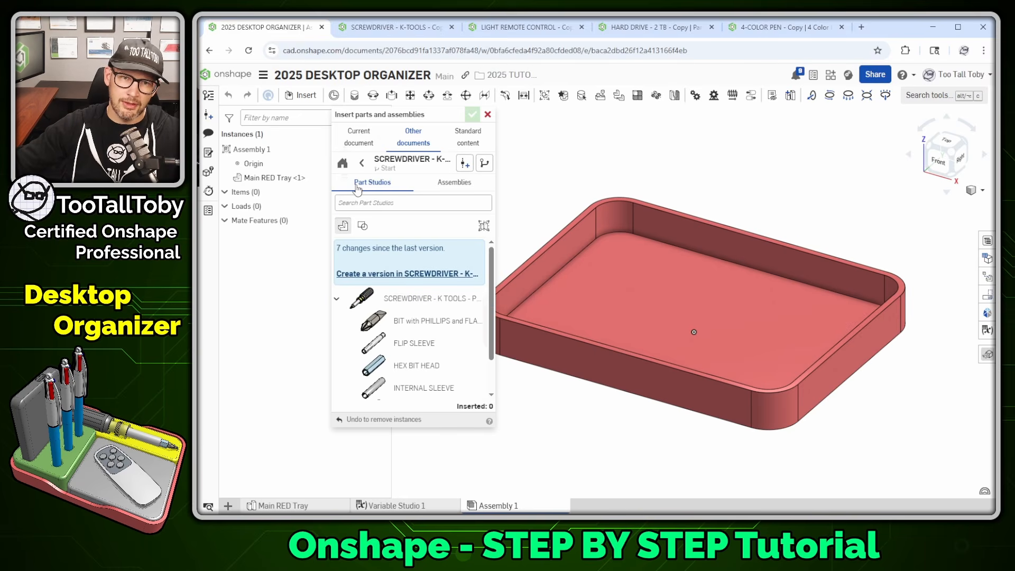
{"action": "left_click", "coordinate": [418, 298]}
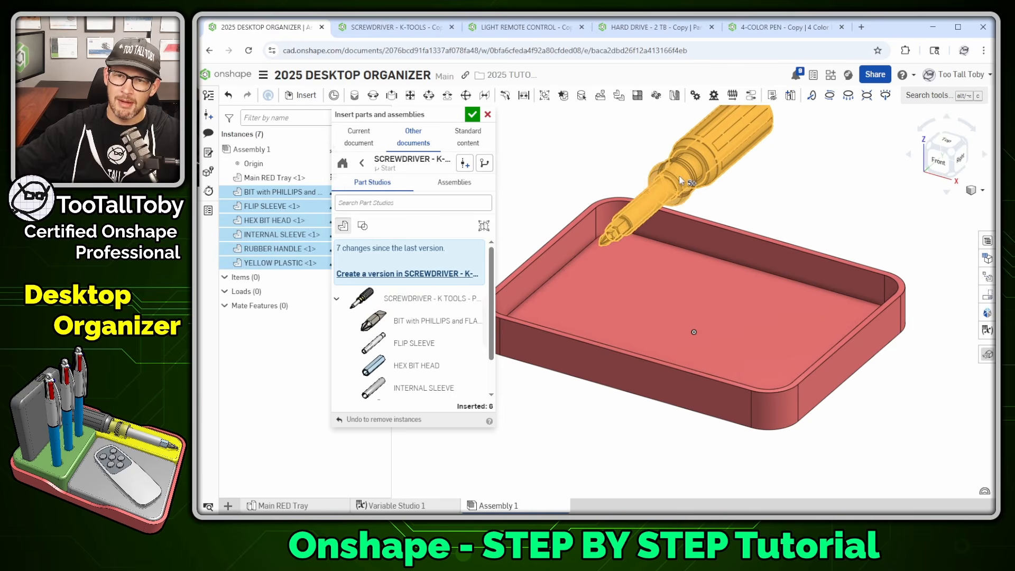
{"action": "left_click", "coordinate": [751, 211]}
{"action": "scroll", "coordinate": [784, 203], "scroll_direction": "up", "scroll_amount": 2}
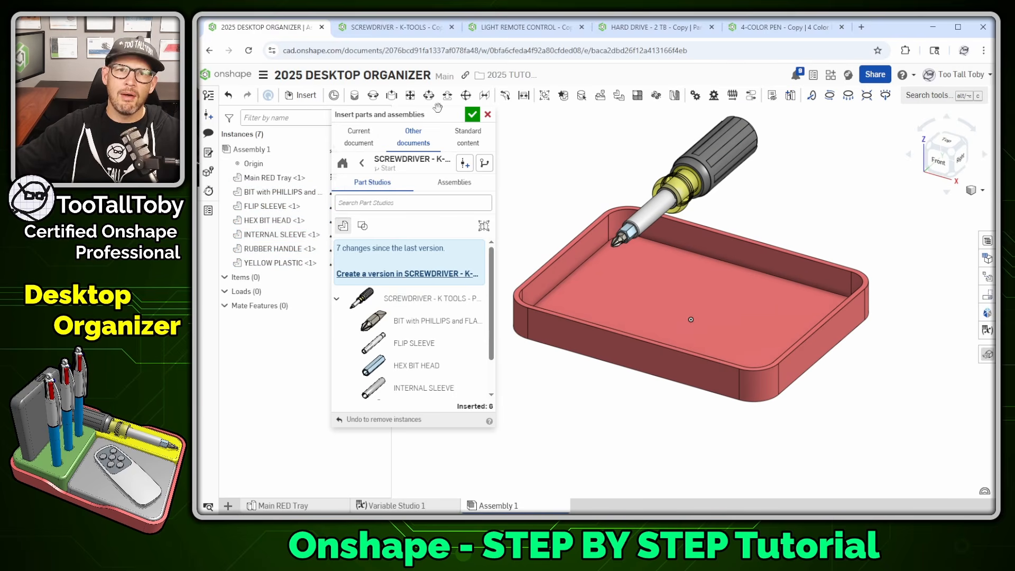
Insert the whole 4 Color Pen Part Studio from the 4-COLOR PEN - Copy document beside the screwdriver in the organizer assembly
{"action": "left_click", "coordinate": [363, 167]}
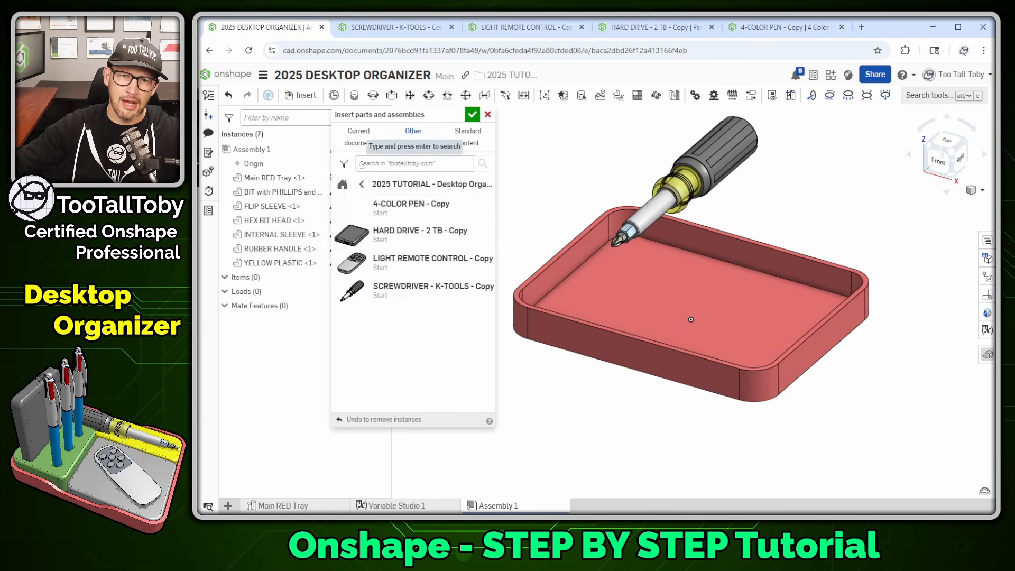
{"action": "left_click", "coordinate": [392, 206]}
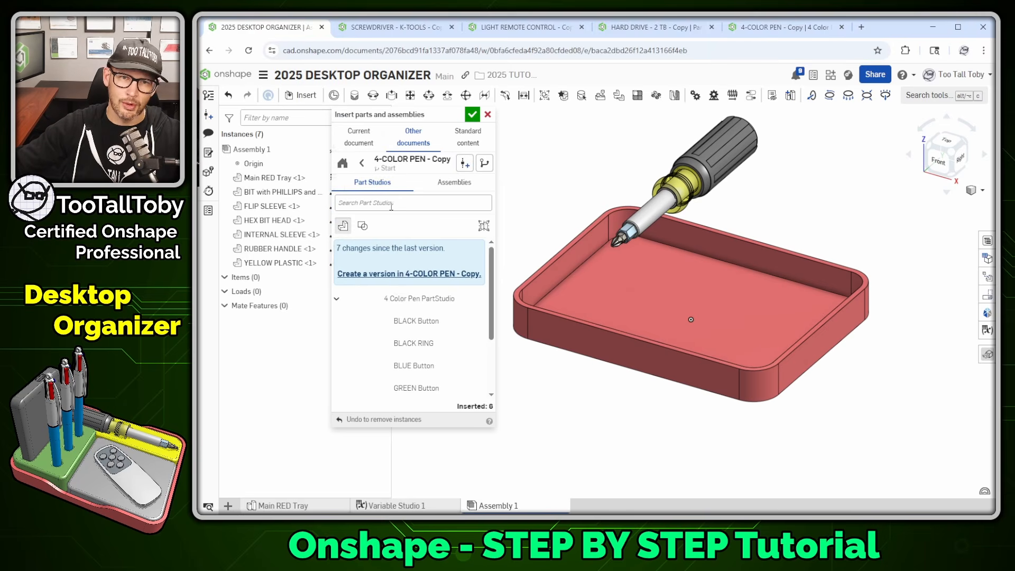
{"action": "left_click", "coordinate": [391, 300]}
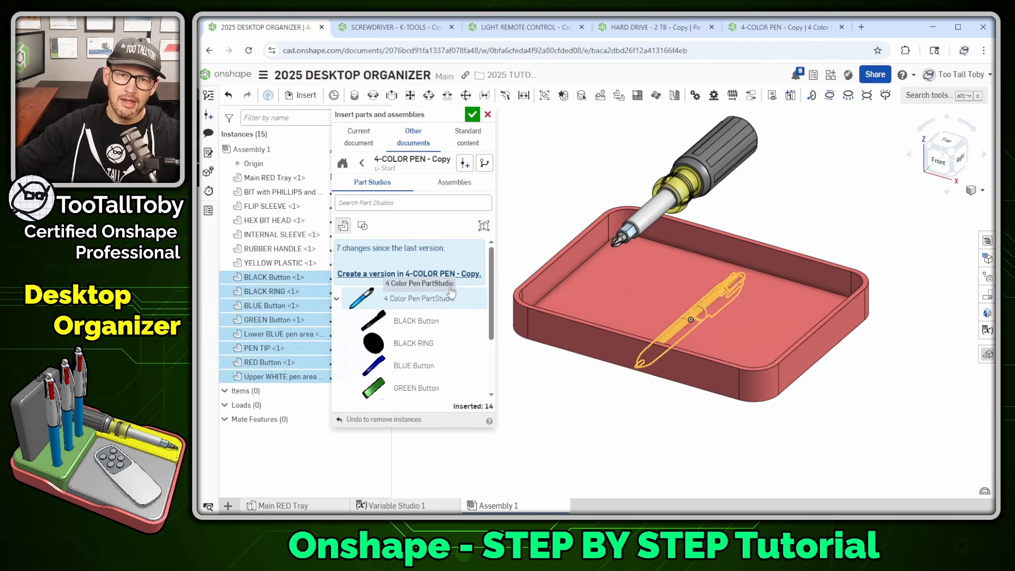
{"action": "left_click", "coordinate": [819, 179]}
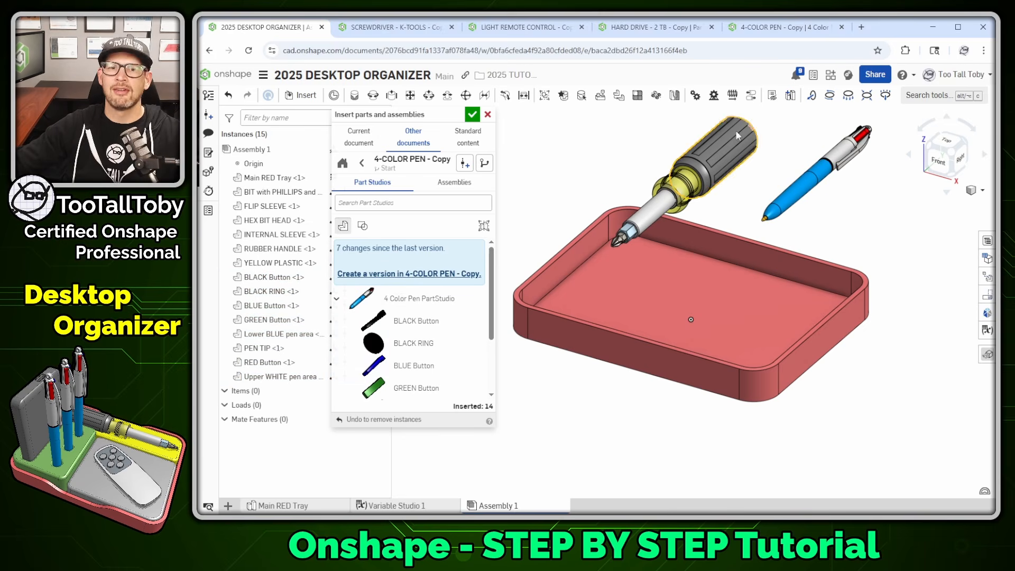
{"action": "left_click", "coordinate": [472, 115]}
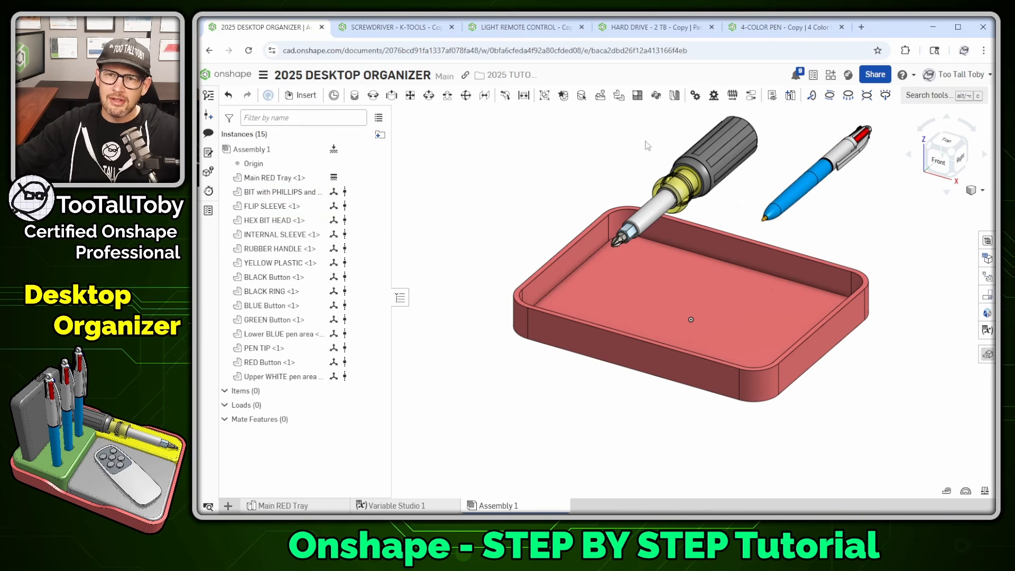
Pull the loose screwdriver parts apart one by one, moving the handle, yellow plastic, sleeves, hex bit head and bit separately
{"action": "left_click_drag", "start_coordinate": [709, 138], "coordinate": [519, 107]}
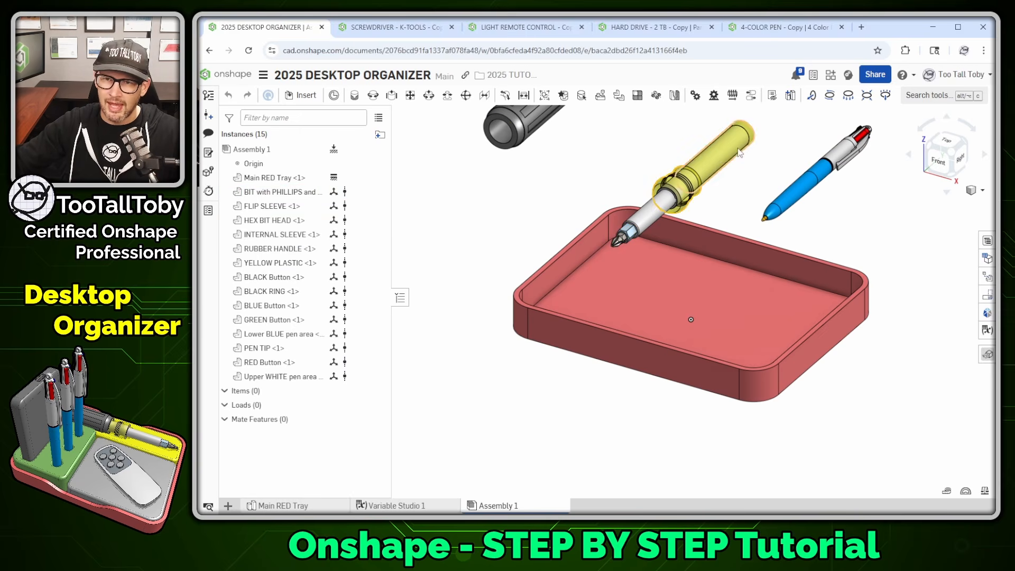
{"action": "left_click_drag", "start_coordinate": [737, 150], "coordinate": [877, 144]}
{"action": "left_click_drag", "start_coordinate": [682, 185], "coordinate": [793, 162]}
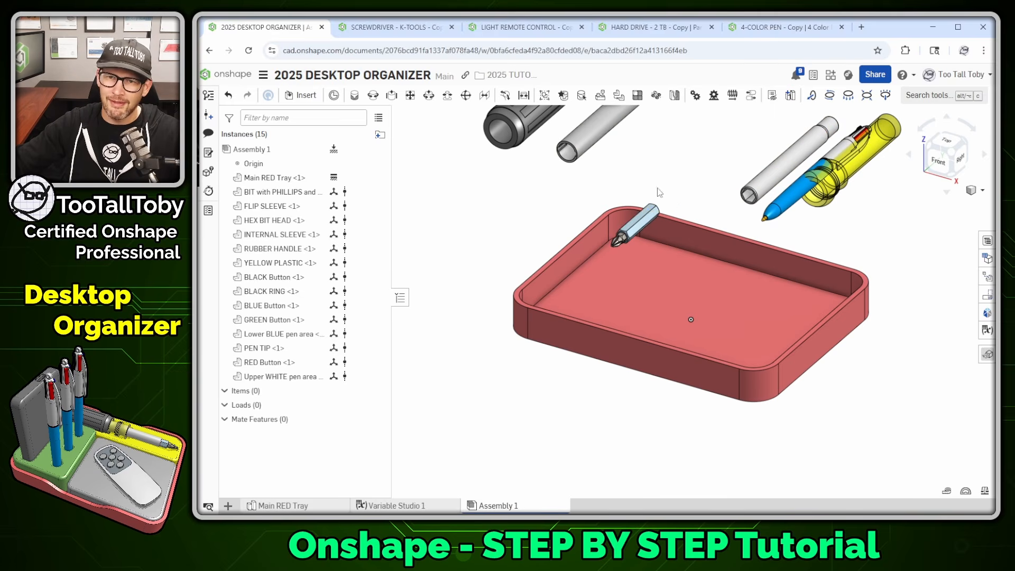
{"action": "left_click_drag", "start_coordinate": [632, 228], "coordinate": [687, 131]}
{"action": "left_click_drag", "start_coordinate": [625, 234], "coordinate": [702, 159]}
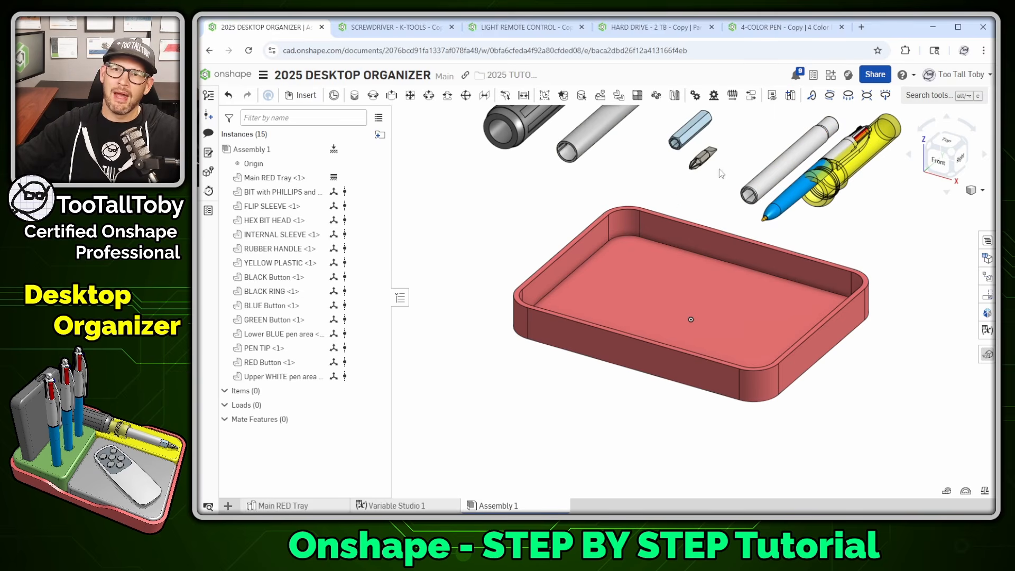
{"action": "scroll", "coordinate": [763, 149], "scroll_direction": "down", "scroll_amount": 4}
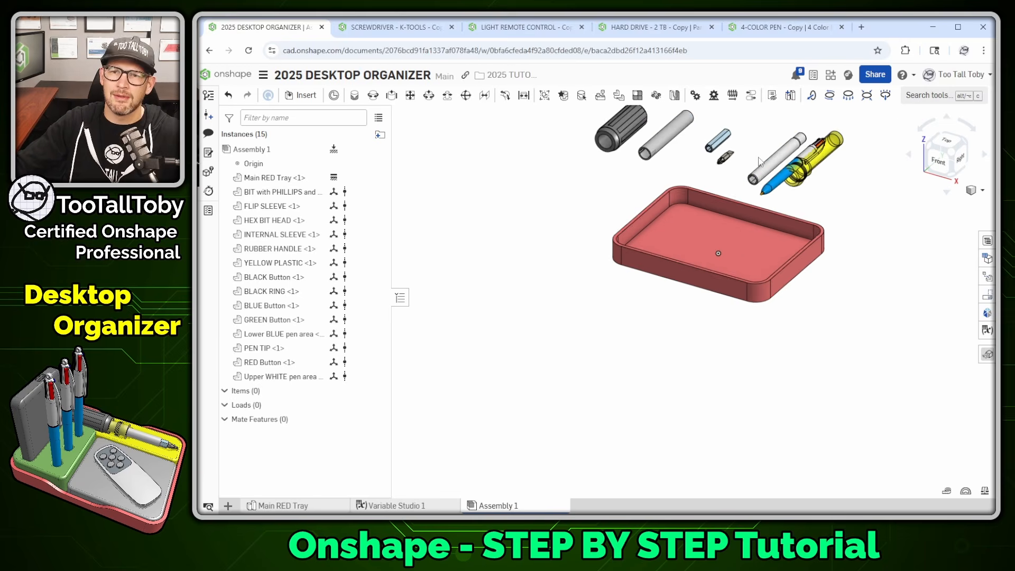
{"action": "scroll", "coordinate": [752, 184], "scroll_direction": "up", "scroll_amount": 1}
{"action": "middle_click_drag", "start_coordinate": [750, 182], "coordinate": [703, 293]}
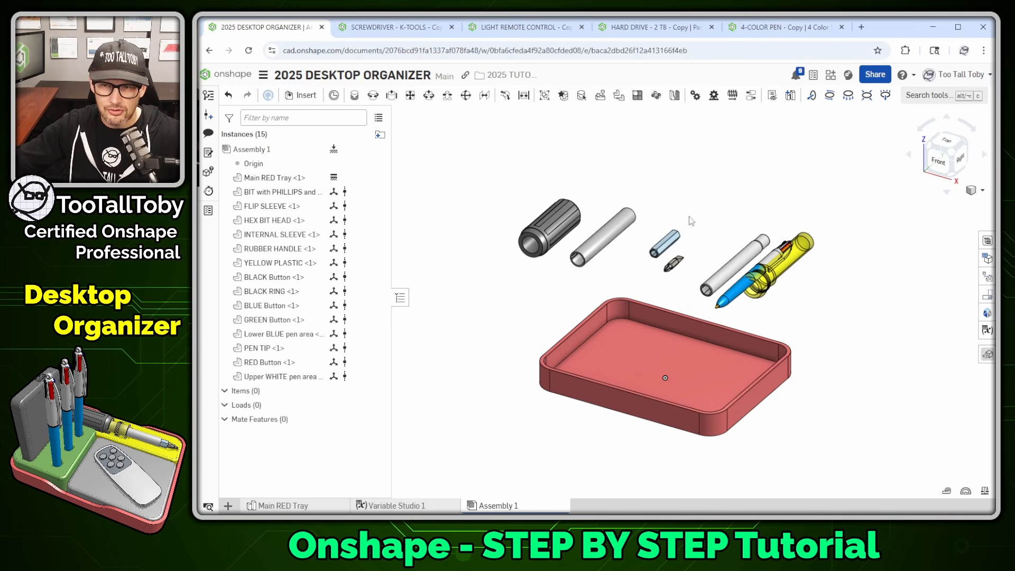
Undo the screwdriver part moves and the insertion of the pen and screwdriver parts, leaving only the red tray
{"action": "key", "text": "ctrl+z"}
{"action": "key", "text": "ctrl+z"}
{"action": "key", "text": "ctrl+z"}
{"action": "key", "text": "ctrl+z"}
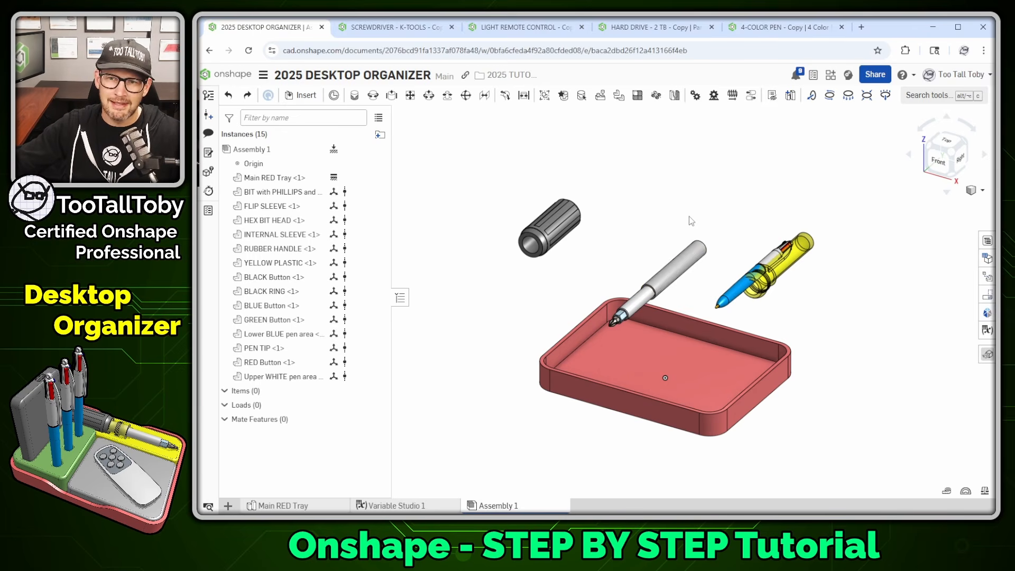
{"action": "key", "text": "ctrl+z"}
{"action": "key", "text": "ctrl+z"}
{"action": "key", "text": "ctrl+z"}
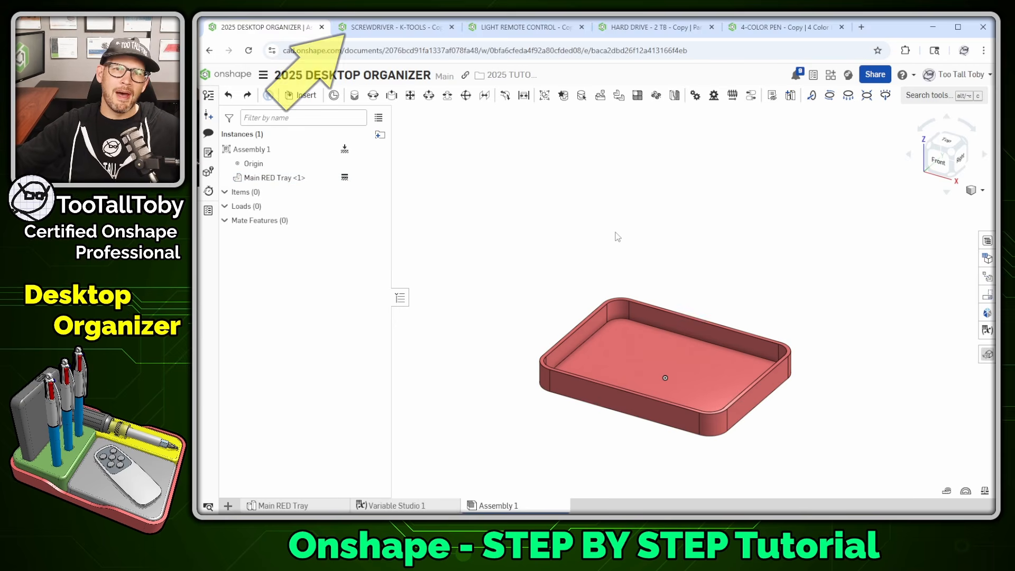
Insert the complete screwdriver Part Studio into Assembly 1 of the screwdriver document at the assembly origin
{"action": "left_click", "coordinate": [388, 33]}
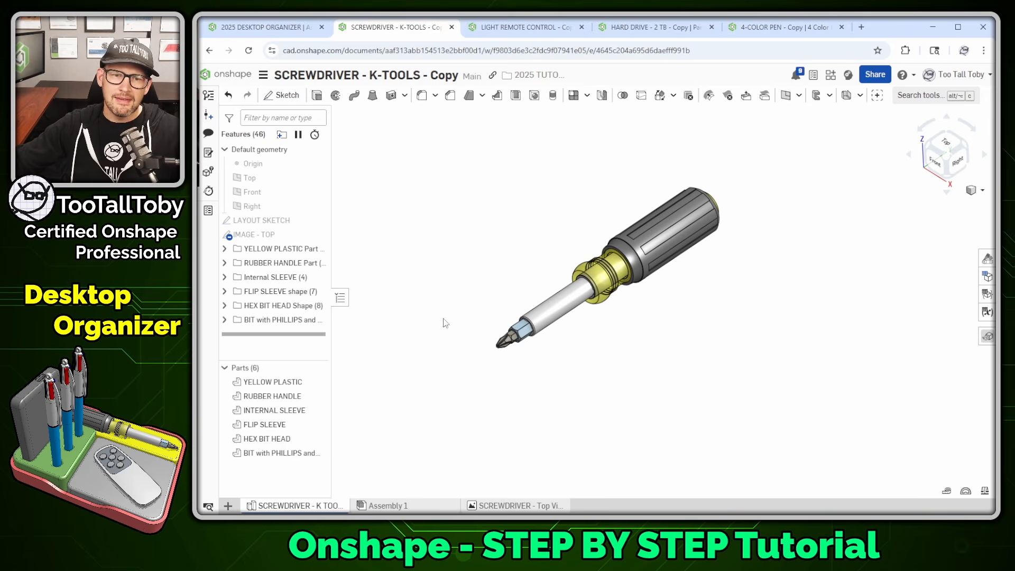
{"action": "left_click", "coordinate": [391, 504]}
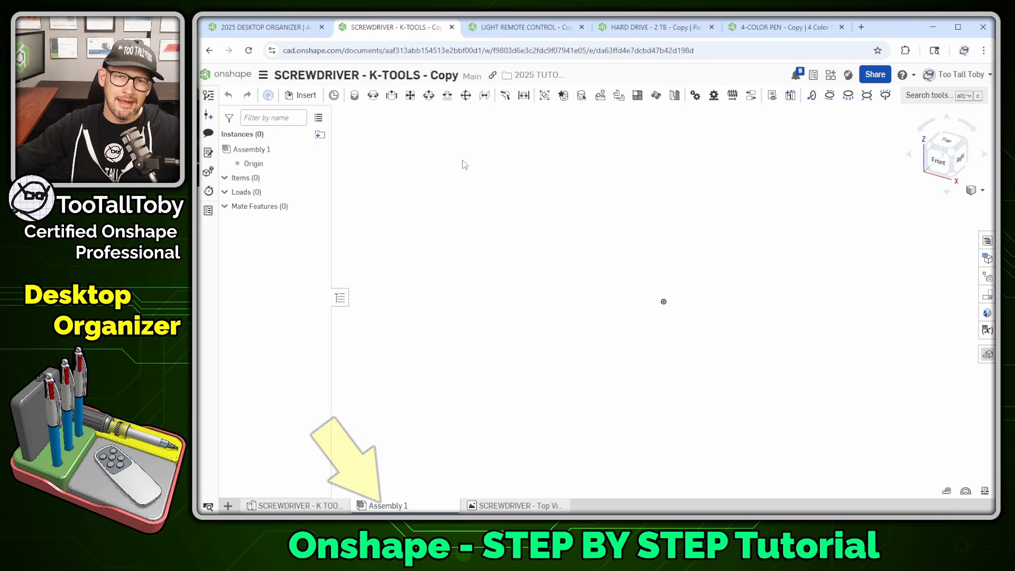
{"action": "key", "text": "s"}
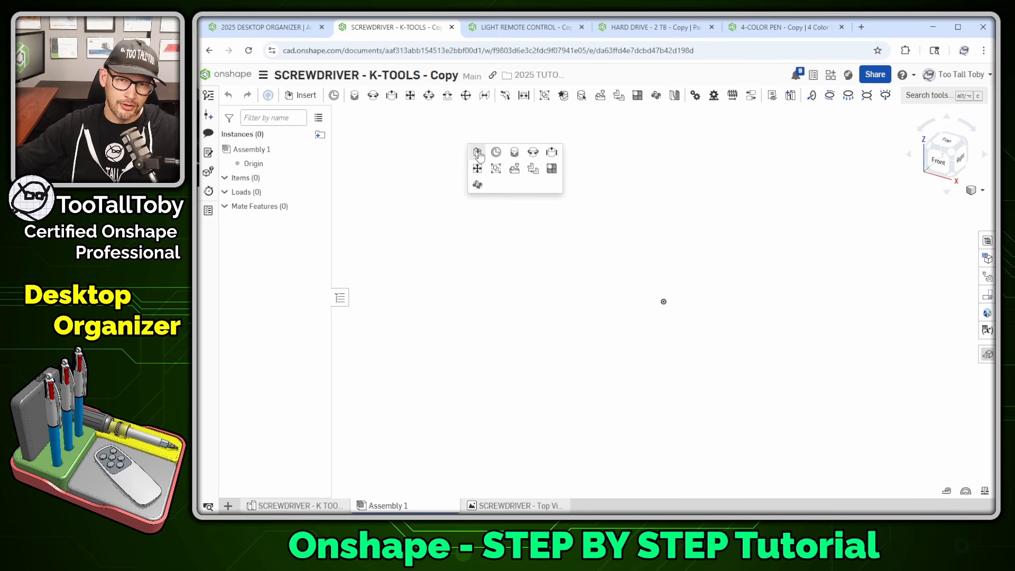
{"action": "left_click", "coordinate": [477, 153]}
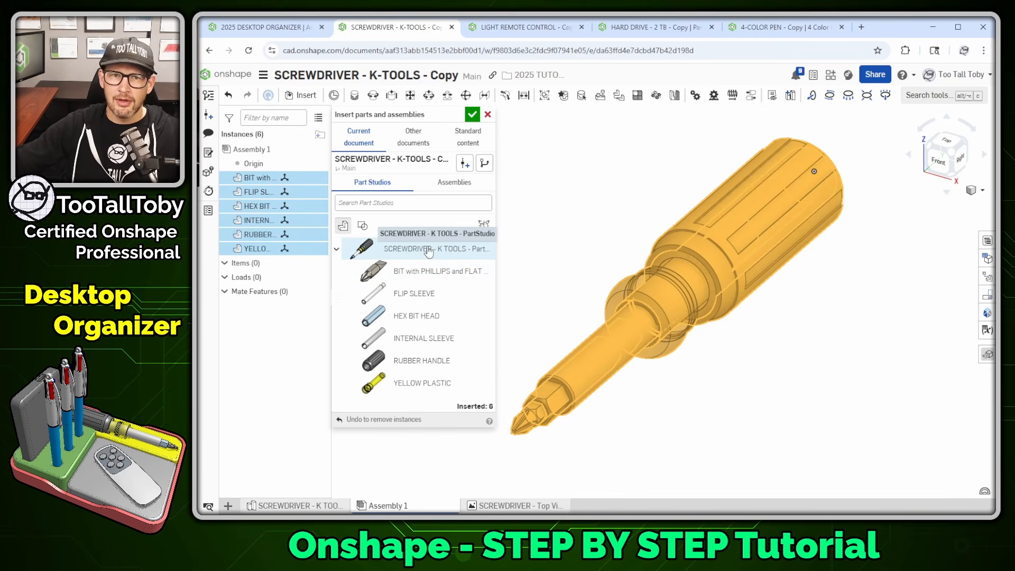
{"action": "left_click", "coordinate": [472, 115]}
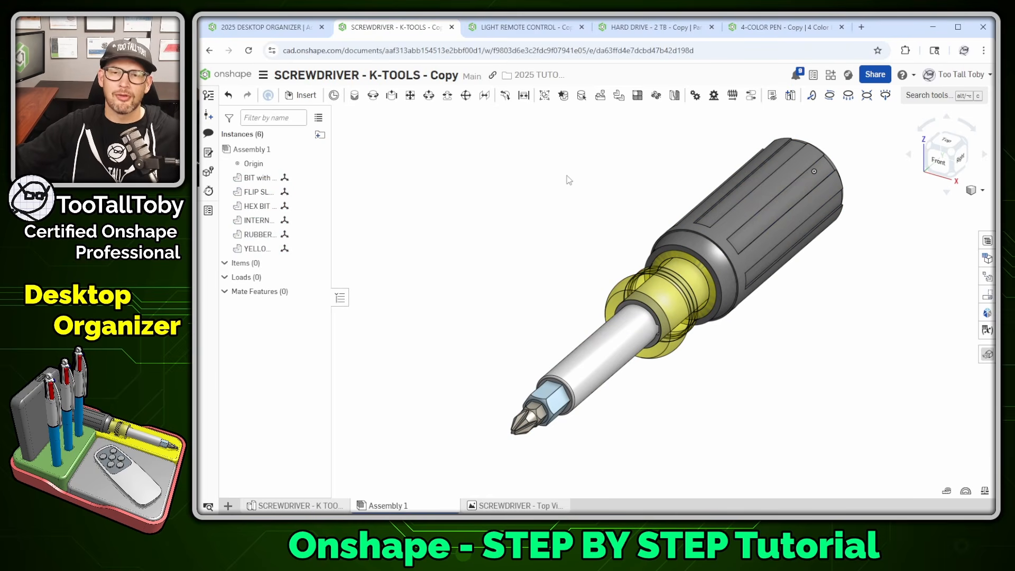
Fix the RUBBER HANDLE instance in place in the screwdriver assembly
{"action": "right_click", "coordinate": [684, 224]}
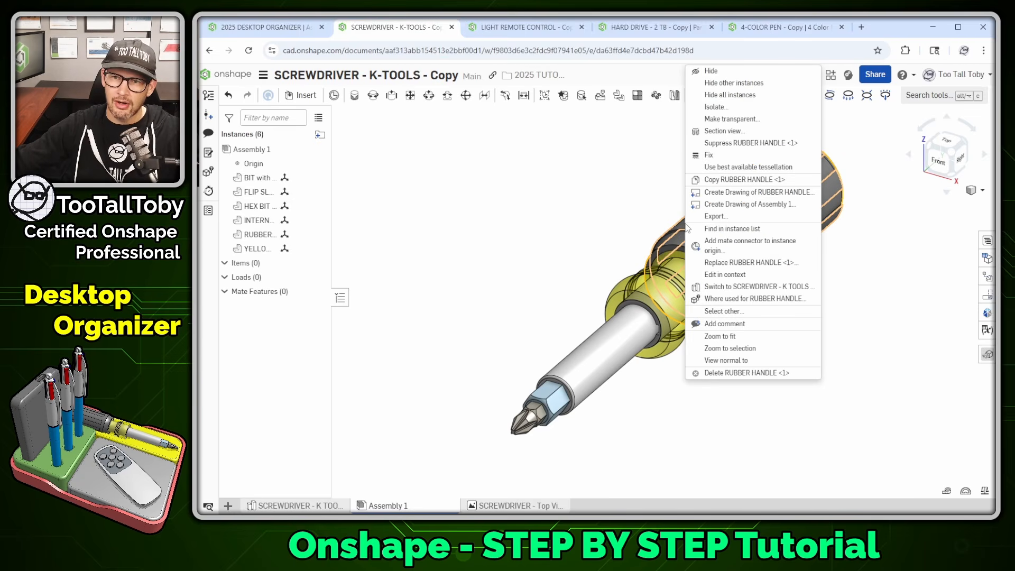
{"action": "left_click", "coordinate": [707, 154]}
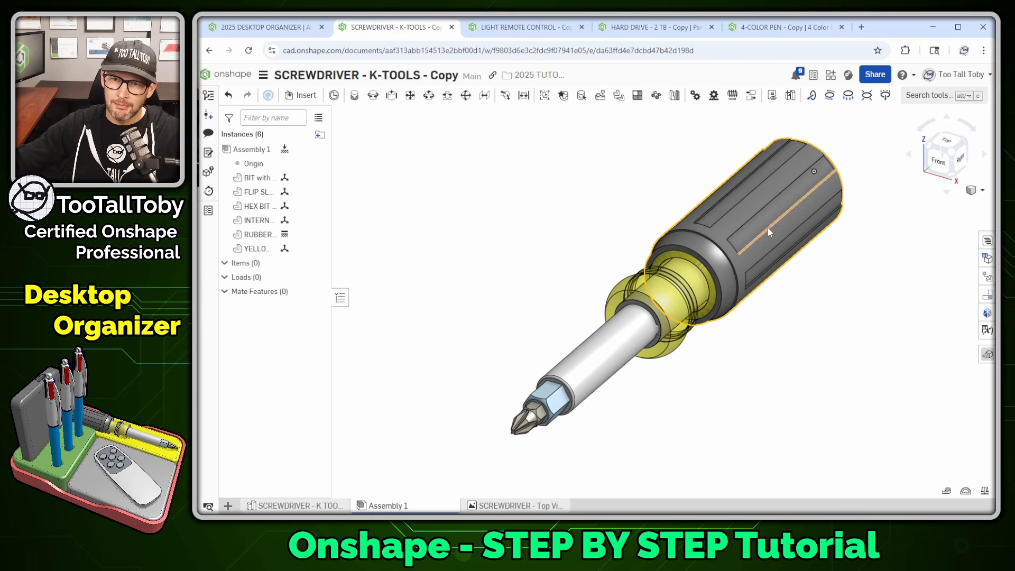
{"action": "scroll", "coordinate": [768, 229], "scroll_direction": "down", "scroll_amount": 3}
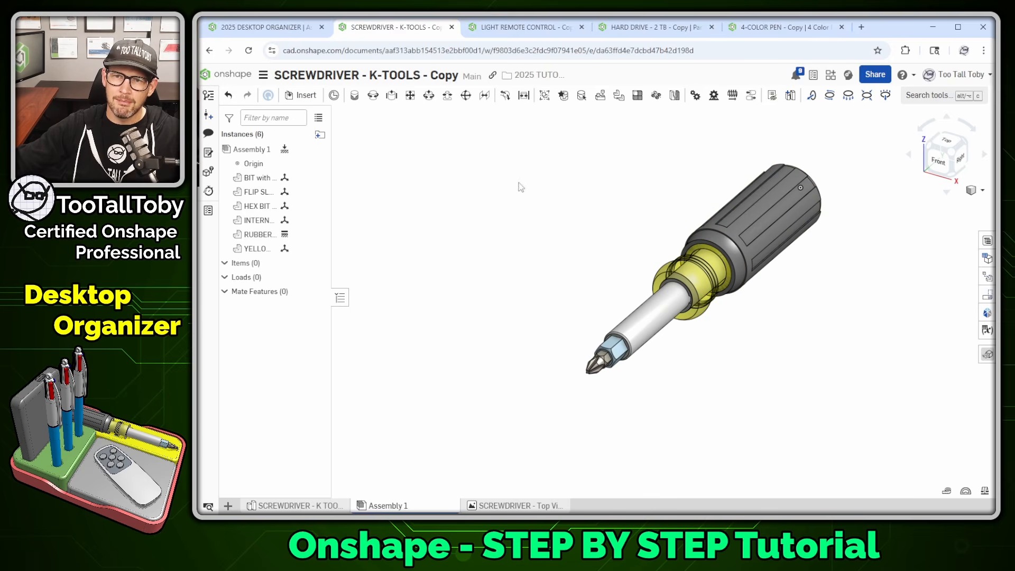
Group all six screwdriver parts together so they move as one unit
{"action": "left_click_drag", "start_coordinate": [489, 138], "coordinate": [868, 415]}
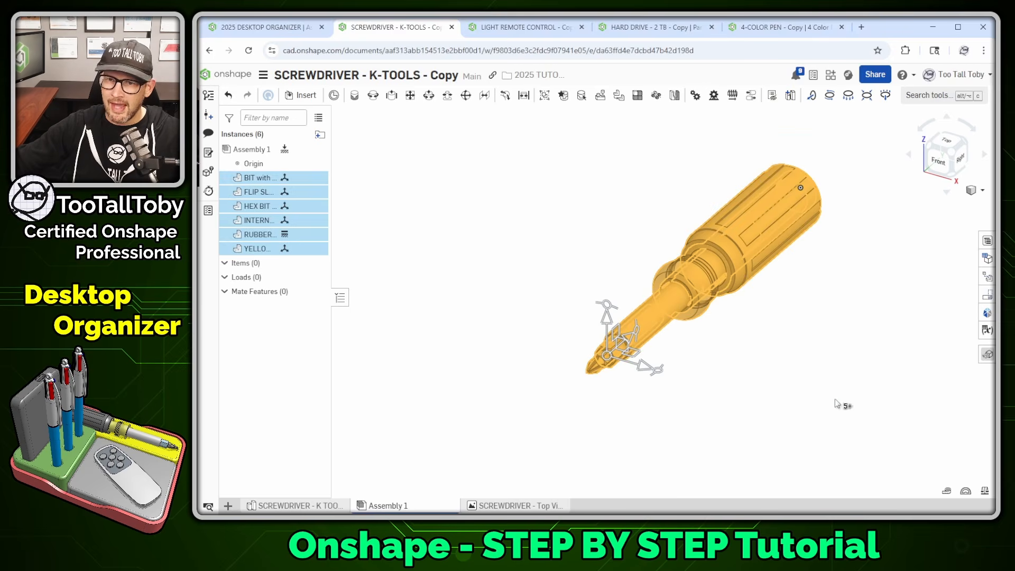
{"action": "key", "text": "s"}
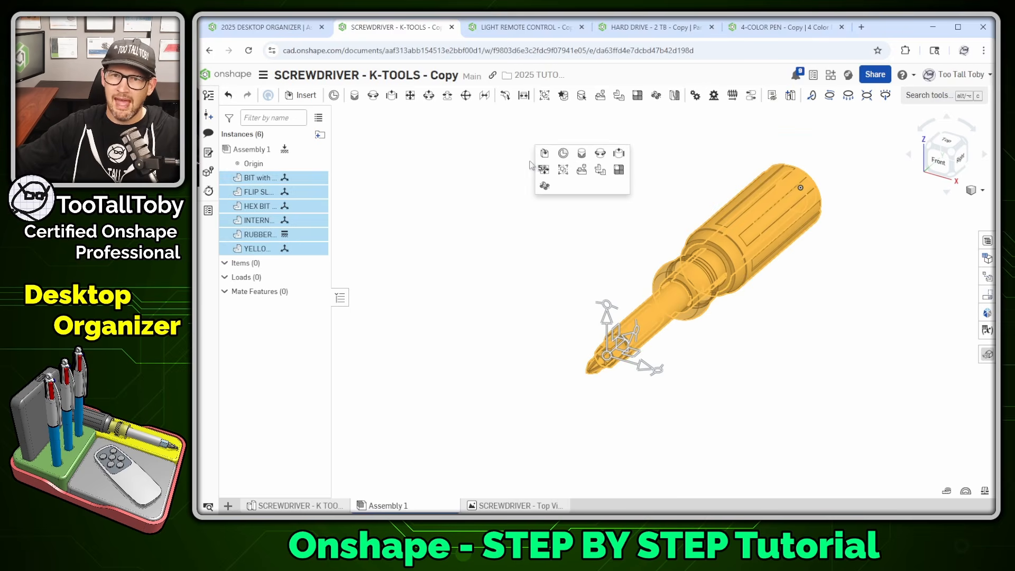
{"action": "left_click", "coordinate": [563, 171]}
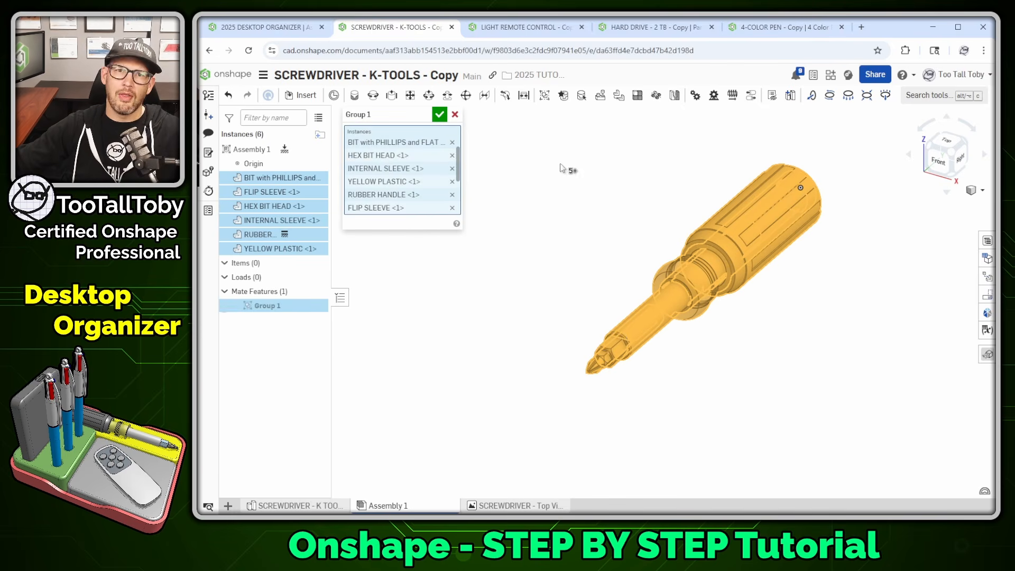
{"action": "left_click", "coordinate": [439, 114]}
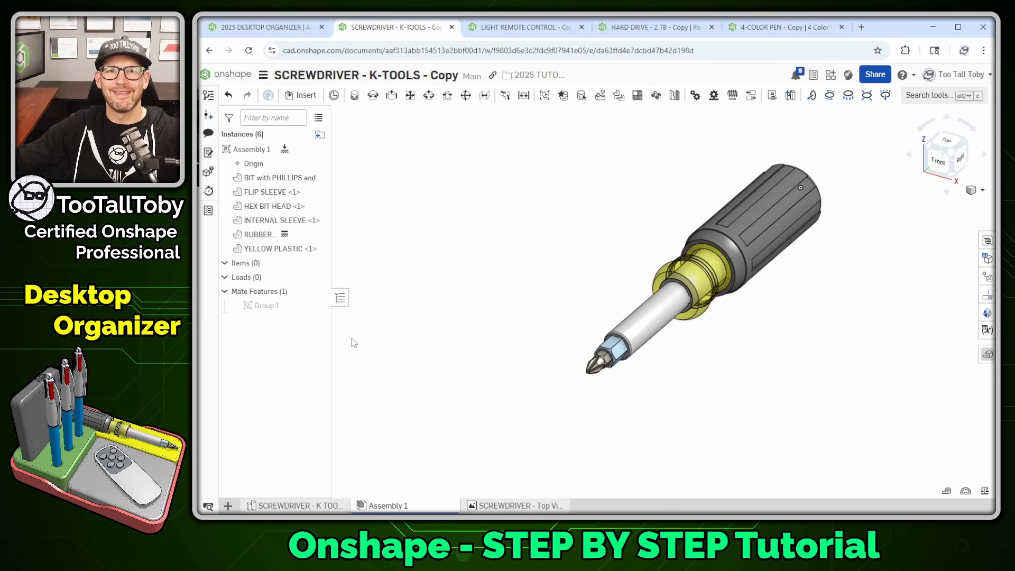
Rename Assembly 1 as SCREWDRIVER Assm and widen the instance list so full names are readable
{"action": "right_click", "coordinate": [386, 509]}
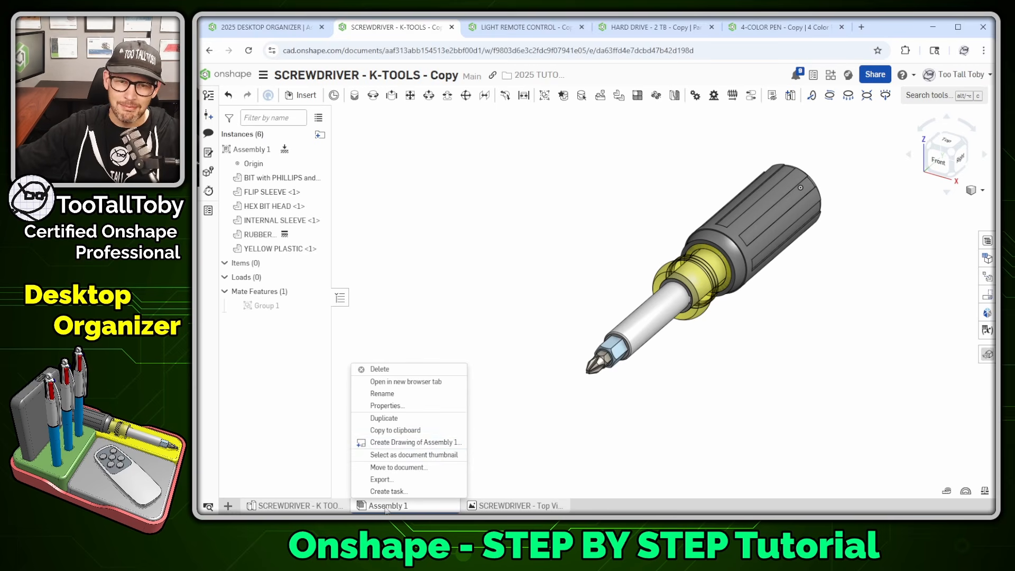
{"action": "left_click", "coordinate": [397, 392]}
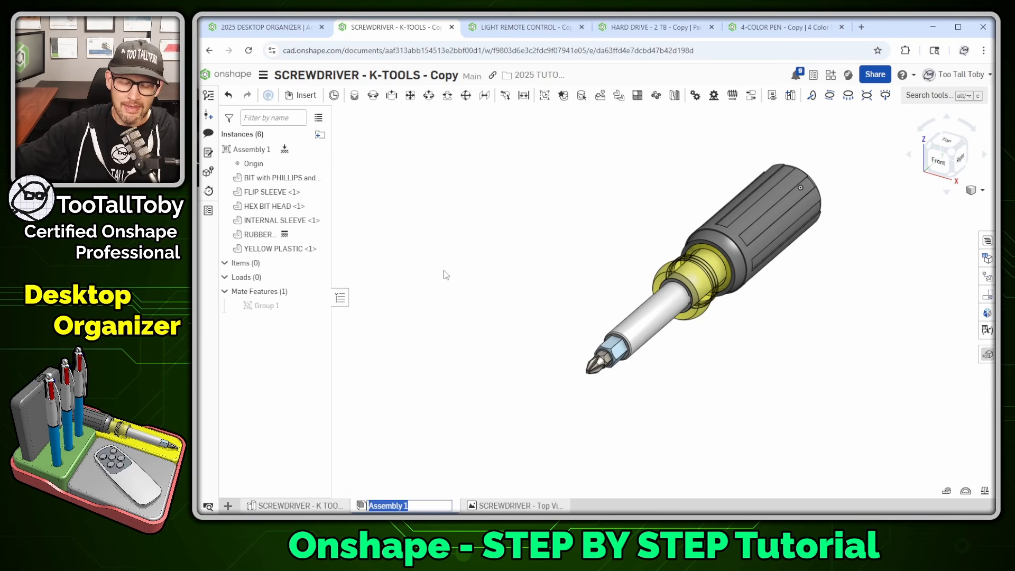
{"action": "type", "text": "SC"}
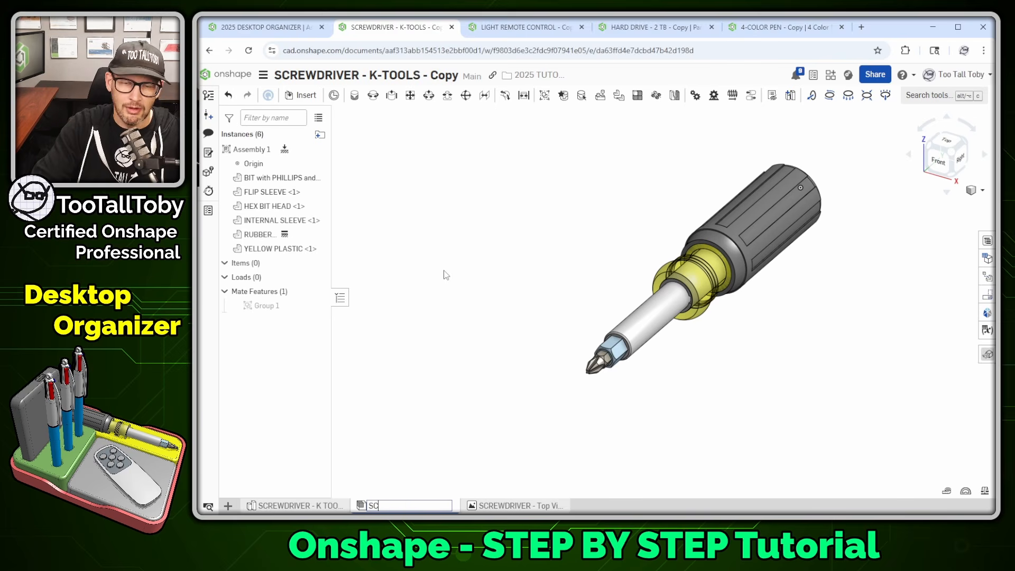
{"action": "type", "text": "REWDRIVER Ass"}
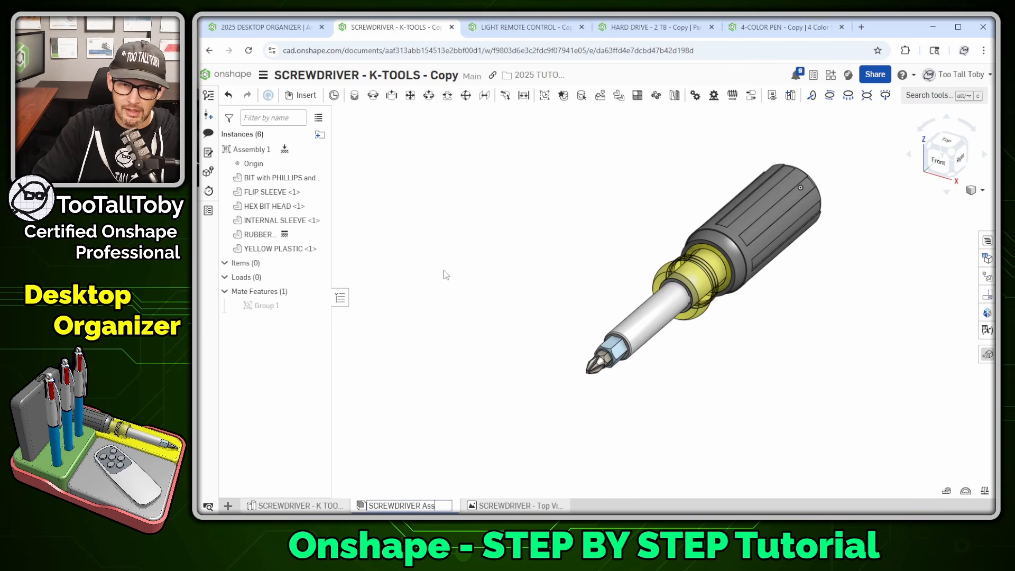
{"action": "type", "text": "m"}
{"action": "key", "text": "Return"}
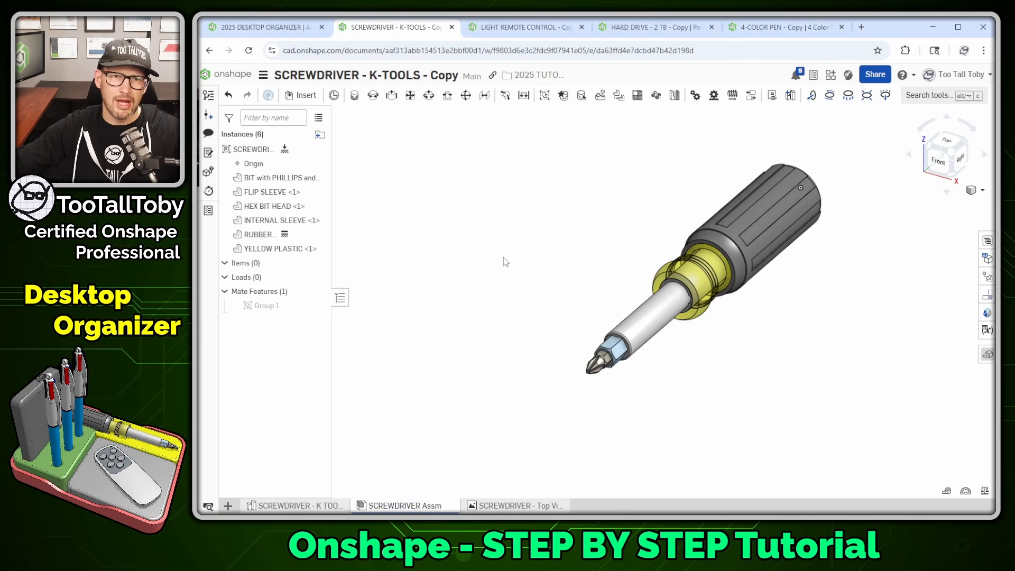
{"action": "left_click_drag", "start_coordinate": [331, 258], "coordinate": [405, 256]}
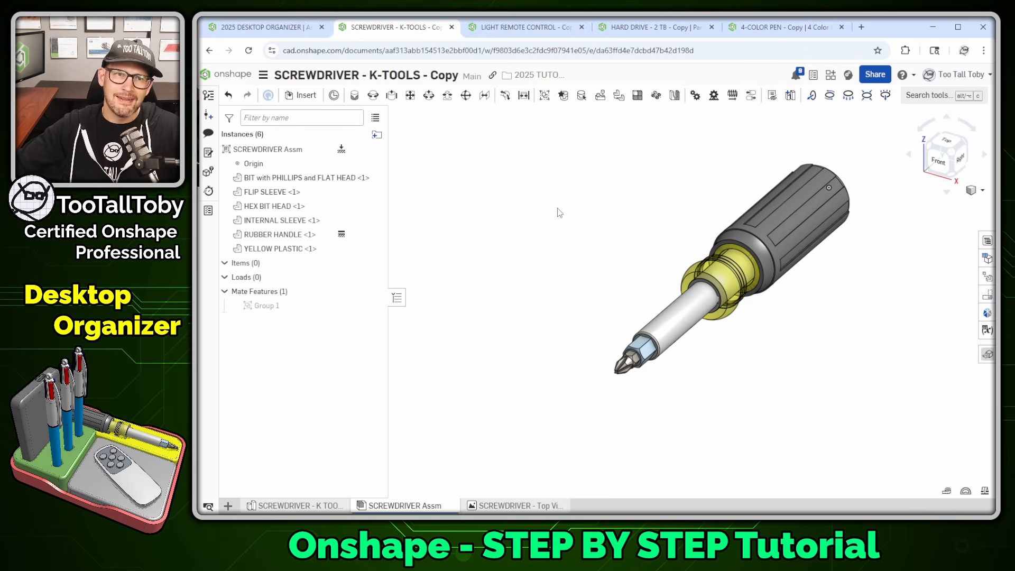
{"action": "left_click", "coordinate": [208, 99]}
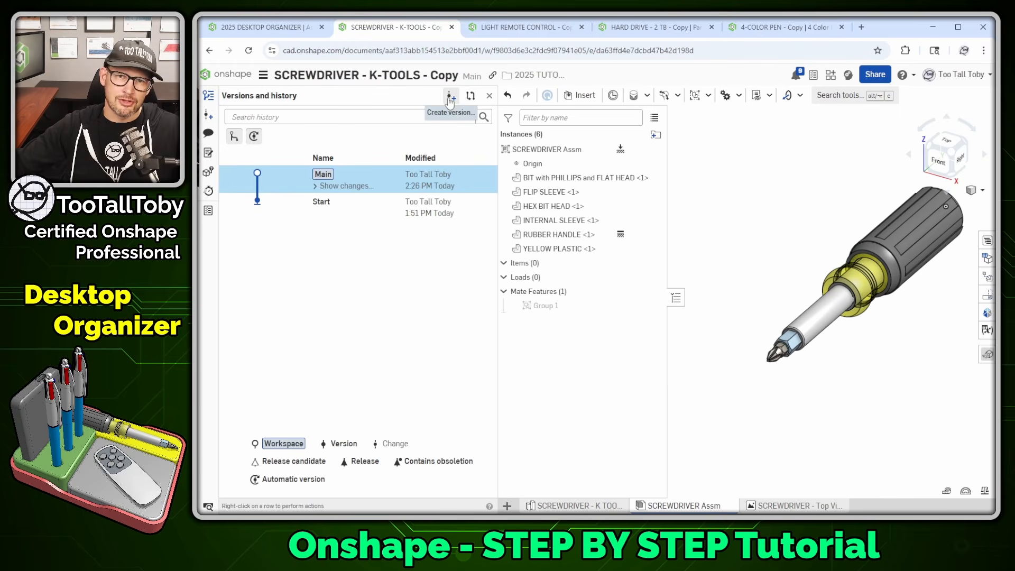
{"action": "left_click", "coordinate": [209, 98]}
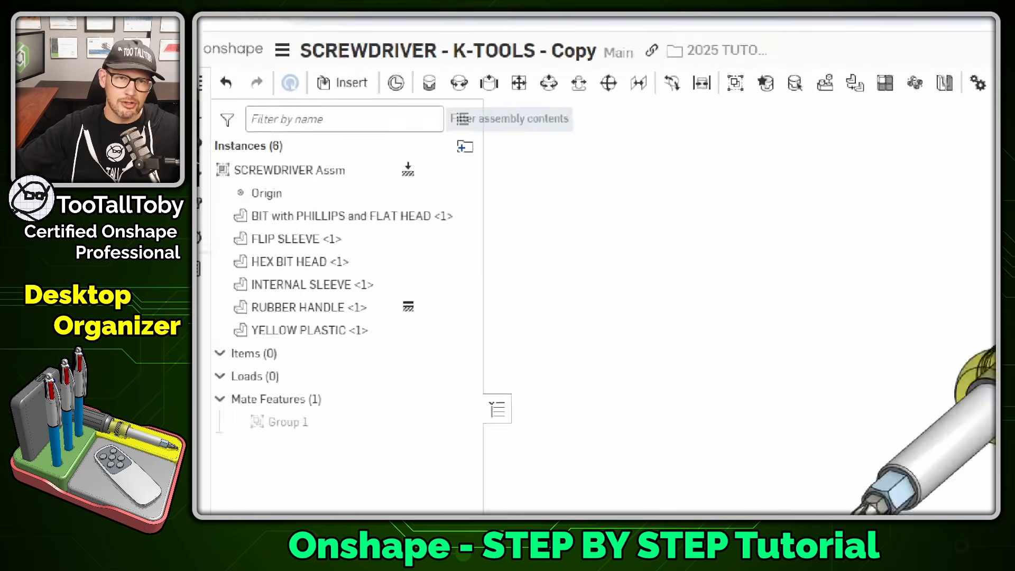
{"action": "left_click_drag", "start_coordinate": [234, 96], "coordinate": [349, 44], "text": "ctrl+shift"}
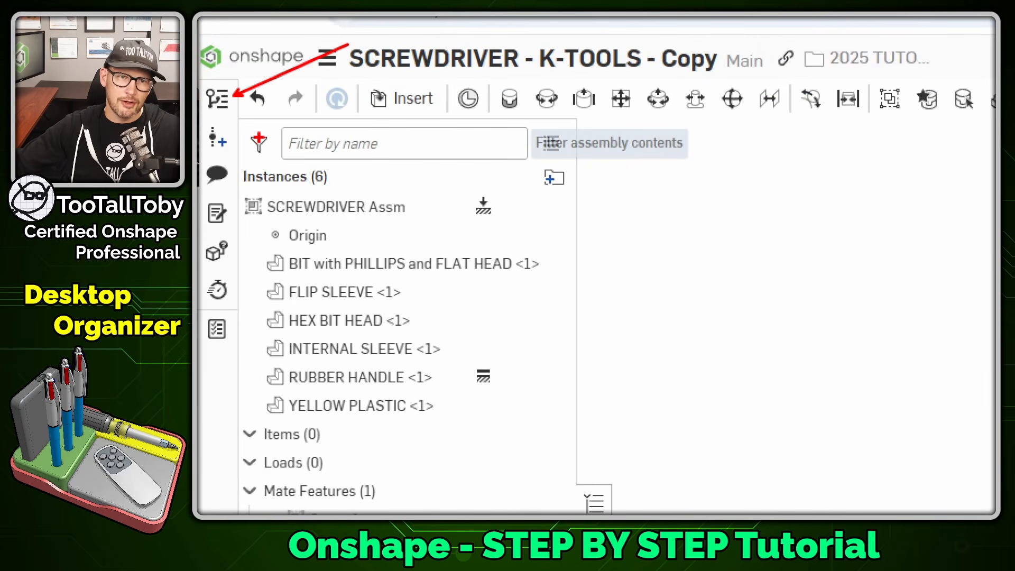
{"action": "left_click_drag", "start_coordinate": [233, 148], "coordinate": [392, 219], "text": "ctrl+shift"}
{"action": "key", "text": "Escape"}
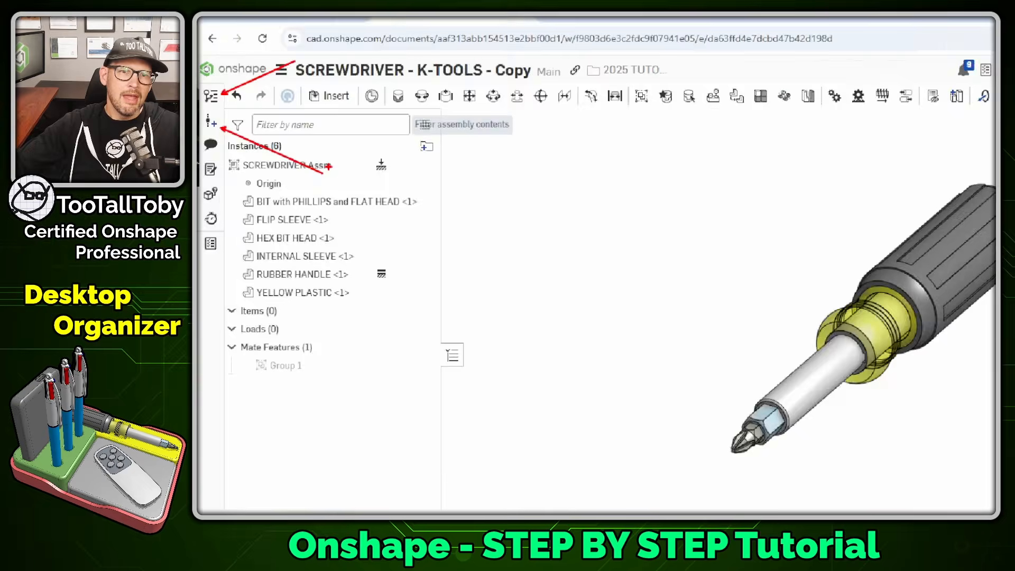
Create version V1 of the screwdriver document from the Main workspace
{"action": "left_click", "coordinate": [207, 116]}
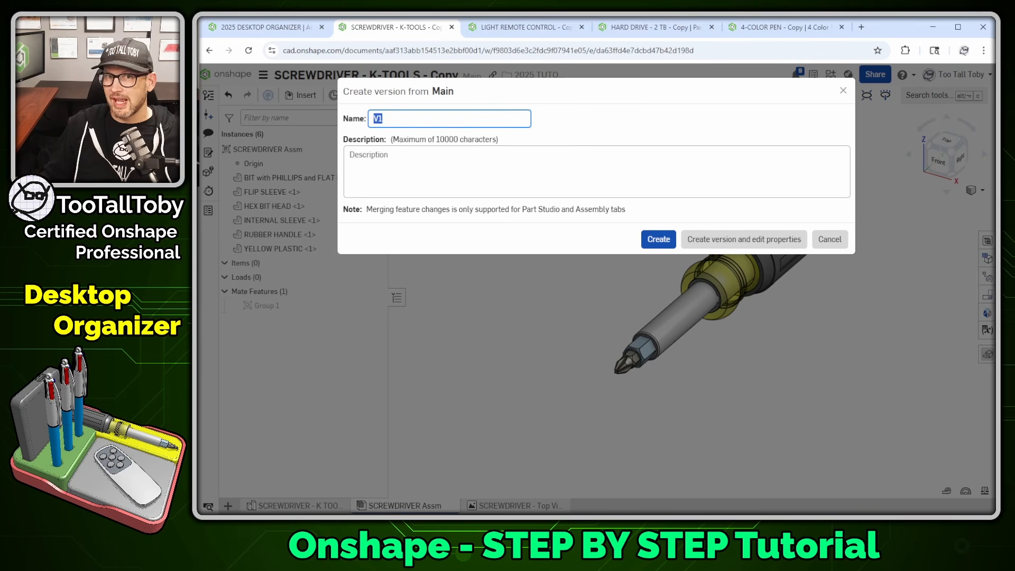
{"action": "left_click", "coordinate": [658, 239]}
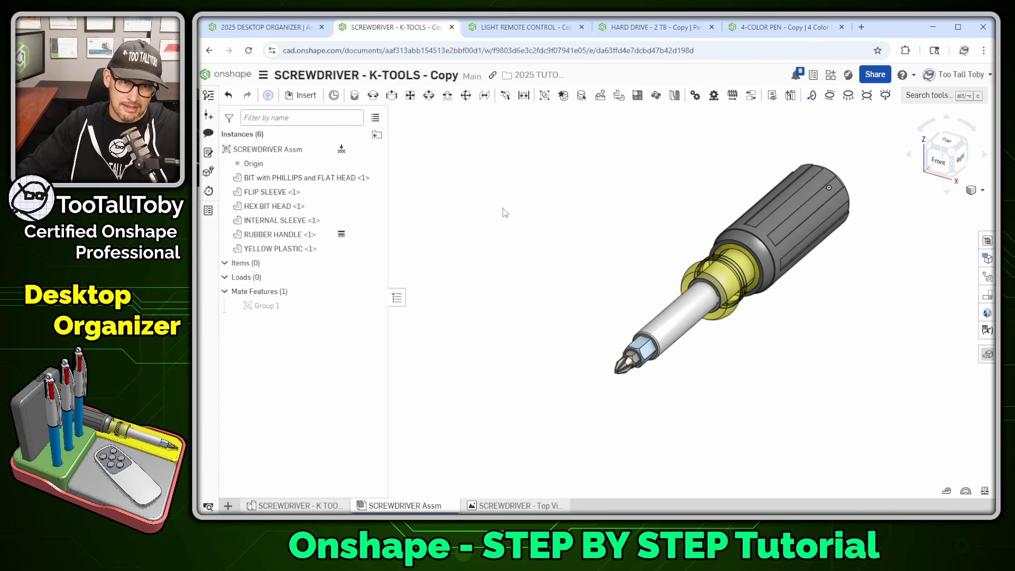
Open the screwdriver document's version history, compare version V1 with Main, and return to the Main workspace
{"action": "left_click", "coordinate": [208, 98]}
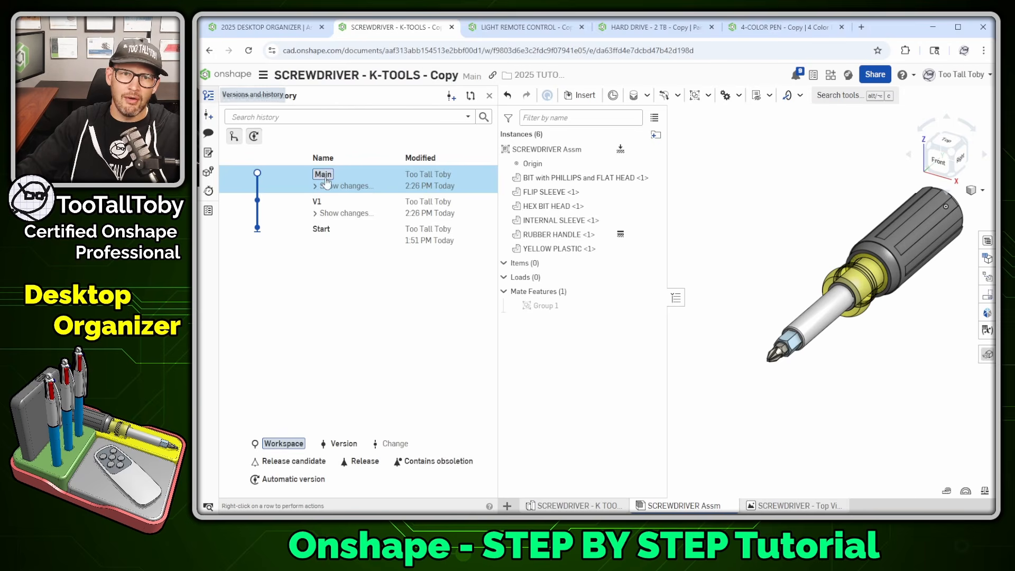
{"action": "left_click", "coordinate": [323, 208]}
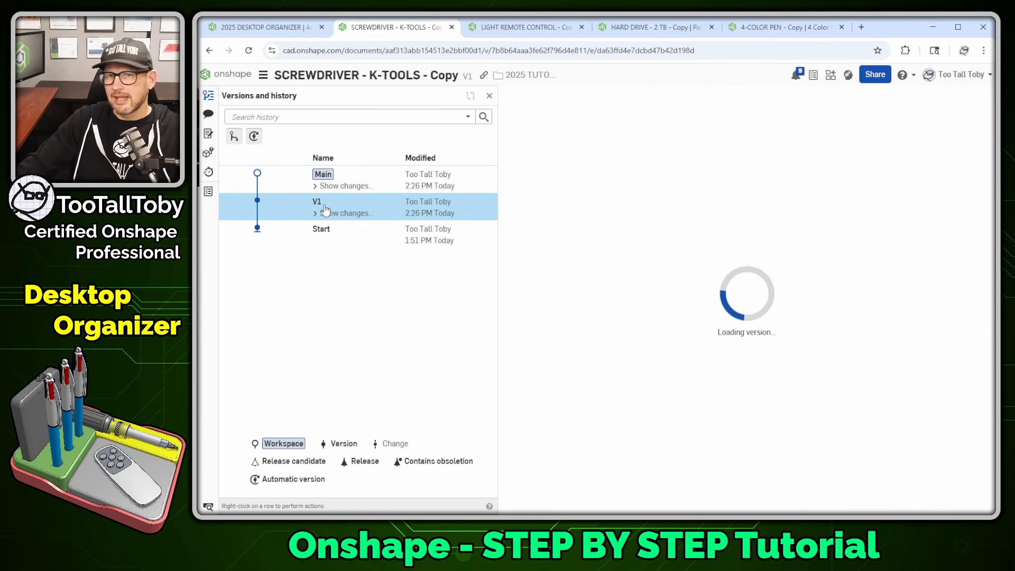
{"action": "left_click", "coordinate": [350, 177]}
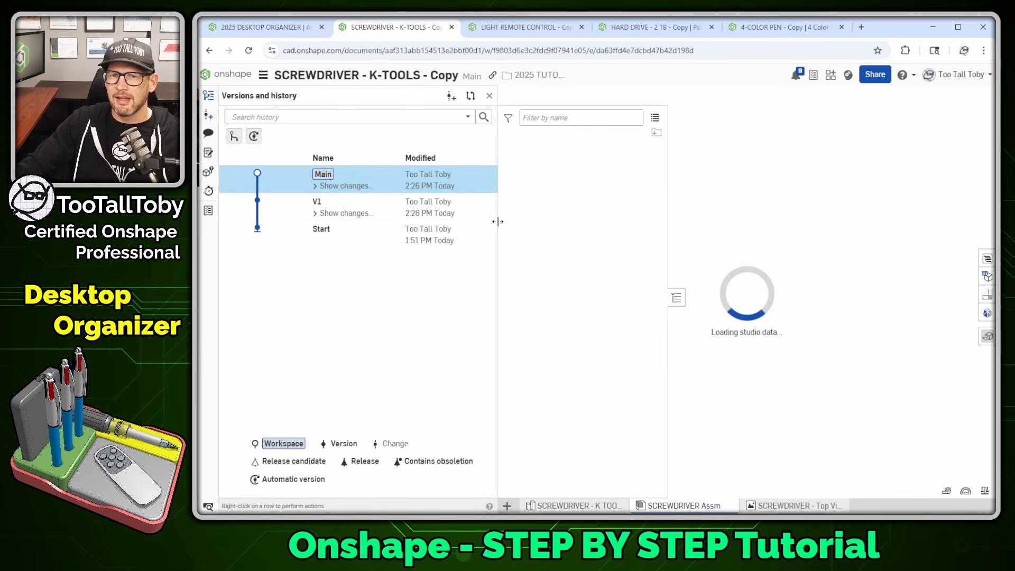
{"action": "left_click", "coordinate": [357, 209]}
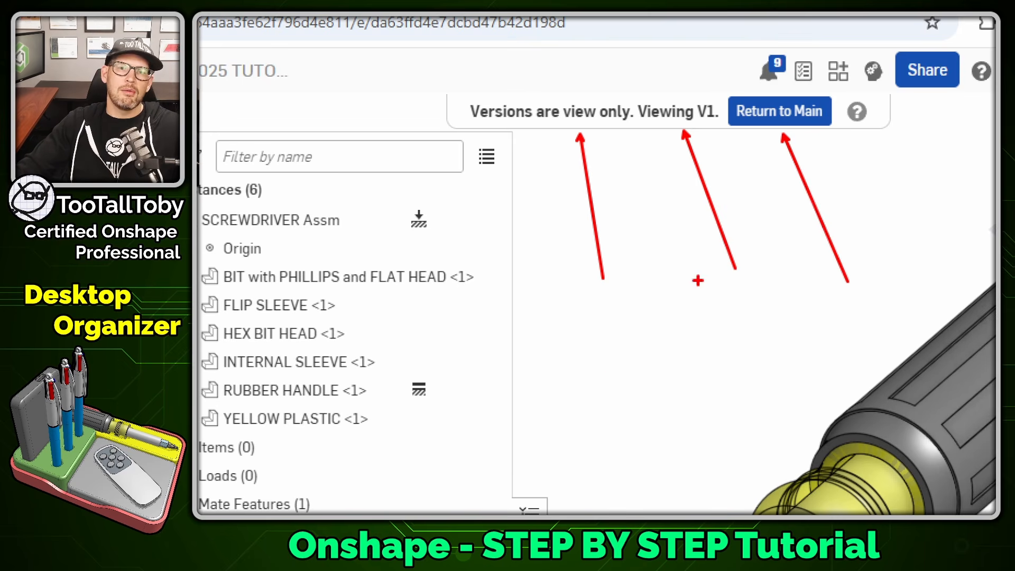
{"action": "mouse_move", "coordinate": [734, 129]}
{"action": "left_mouse_down"}
{"action": "mouse_move", "coordinate": [836, 117]}
{"action": "mouse_move", "coordinate": [751, 92]}
{"action": "left_mouse_up"}
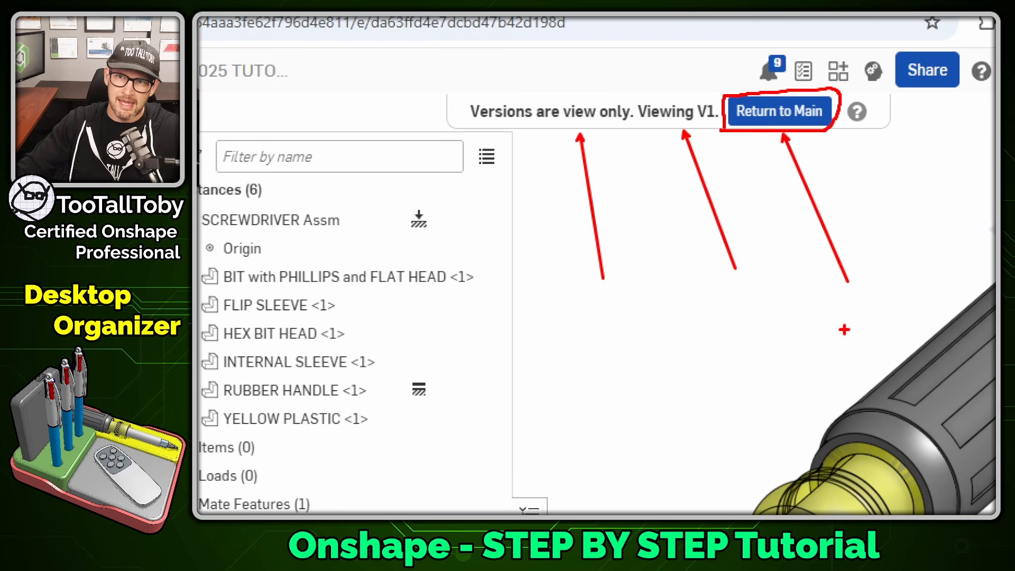
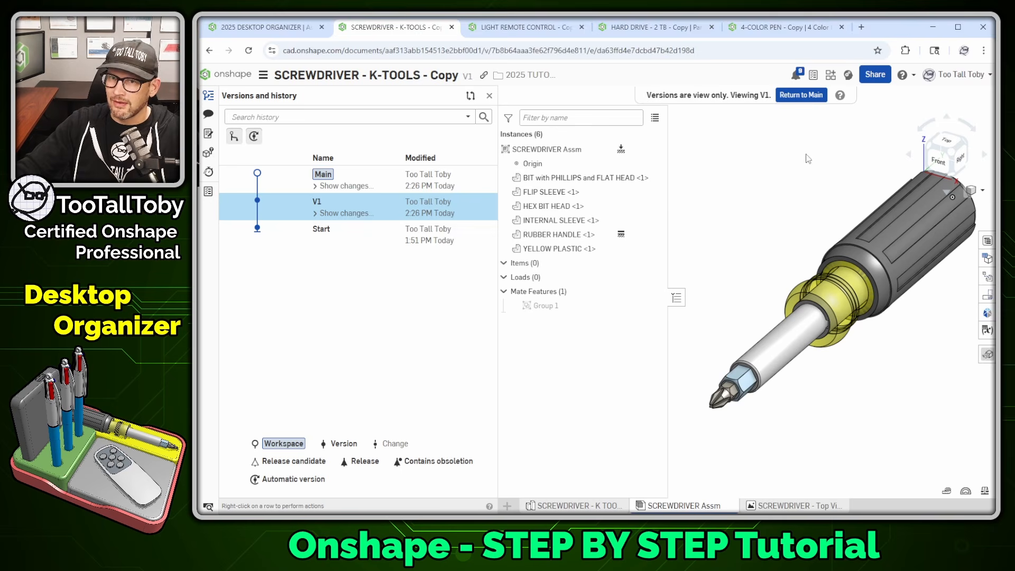
{"action": "left_click", "coordinate": [801, 95]}
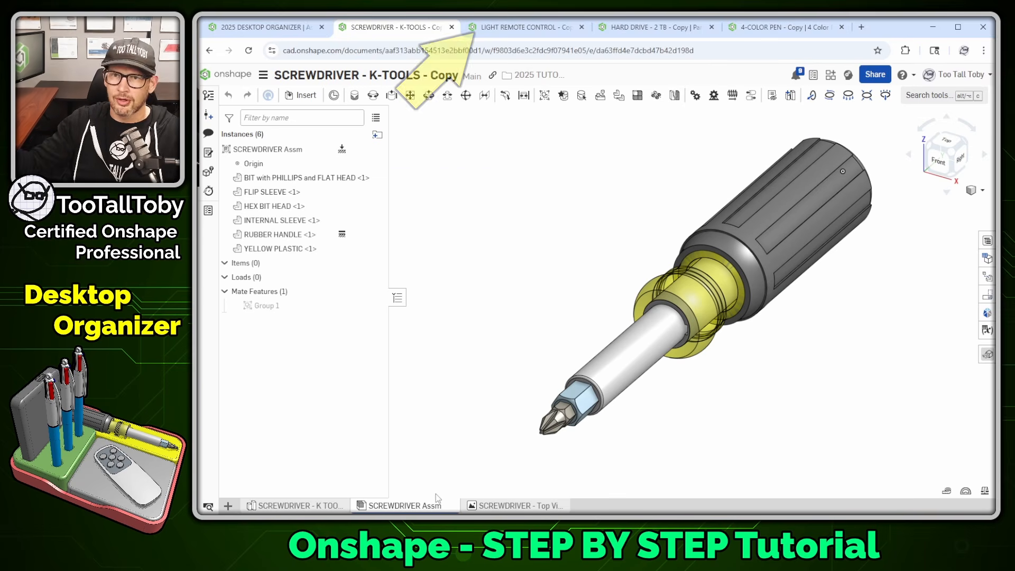
Open Assembly 1 in the LIGHT REMOTE CONTROL - Copy document and insert the entire REMOTE - Partstudio
{"action": "left_click", "coordinate": [529, 27]}
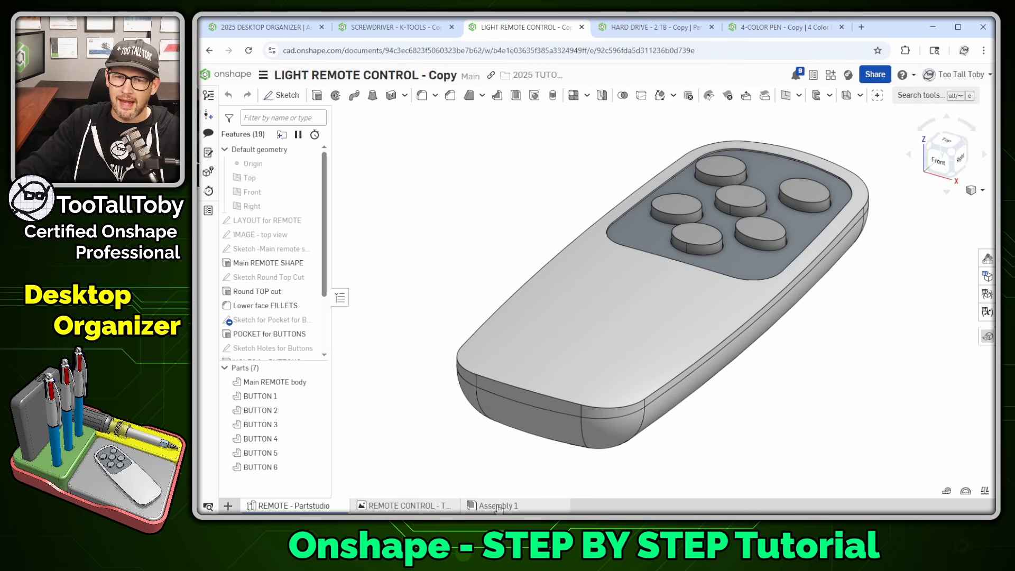
{"action": "left_click", "coordinate": [497, 506]}
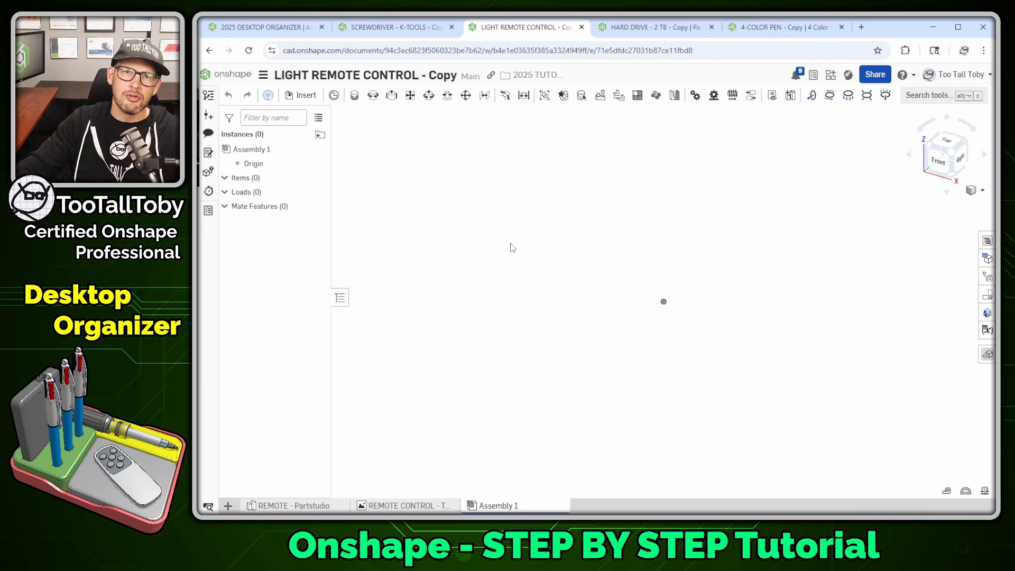
{"action": "key", "text": "s"}
{"action": "left_click", "coordinate": [446, 154]}
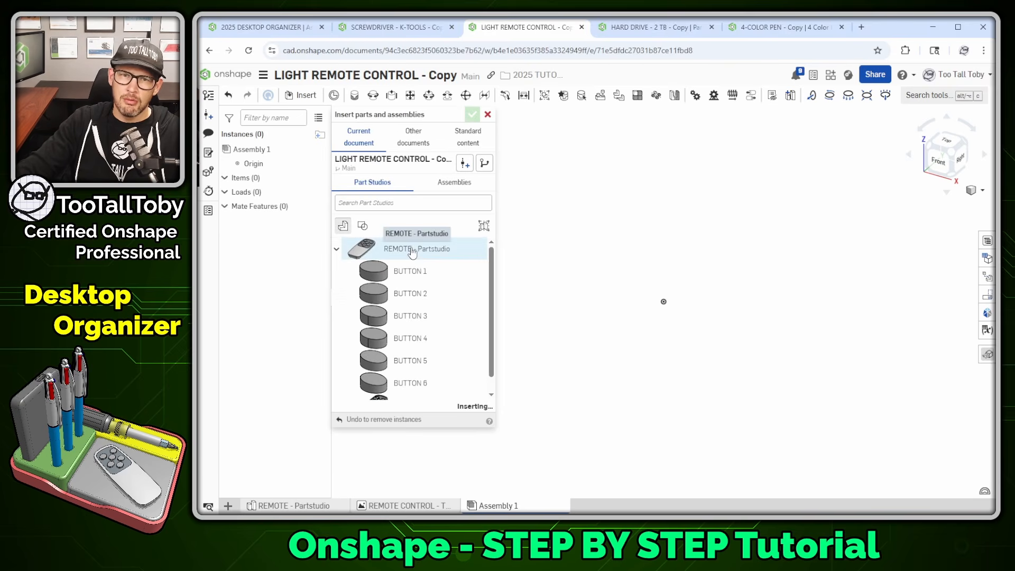
{"action": "left_click", "coordinate": [472, 115]}
Fix the Main REMOTE body in place and group it with all six buttons
{"action": "right_click", "coordinate": [571, 304]}
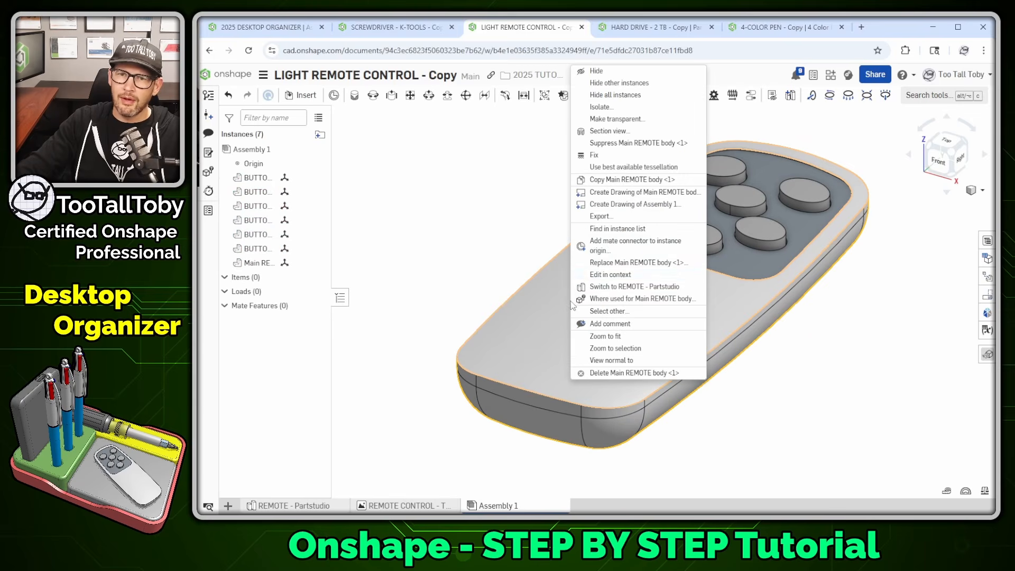
{"action": "left_click", "coordinate": [594, 155]}
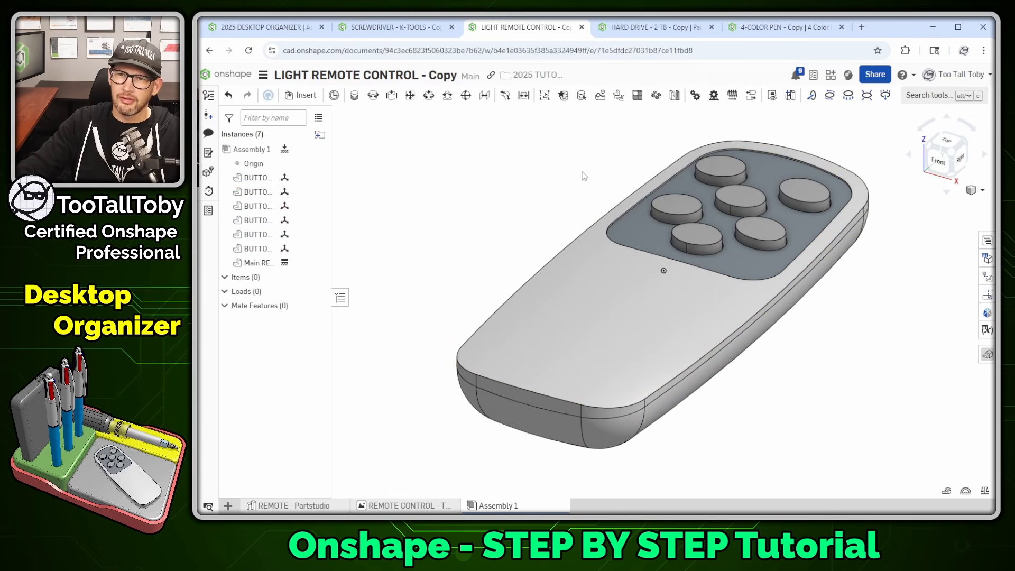
{"action": "left_click_drag", "start_coordinate": [449, 138], "coordinate": [877, 451]}
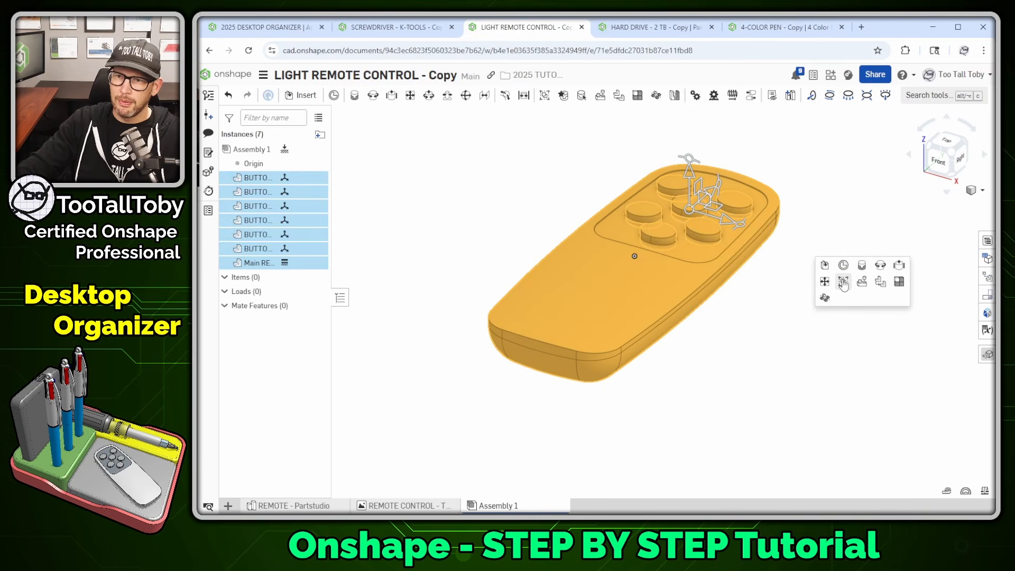
{"action": "left_click", "coordinate": [843, 283]}
{"action": "left_click", "coordinate": [437, 111]}
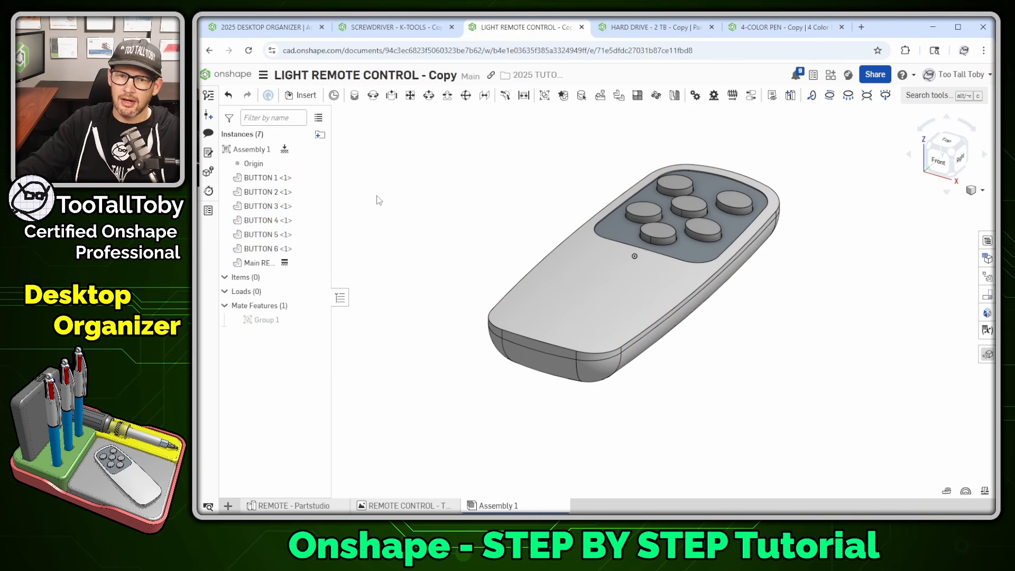
Rename the remote control's Assembly 1 as REMOTE - Assm
{"action": "right_click", "coordinate": [503, 509]}
{"action": "left_click", "coordinate": [498, 397]}
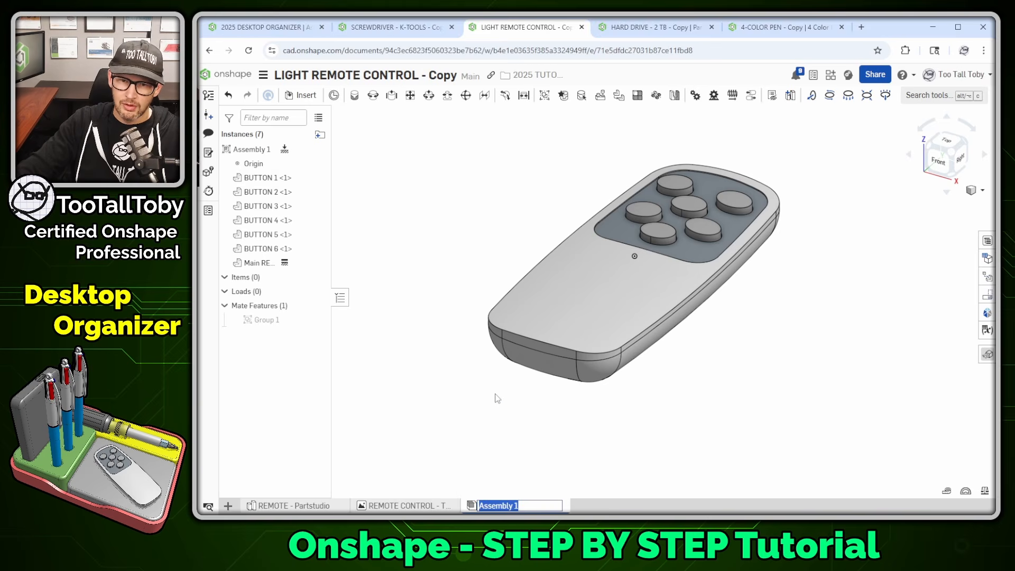
{"action": "type", "text": "REMOTE - As"}
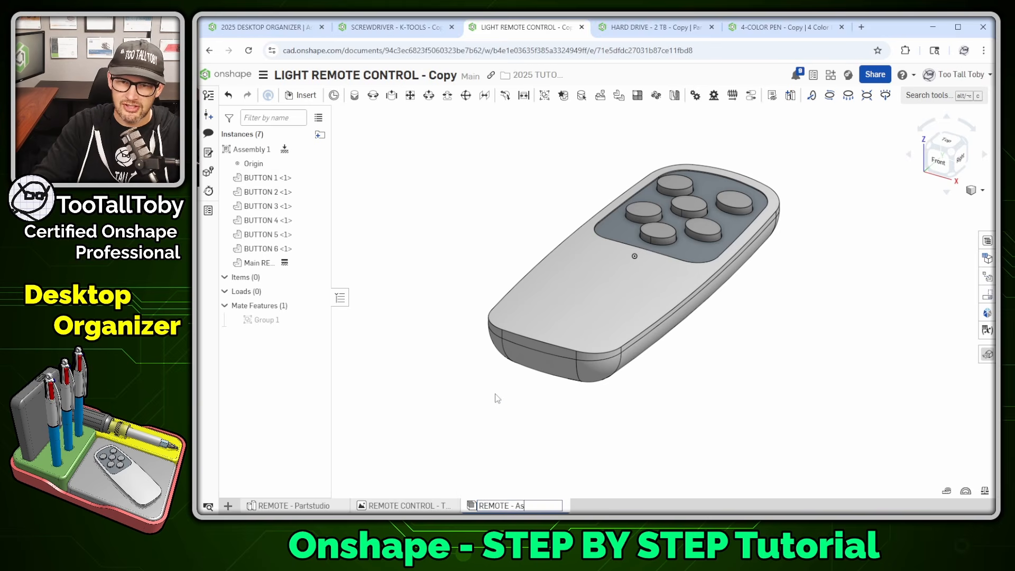
{"action": "type", "text": "sm"}
{"action": "key", "text": "Return"}
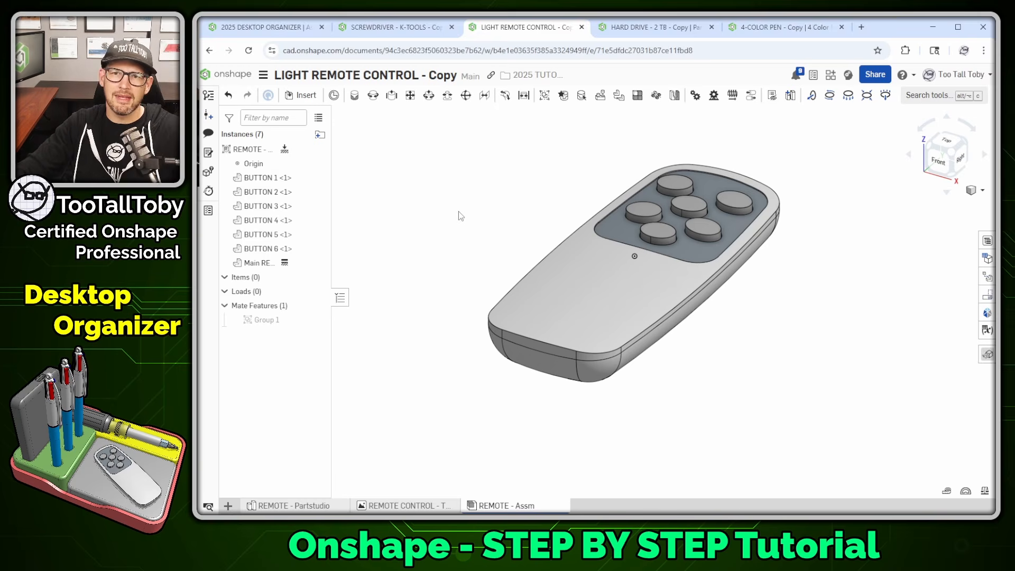
Create version V1 of the remote control document and version V1 of the HARD DRIVE - 2 TB - Copy document
{"action": "left_click", "coordinate": [208, 116]}
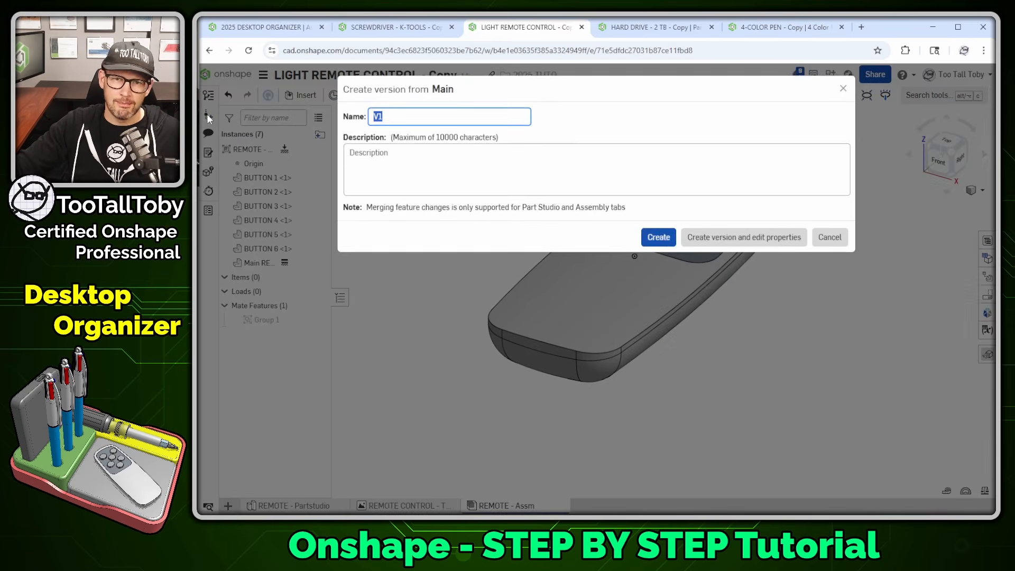
{"action": "left_click", "coordinate": [646, 234]}
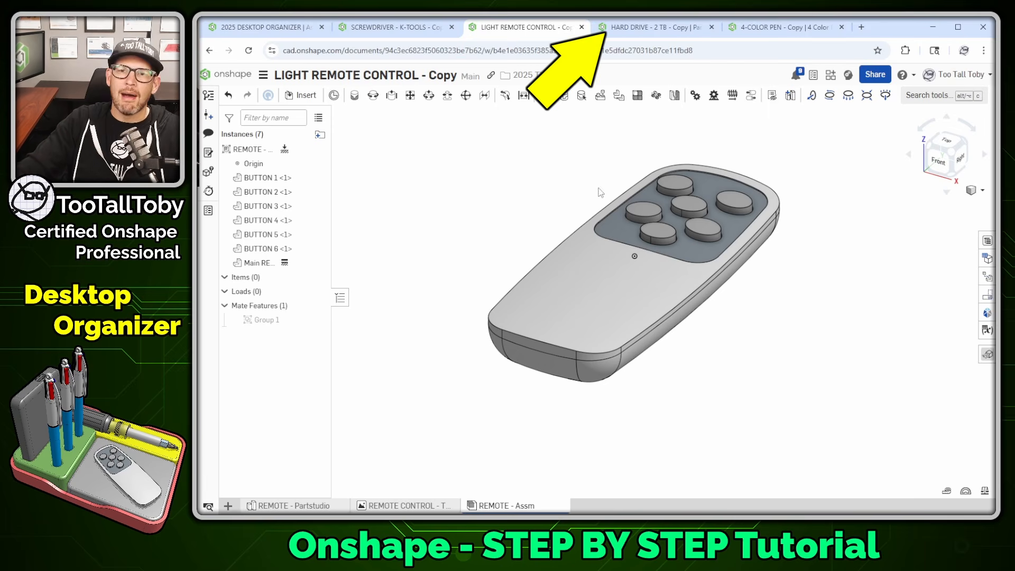
{"action": "left_click", "coordinate": [636, 27]}
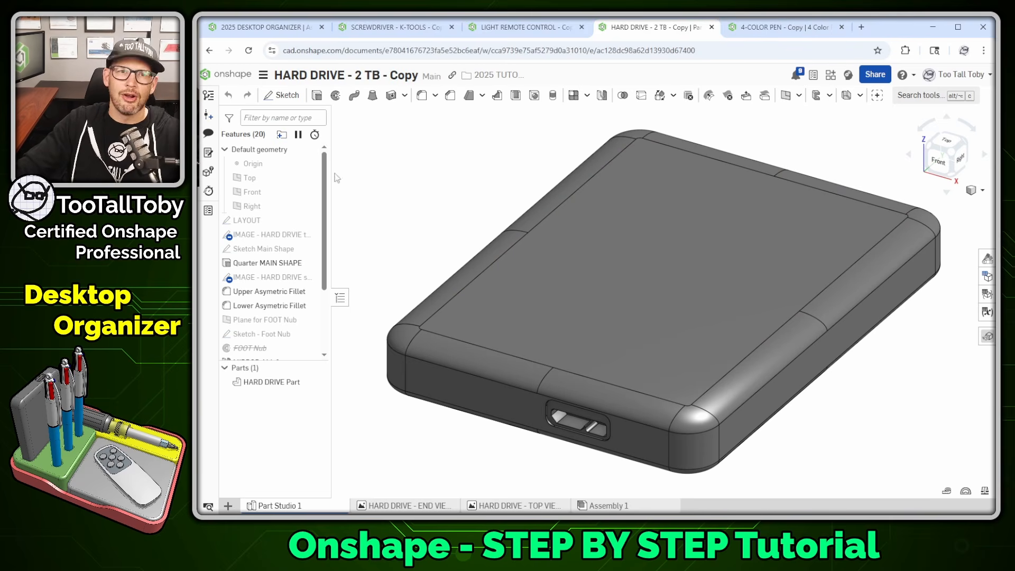
{"action": "left_click", "coordinate": [209, 115]}
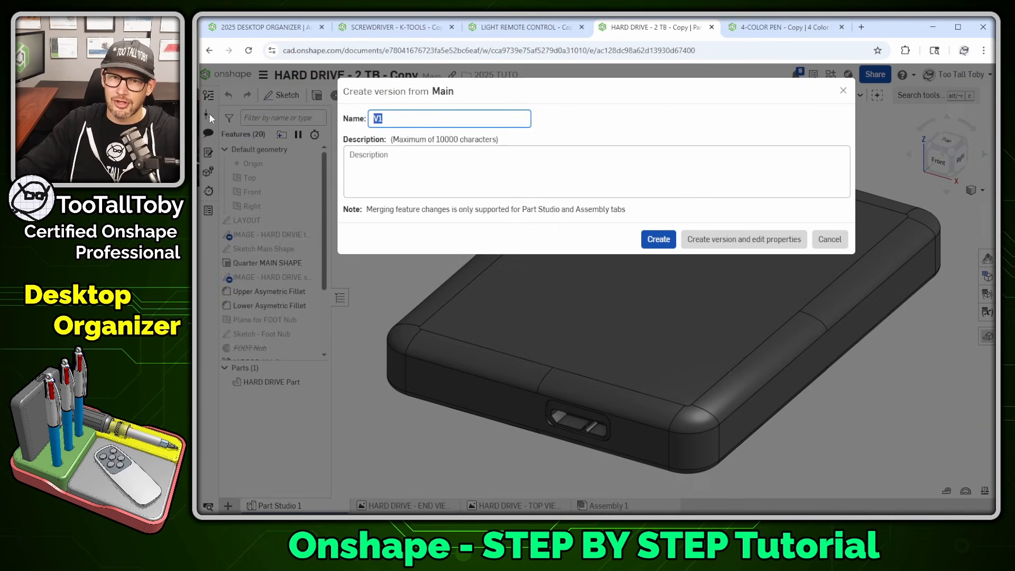
{"action": "left_click", "coordinate": [658, 239]}
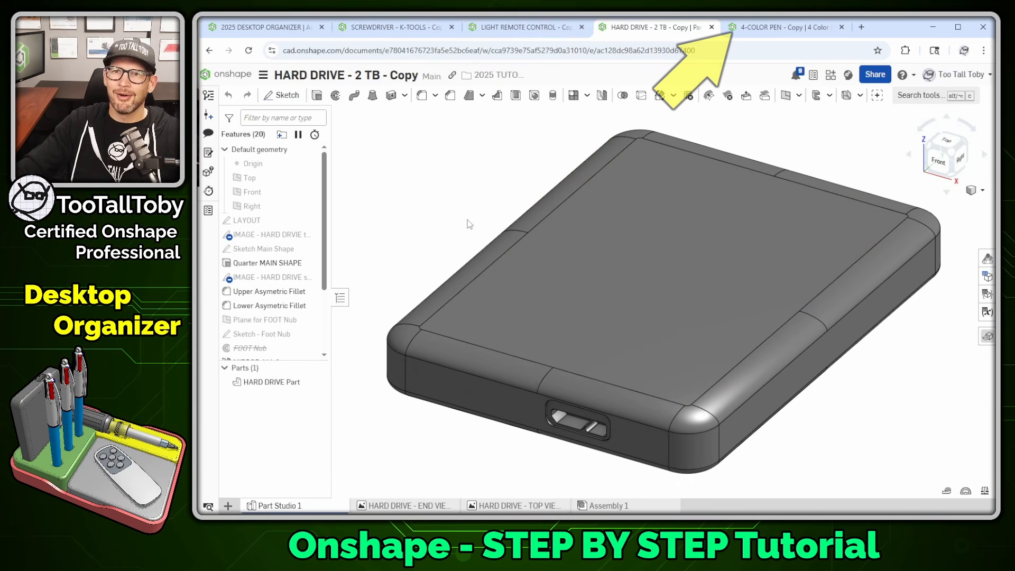
Open Assembly 1 in the 4-COLOR PEN - Copy document and insert the entire 4 Color Pen PartStudio
{"action": "left_click", "coordinate": [769, 30]}
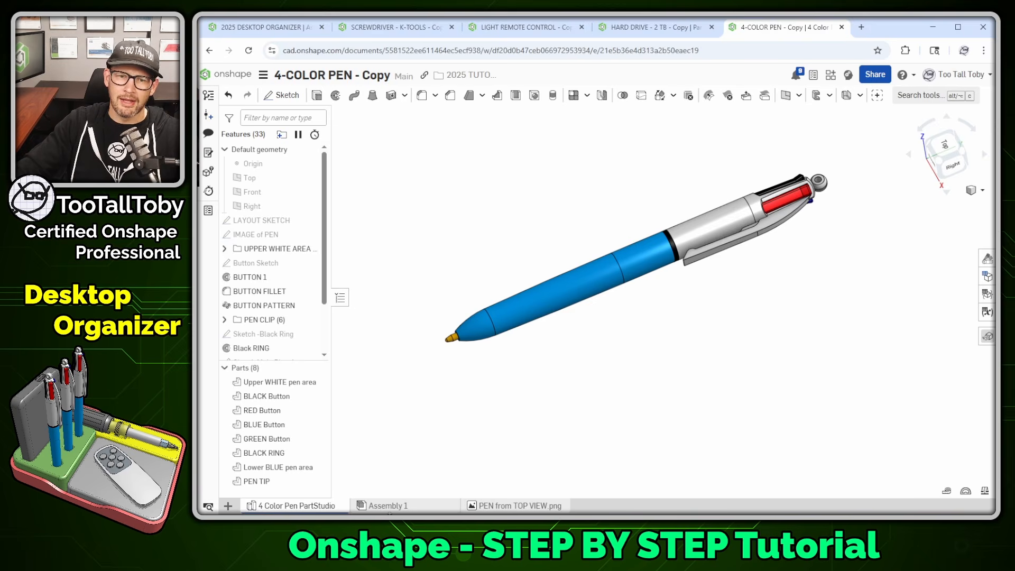
{"action": "left_click", "coordinate": [411, 511]}
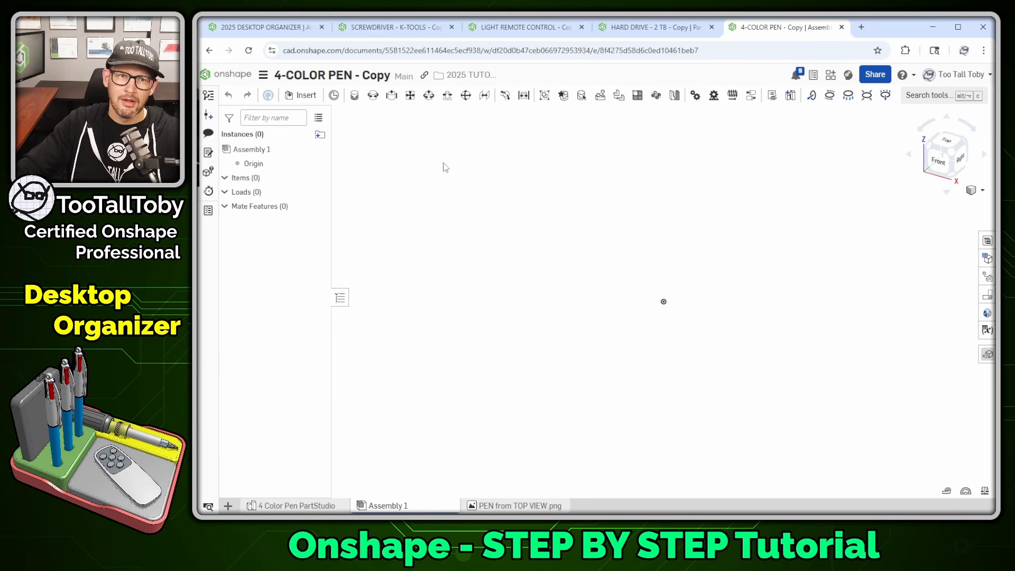
{"action": "key", "text": "s"}
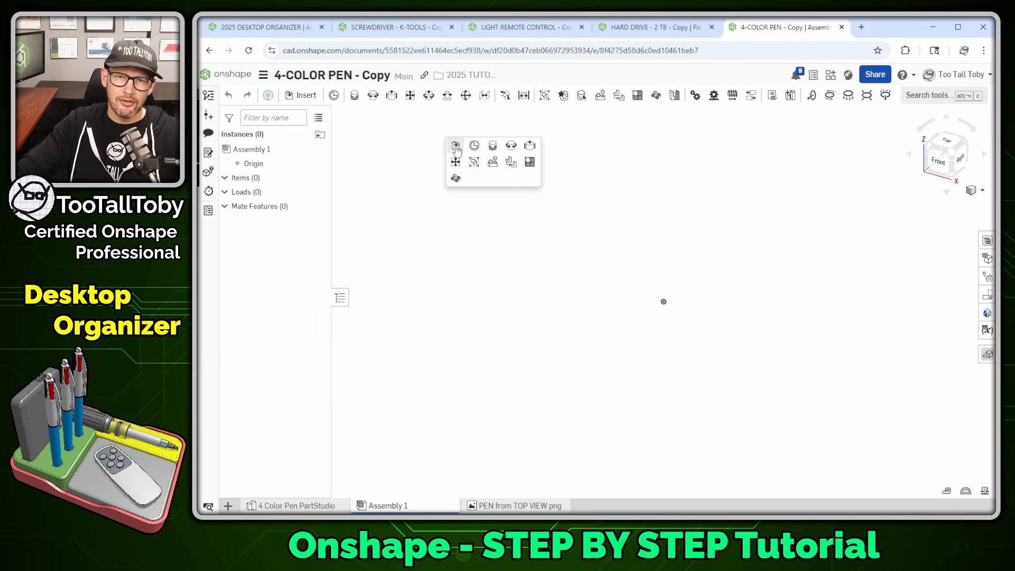
{"action": "left_click", "coordinate": [455, 148]}
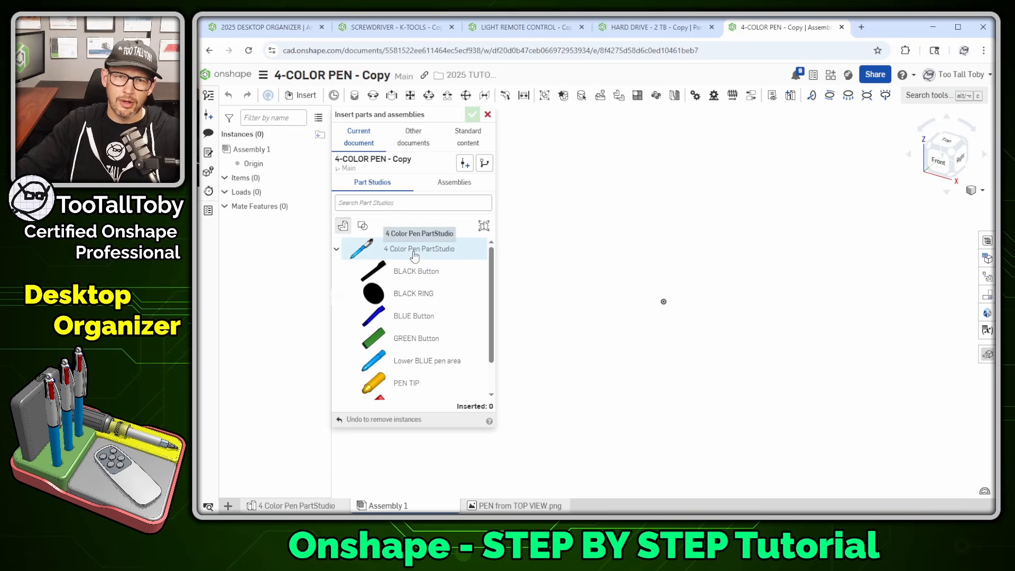
{"action": "left_click", "coordinate": [471, 115]}
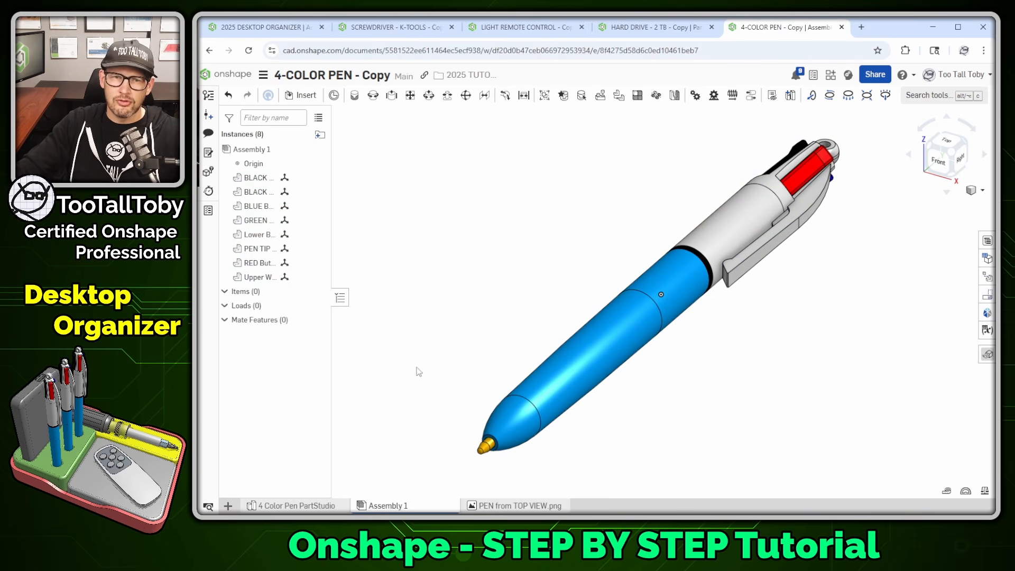
Fix the Upper WHITE pen area in place and group all the pen's parts together
{"action": "right_click", "coordinate": [712, 228]}
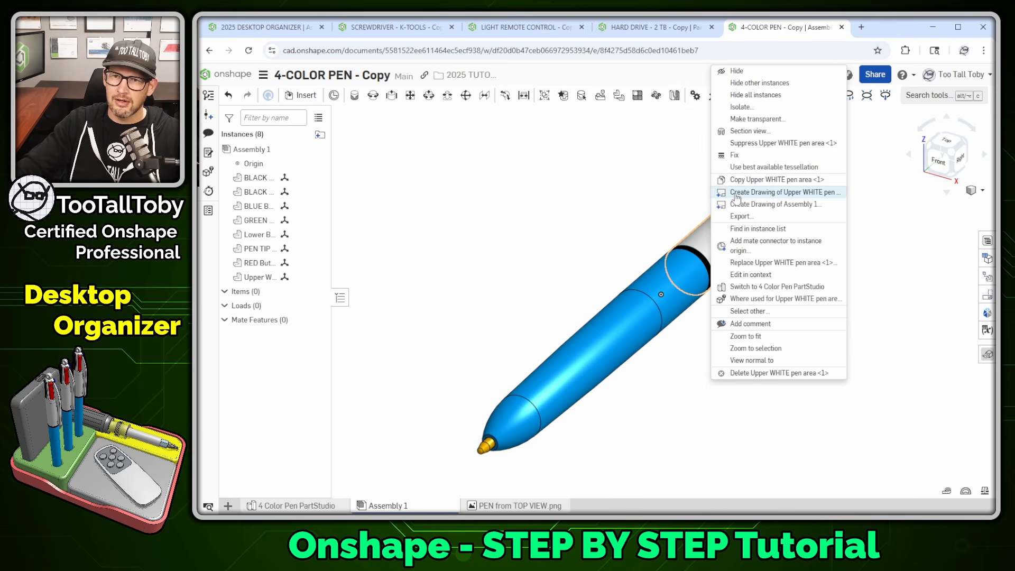
{"action": "left_click", "coordinate": [735, 155]}
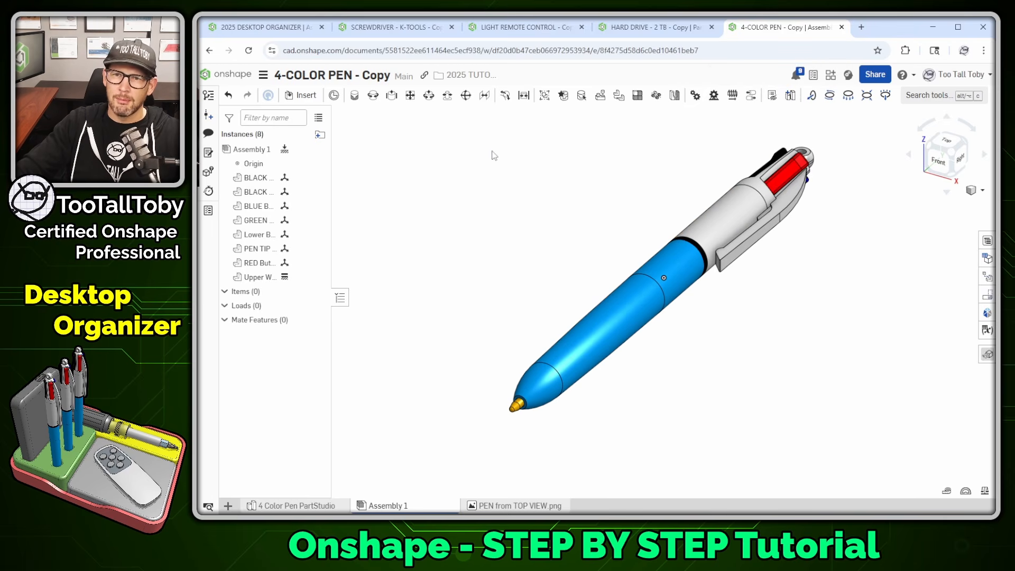
{"action": "left_click_drag", "start_coordinate": [460, 119], "coordinate": [902, 457]}
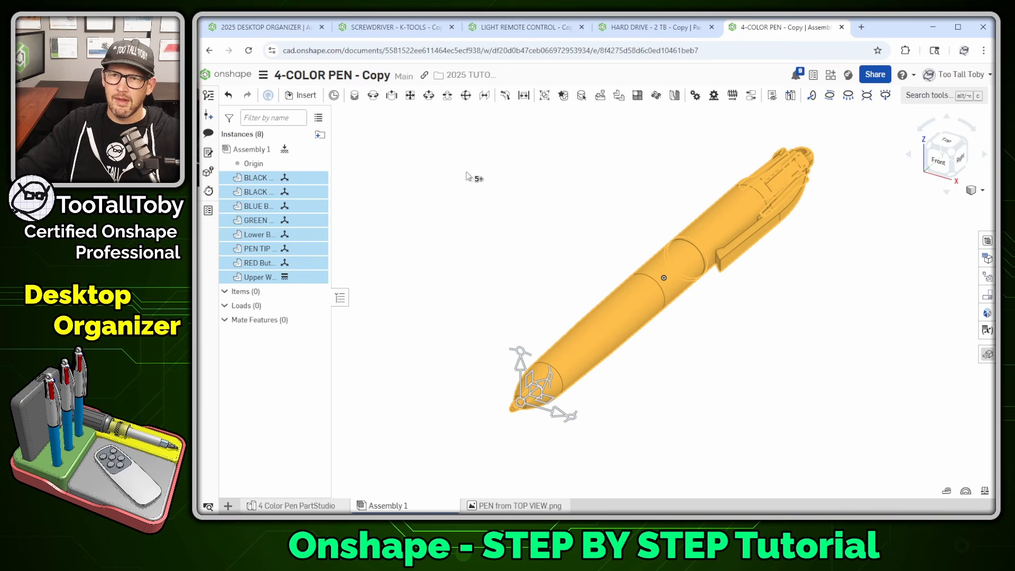
{"action": "key", "text": "s"}
{"action": "left_click", "coordinate": [497, 142]}
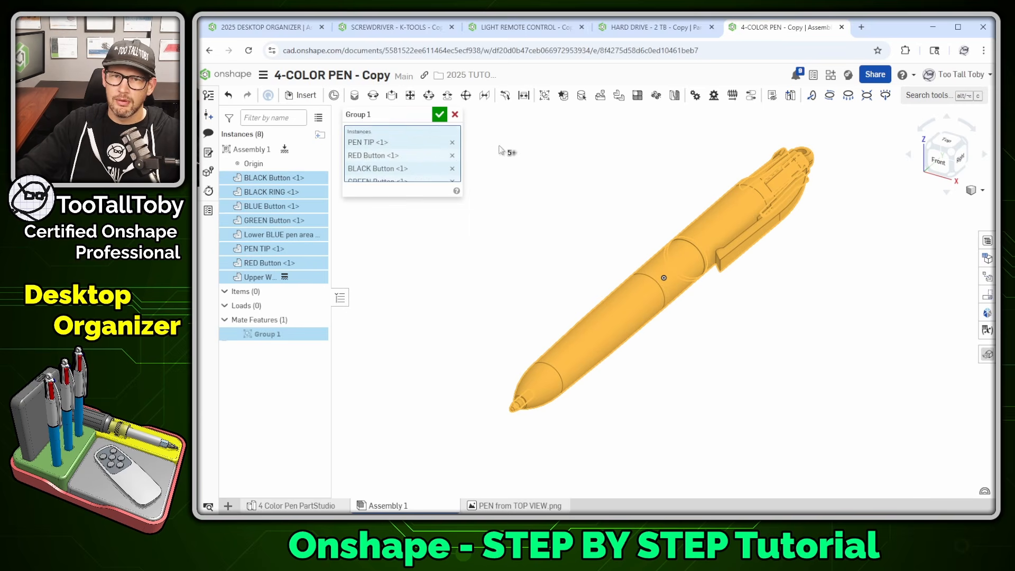
{"action": "left_click", "coordinate": [439, 114]}
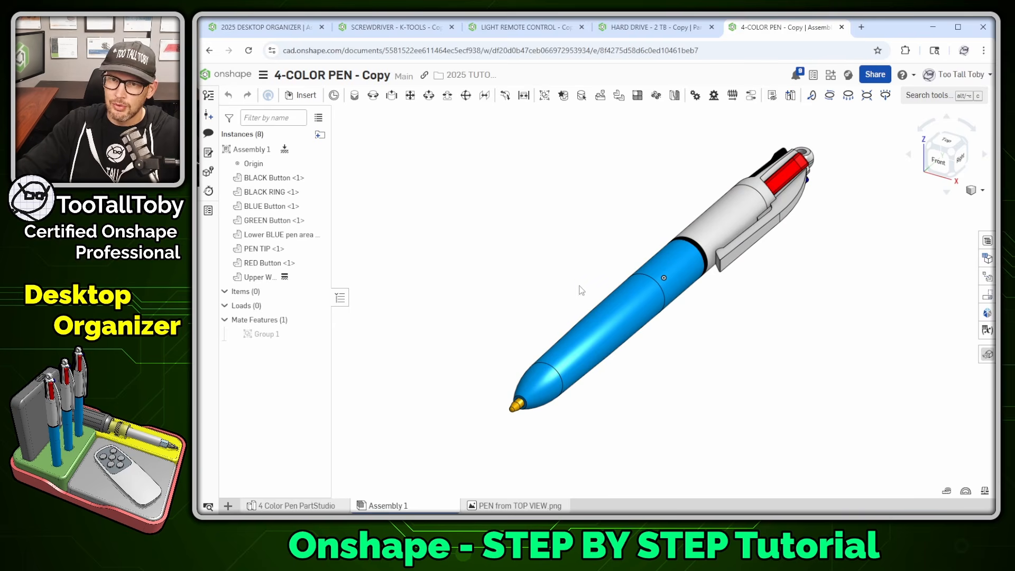
{"action": "left_click", "coordinate": [736, 208]}
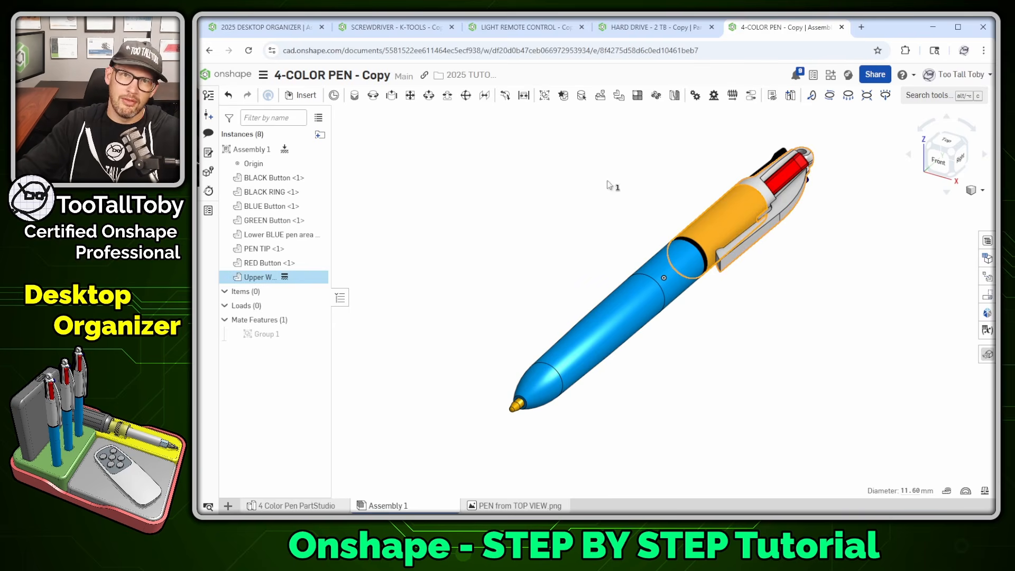
{"action": "left_click", "coordinate": [652, 168]}
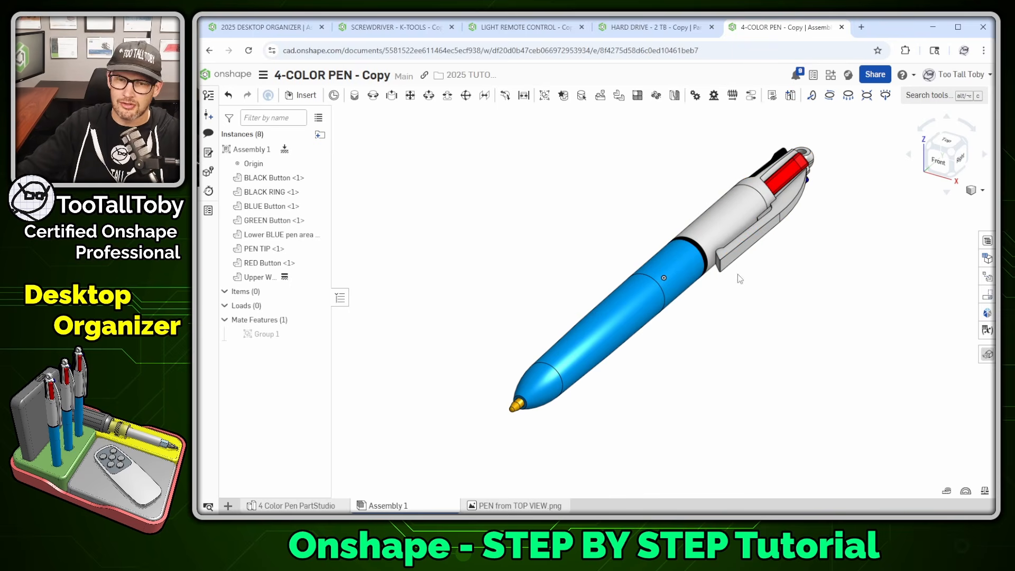
Rename the pen document's Assembly 1 as 4 Color PEN-ASSM
{"action": "right_click", "coordinate": [395, 508]}
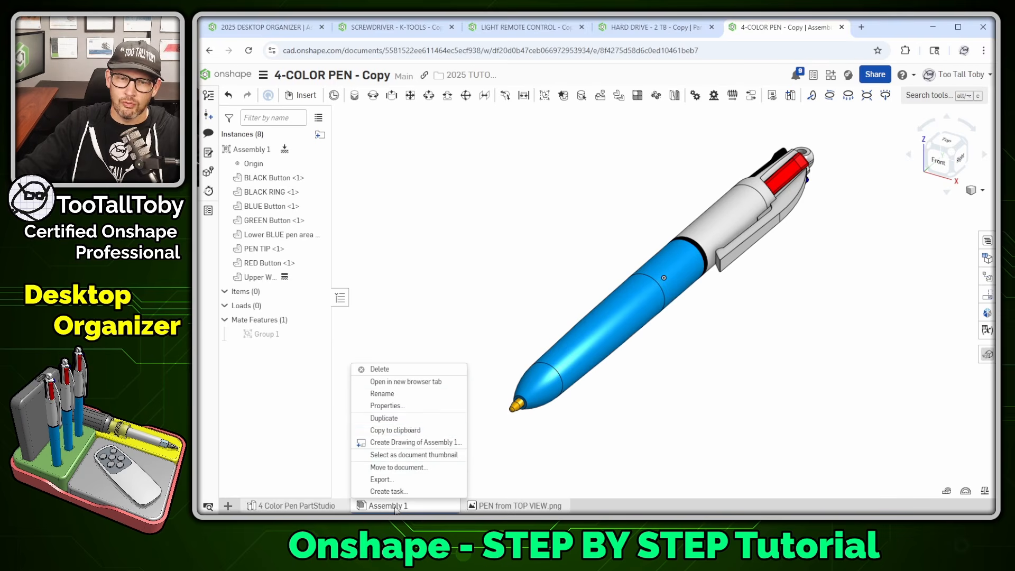
{"action": "left_click", "coordinate": [401, 393]}
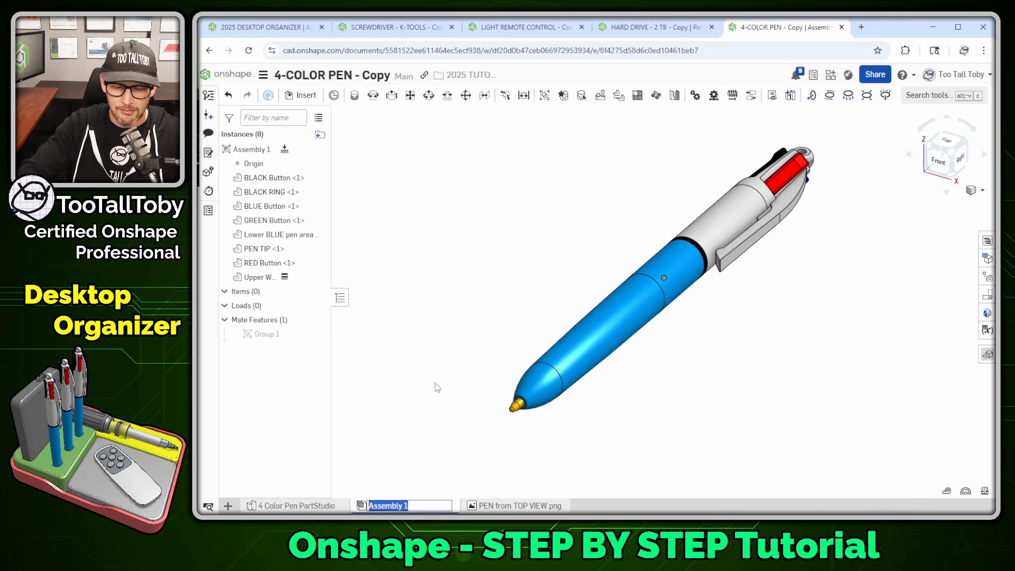
{"action": "type", "text": "4 C"}
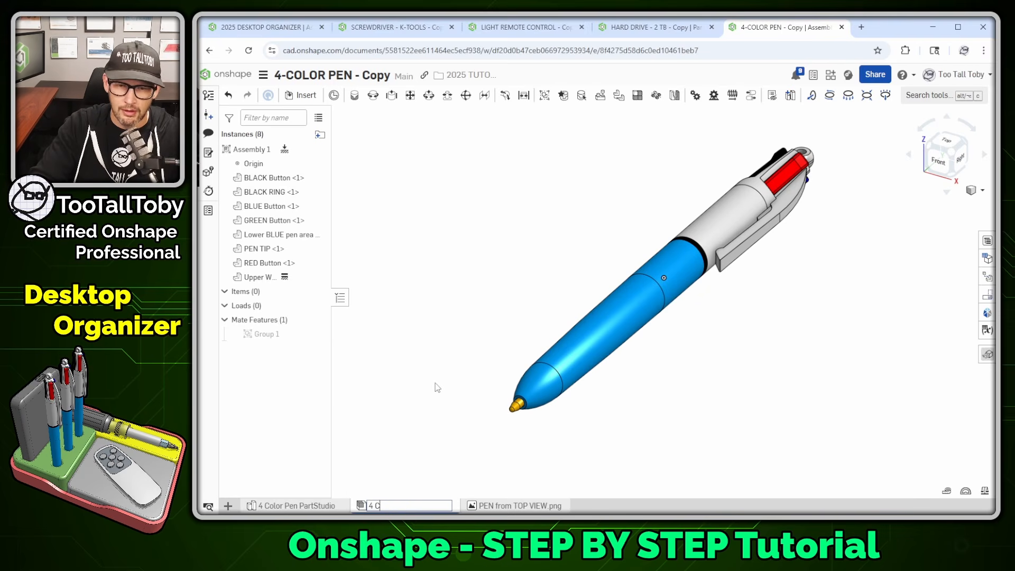
{"action": "type", "text": "olor PEN ASSM"}
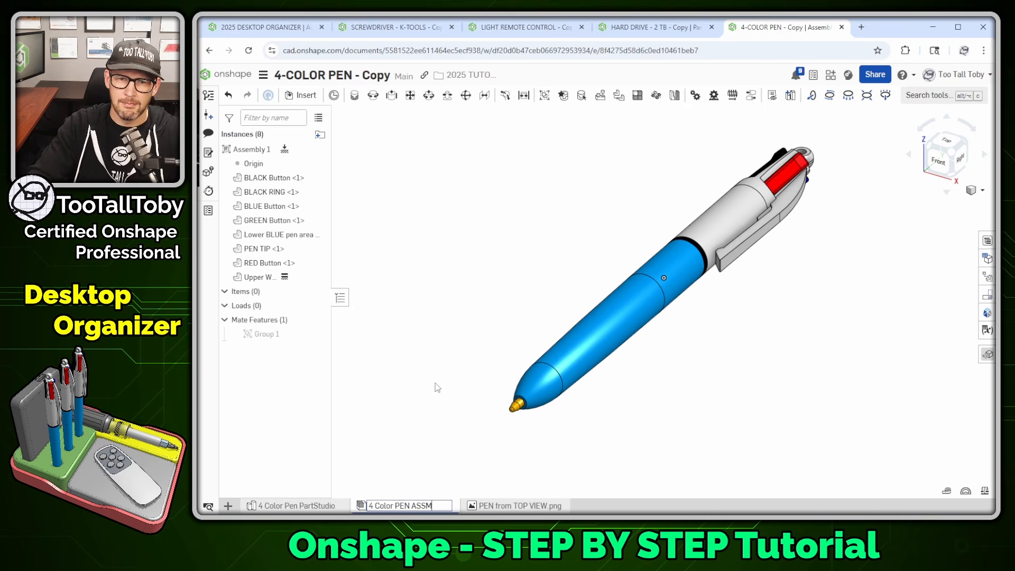
{"action": "key", "text": "BackSpace"}
{"action": "key", "text": "BackSpace"}
{"action": "key", "text": "BackSpace"}
{"action": "key", "text": "BackSpace"}
{"action": "type", "text": "-A"}
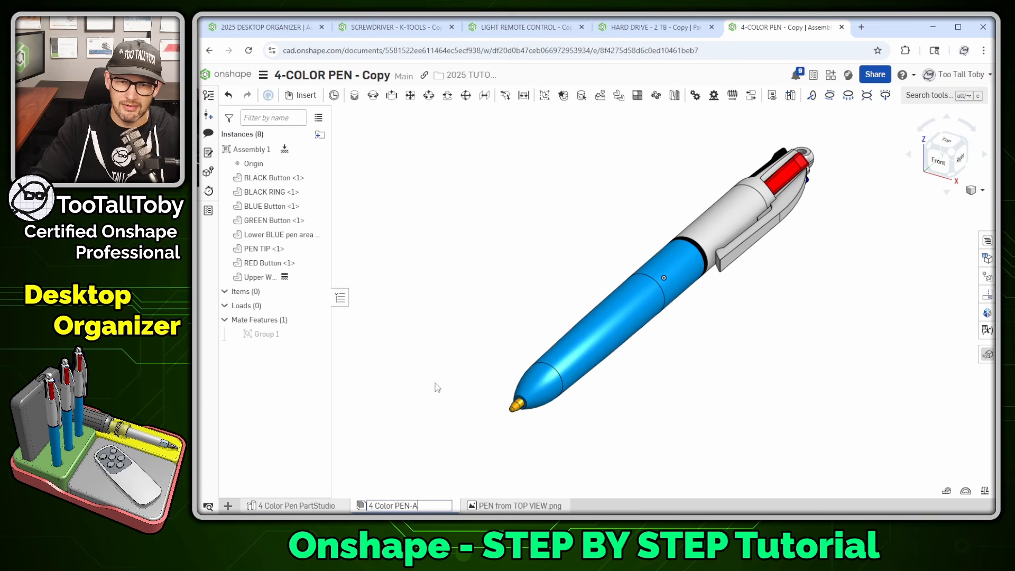
{"action": "type", "text": "SSM"}
{"action": "key", "text": "Return"}
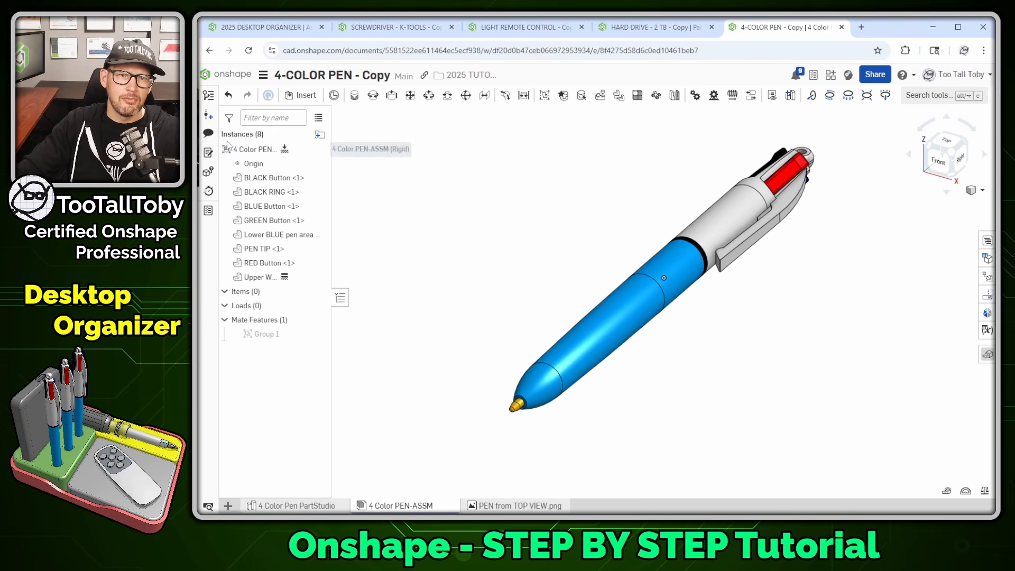
Create version V1 of the 4-COLOR PEN - Copy document, then switch to the 2025 DESKTOP ORGANIZER document and reload it
{"action": "left_click", "coordinate": [209, 116]}
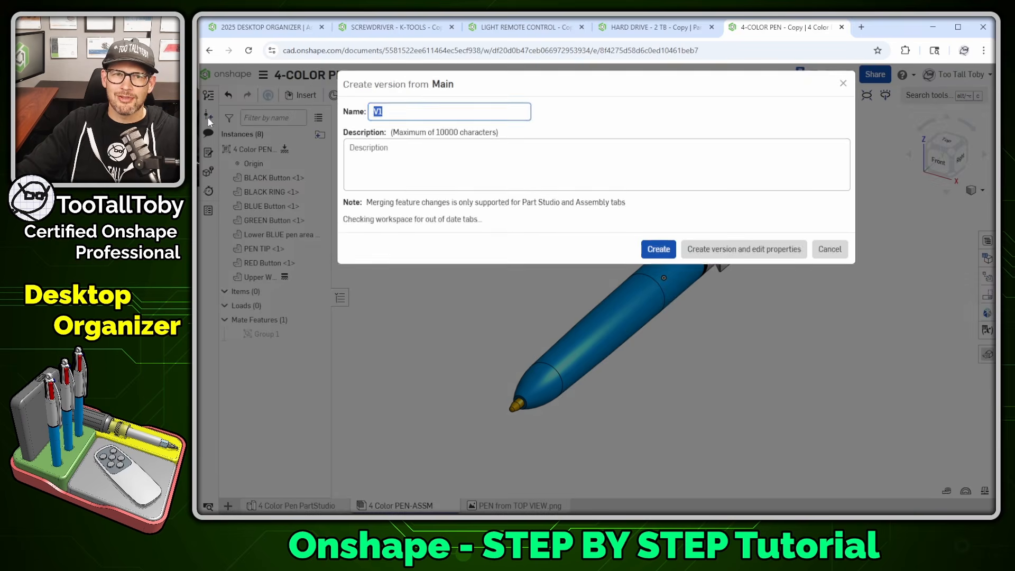
{"action": "left_click", "coordinate": [655, 239]}
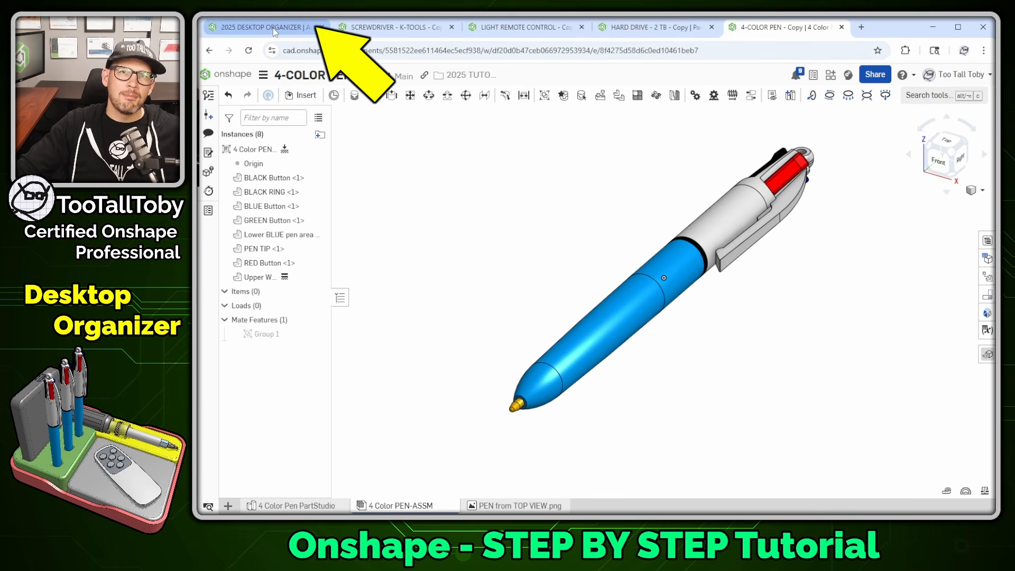
{"action": "left_click", "coordinate": [309, 34]}
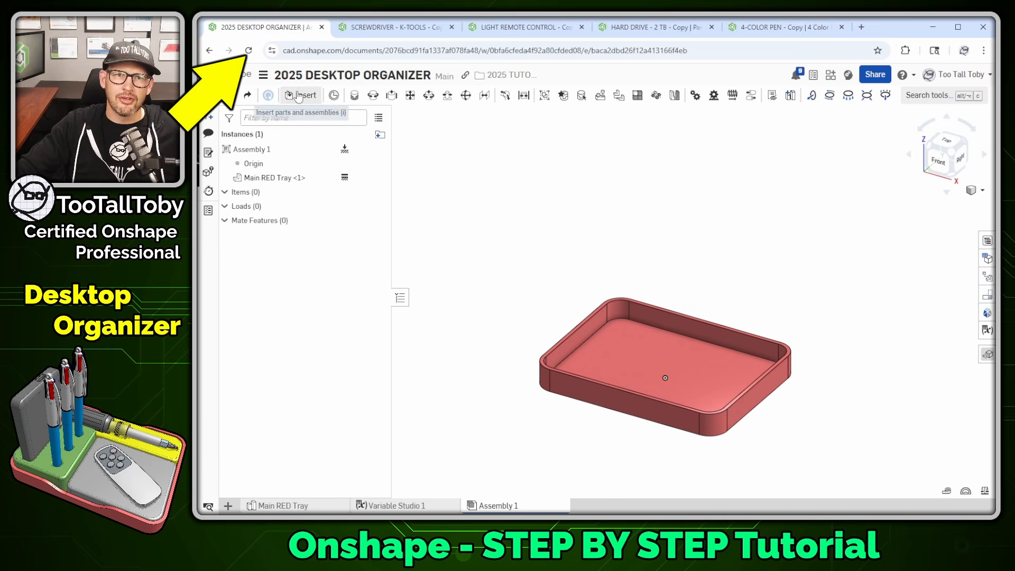
{"action": "left_click", "coordinate": [249, 51]}
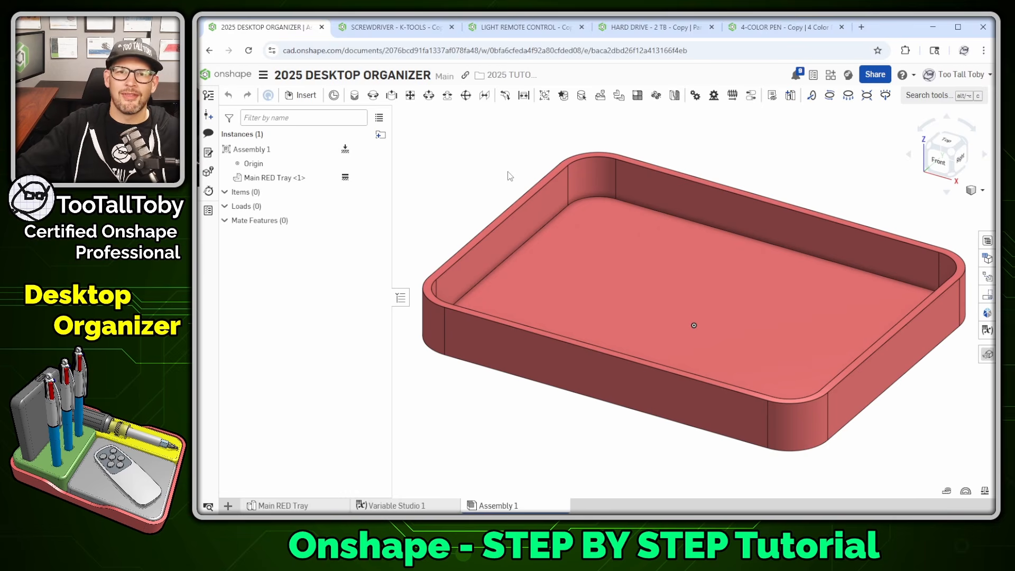
Insert SCREWDRIVER Assm from the SCREWDRIVER - K-TOOLS - Copy document in the 2025 TUTORIAL folder, placing it above the tray's rear wall
{"action": "scroll", "coordinate": [756, 207], "scroll_direction": "down", "scroll_amount": 3}
{"action": "middle_click_drag", "start_coordinate": [808, 198], "coordinate": [708, 196]}
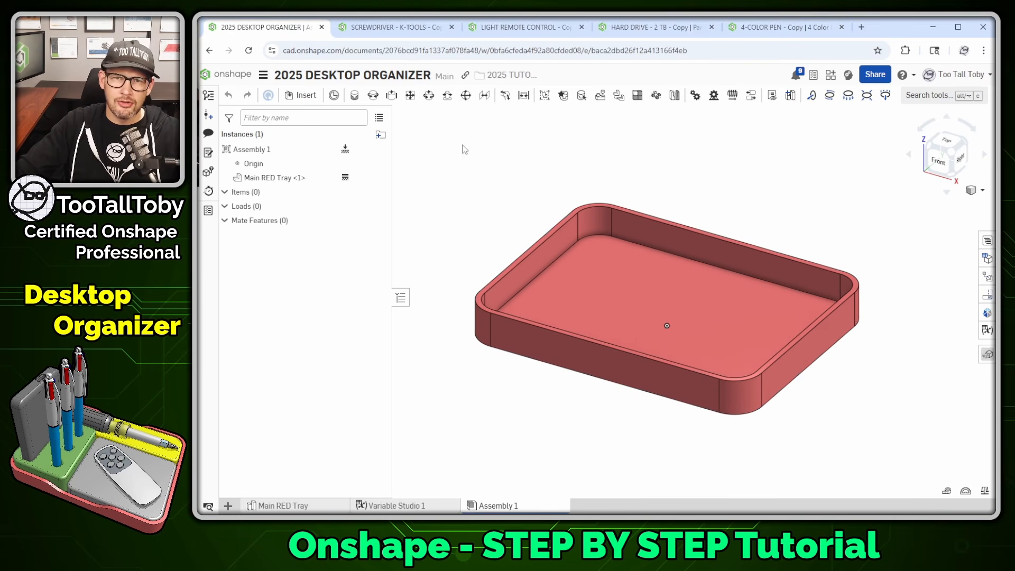
{"action": "key", "text": "s"}
{"action": "left_click", "coordinate": [477, 130]}
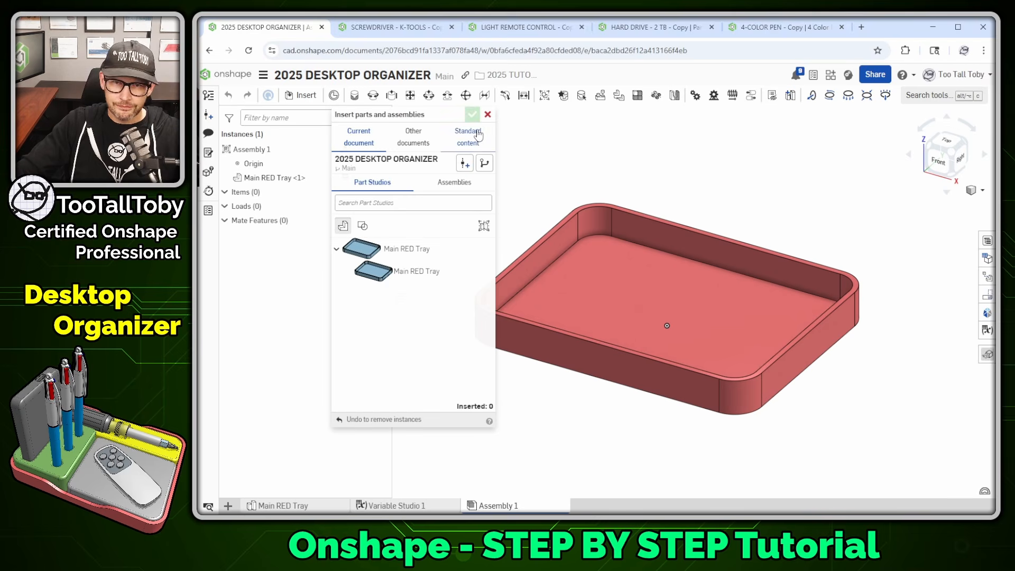
{"action": "left_click", "coordinate": [418, 145]}
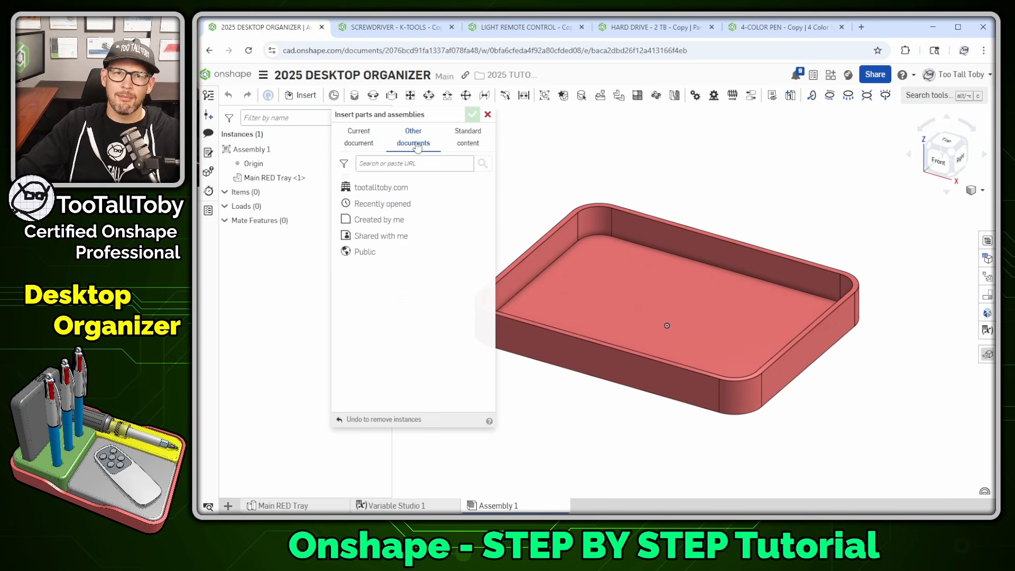
{"action": "left_click", "coordinate": [380, 188]}
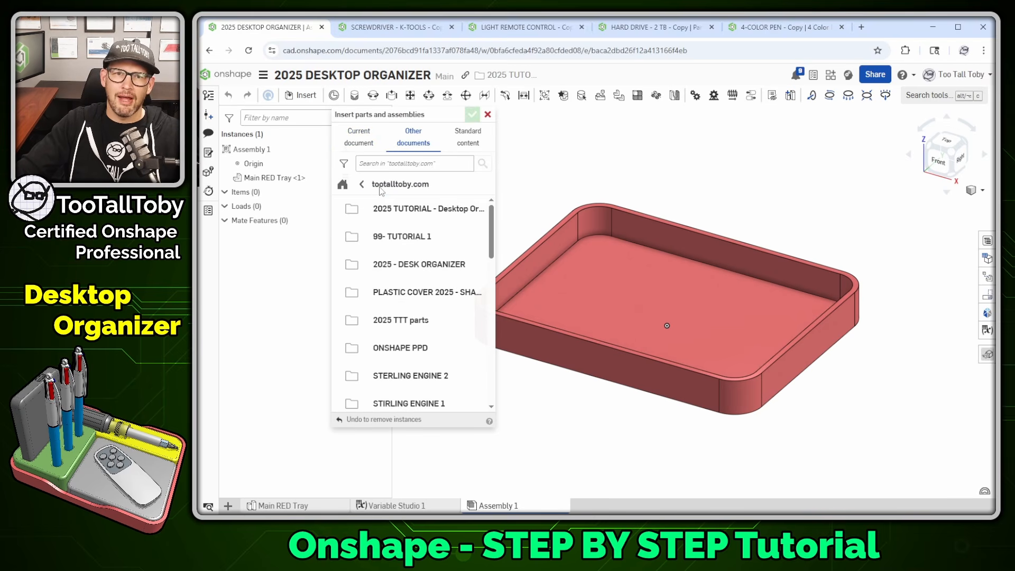
{"action": "left_click", "coordinate": [418, 212]}
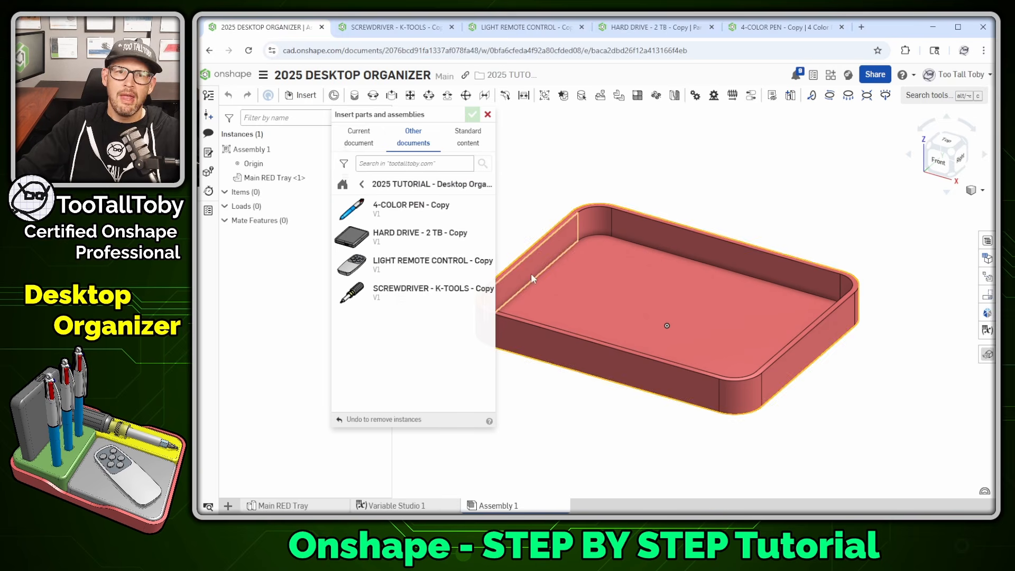
{"action": "left_click", "coordinate": [412, 294]}
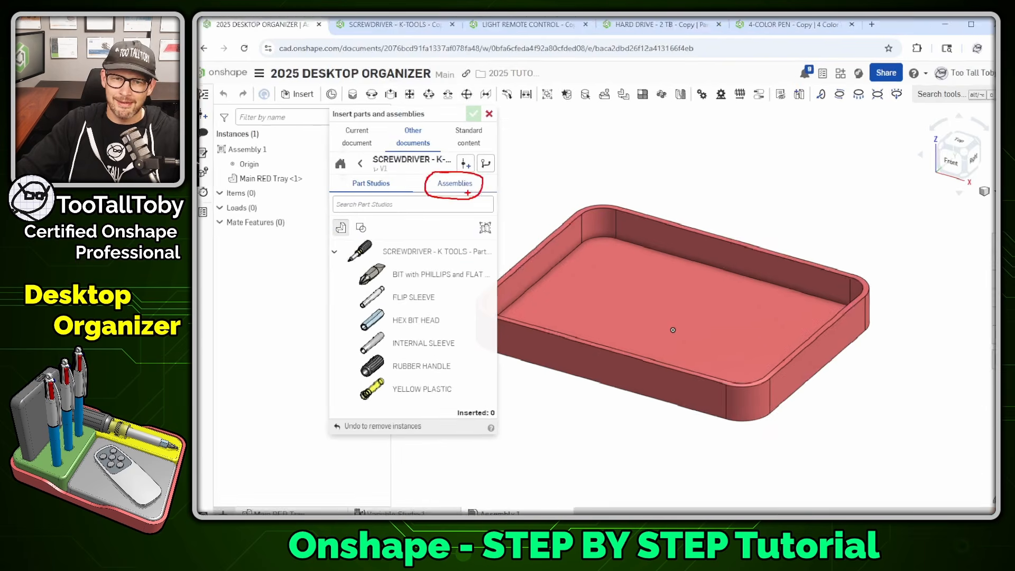
{"action": "left_click", "coordinate": [485, 231]}
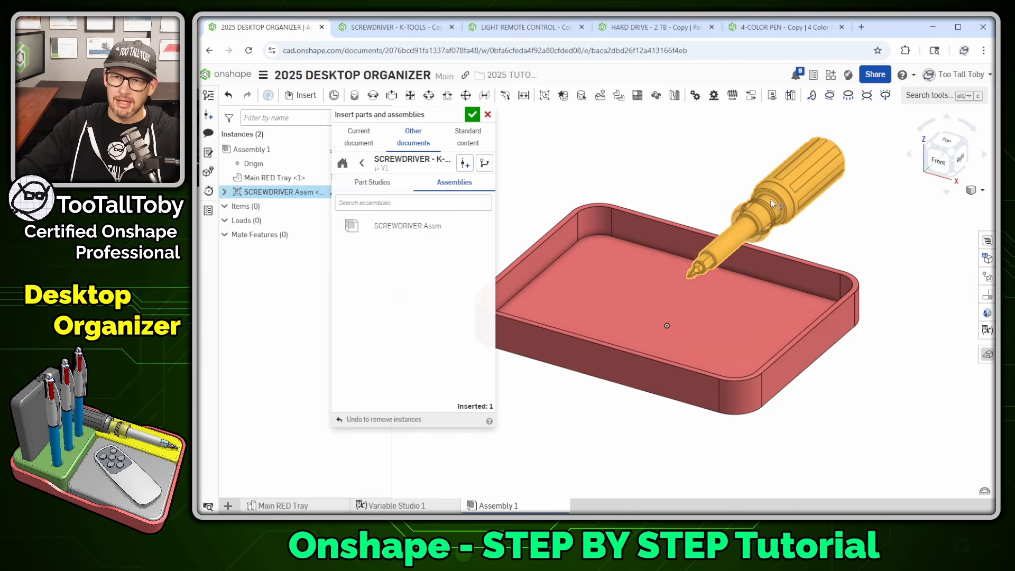
{"action": "left_click", "coordinate": [742, 181]}
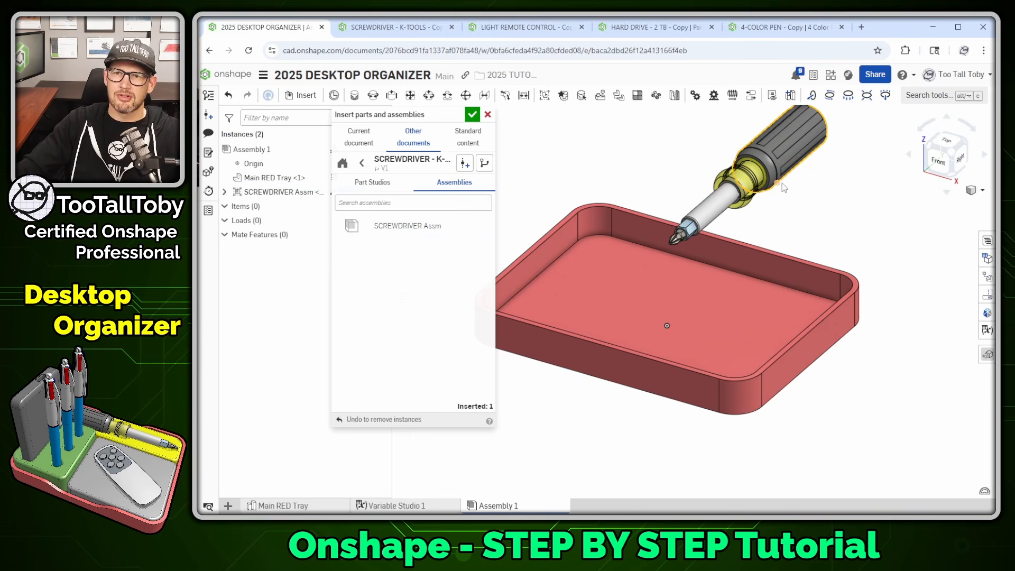
{"action": "left_click", "coordinate": [472, 116]}
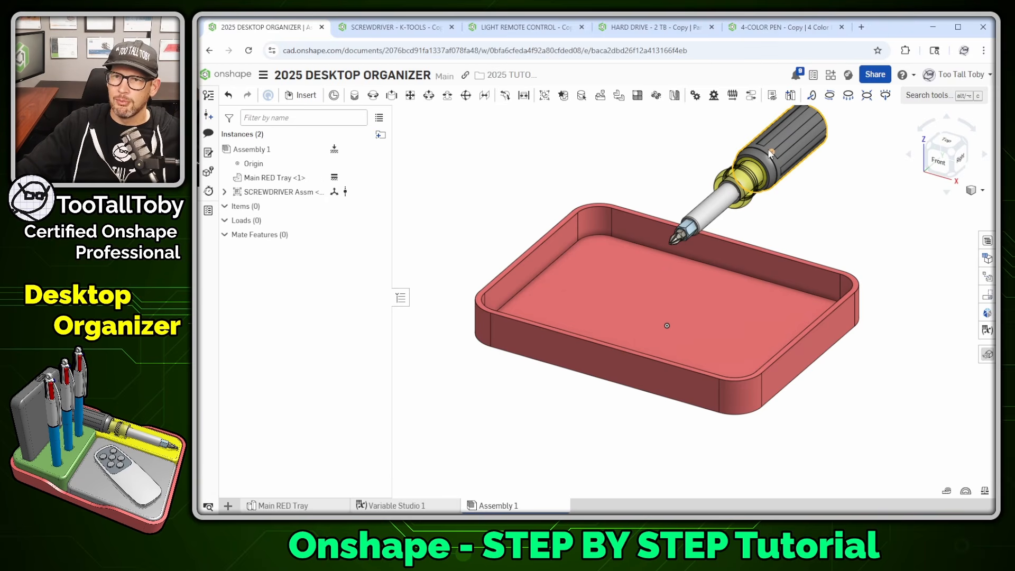
Move the screwdriver over the tray's rear corner and check the parts contained in SCREWDRIVER Assm
{"action": "left_click_drag", "start_coordinate": [770, 153], "coordinate": [655, 157]}
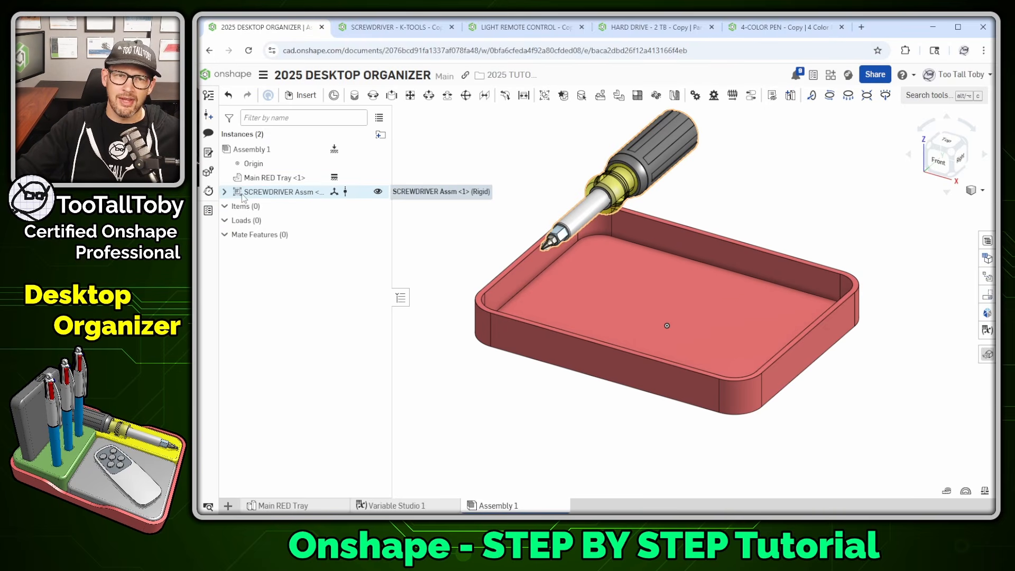
{"action": "left_click", "coordinate": [224, 195]}
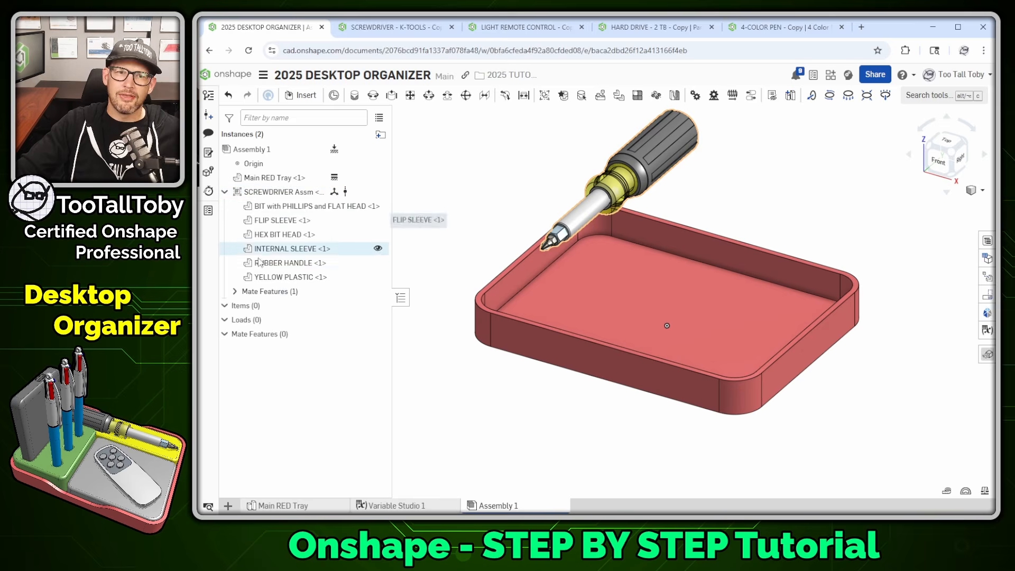
{"action": "left_click", "coordinate": [225, 192]}
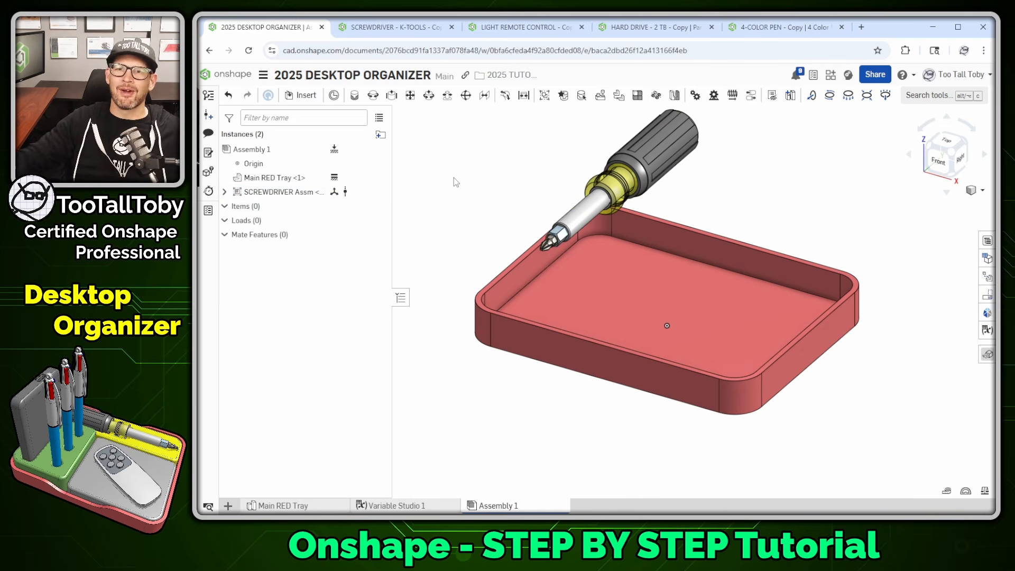
Insert 4 Color PEN-ASSM from the 4-COLOR PEN - Copy document and move the pen out of the tray, behind its rear wall
{"action": "key", "text": "s"}
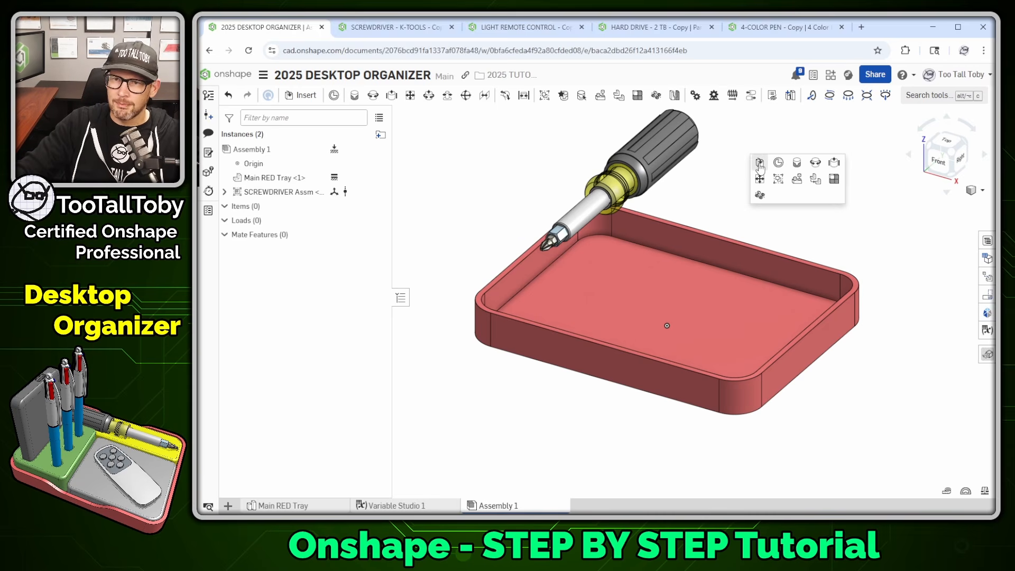
{"action": "left_click", "coordinate": [760, 164]}
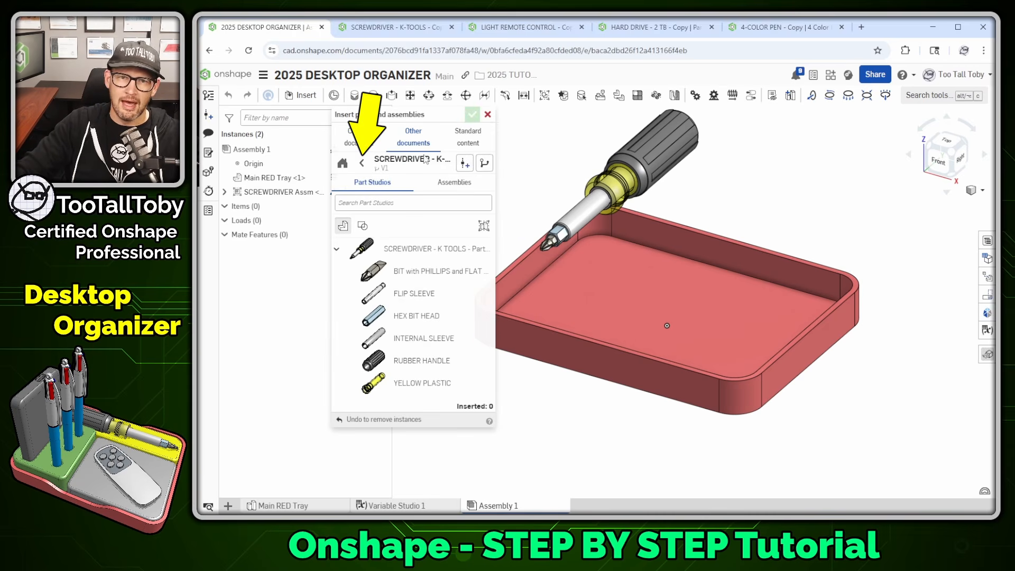
{"action": "left_click", "coordinate": [361, 164]}
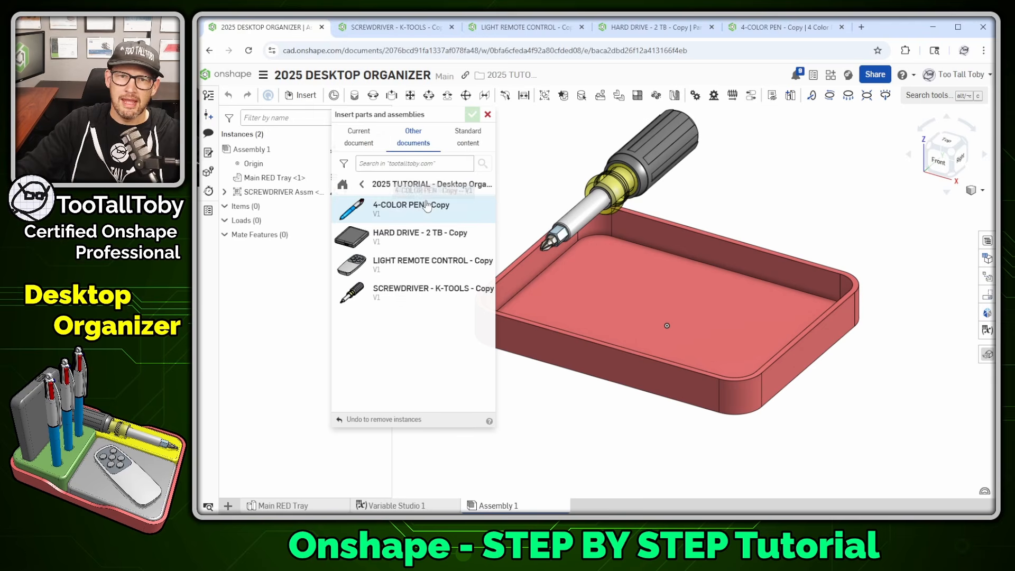
{"action": "left_click", "coordinate": [395, 208]}
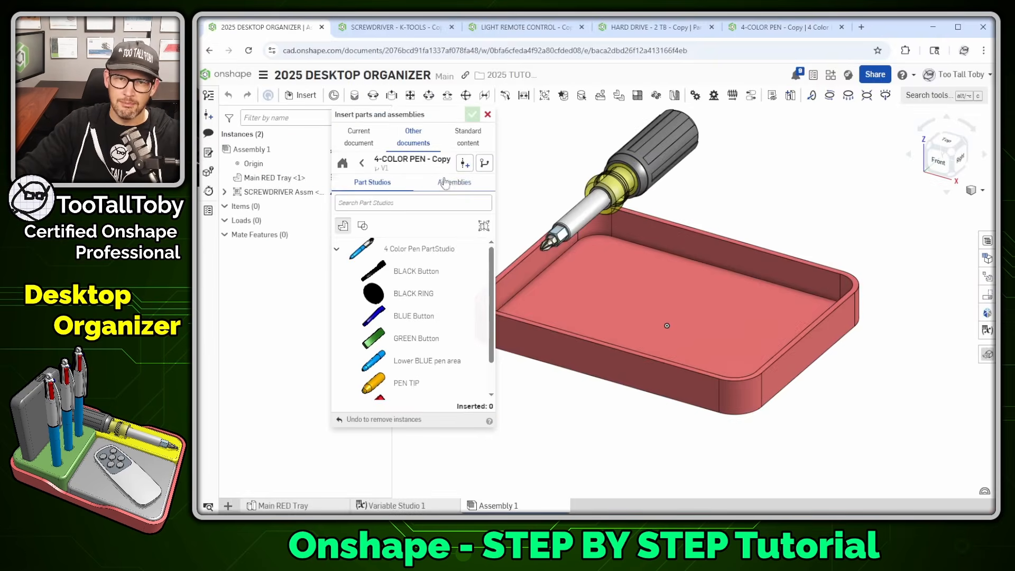
{"action": "left_click", "coordinate": [442, 183]}
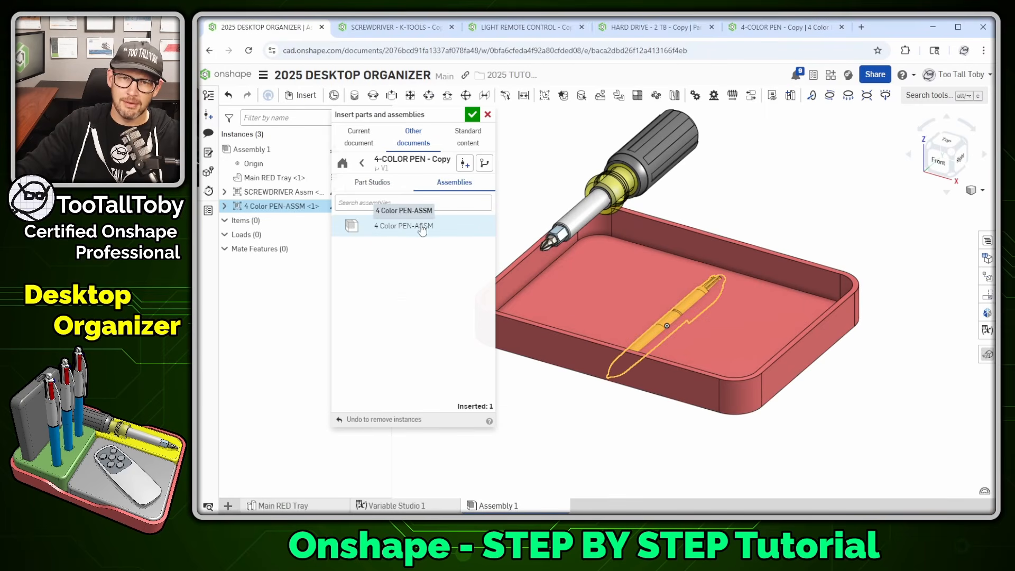
{"action": "left_click", "coordinate": [472, 115]}
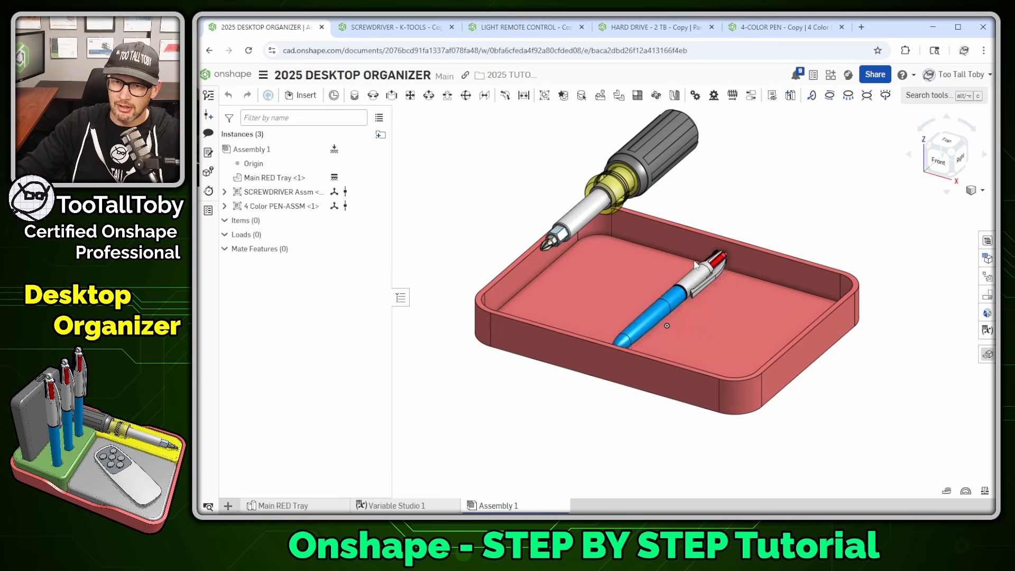
{"action": "left_click_drag", "start_coordinate": [694, 265], "coordinate": [724, 174]}
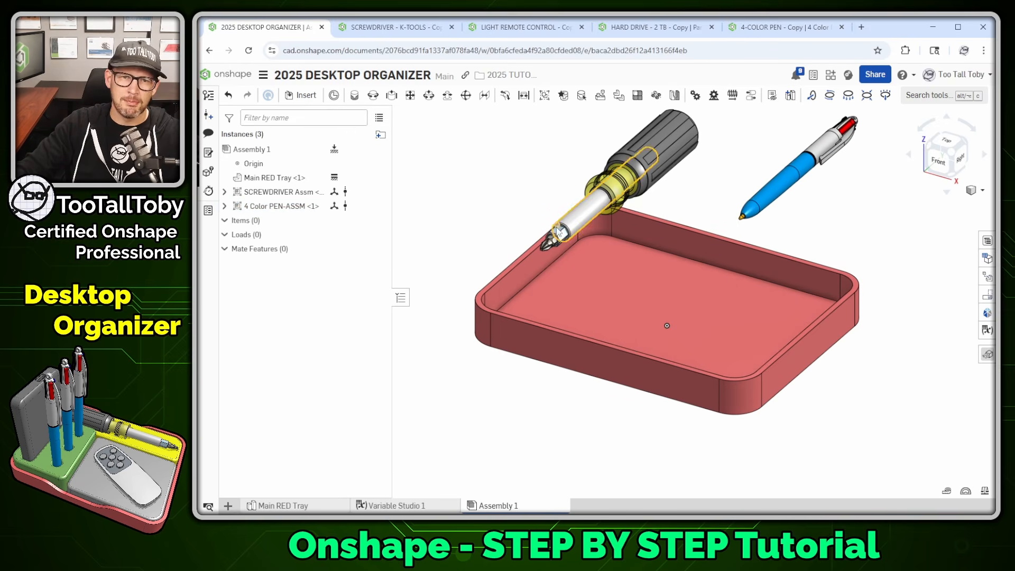
Insert REMOTE - Assm from version V1 of the LIGHT REMOTE CONTROL - Copy document into the assembly
{"action": "key", "text": "s"}
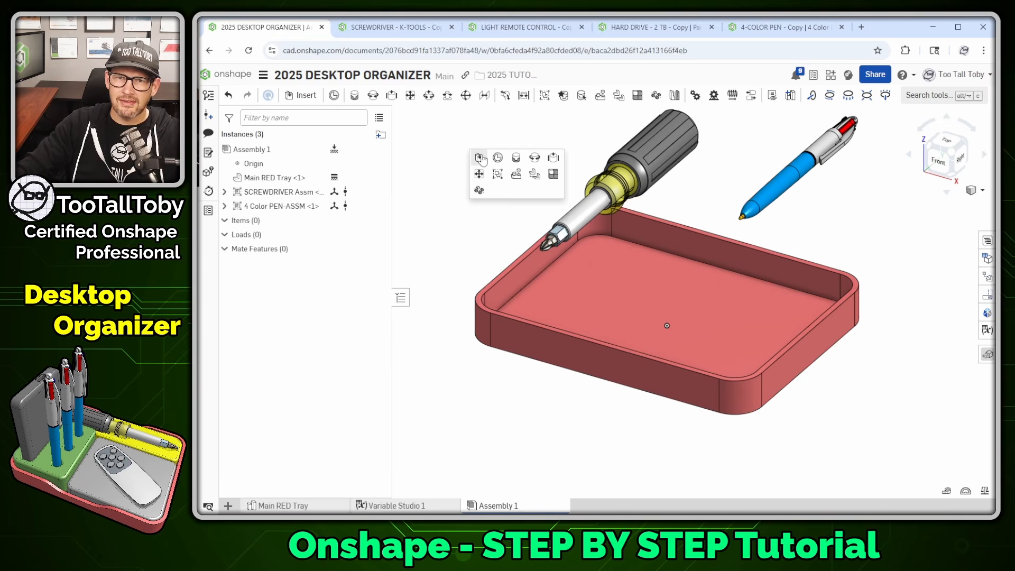
{"action": "left_click", "coordinate": [480, 158]}
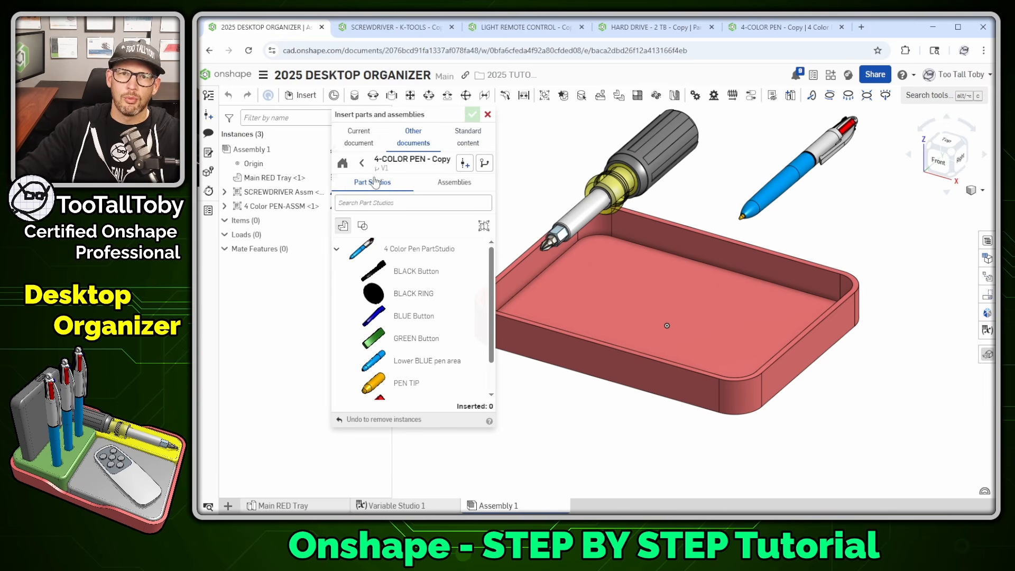
{"action": "left_click", "coordinate": [362, 163]}
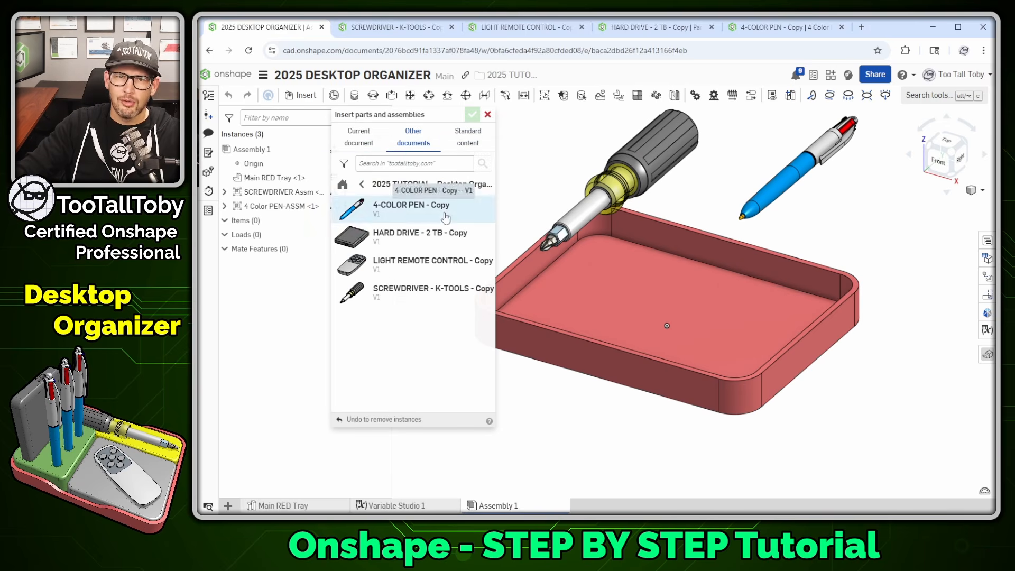
{"action": "left_click", "coordinate": [434, 261]}
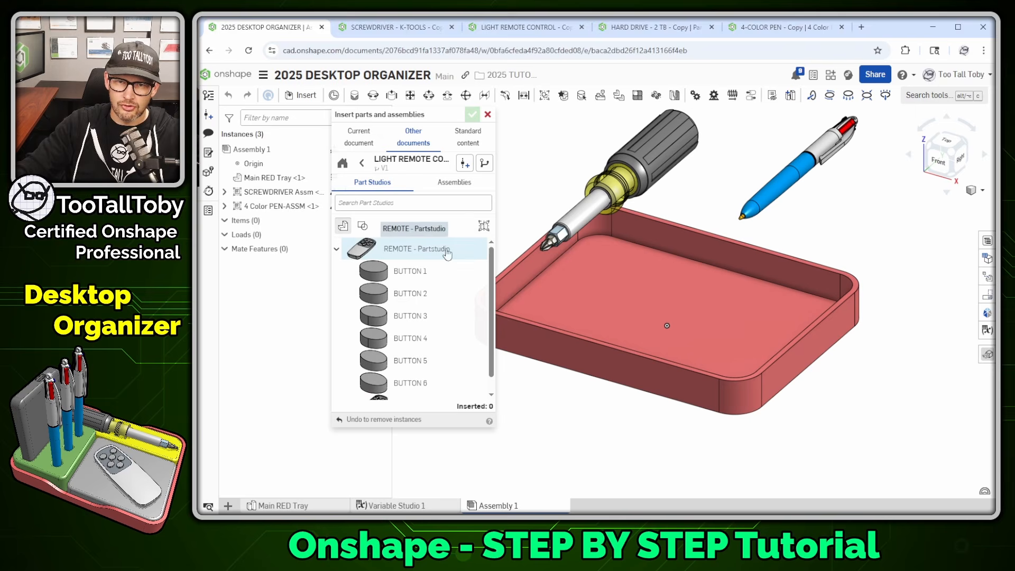
{"action": "left_click", "coordinate": [463, 184]}
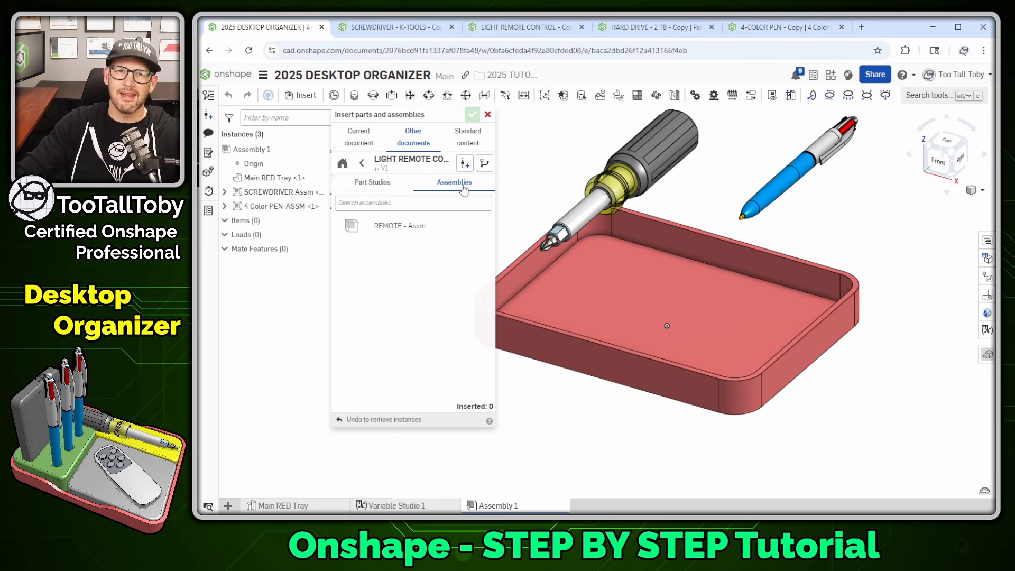
{"action": "left_click", "coordinate": [404, 230]}
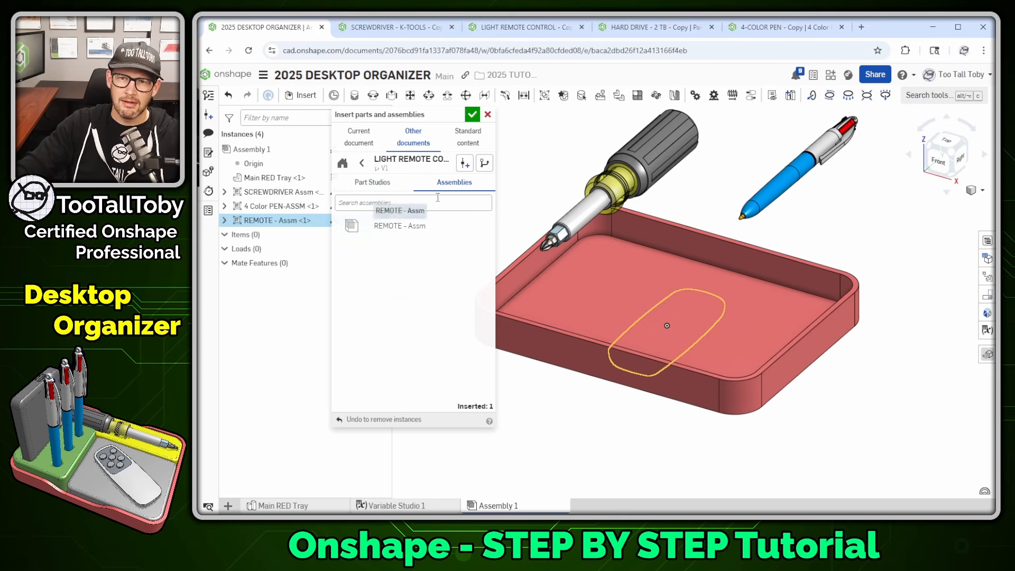
{"action": "left_click", "coordinate": [472, 115]}
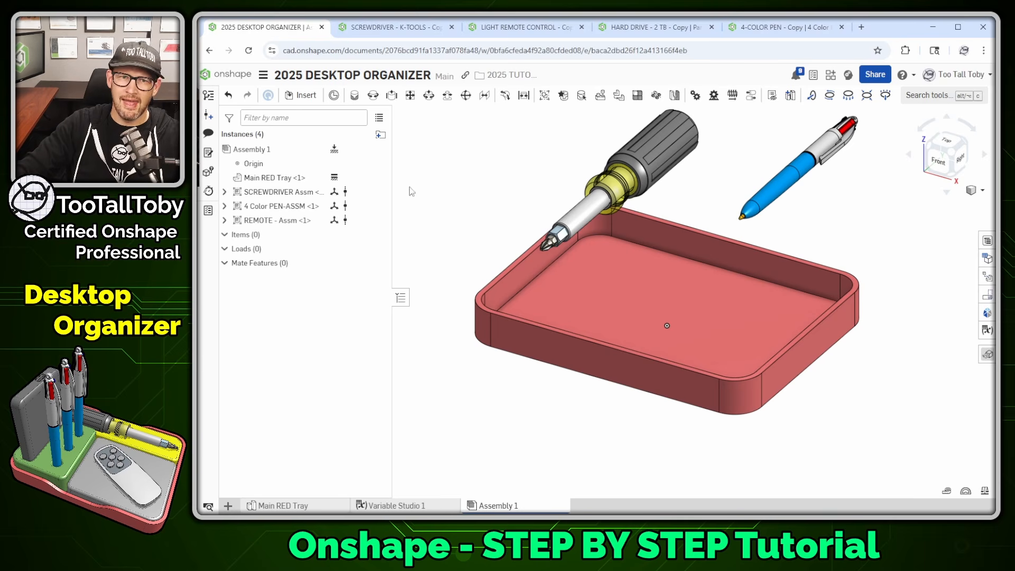
Insert HARD DRIVE Part from version V1 of the HARD DRIVE - 2 TB - Copy document into the assembly
{"action": "key", "text": "s"}
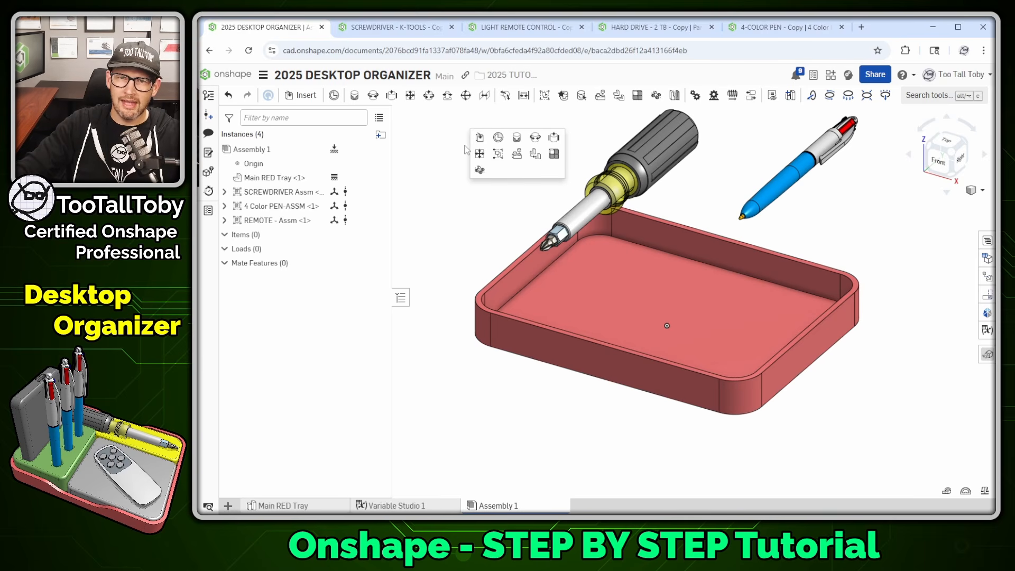
{"action": "left_click", "coordinate": [480, 137]}
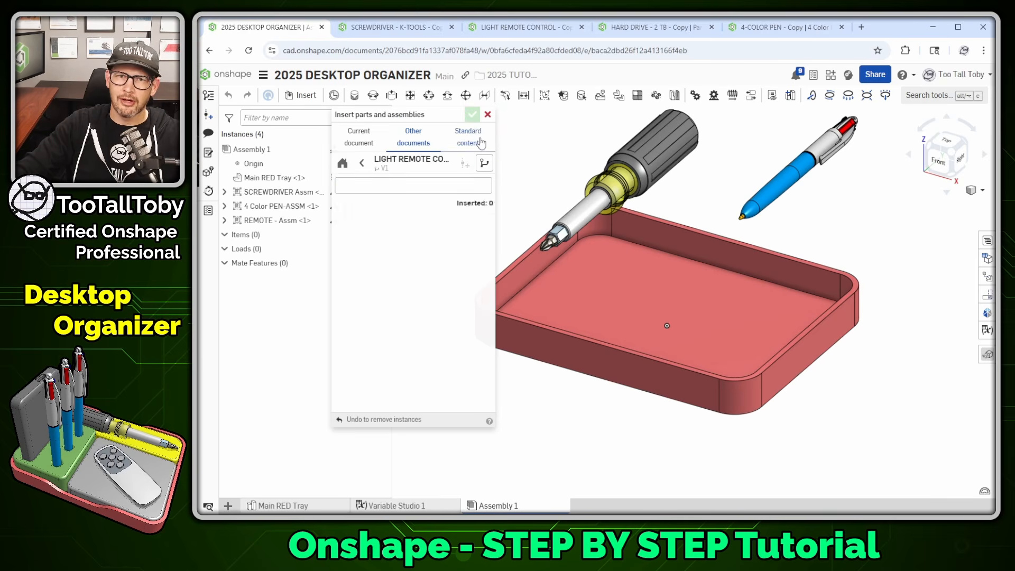
{"action": "left_click", "coordinate": [367, 162]}
{"action": "left_click", "coordinate": [400, 232]}
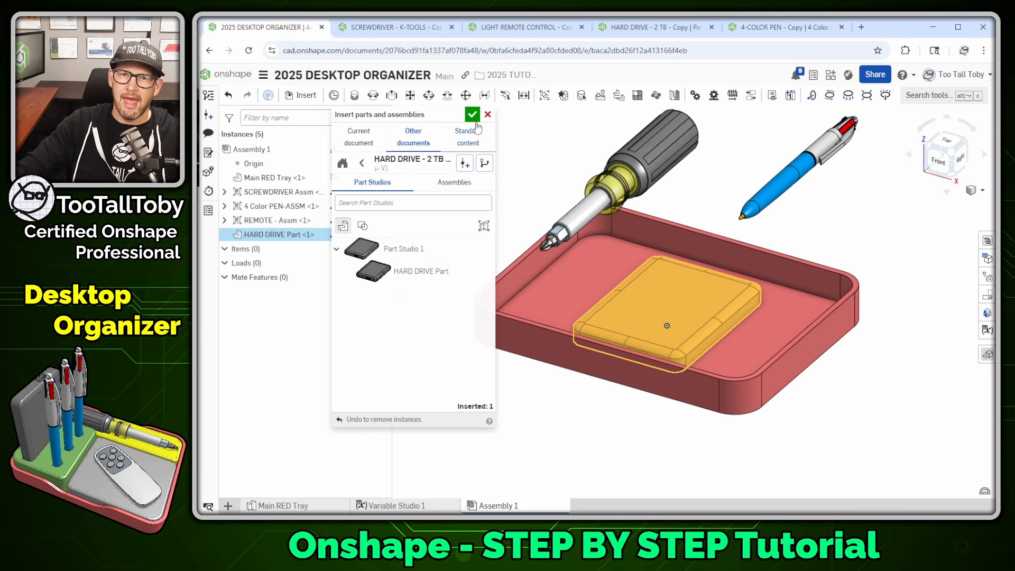
{"action": "left_click", "coordinate": [472, 115]}
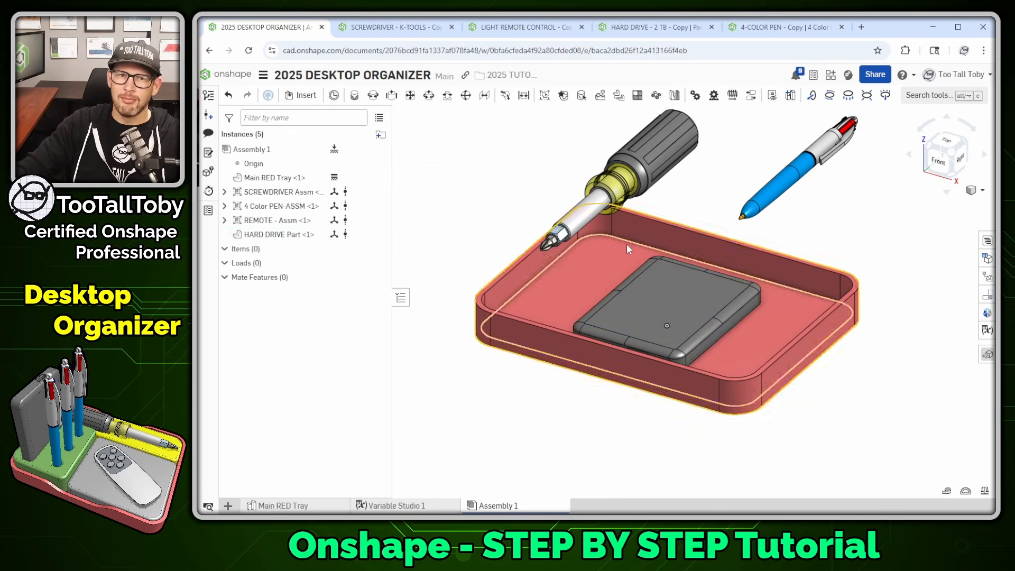
Move the remote from underneath the tray up to a spot above the hard drive
{"action": "right_click_drag", "start_coordinate": [472, 233], "coordinate": [574, 325]}
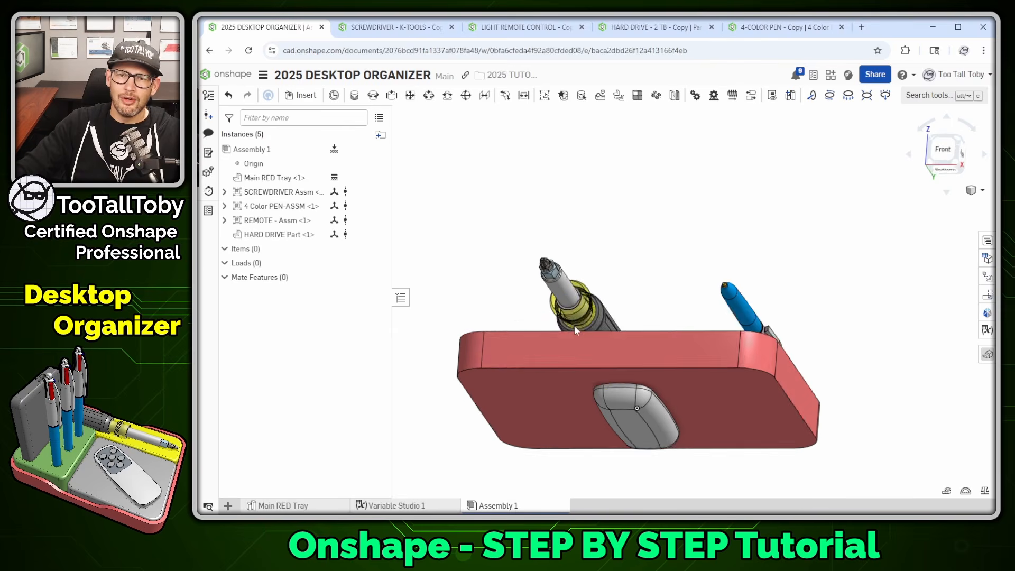
{"action": "left_click_drag", "start_coordinate": [614, 420], "coordinate": [639, 275]}
{"action": "right_click_drag", "start_coordinate": [640, 275], "coordinate": [753, 266]}
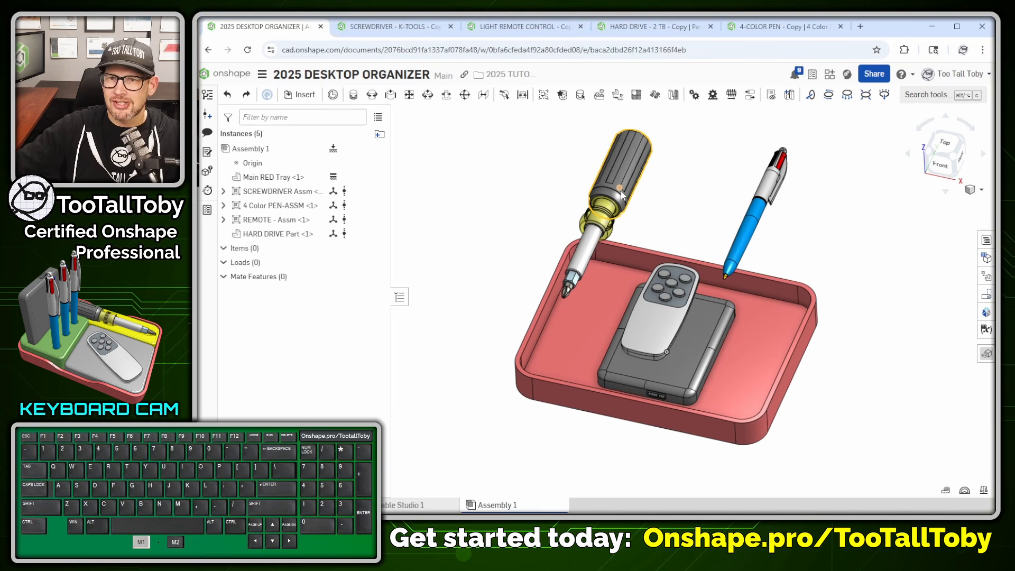
Spread the inserted items apart, placing the hard drive beside the tray's left wall and the remote over the tray's right half
{"action": "mouse_move", "coordinate": [623, 195]}
{"action": "left_mouse_down"}
{"action": "mouse_move", "coordinate": [859, 219]}
{"action": "mouse_move", "coordinate": [608, 188]}
{"action": "left_mouse_up"}
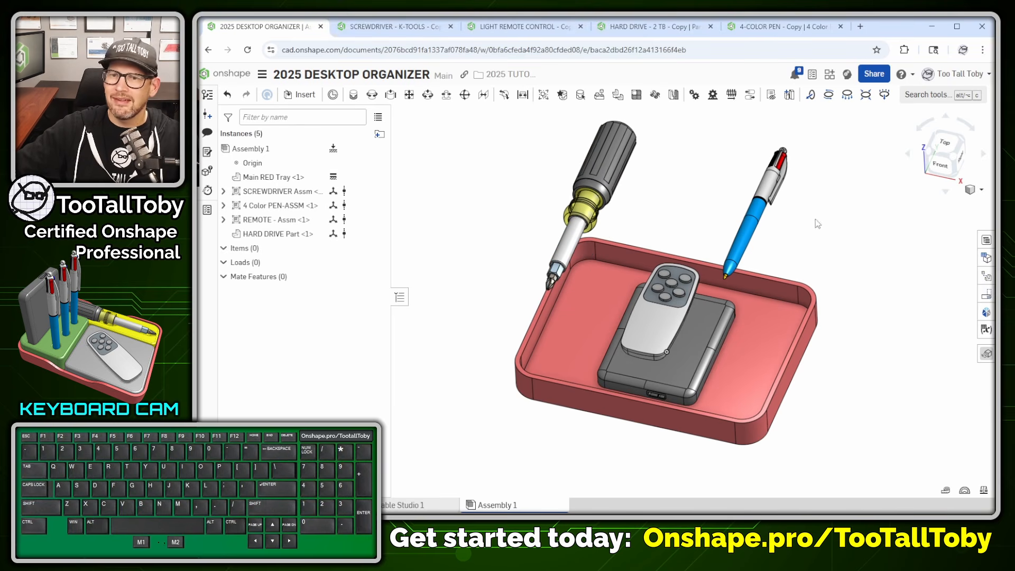
{"action": "mouse_move", "coordinate": [799, 249]}
{"action": "left_mouse_down"}
{"action": "mouse_move", "coordinate": [936, 254]}
{"action": "mouse_move", "coordinate": [793, 249]}
{"action": "left_mouse_up"}
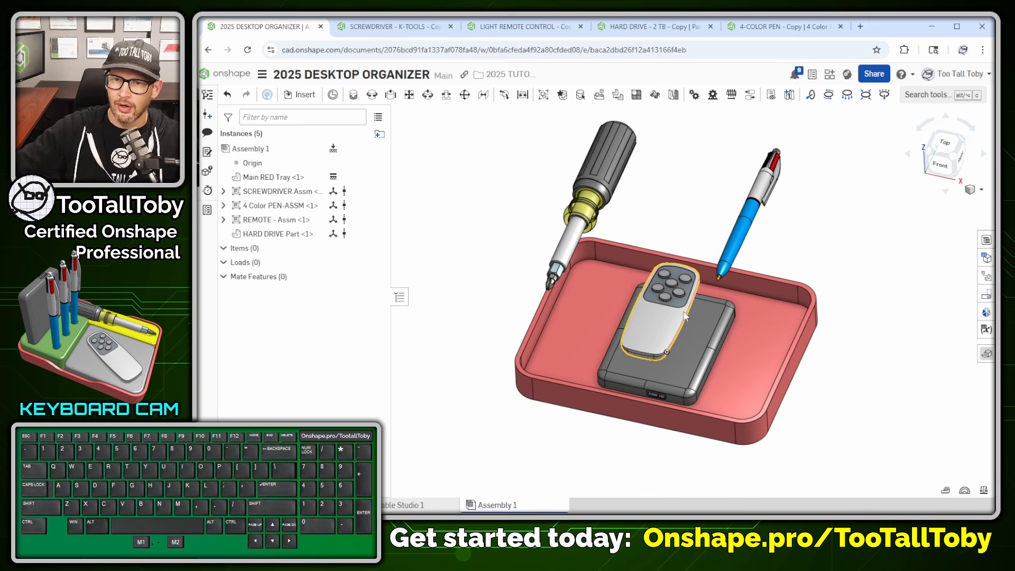
{"action": "left_click_drag", "start_coordinate": [646, 331], "coordinate": [557, 312]}
{"action": "left_click_drag", "start_coordinate": [645, 340], "coordinate": [845, 355]}
{"action": "left_click_drag", "start_coordinate": [923, 370], "coordinate": [472, 291]}
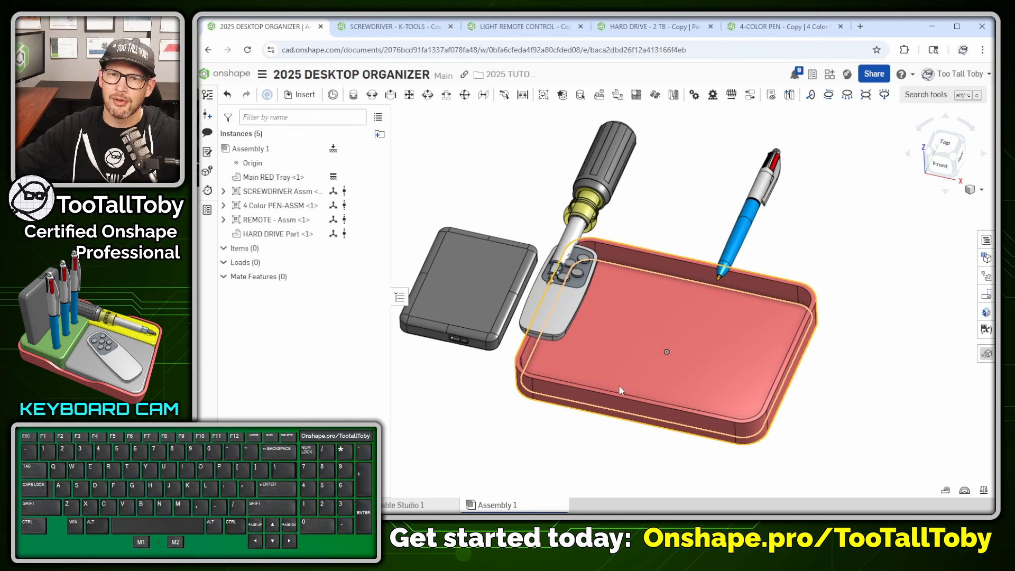
{"action": "left_click_drag", "start_coordinate": [557, 313], "coordinate": [733, 377]}
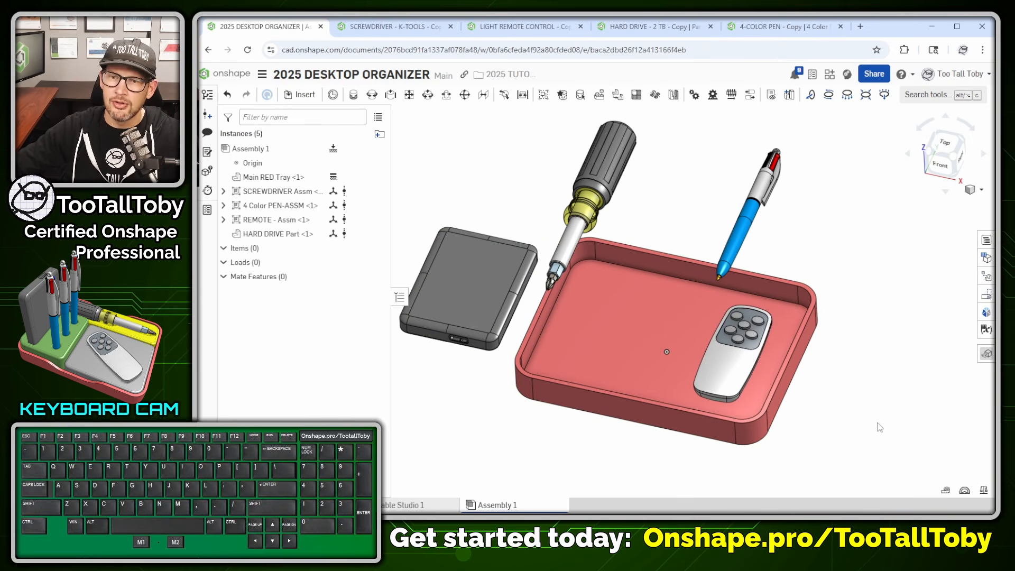
Rotate the remote 90 degrees in the horizontal plane so it lies lengthwise along the tray's front wall
{"action": "left_click", "coordinate": [733, 373]}
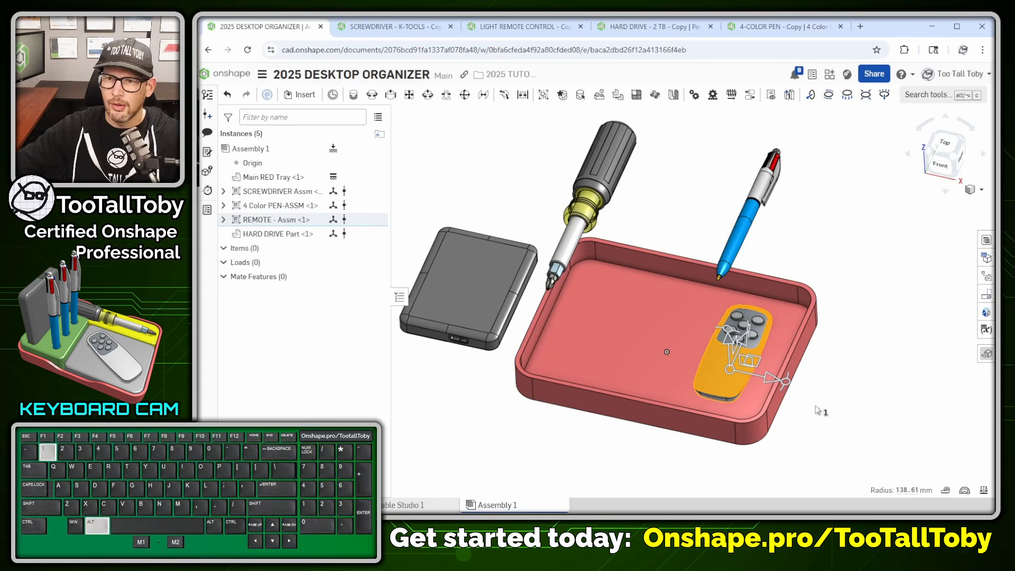
{"action": "left_click_drag", "start_coordinate": [786, 376], "coordinate": [742, 341]}
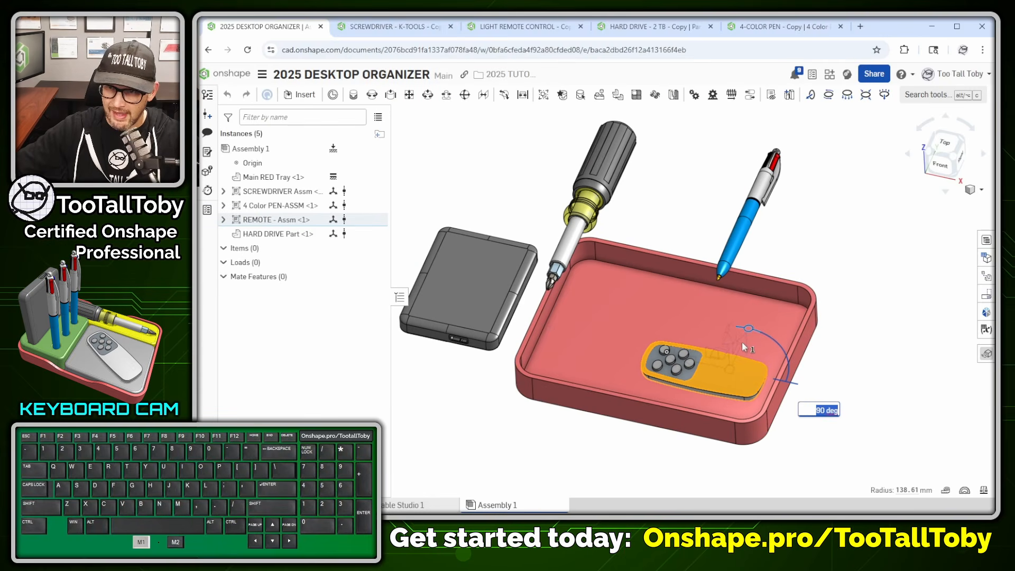
{"action": "left_click", "coordinate": [845, 228]}
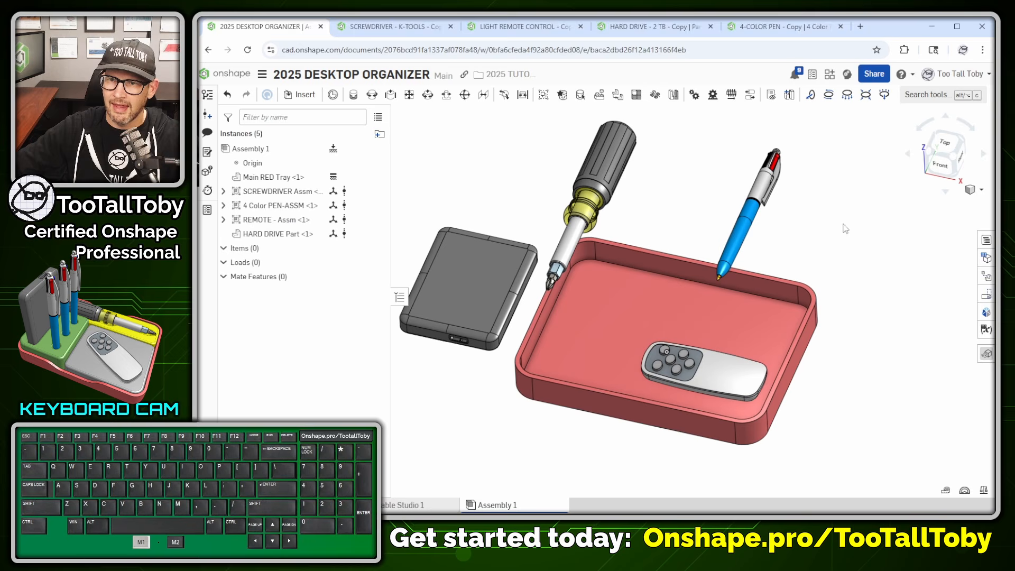
Rotate the 4-color pen so it stands vertically with its tip pointing down
{"action": "left_click", "coordinate": [739, 239]}
{"action": "right_click_drag", "start_coordinate": [845, 263], "coordinate": [810, 252]}
{"action": "left_click_drag", "start_coordinate": [770, 246], "coordinate": [709, 236]}
{"action": "left_click", "coordinate": [824, 255]}
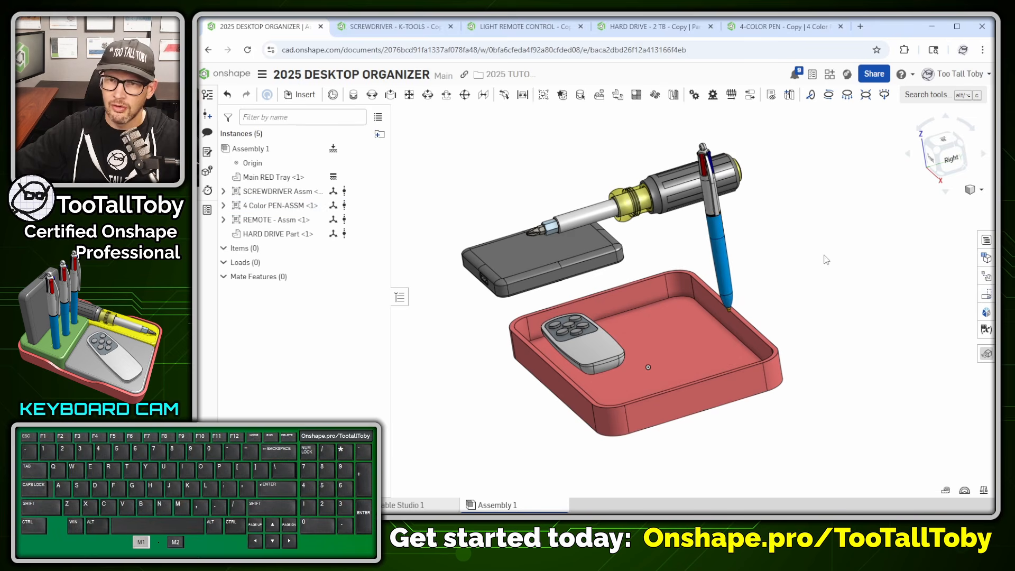
{"action": "right_click_drag", "start_coordinate": [823, 255], "coordinate": [714, 285]}
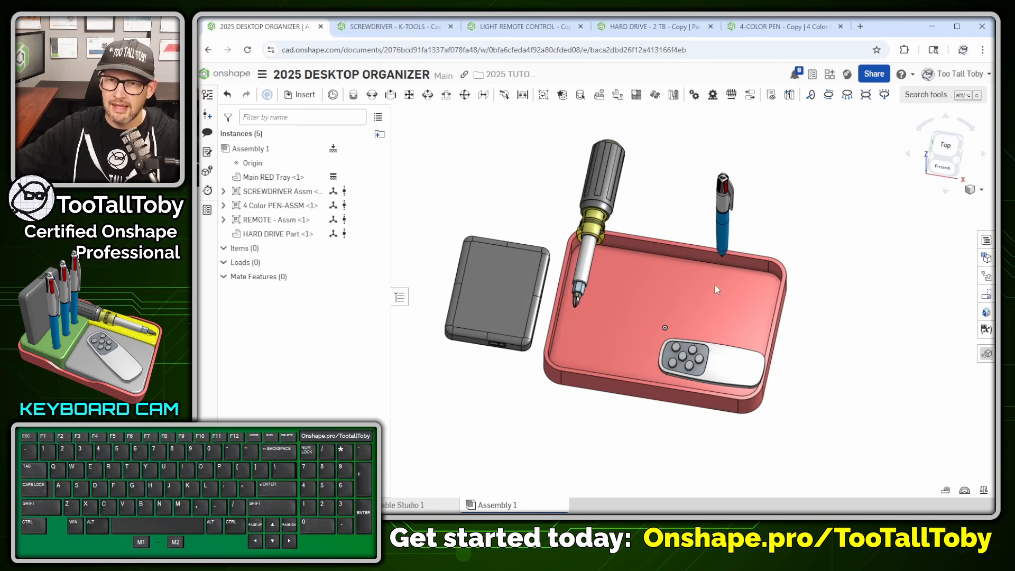
Rotate the screwdriver parallel to the tray's rear wall, tip pointing right, and move the pen clear of the tray's right side
{"action": "left_click", "coordinate": [605, 203]}
{"action": "left_click_drag", "start_coordinate": [665, 209], "coordinate": [612, 165]}
{"action": "left_click", "coordinate": [748, 241]}
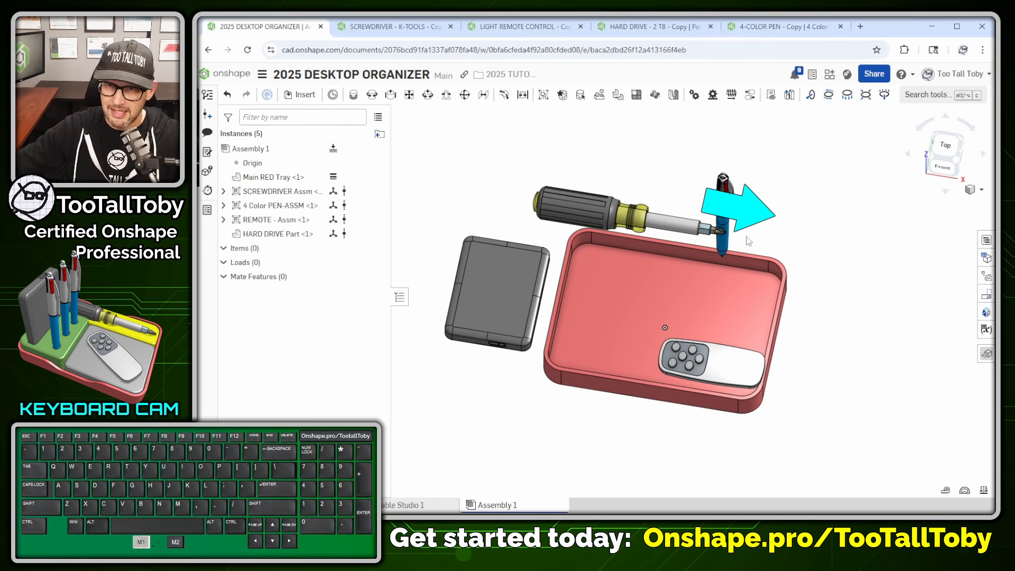
{"action": "left_click_drag", "start_coordinate": [724, 249], "coordinate": [909, 251]}
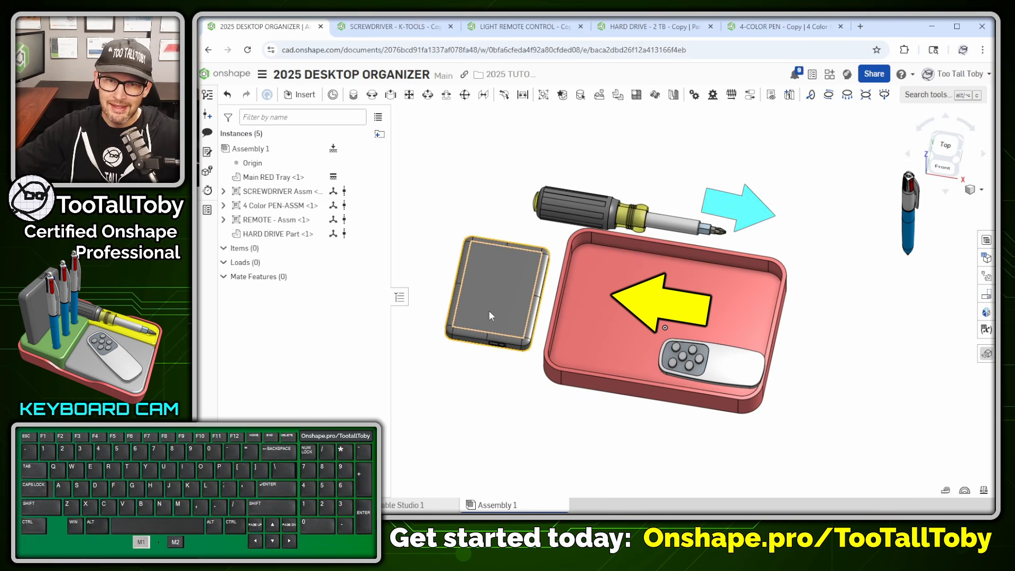
Rotate the hard drive 90 degrees so it stands upright on its short end
{"action": "left_click", "coordinate": [502, 326]}
{"action": "key", "text": "shift+7"}
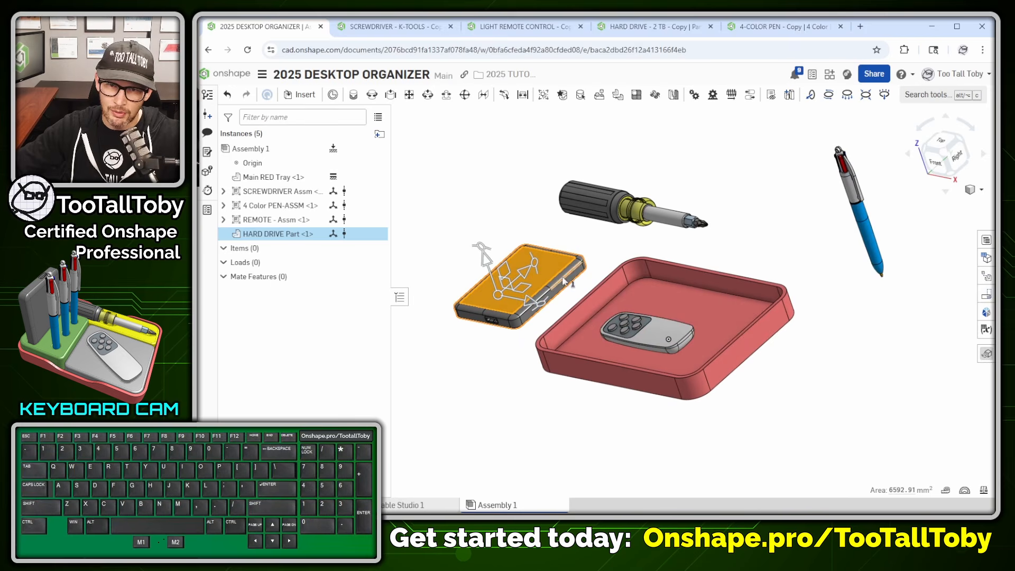
{"action": "left_click_drag", "start_coordinate": [533, 259], "coordinate": [509, 326]}
{"action": "type", "text": "90"}
{"action": "key", "text": "Return"}
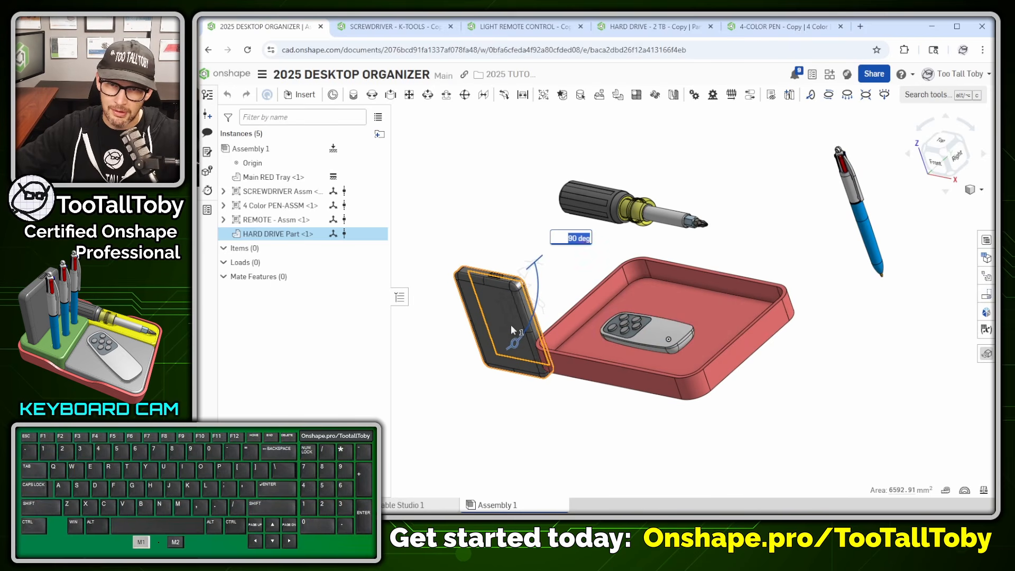
{"action": "left_click", "coordinate": [415, 370]}
Turn the upright hard drive 90 degrees about the vertical so its large faces run parallel to the tray's left wall
{"action": "left_click", "coordinate": [497, 325]}
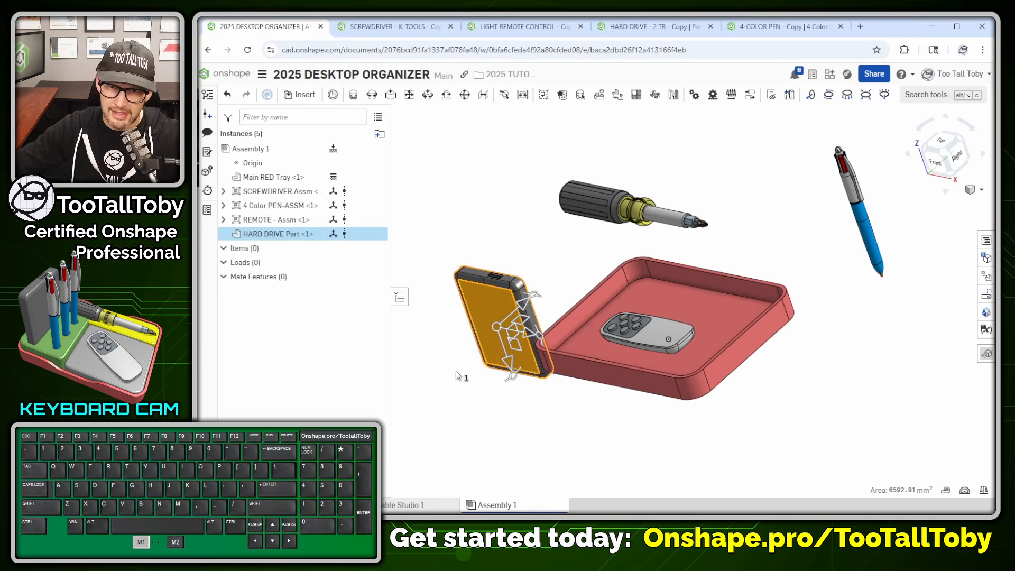
{"action": "middle_click_drag", "start_coordinate": [456, 371], "coordinate": [482, 386]}
{"action": "right_click_drag", "start_coordinate": [482, 389], "coordinate": [517, 302]}
{"action": "left_click_drag", "start_coordinate": [492, 289], "coordinate": [424, 340]}
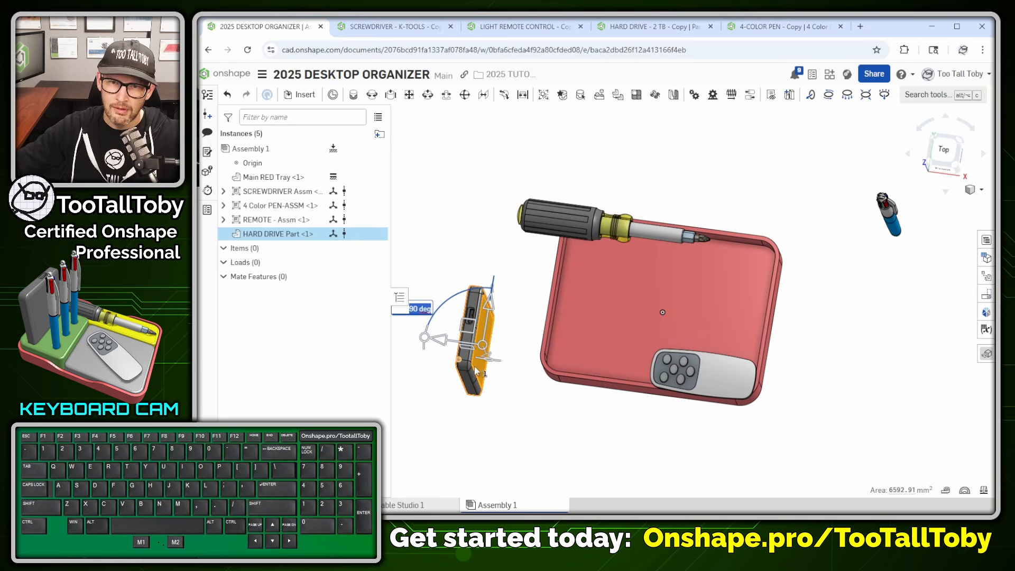
{"action": "left_click", "coordinate": [517, 411]}
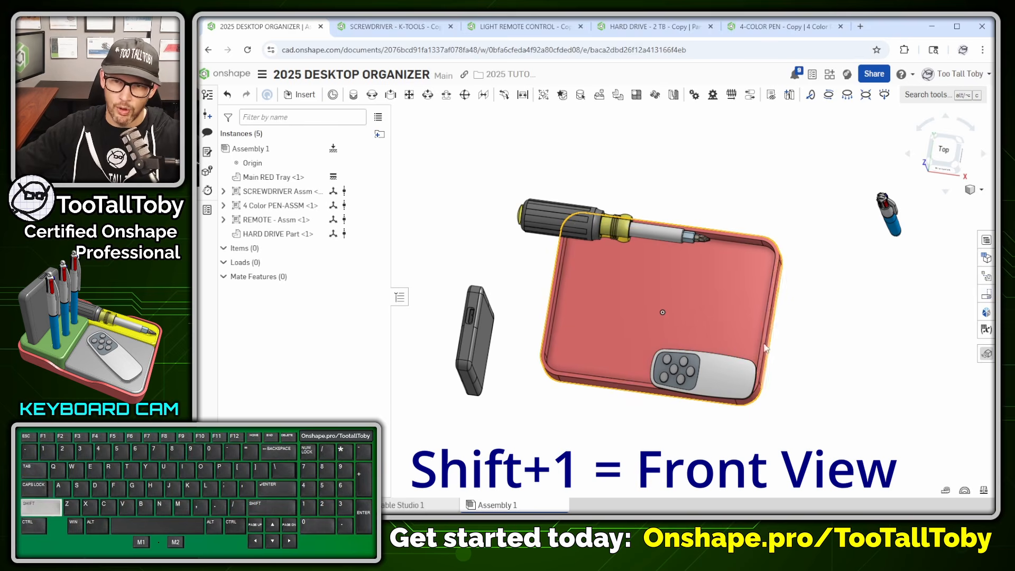
In the front view, raise the hard drive above the tray and move the pen closer to the tray's right end
{"action": "key", "text": "shift+1"}
{"action": "left_click_drag", "start_coordinate": [414, 399], "coordinate": [469, 271]}
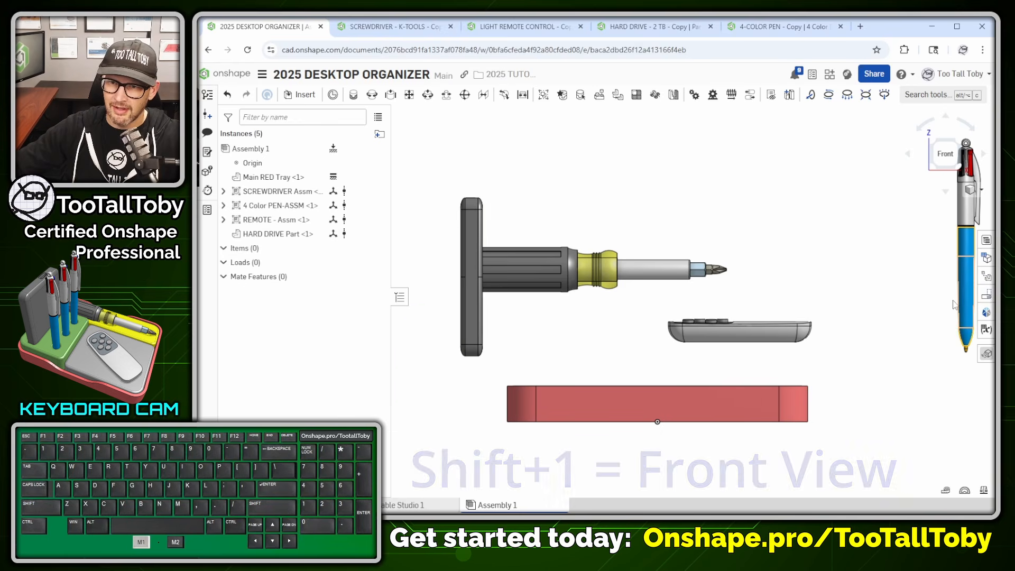
{"action": "left_click_drag", "start_coordinate": [973, 300], "coordinate": [841, 274]}
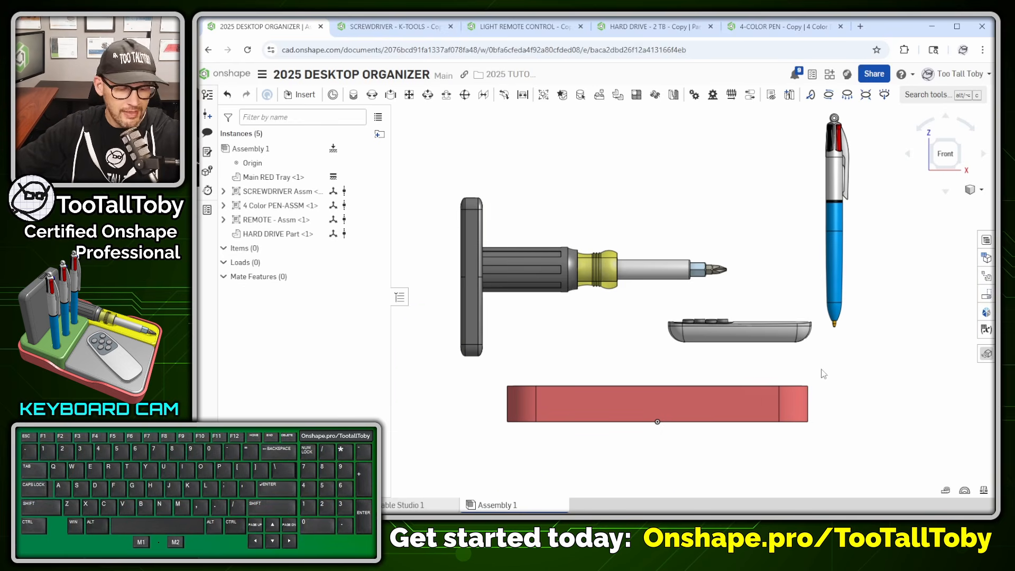
In the top view, place the screwdriver along the tray's rear wall, the hard drive along its left wall and the remote toward the front right
{"action": "key", "text": "shift+5"}
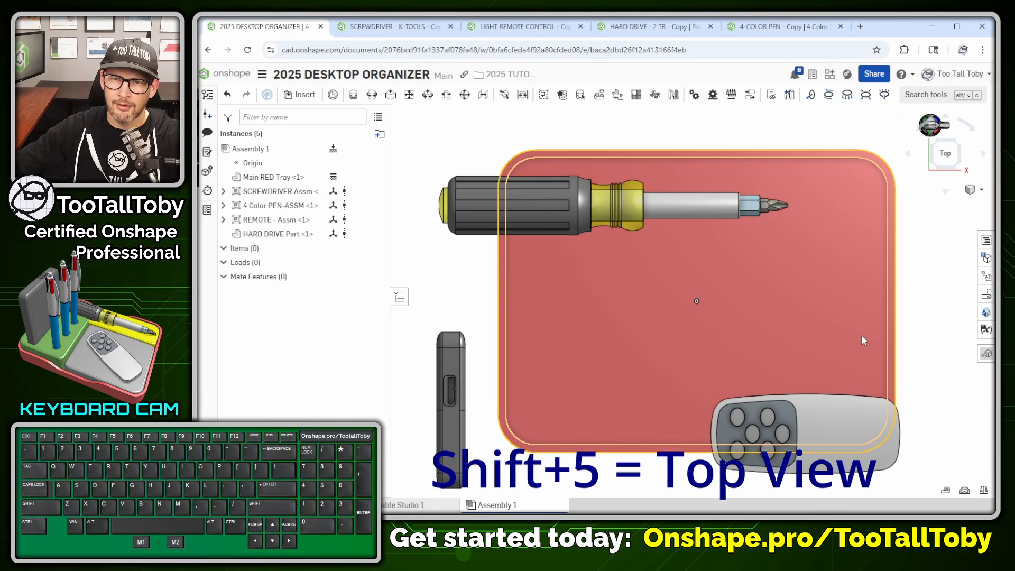
{"action": "left_click_drag", "start_coordinate": [552, 205], "coordinate": [634, 196]}
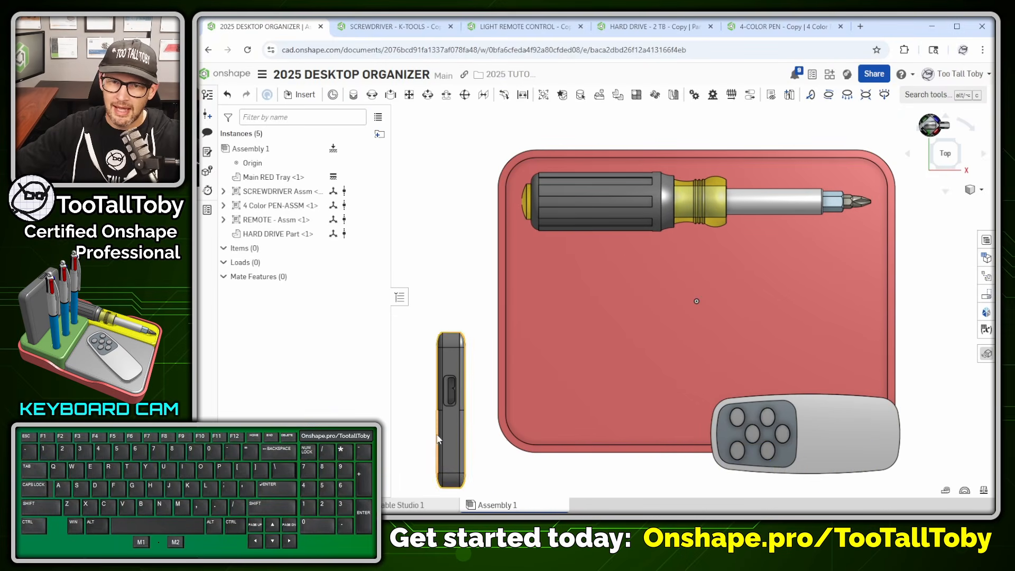
{"action": "left_click_drag", "start_coordinate": [462, 419], "coordinate": [547, 359]}
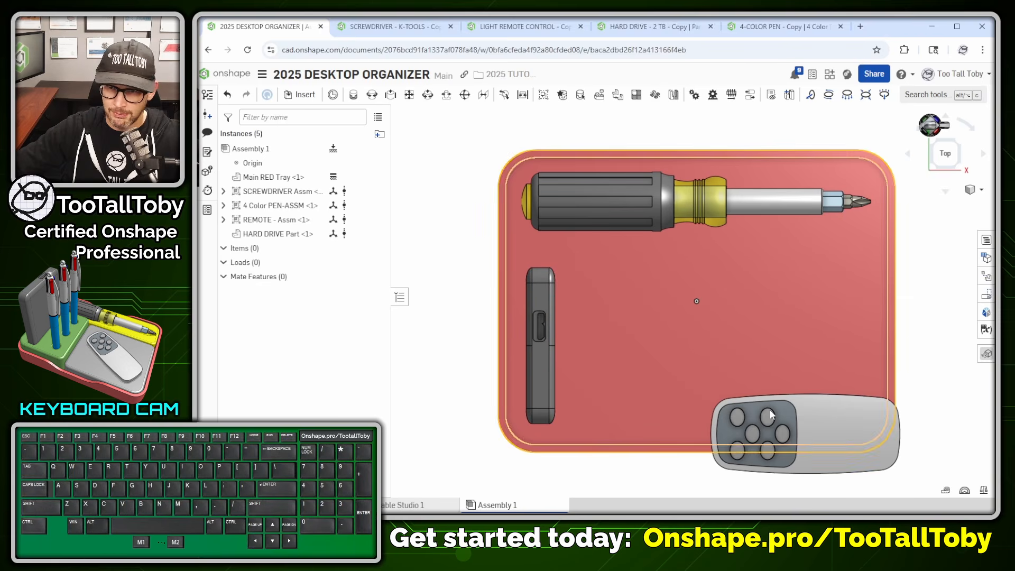
{"action": "left_click_drag", "start_coordinate": [858, 450], "coordinate": [823, 378]}
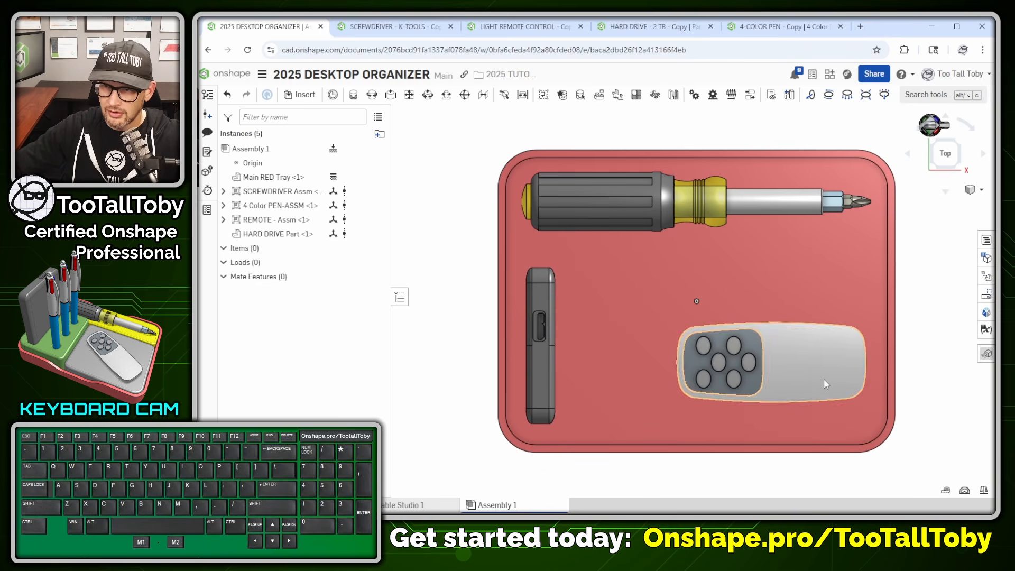
In the top view, move the pen over the tray to just beside the hard drive's front end, on the side facing the remote
{"action": "scroll", "coordinate": [824, 378], "scroll_direction": "down", "scroll_amount": 1}
{"action": "scroll", "coordinate": [918, 189], "scroll_direction": "up", "scroll_amount": 2}
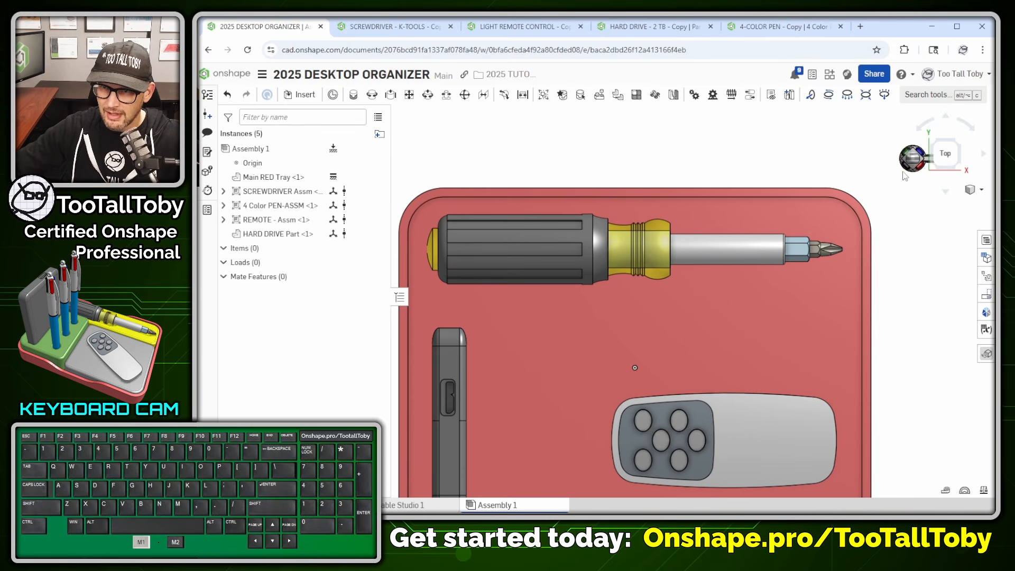
{"action": "left_click_drag", "start_coordinate": [903, 172], "coordinate": [576, 368]}
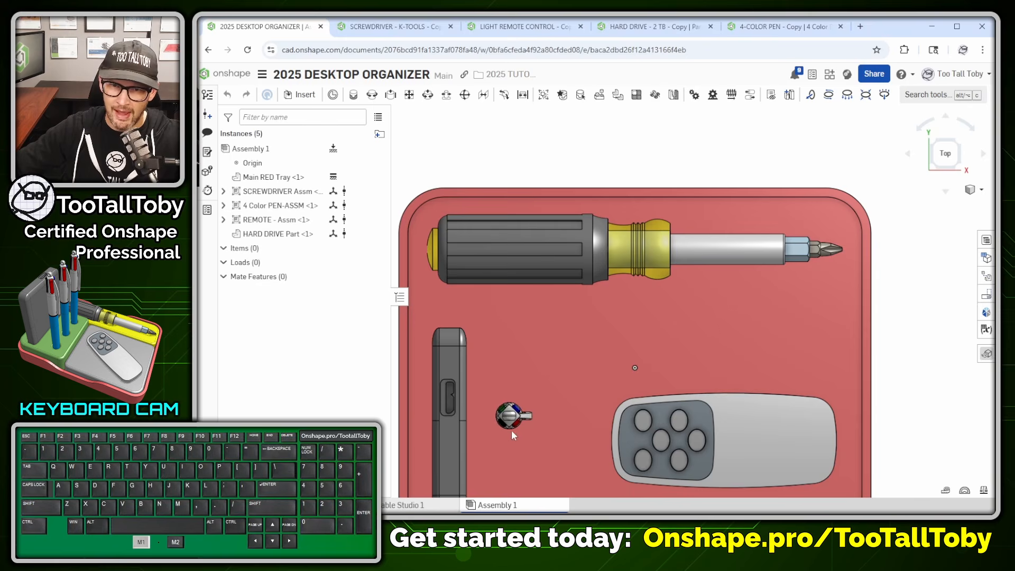
{"action": "left_click_drag", "start_coordinate": [512, 432], "coordinate": [513, 432]}
{"action": "scroll", "coordinate": [528, 418], "scroll_direction": "down", "scroll_amount": 2}
{"action": "middle_click_drag", "start_coordinate": [539, 452], "coordinate": [554, 332]}
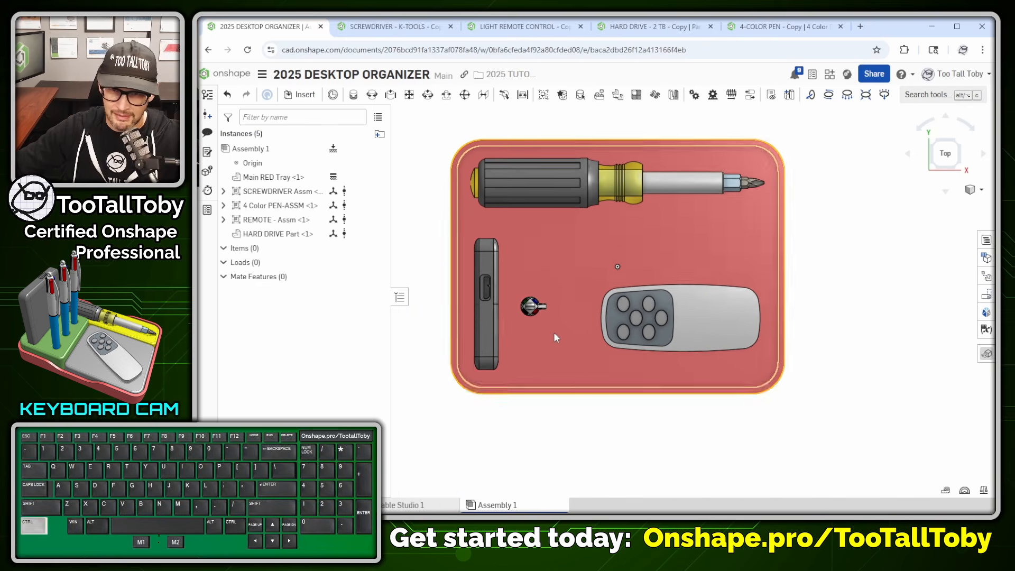
{"action": "scroll", "coordinate": [528, 329], "scroll_direction": "up", "scroll_amount": 3}
{"action": "left_click_drag", "start_coordinate": [524, 294], "coordinate": [525, 306]}
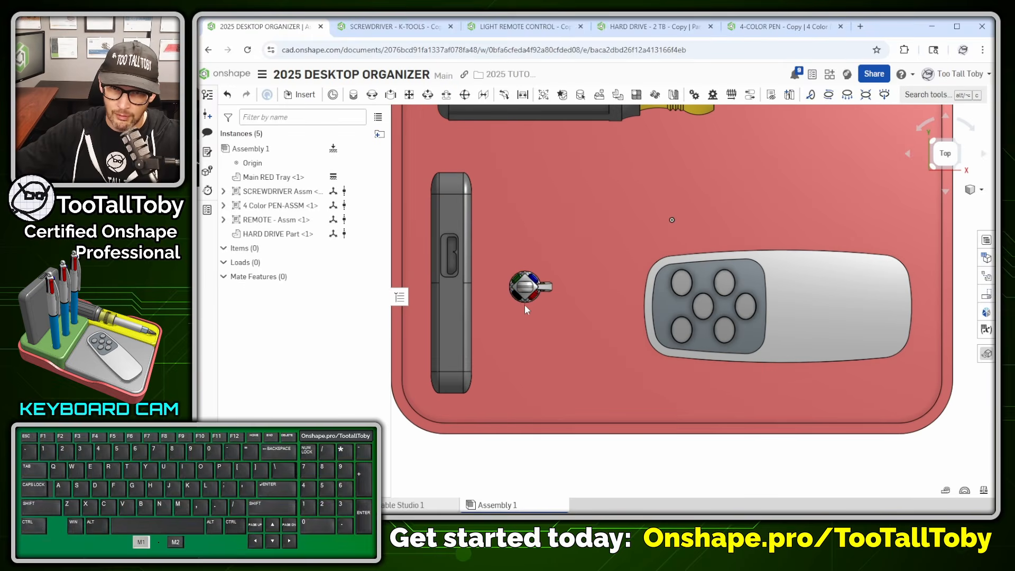
{"action": "left_click_drag", "start_coordinate": [522, 368], "coordinate": [516, 399]}
{"action": "scroll", "coordinate": [639, 315], "scroll_direction": "down", "scroll_amount": 2}
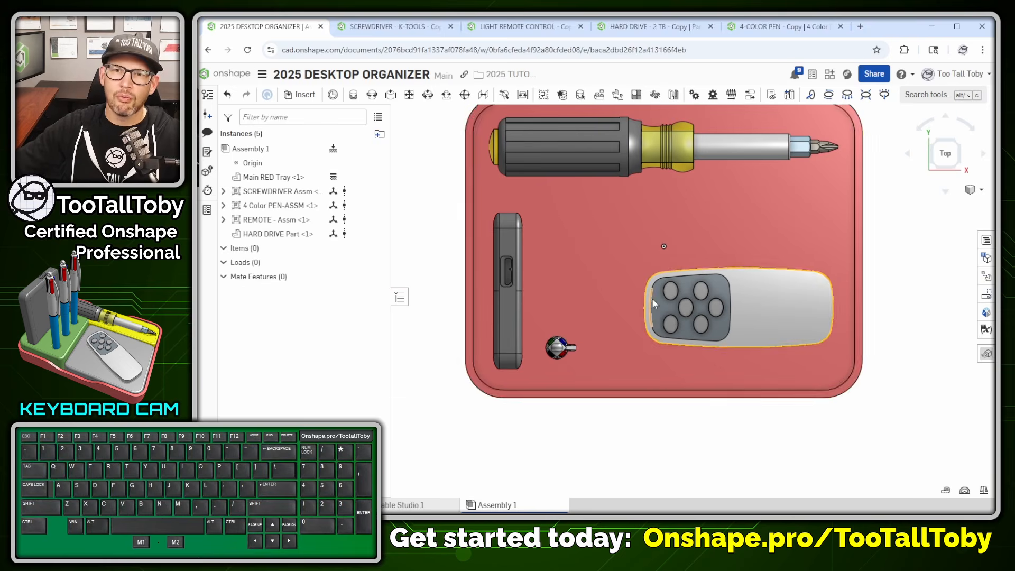
{"action": "scroll", "coordinate": [619, 358], "scroll_direction": "down", "scroll_amount": 1}
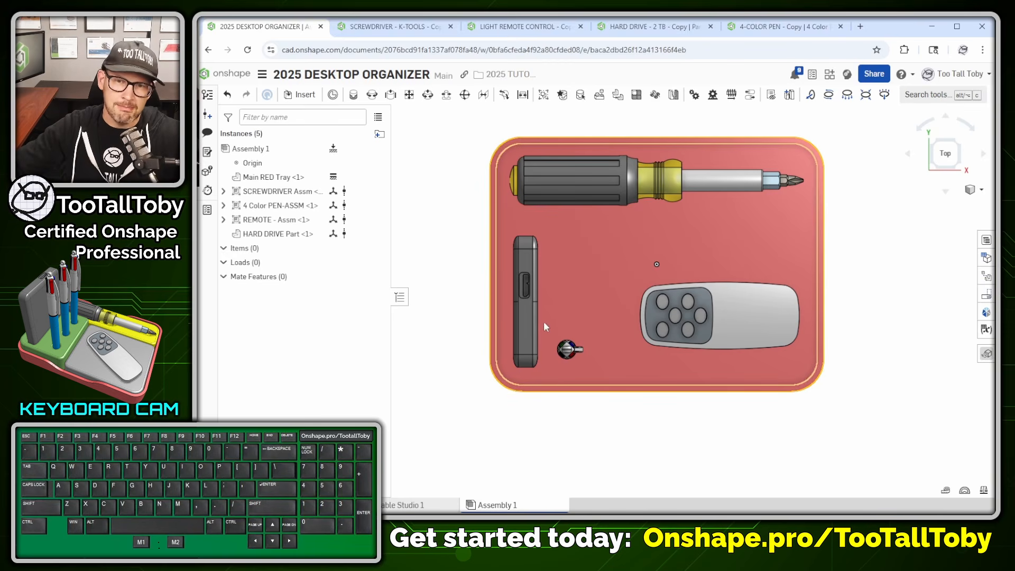
Add a Fastened mate from the centre of the hard drive's bottom face to the centre of the tray's underside
{"action": "key", "text": "shift+1"}
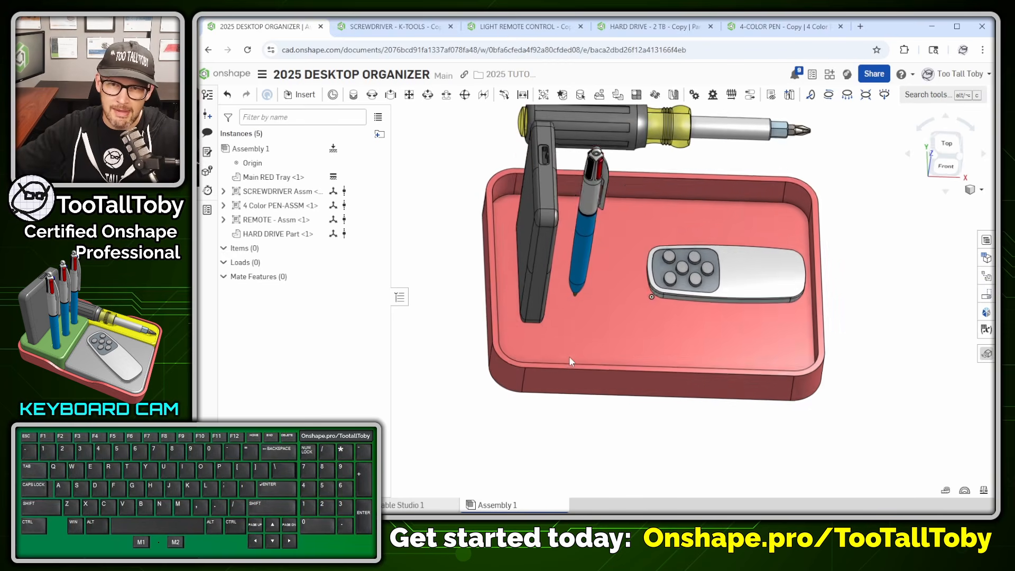
{"action": "key", "text": "shift+7"}
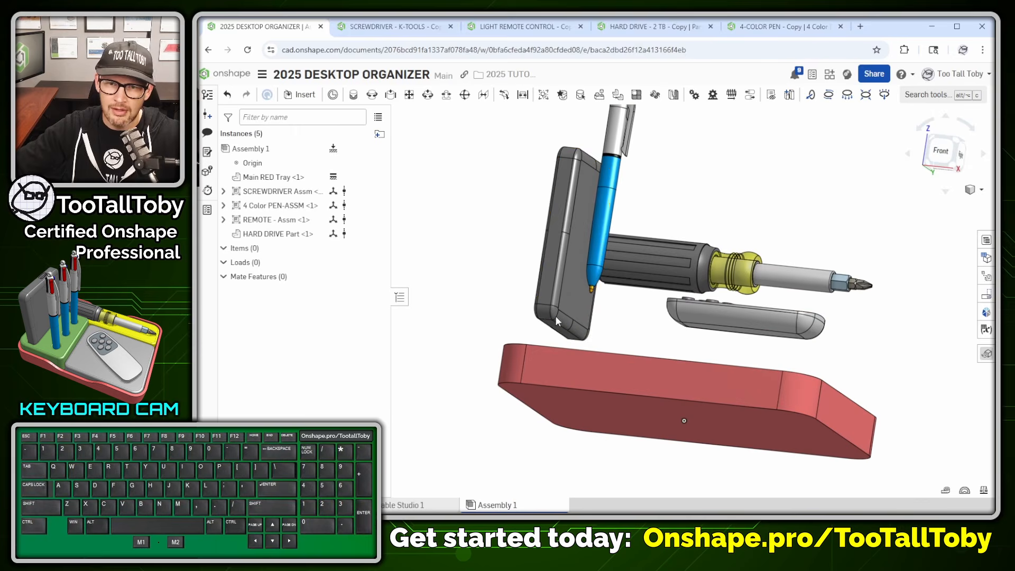
{"action": "scroll", "coordinate": [571, 327], "scroll_direction": "up", "scroll_amount": 5}
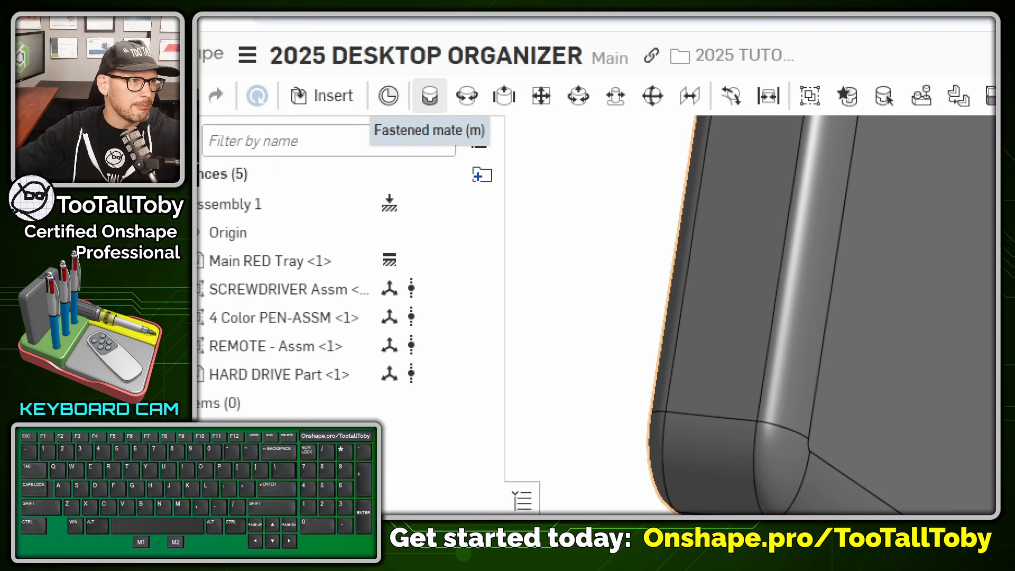
{"action": "left_click", "coordinate": [394, 85]}
{"action": "left_click_drag", "start_coordinate": [487, 81], "coordinate": [444, 140]}
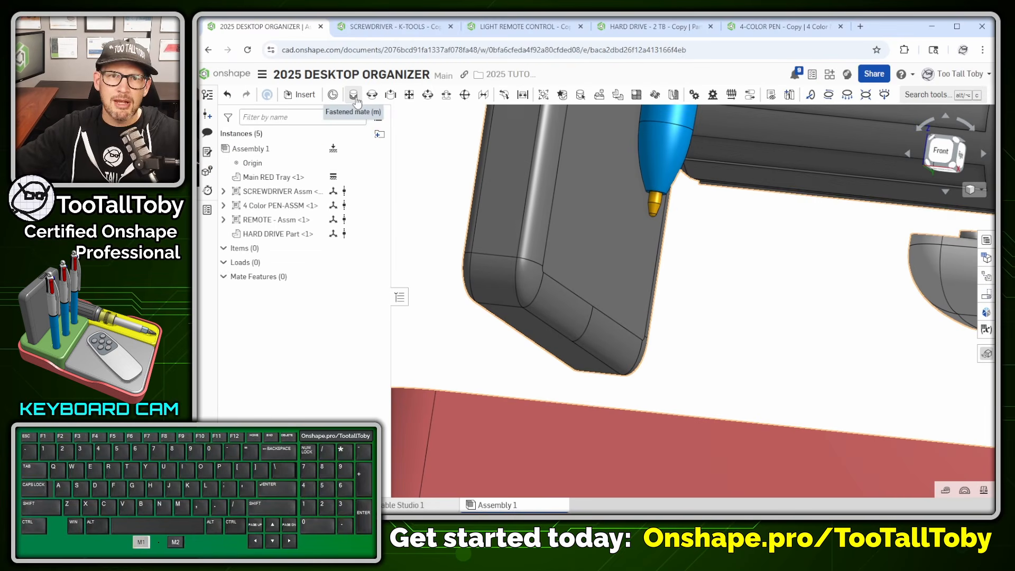
{"action": "left_click", "coordinate": [457, 91]}
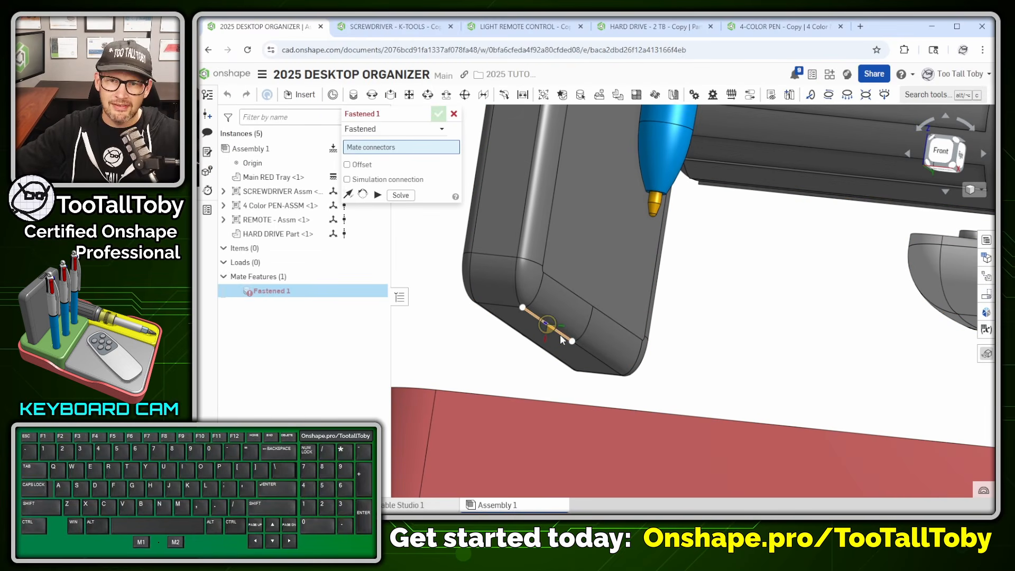
{"action": "scroll", "coordinate": [560, 346], "scroll_direction": "up", "scroll_amount": 5}
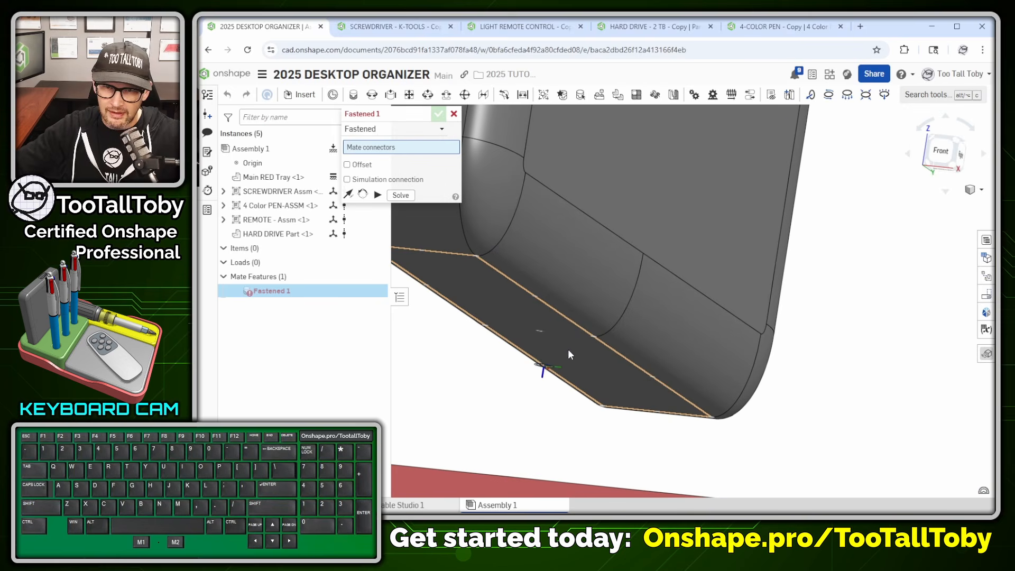
{"action": "left_click", "coordinate": [562, 348]}
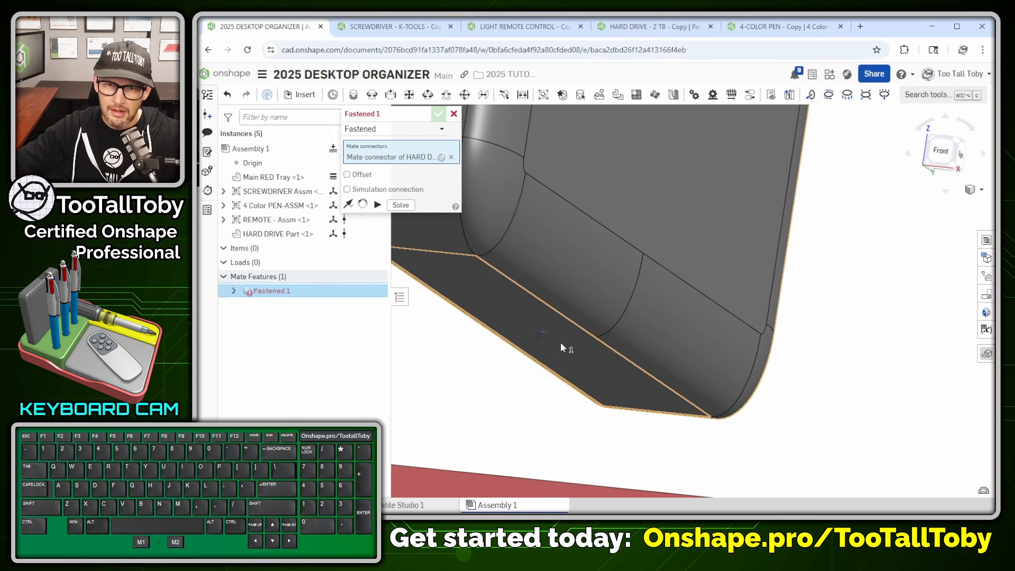
{"action": "scroll", "coordinate": [560, 344], "scroll_direction": "down", "scroll_amount": 8}
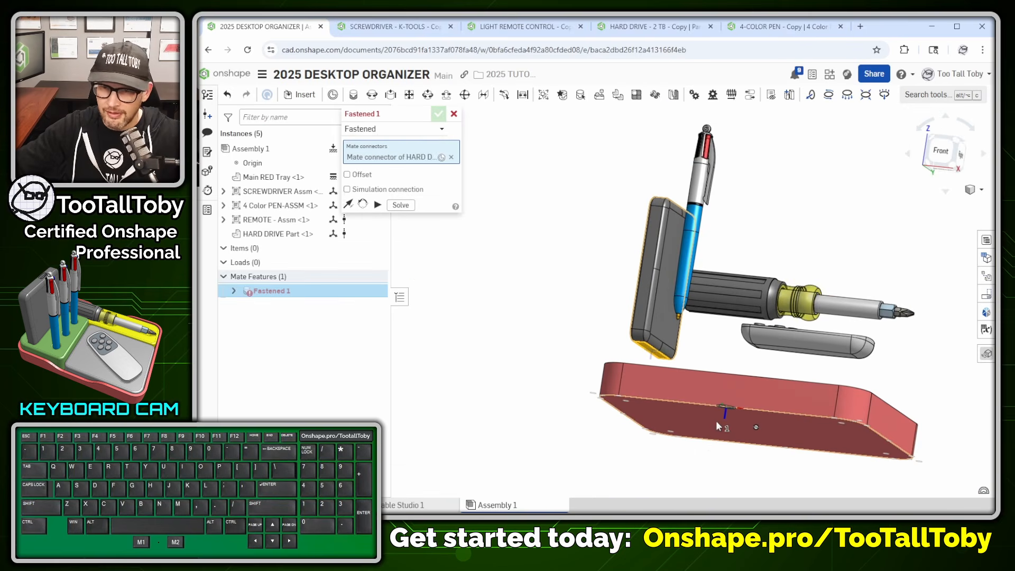
{"action": "scroll", "coordinate": [714, 423], "scroll_direction": "up", "scroll_amount": 5}
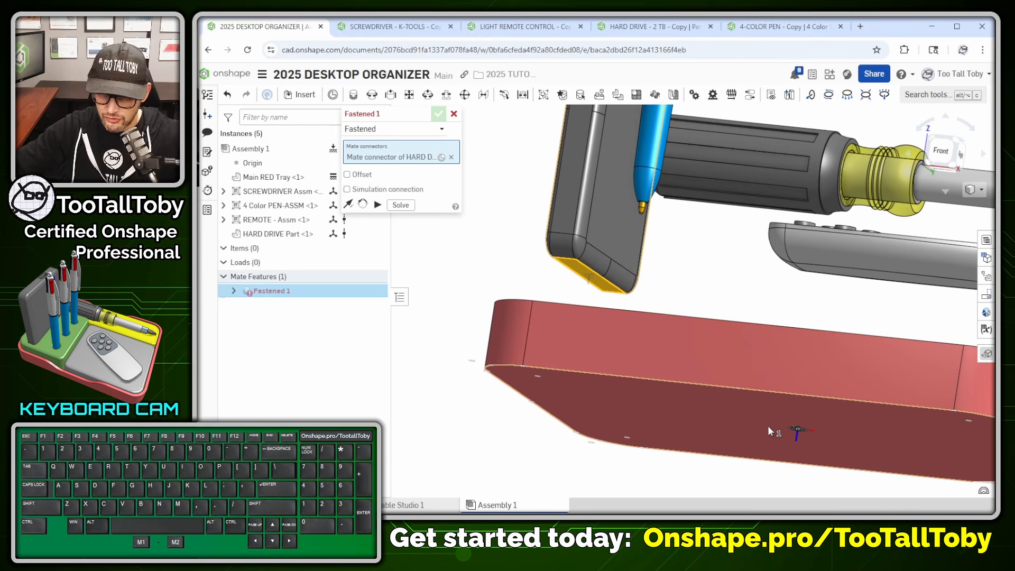
{"action": "left_click", "coordinate": [769, 428]}
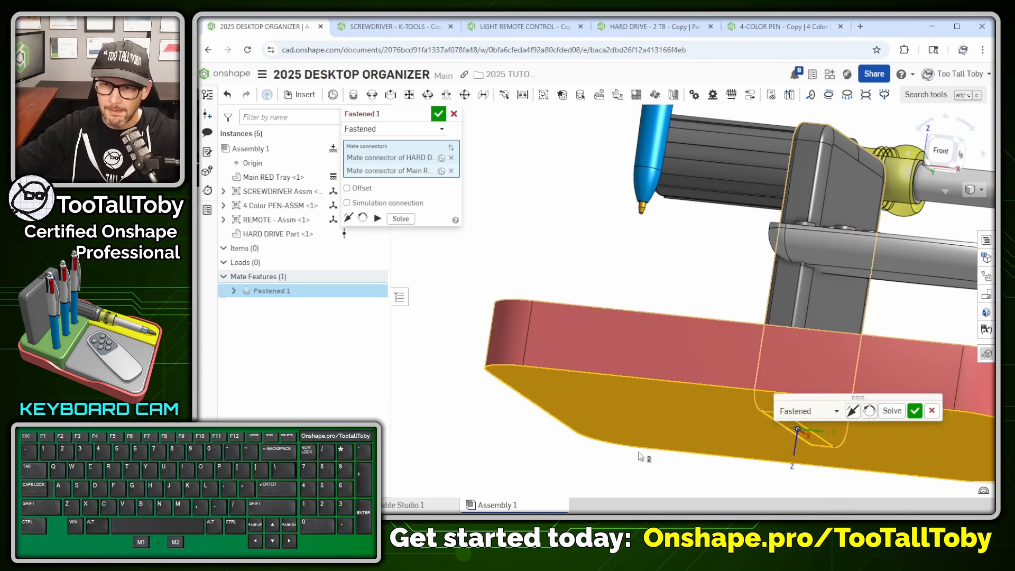
Enable the offset for the hard drive's Fastened mate and set its X offset to -60 mm
{"action": "right_click_drag", "start_coordinate": [622, 289], "coordinate": [680, 344]}
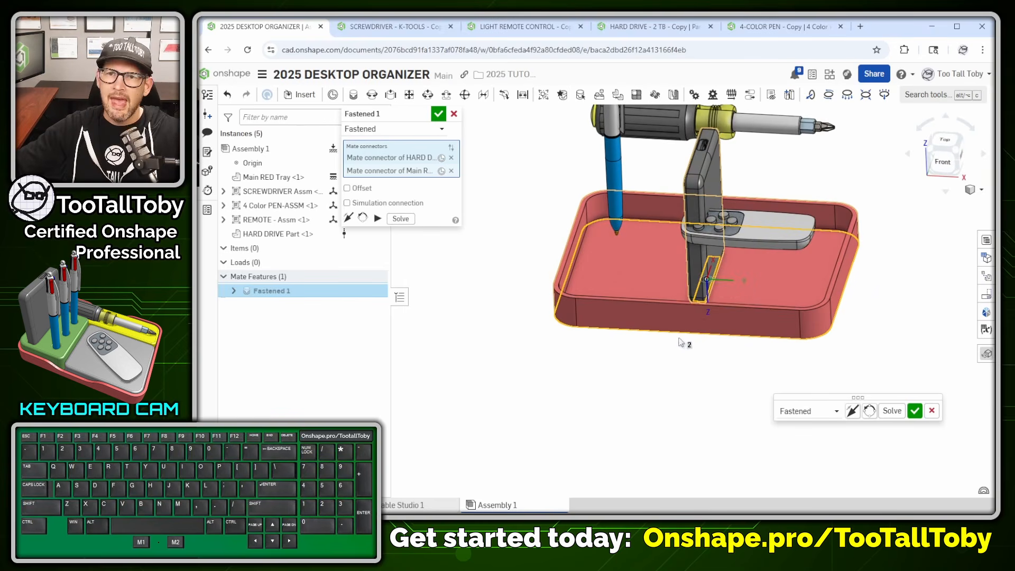
{"action": "key", "text": "alt+1"}
{"action": "mouse_move", "coordinate": [292, 183]}
{"action": "left_mouse_down"}
{"action": "mouse_move", "coordinate": [419, 161]}
{"action": "mouse_move", "coordinate": [304, 157]}
{"action": "left_mouse_up"}
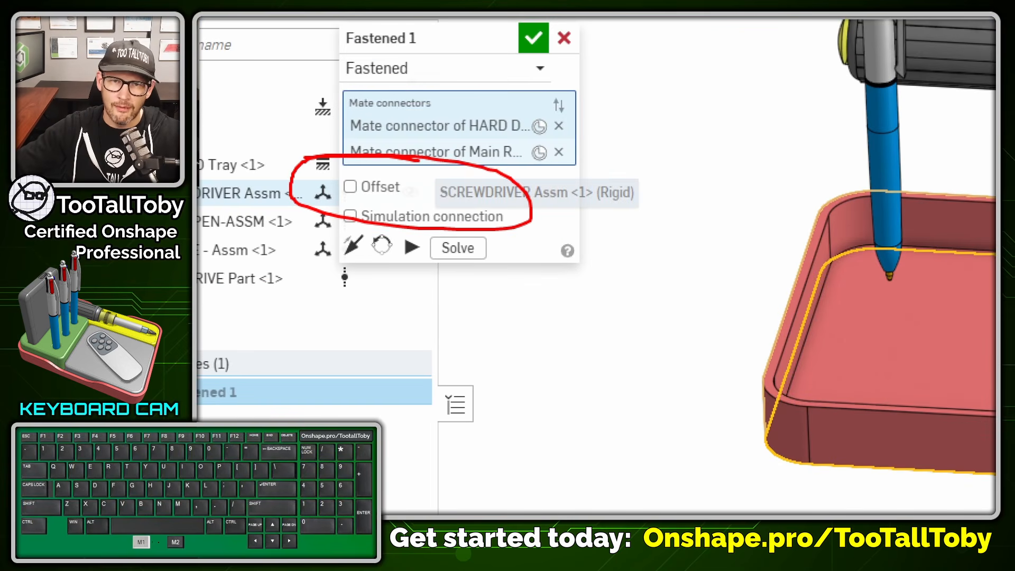
{"action": "key", "text": "alt+1"}
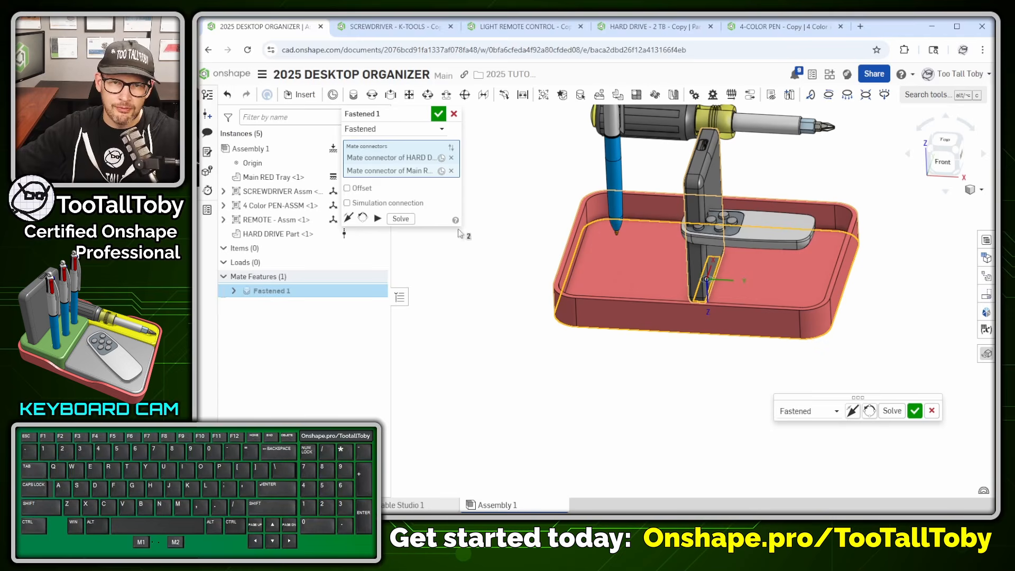
{"action": "left_click", "coordinate": [364, 191]}
{"action": "left_click", "coordinate": [437, 204]}
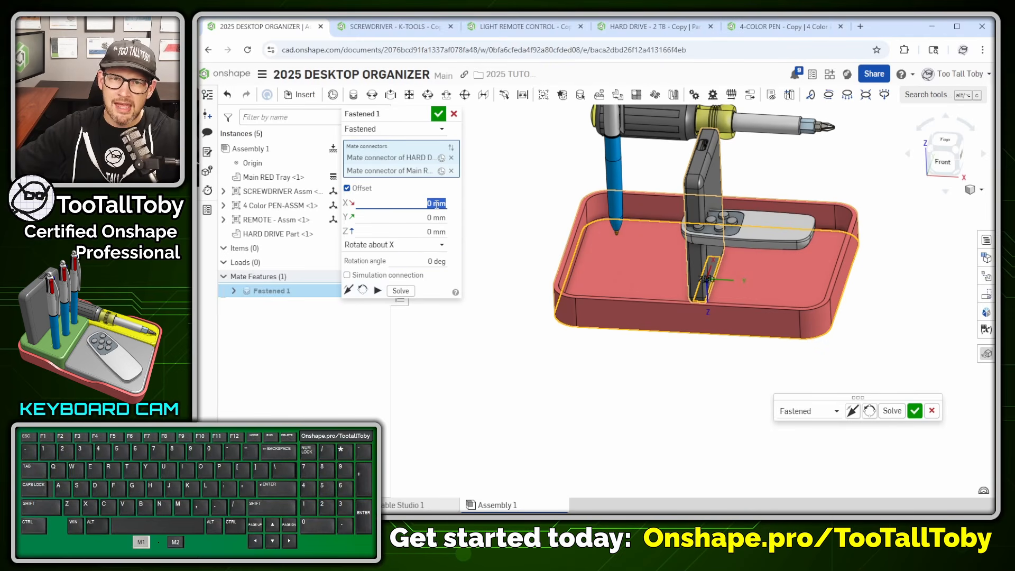
{"action": "type", "text": "60"}
{"action": "key", "text": "Tab"}
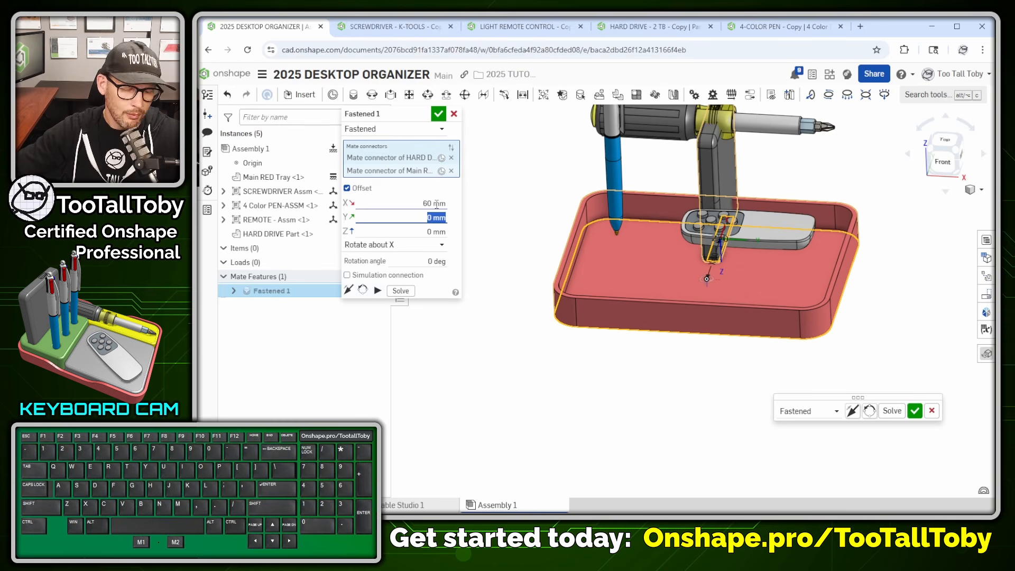
{"action": "key", "text": "shift+Tab"}
{"action": "type", "text": "-60"}
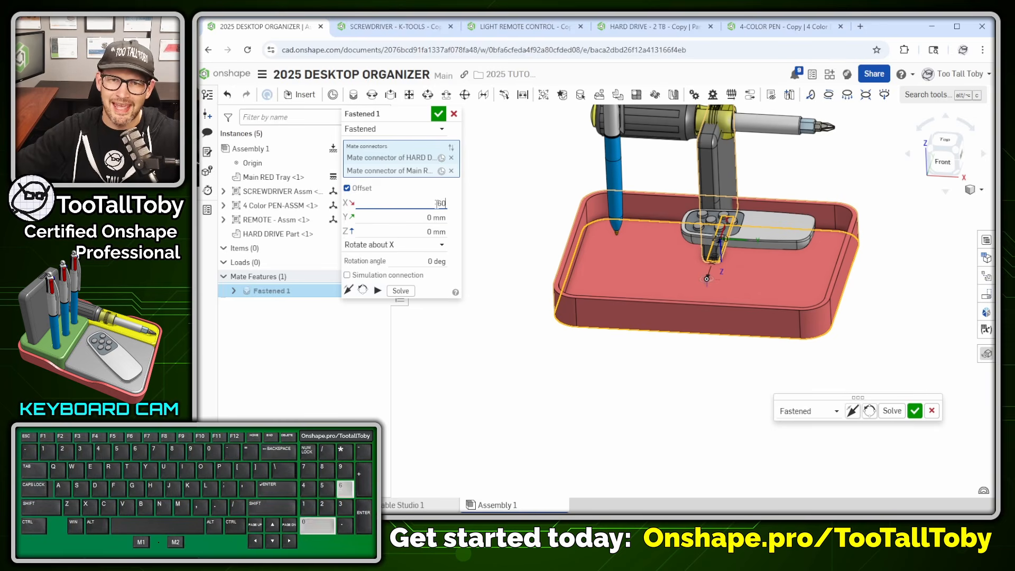
{"action": "key", "text": "Tab"}
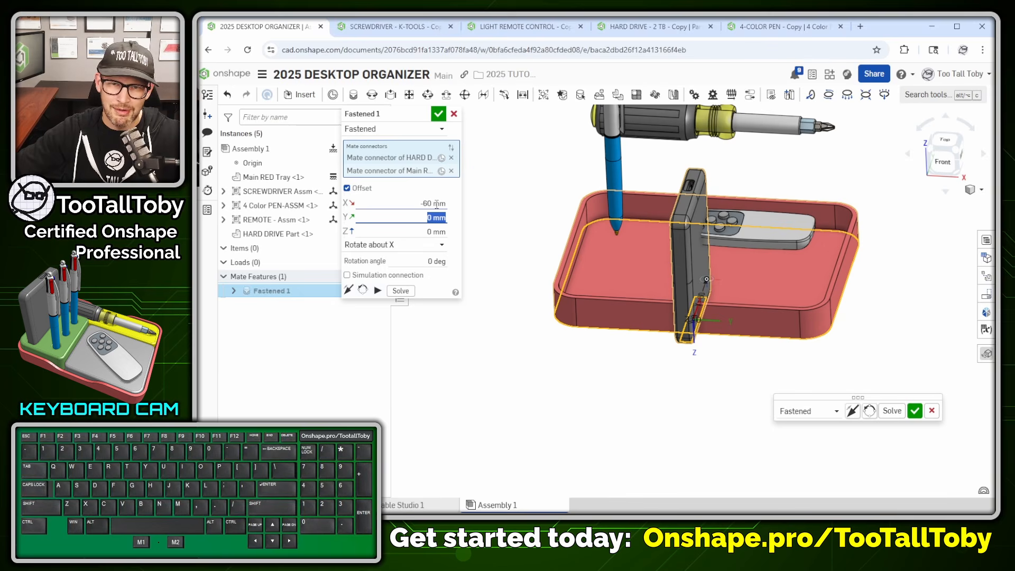
Set the Y offset of the hard drive's mate to -80 mm
{"action": "type", "text": "25"}
{"action": "key", "text": "Tab"}
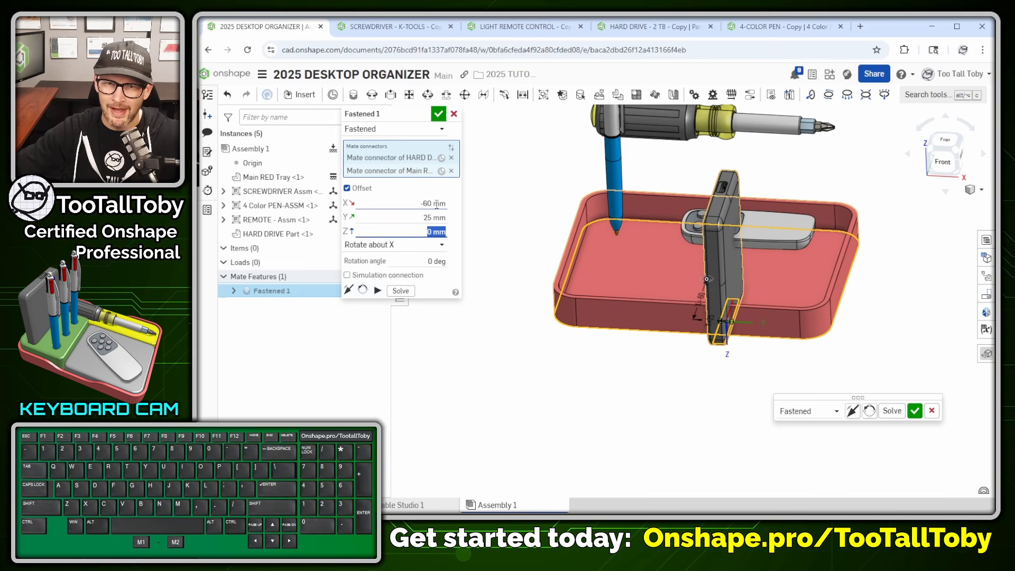
{"action": "key", "text": "shift+Tab"}
{"action": "type", "text": "-"}
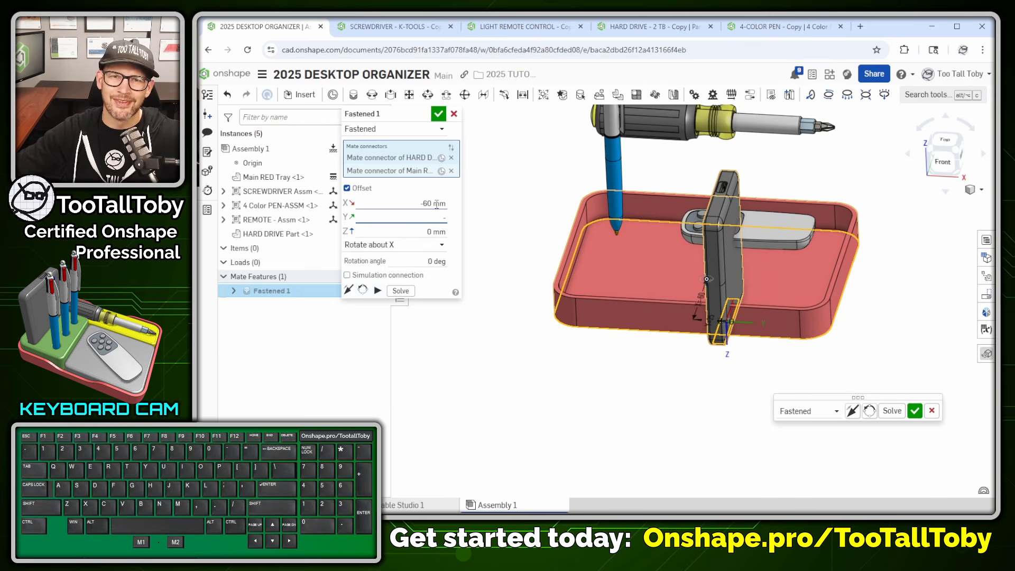
{"action": "type", "text": "80"}
{"action": "key", "text": "Tab"}
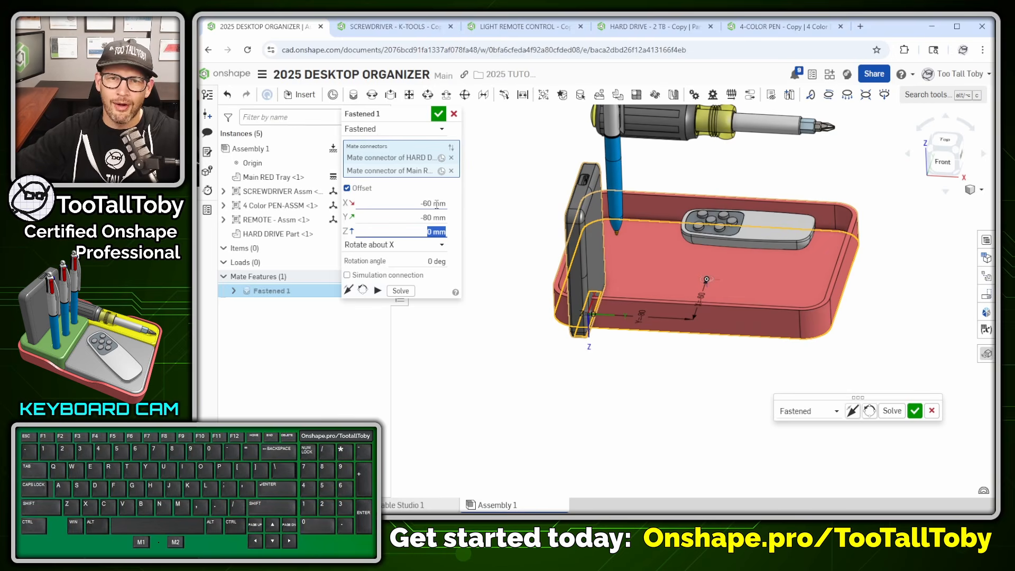
Set the Z offset of the hard drive's mate to -15 mm to raise it above the tray's underside
{"action": "type", "text": "15"}
{"action": "key", "text": "Tab"}
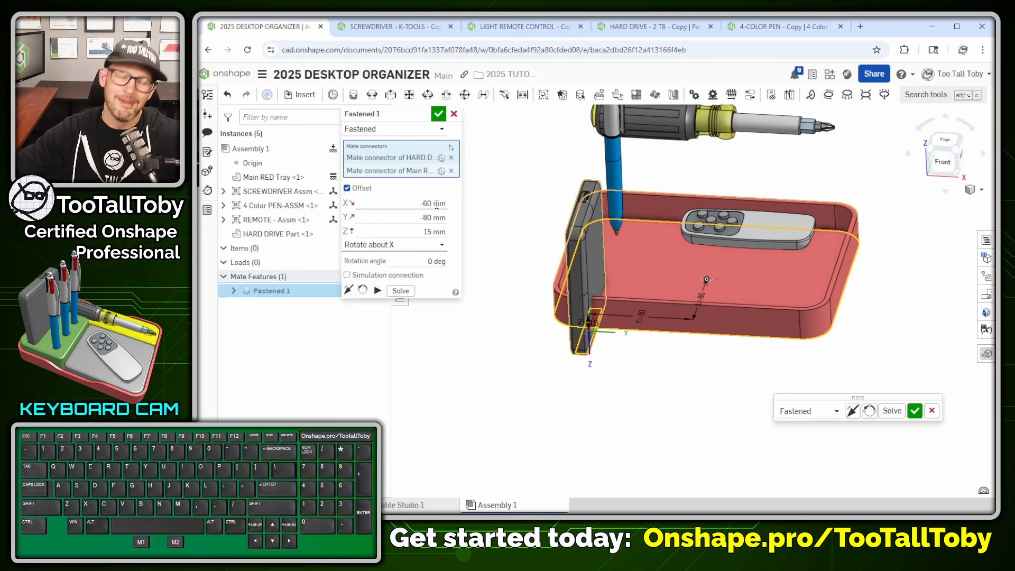
{"action": "key", "text": "shift+Tab"}
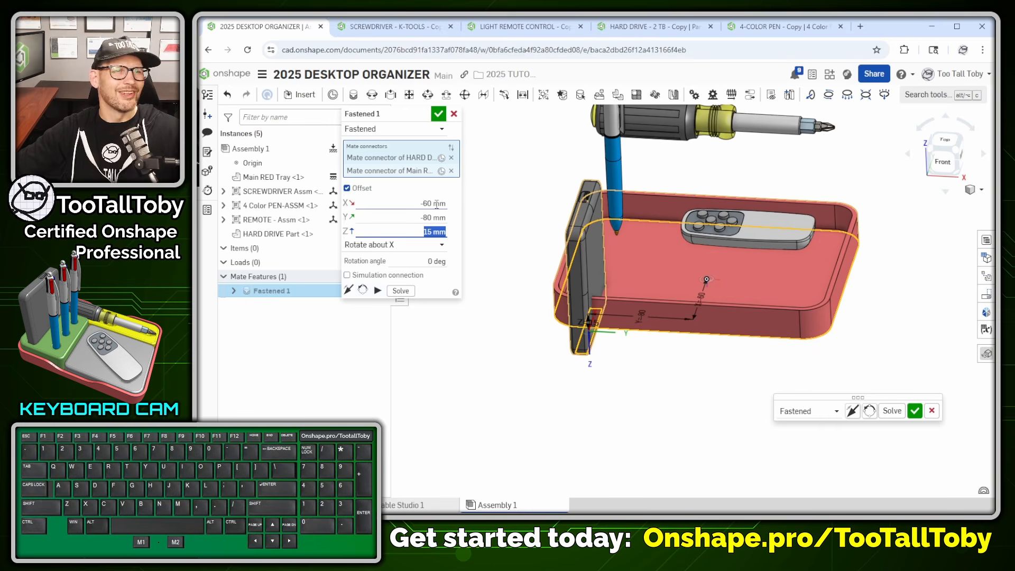
{"action": "type", "text": "-15"}
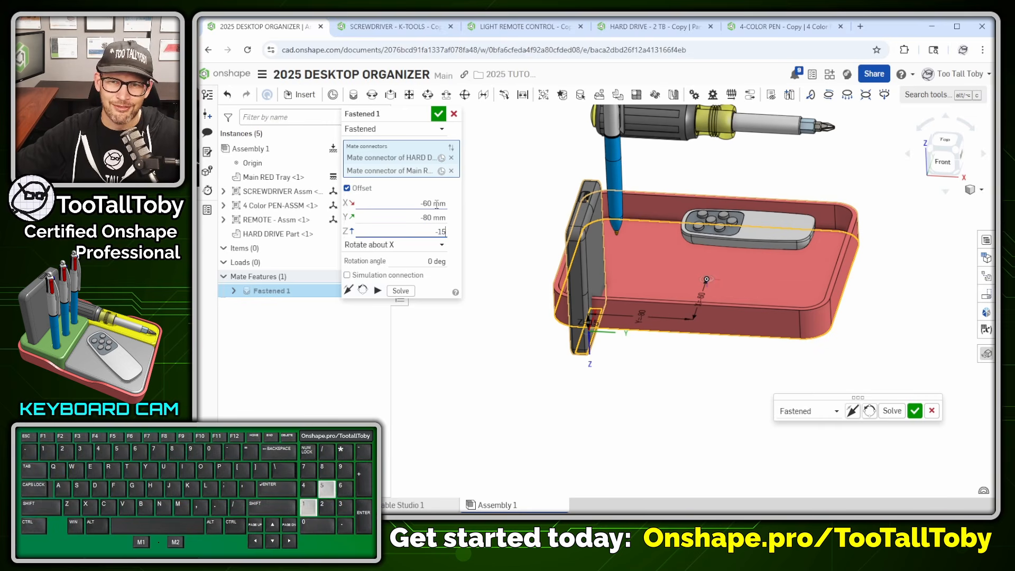
{"action": "key", "text": "Return"}
{"action": "key", "text": "shift+1"}
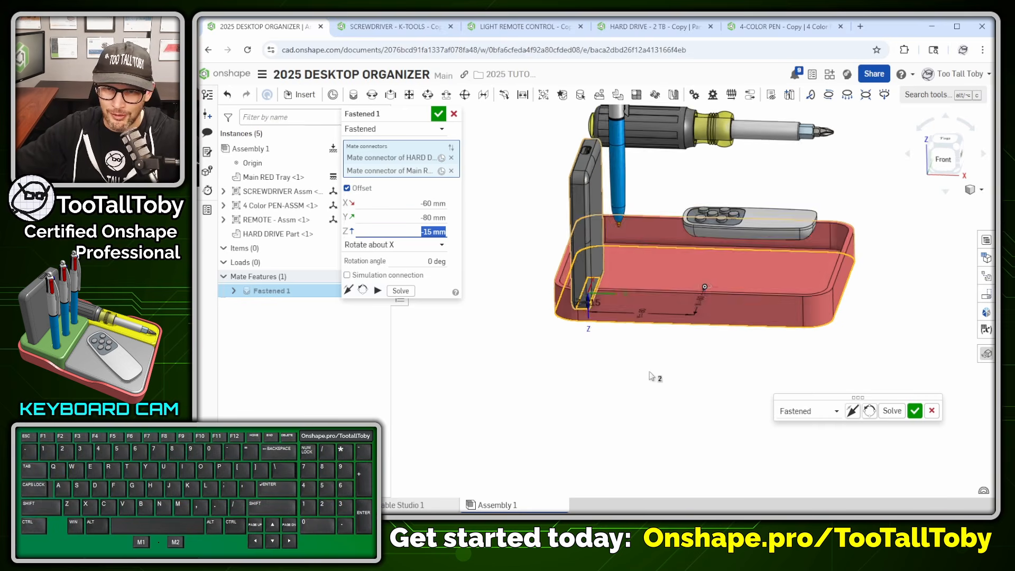
{"action": "scroll", "coordinate": [649, 242], "scroll_direction": "up", "scroll_amount": 3}
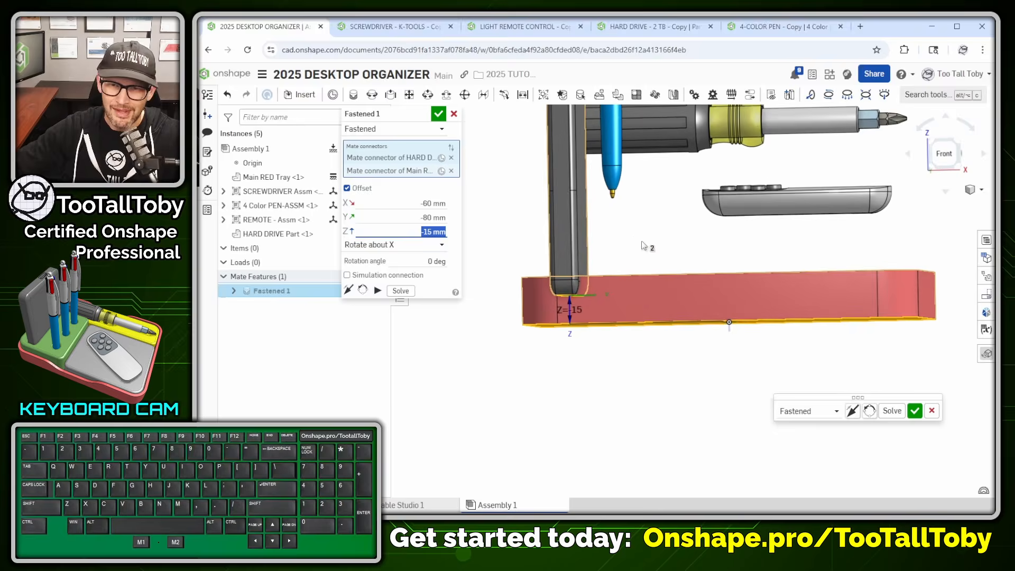
{"action": "type", "text": "%"}
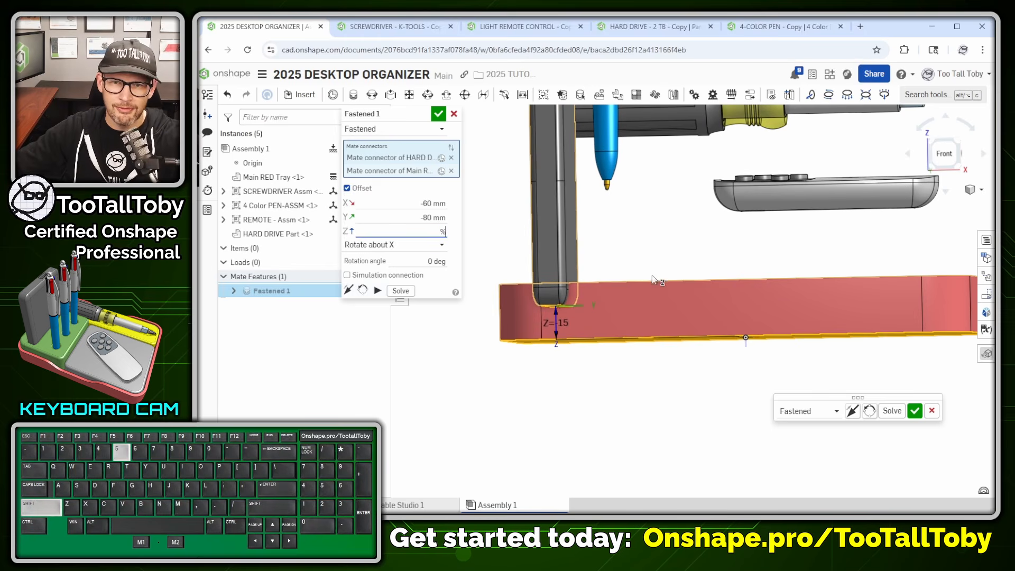
{"action": "left_click", "coordinate": [441, 232]}
{"action": "double_click", "coordinate": [442, 233]}
{"action": "key", "text": "Escape"}
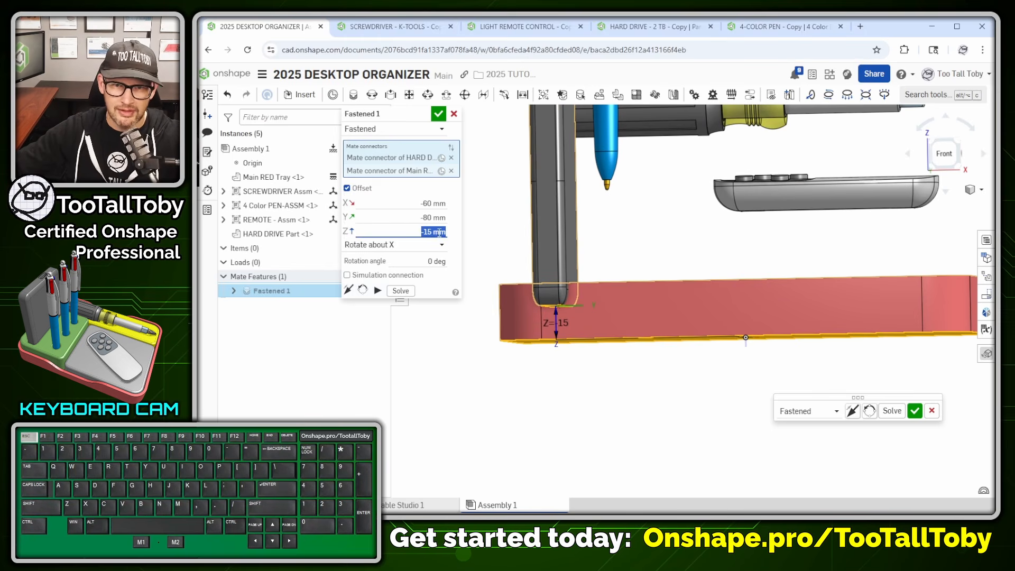
Try X offsets of -40 mm and -30 mm for the hard drive's Fastened mate
{"action": "left_click", "coordinate": [506, 226]}
{"action": "key", "text": "shift+5"}
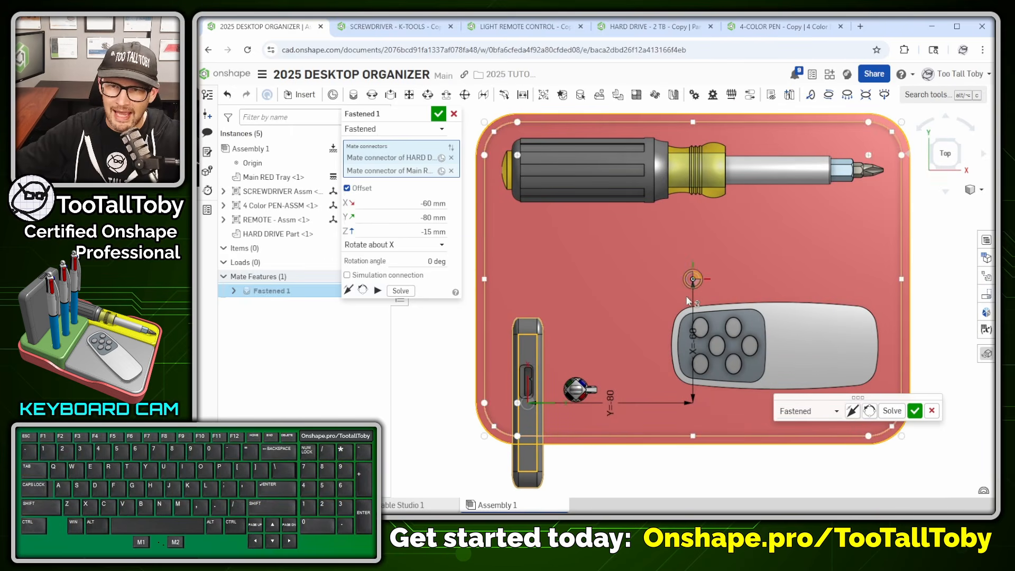
{"action": "left_click", "coordinate": [430, 204]}
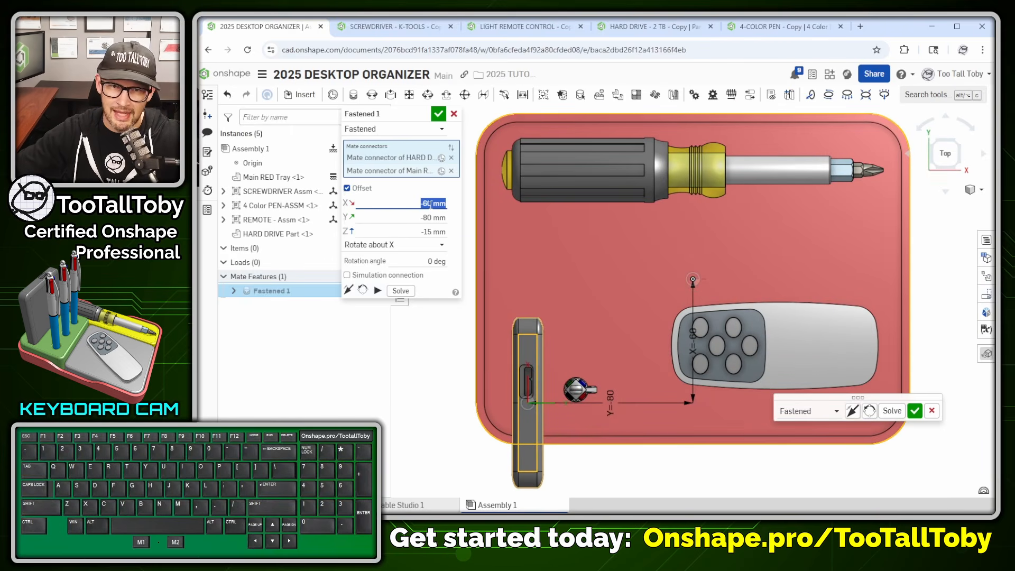
{"action": "type", "text": "-4"}
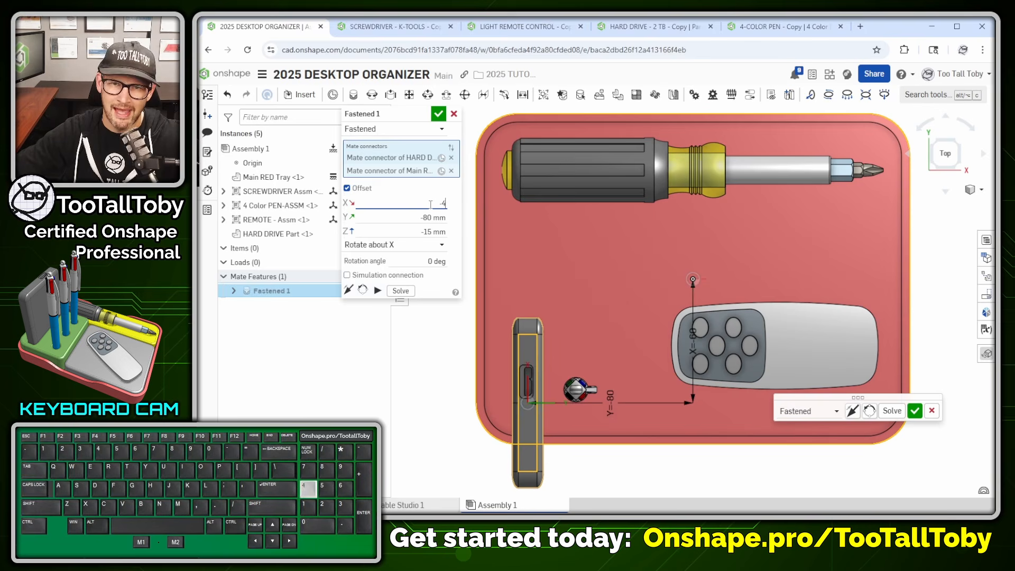
{"action": "type", "text": "0"}
{"action": "key", "text": "Tab"}
{"action": "key", "text": "shift+Tab"}
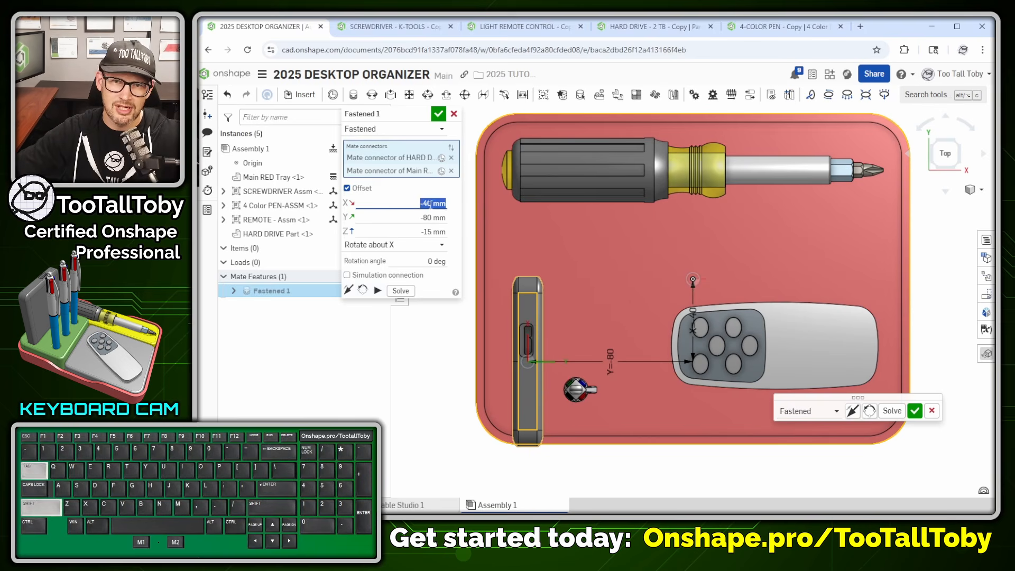
{"action": "type", "text": "-30"}
{"action": "key", "text": "Tab"}
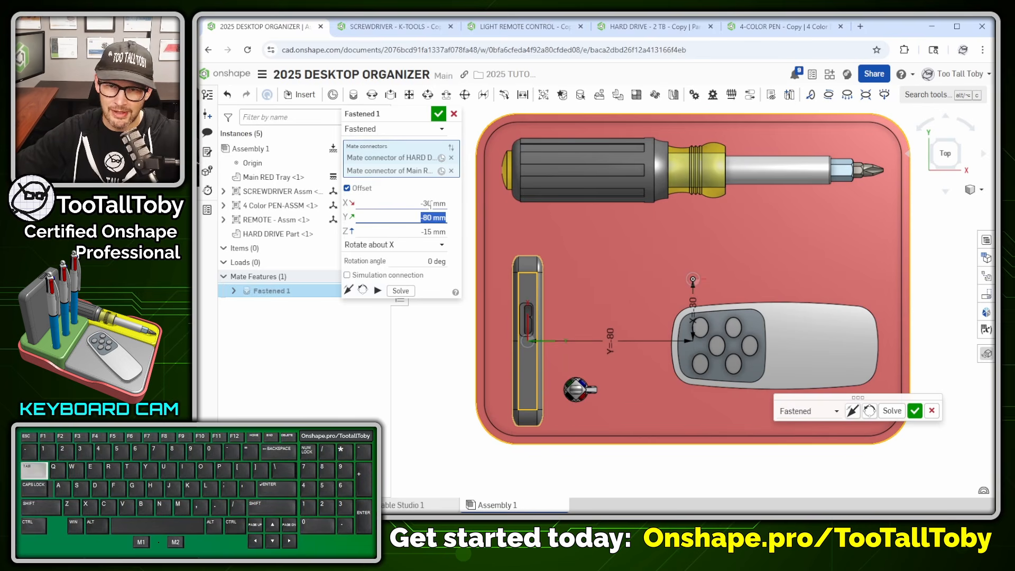
Set the hard drive mate's X offset to -20 mm and its Y offset to -85 mm
{"action": "key", "text": "shift+Tab"}
{"action": "type", "text": "-20"}
{"action": "key", "text": "Tab"}
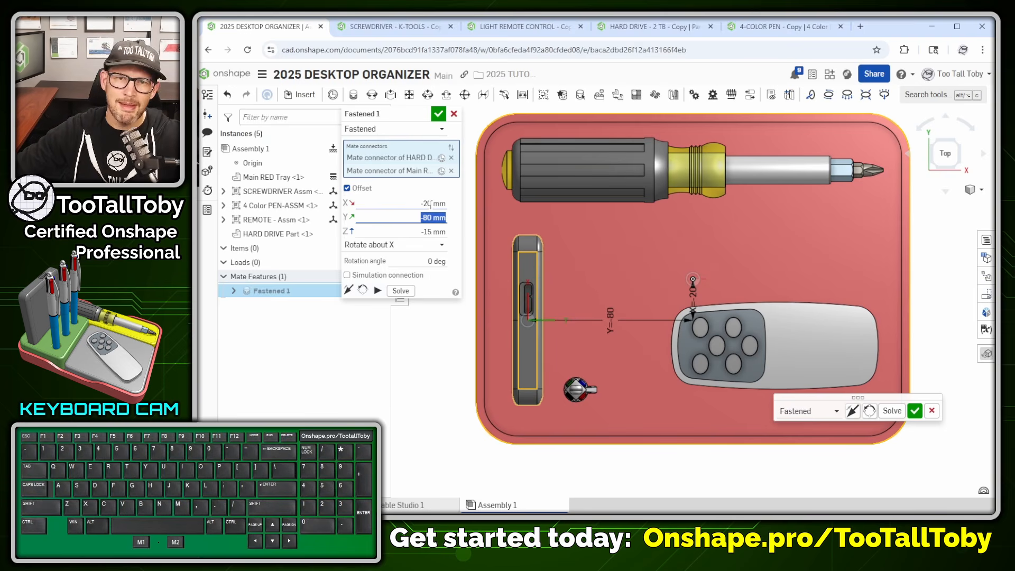
{"action": "type", "text": "-8"}
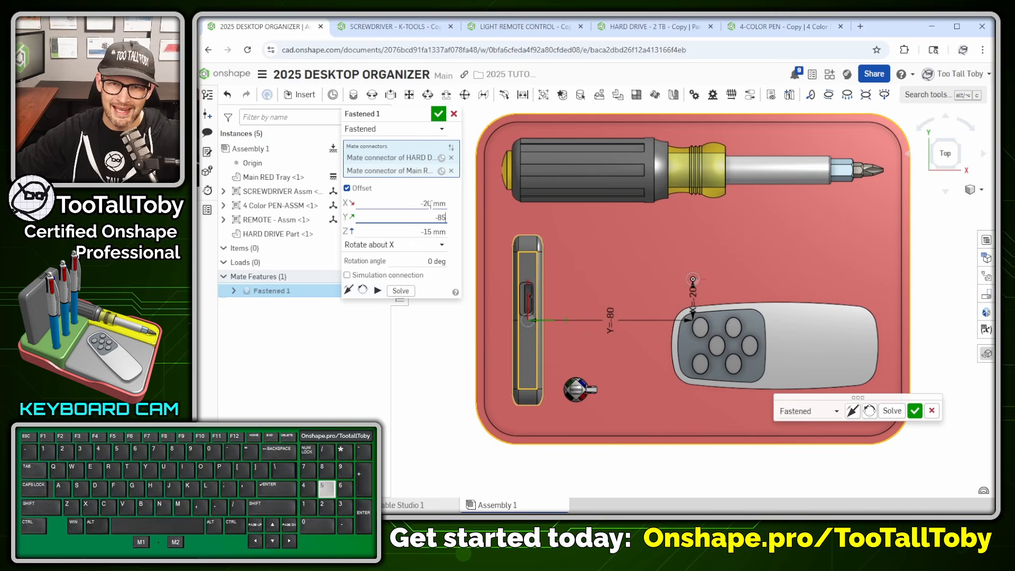
{"action": "type", "text": "5"}
{"action": "key", "text": "Return"}
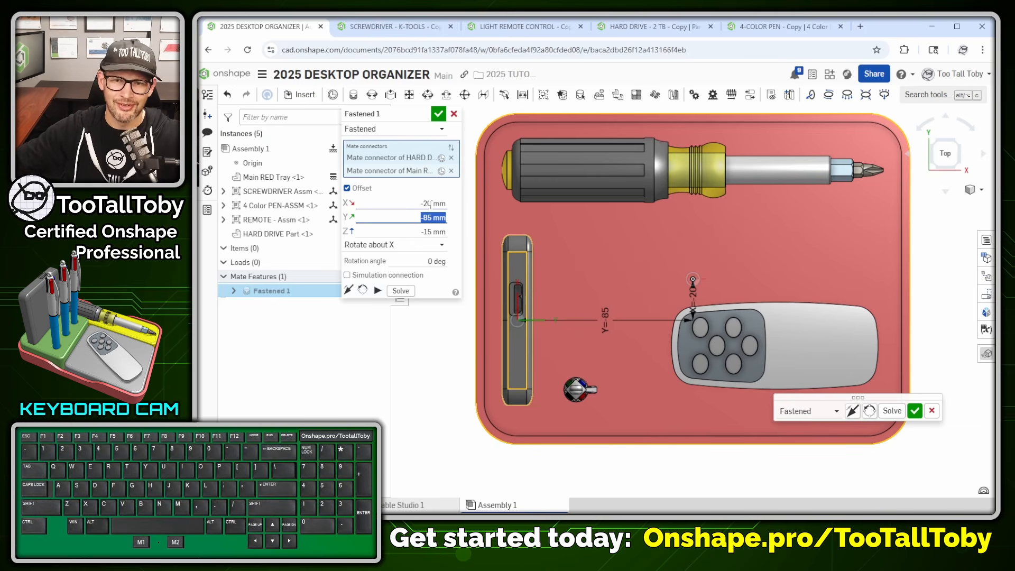
{"action": "left_click", "coordinate": [431, 390]}
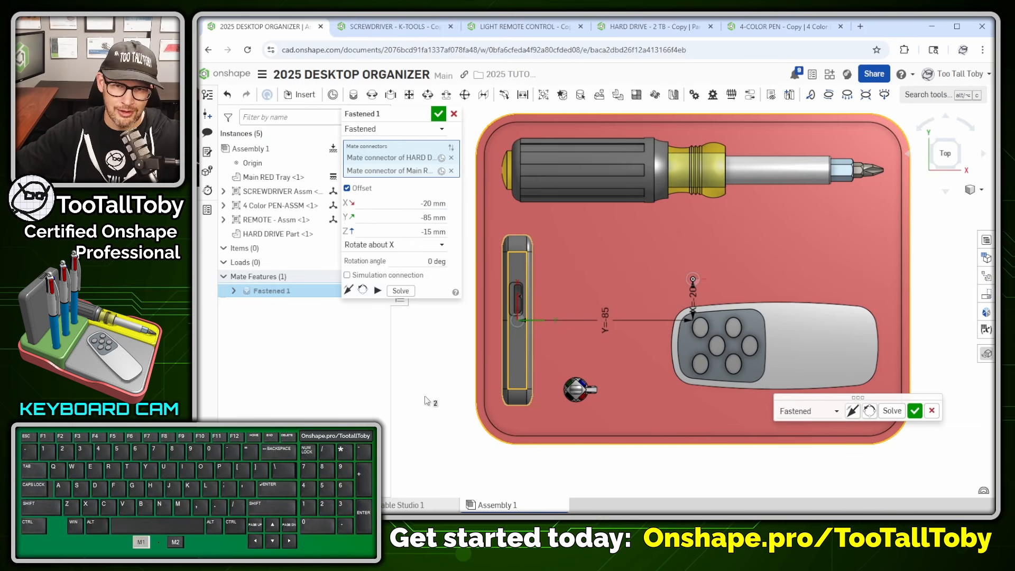
Set the Z offset of the hard drive's mate to -12 mm and accept the Fastened mate
{"action": "key", "text": "shift+1"}
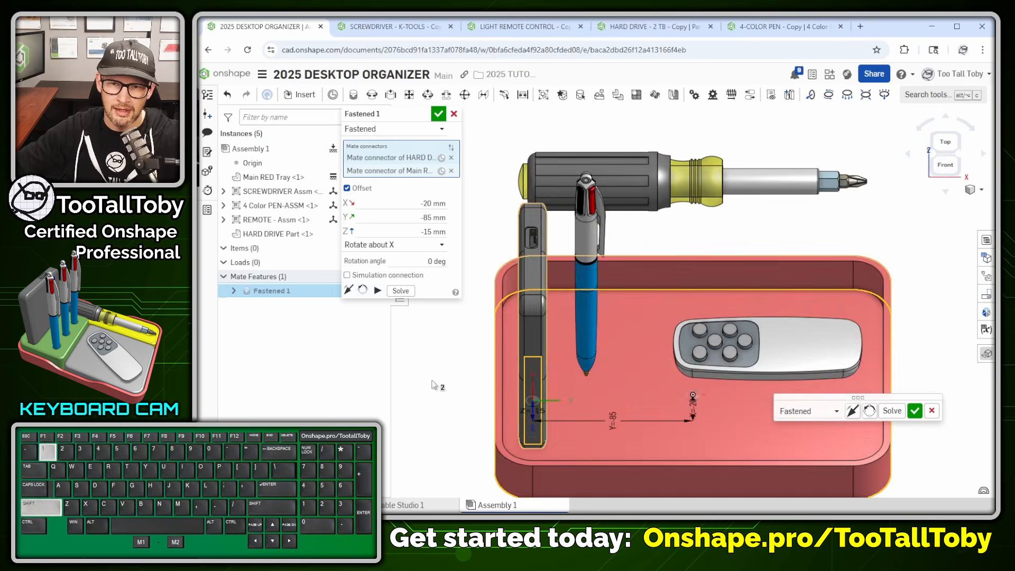
{"action": "scroll", "coordinate": [550, 488], "scroll_direction": "up", "scroll_amount": 5}
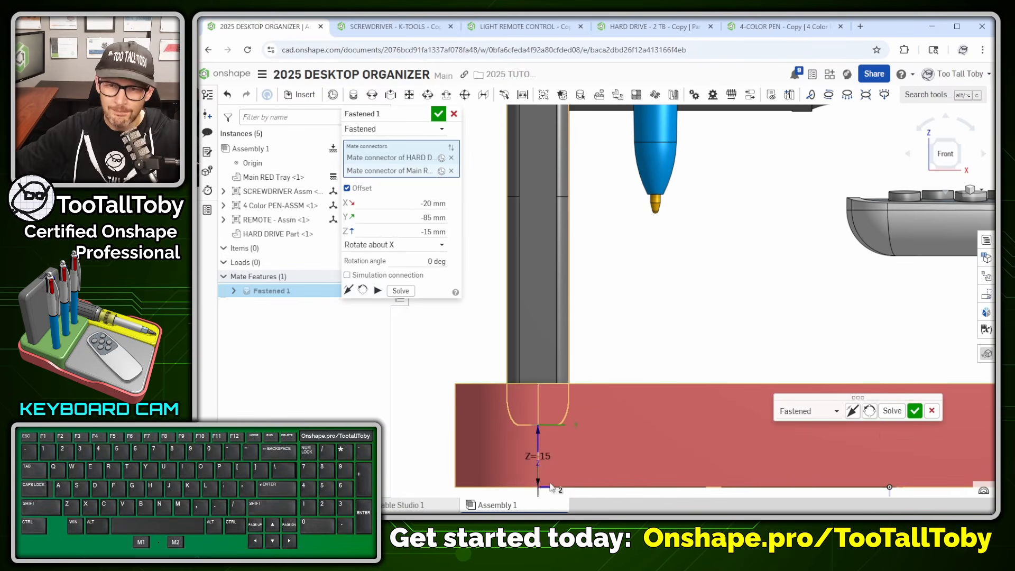
{"action": "left_click", "coordinate": [420, 231]}
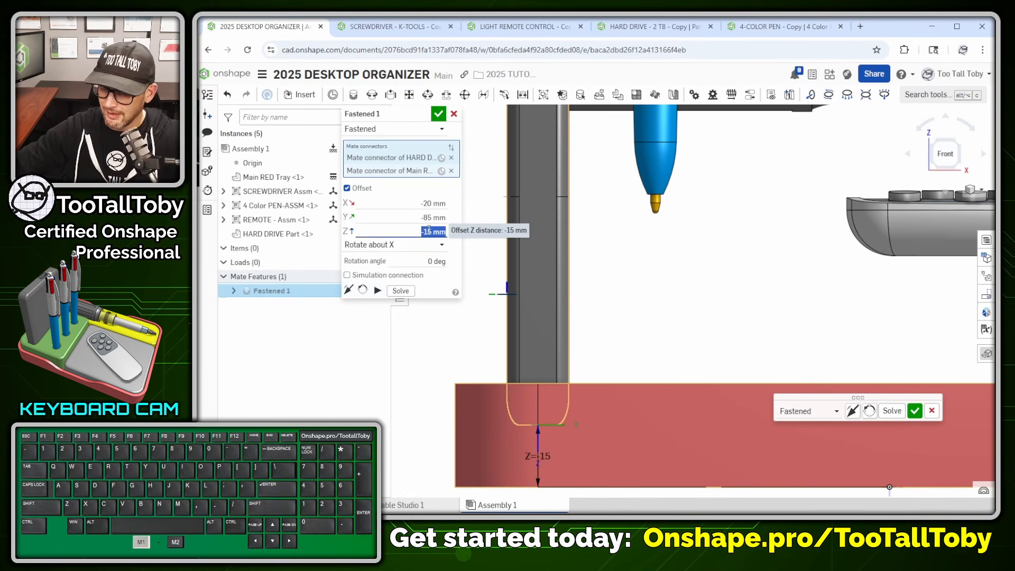
{"action": "type", "text": "-12"}
{"action": "key", "text": "Return"}
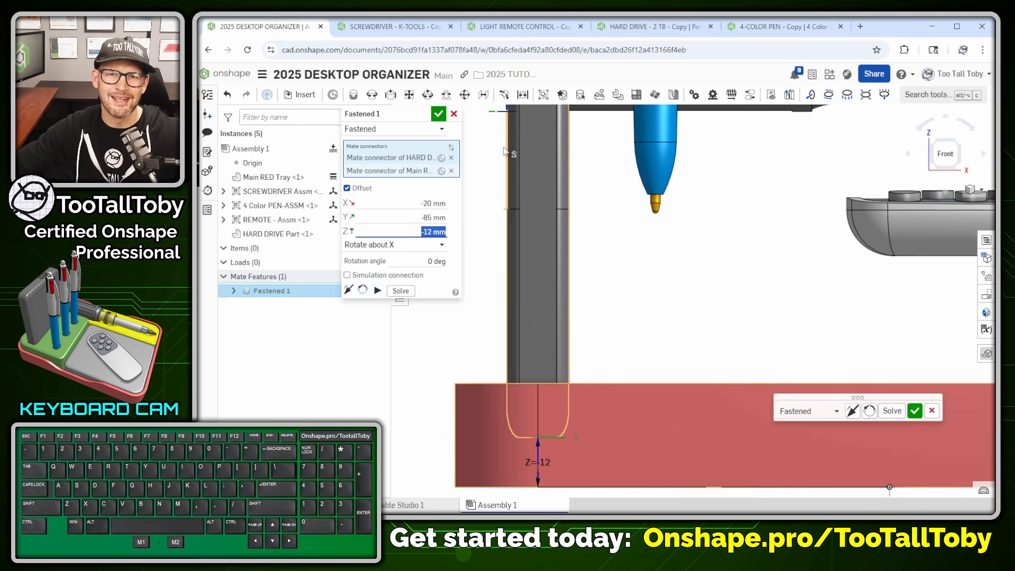
{"action": "left_click", "coordinate": [439, 115]}
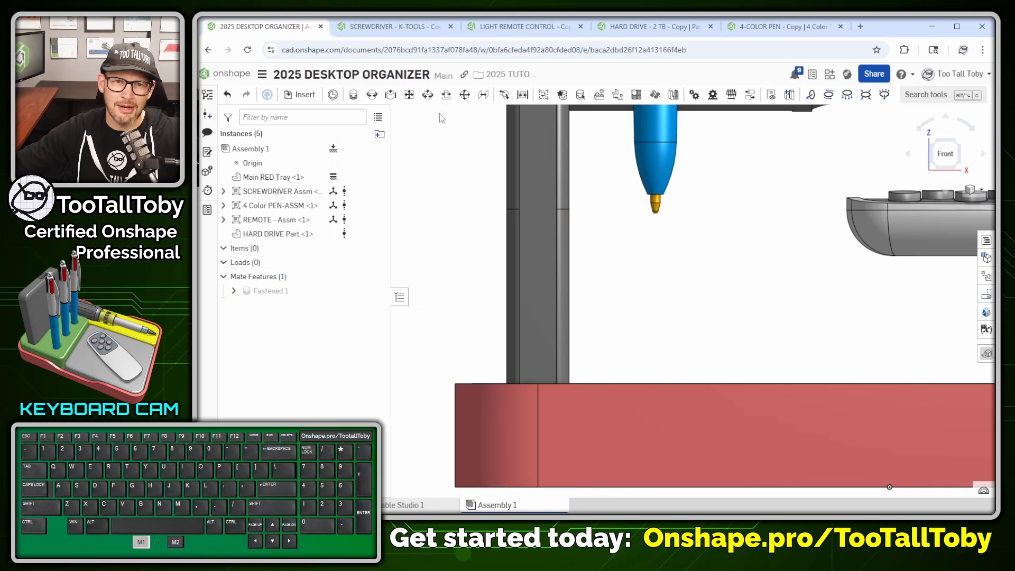
Nudge the screwdriver and the remote slightly over the tray in the top view
{"action": "key", "text": "f"}
{"action": "key", "text": "p"}
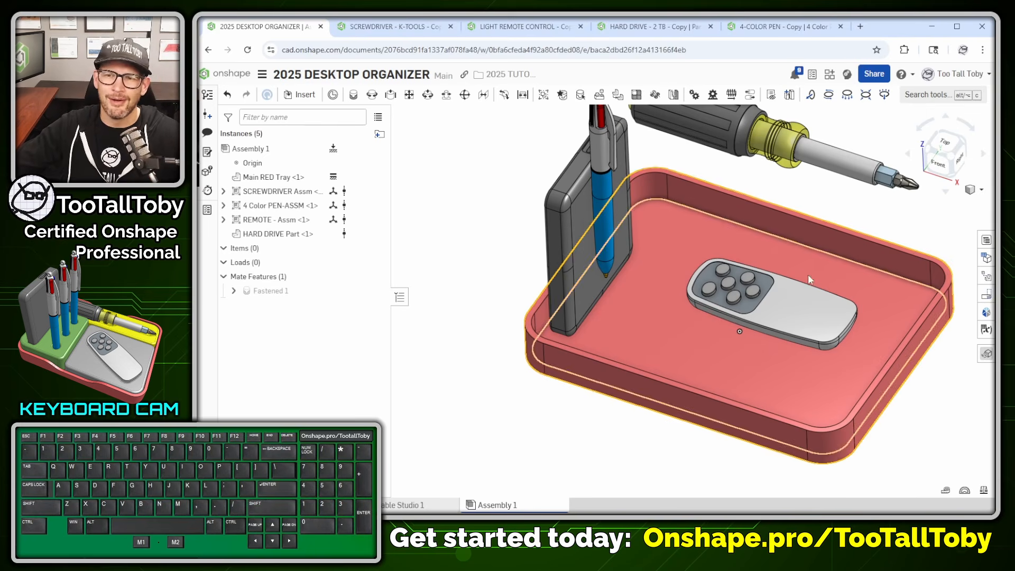
{"action": "scroll", "coordinate": [808, 274], "scroll_direction": "down", "scroll_amount": 3}
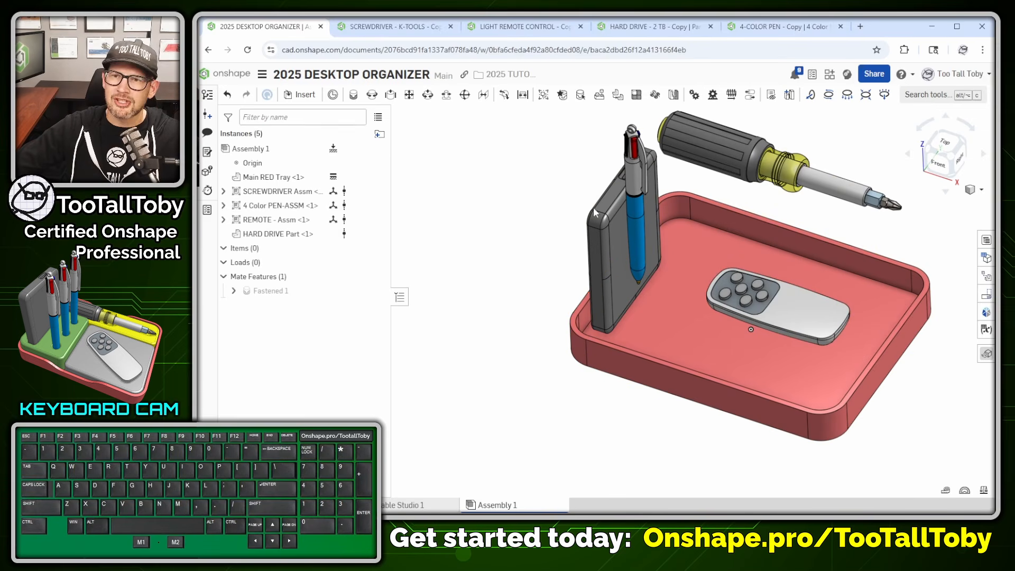
{"action": "key", "text": "shift+5"}
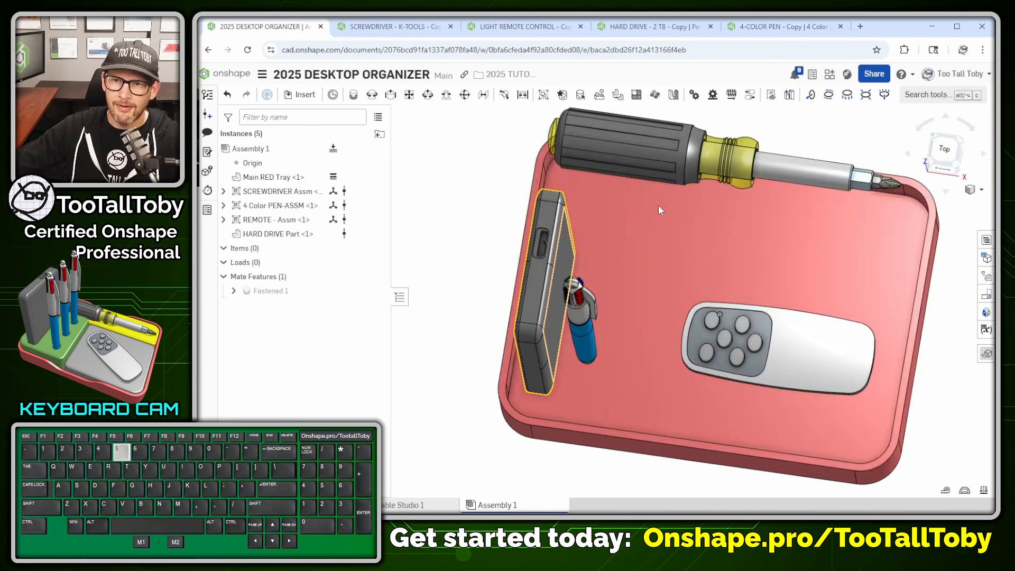
{"action": "mouse_move", "coordinate": [616, 187]}
{"action": "left_mouse_down"}
{"action": "mouse_move", "coordinate": [627, 193]}
{"action": "mouse_move", "coordinate": [615, 192]}
{"action": "left_mouse_up"}
{"action": "mouse_move", "coordinate": [808, 350]}
{"action": "left_mouse_down"}
{"action": "mouse_move", "coordinate": [832, 379]}
{"action": "mouse_move", "coordinate": [803, 352]}
{"action": "left_mouse_up"}
Display the assembly from the front with hidden edges visible
{"action": "key", "text": "shift+1"}
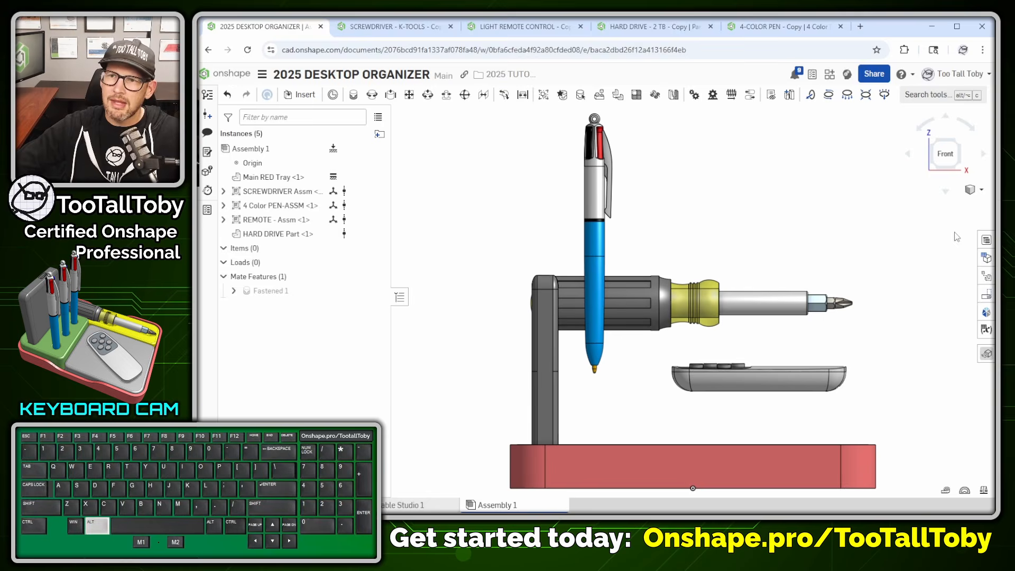
{"action": "left_click", "coordinate": [852, 207]}
{"action": "left_click_drag", "start_coordinate": [931, 219], "coordinate": [809, 295], "text": "ctrl+shift"}
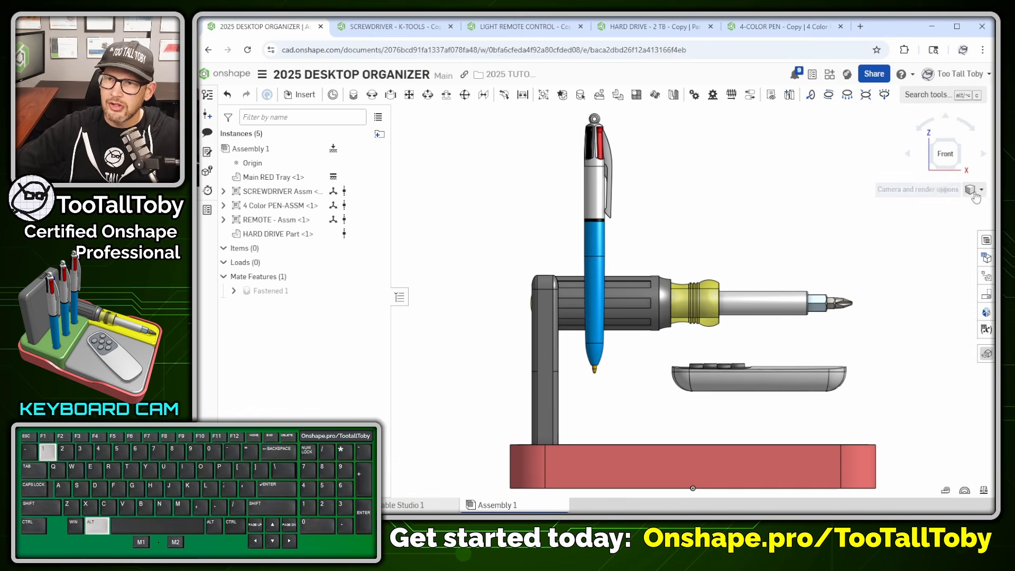
{"action": "left_click", "coordinate": [934, 204]}
{"action": "mouse_move", "coordinate": [932, 306]}
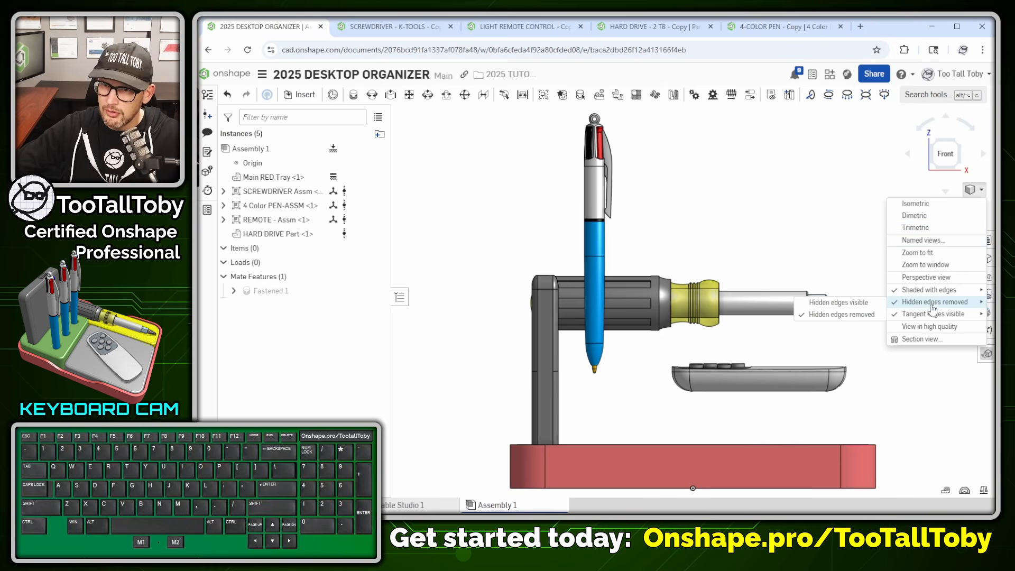
{"action": "left_click", "coordinate": [853, 303]}
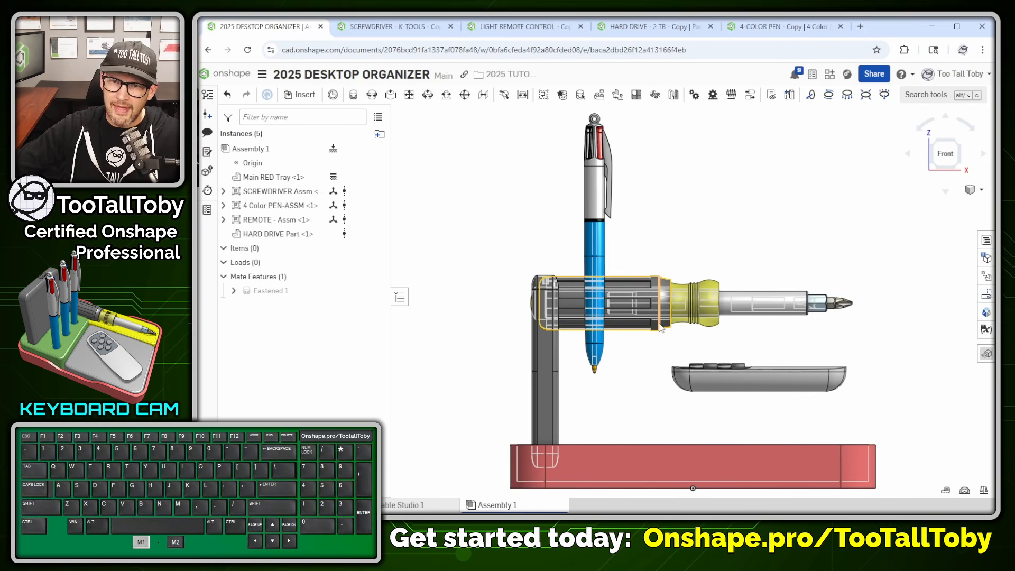
Lower the screwdriver into the red tray until its handle sits partly below the rim, and fine-tune its height
{"action": "left_click_drag", "start_coordinate": [659, 326], "coordinate": [658, 465]}
{"action": "scroll", "coordinate": [688, 468], "scroll_direction": "up", "scroll_amount": 8}
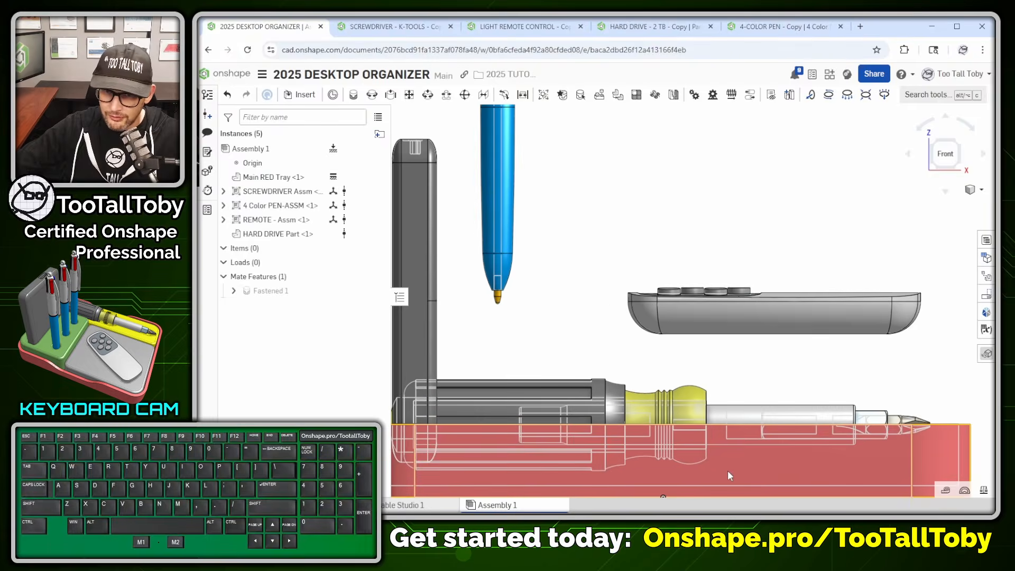
{"action": "scroll", "coordinate": [582, 431], "scroll_direction": "down", "scroll_amount": 2}
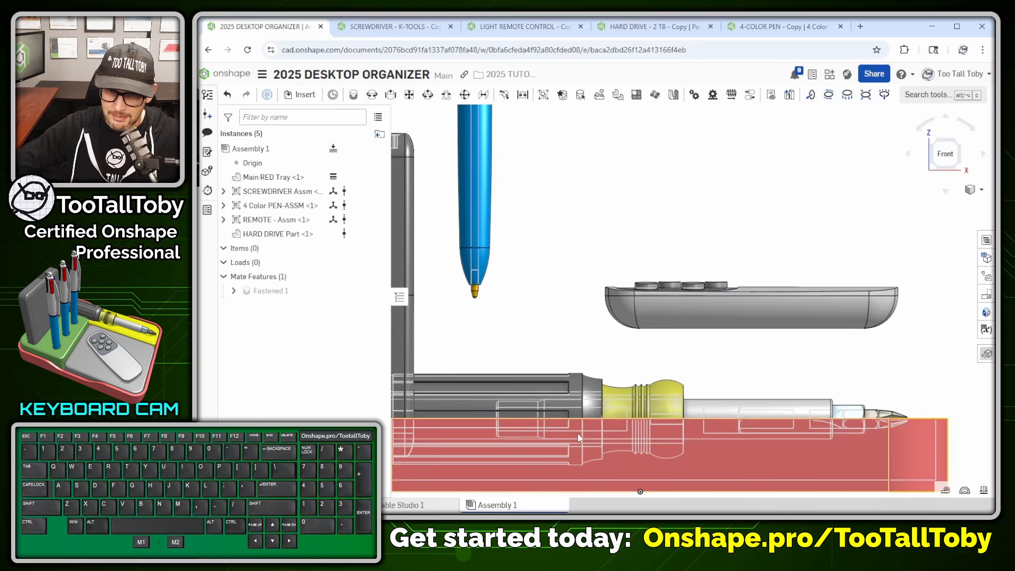
{"action": "left_click", "coordinate": [671, 405]}
{"action": "left_click_drag", "start_coordinate": [671, 402], "coordinate": [672, 398]}
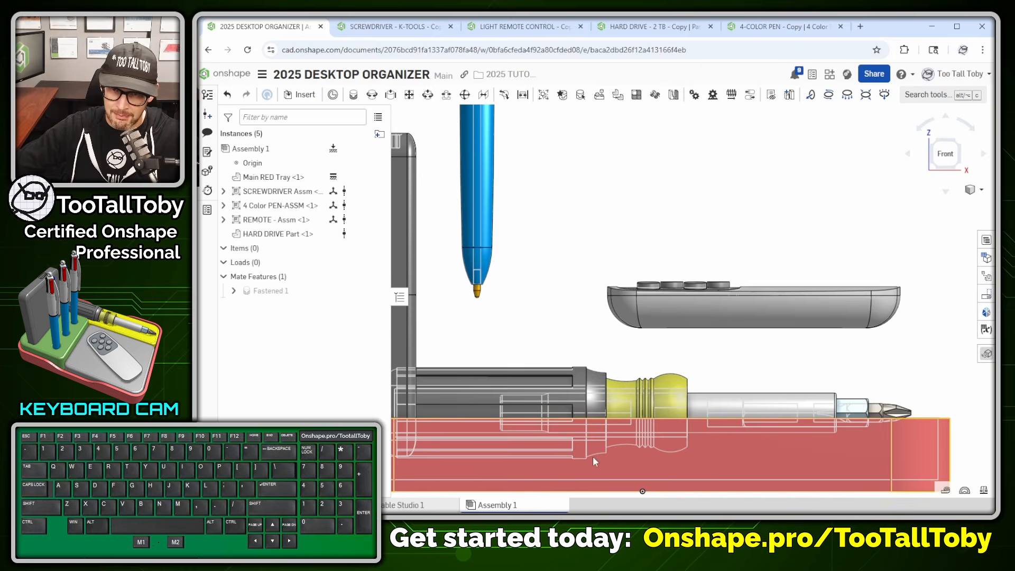
Lower the remote partly below the tray's rim and the pen until its tip is inside the tray
{"action": "scroll", "coordinate": [592, 456], "scroll_direction": "down", "scroll_amount": 3}
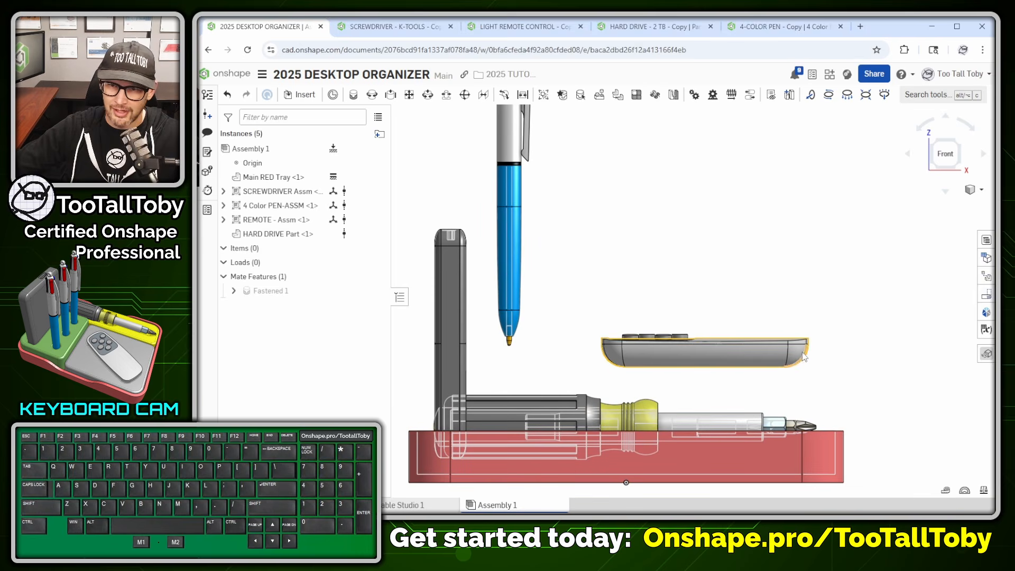
{"action": "left_click_drag", "start_coordinate": [714, 369], "coordinate": [730, 438]}
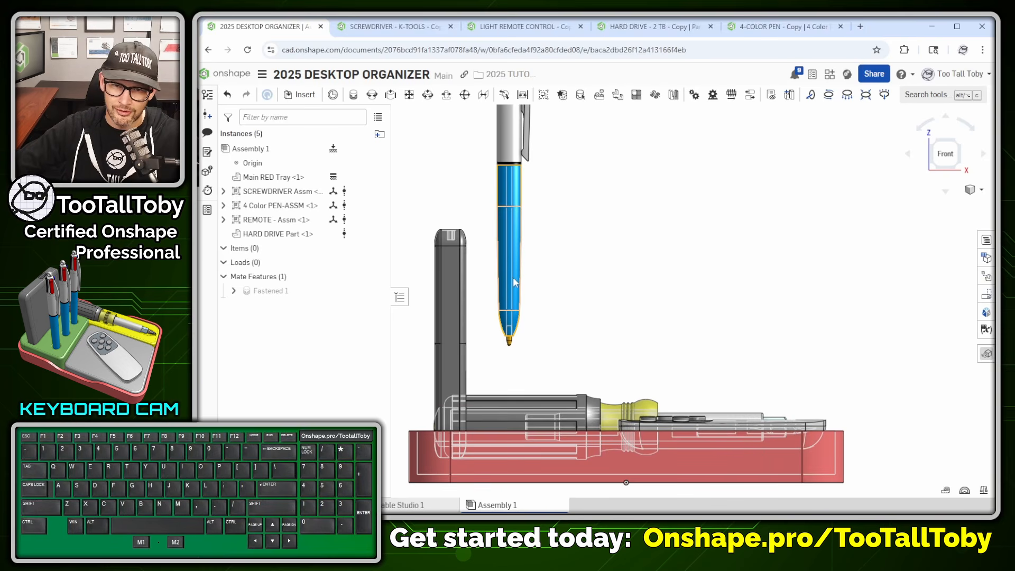
{"action": "left_click_drag", "start_coordinate": [518, 270], "coordinate": [517, 382]}
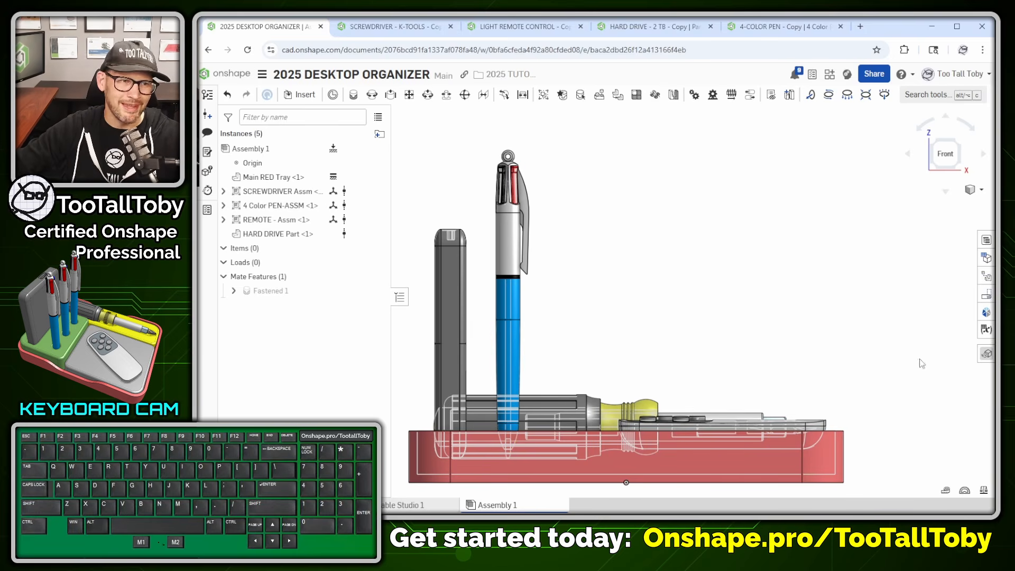
Show the whole assembly in isometric view with hidden edges removed
{"action": "scroll", "coordinate": [717, 294], "scroll_direction": "down", "scroll_amount": 2}
{"action": "key", "text": "shift+7"}
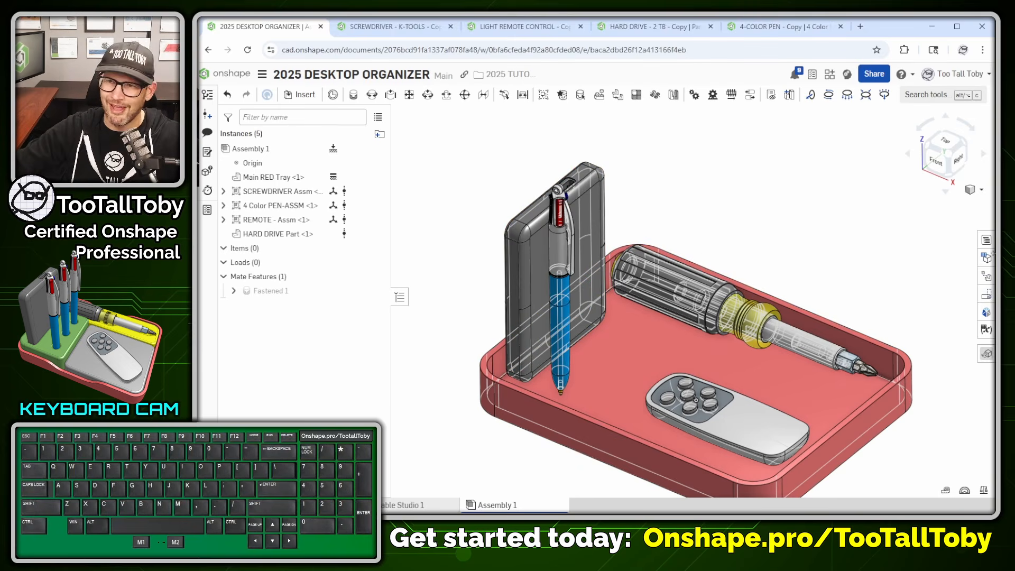
{"action": "left_click", "coordinate": [982, 190]}
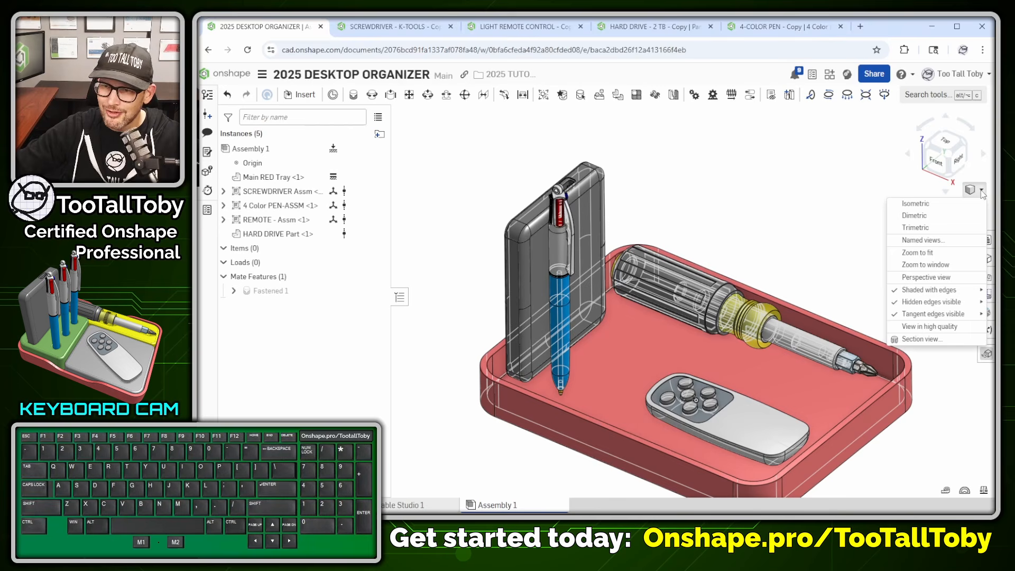
{"action": "mouse_move", "coordinate": [934, 304]}
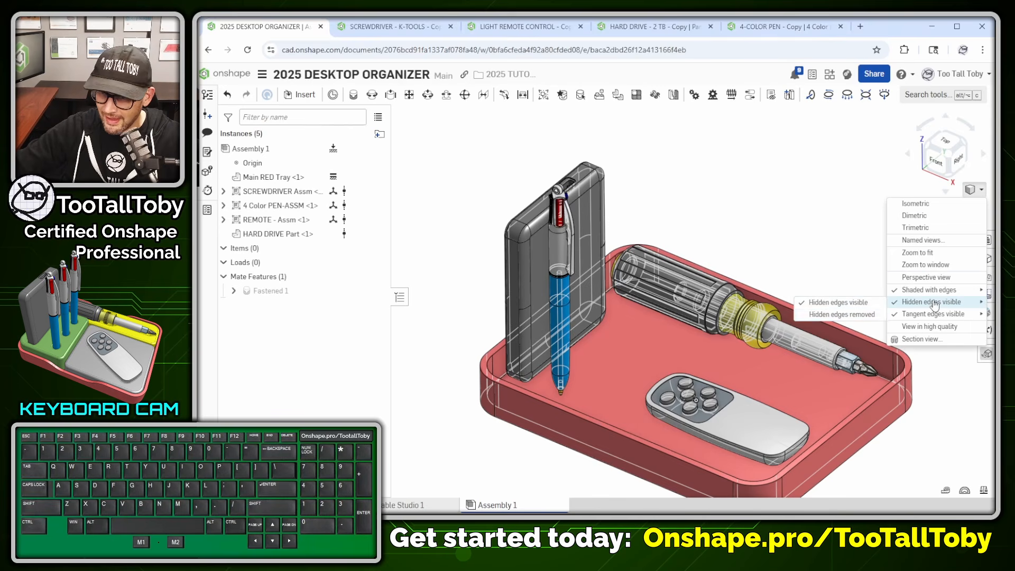
{"action": "left_click", "coordinate": [841, 315]}
{"action": "key", "text": "f"}
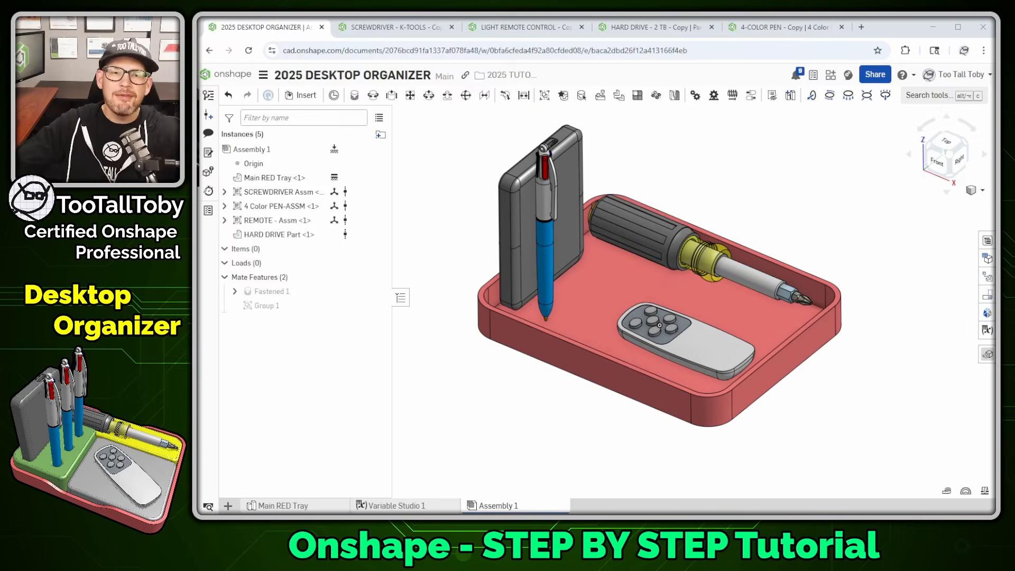
Look over the Main RED Tray part studio and Variable Studio 1, and return to Assembly 1
{"action": "left_click", "coordinate": [276, 507]}
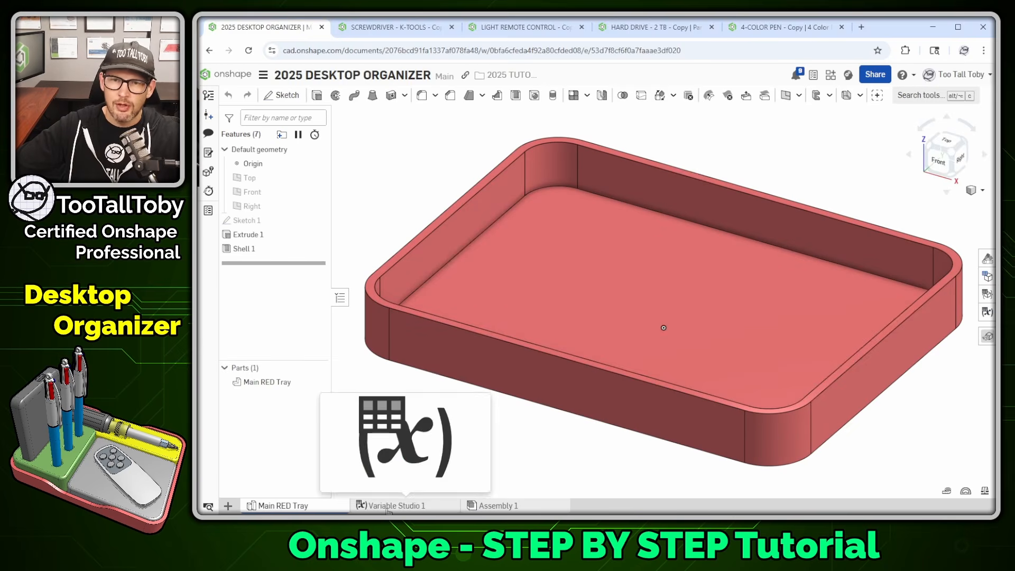
{"action": "left_click", "coordinate": [388, 507]}
{"action": "left_click", "coordinate": [499, 506]}
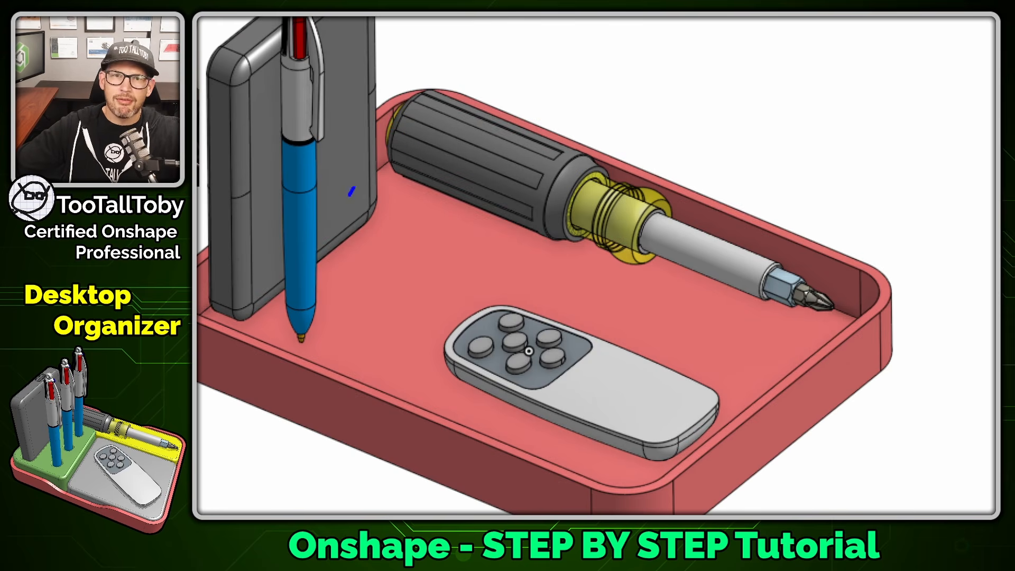
{"action": "mouse_move", "coordinate": [351, 192]}
{"action": "left_mouse_down"}
{"action": "mouse_move", "coordinate": [528, 162]}
{"action": "mouse_move", "coordinate": [852, 312]}
{"action": "mouse_move", "coordinate": [825, 364]}
{"action": "mouse_move", "coordinate": [677, 332]}
{"action": "mouse_move", "coordinate": [364, 190]}
{"action": "left_mouse_up"}
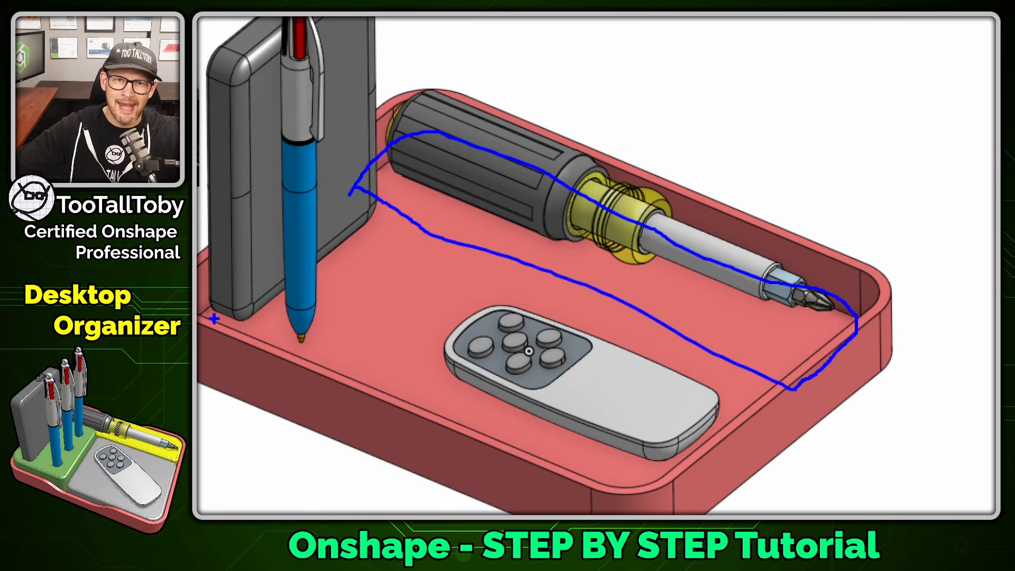
{"action": "mouse_move", "coordinate": [214, 318]}
{"action": "left_mouse_down"}
{"action": "mouse_move", "coordinate": [345, 209]}
{"action": "mouse_move", "coordinate": [456, 269]}
{"action": "mouse_move", "coordinate": [343, 363]}
{"action": "mouse_move", "coordinate": [198, 320]}
{"action": "left_mouse_up"}
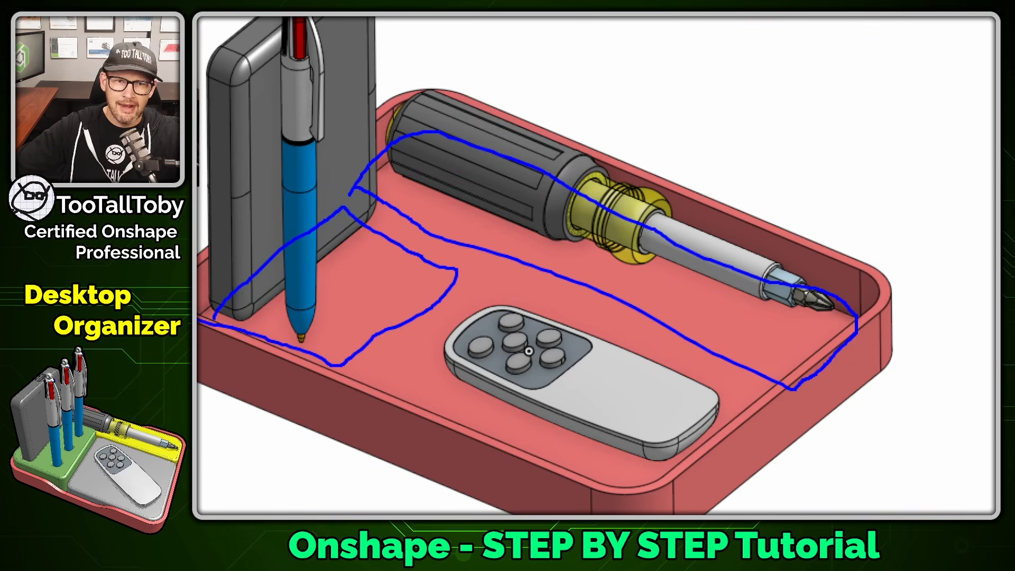
{"action": "mouse_move", "coordinate": [397, 388]}
{"action": "left_mouse_down"}
{"action": "mouse_move", "coordinate": [483, 316]}
{"action": "mouse_move", "coordinate": [696, 360]}
{"action": "mouse_move", "coordinate": [687, 446]}
{"action": "mouse_move", "coordinate": [447, 405]}
{"action": "mouse_move", "coordinate": [353, 357]}
{"action": "left_mouse_up"}
{"action": "left_click_drag", "start_coordinate": [750, 386], "coordinate": [867, 483]}
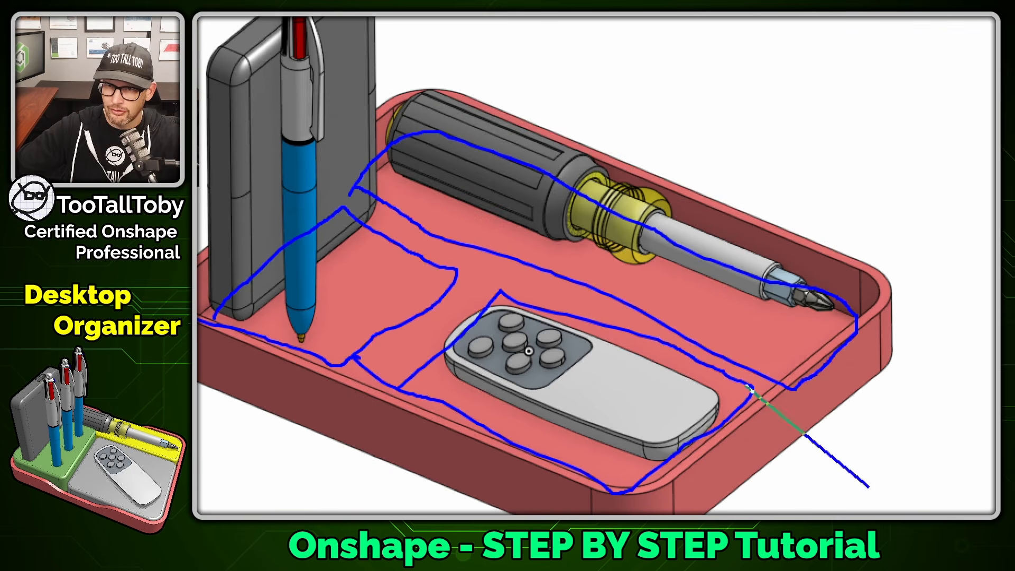
{"action": "mouse_move", "coordinate": [798, 392]}
{"action": "left_mouse_down"}
{"action": "mouse_move", "coordinate": [897, 446]}
{"action": "mouse_move", "coordinate": [923, 249]}
{"action": "left_mouse_up"}
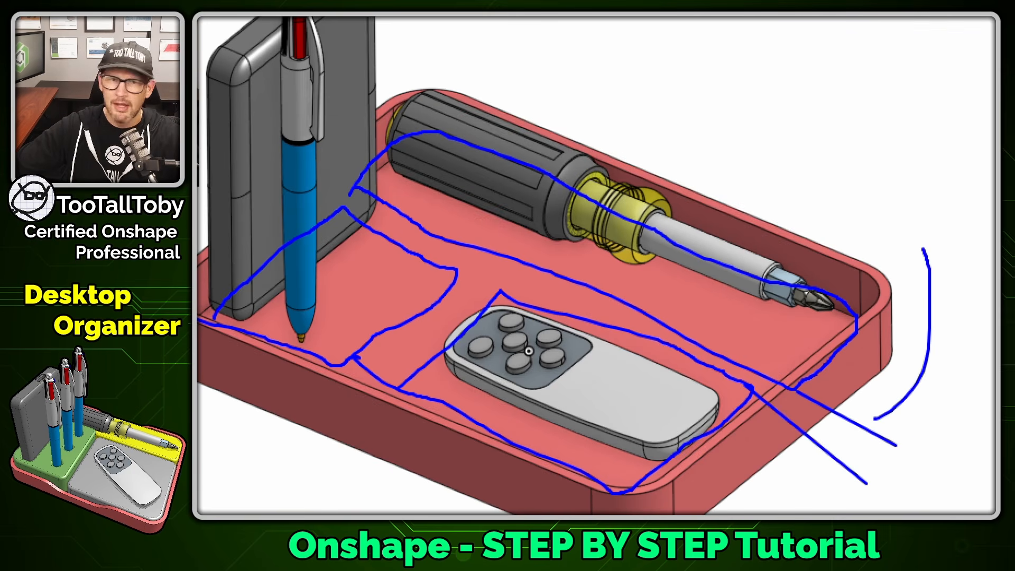
{"action": "left_click_drag", "start_coordinate": [883, 160], "coordinate": [876, 159]}
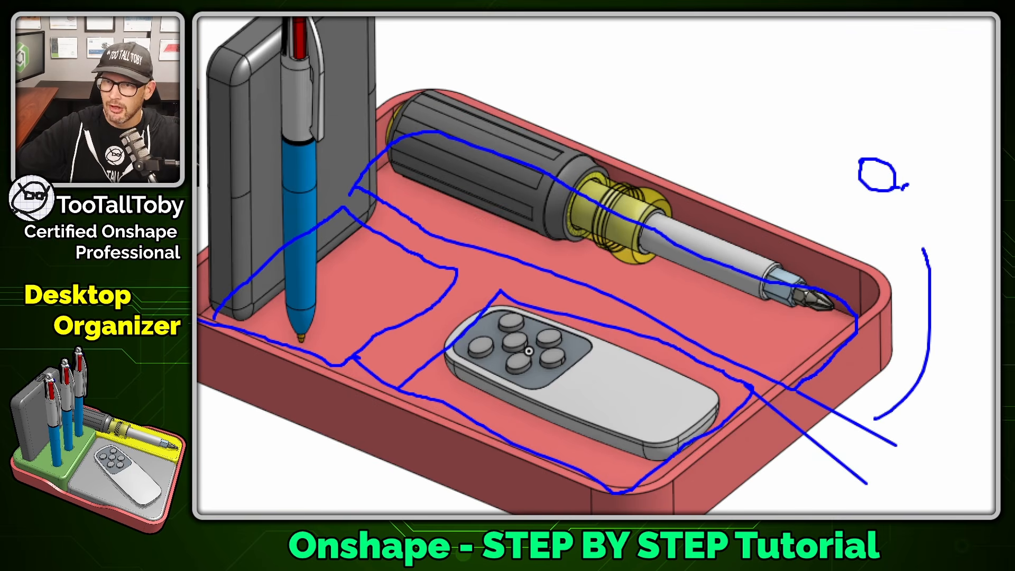
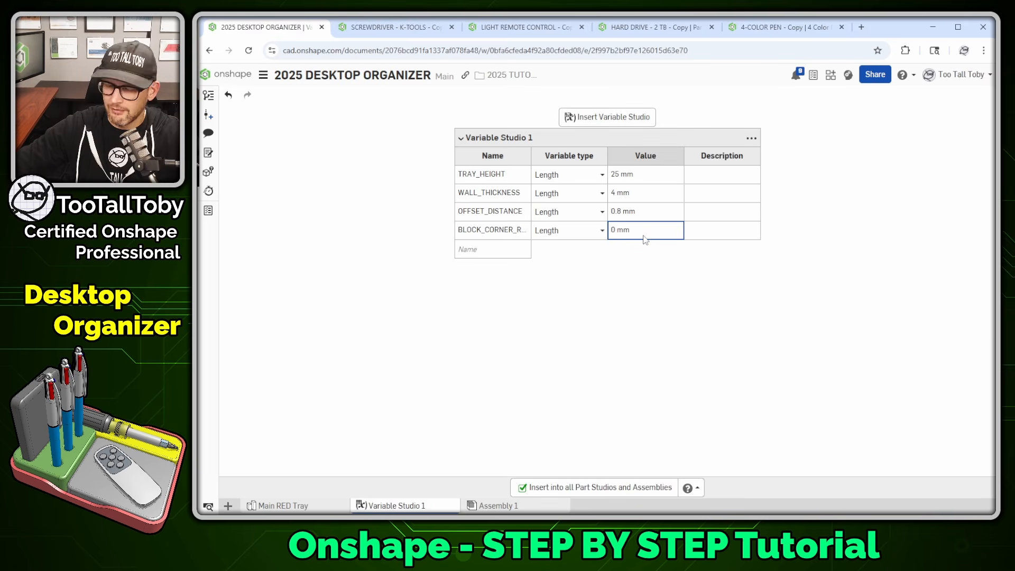
Set the BLOCK_CORNER_RADIUS variable to 8 mm and add a length variable BLOCK_TOP_RADIUS with a value of 3 mm
{"action": "type", "text": "8"}
{"action": "key", "text": "Tab"}
{"action": "left_click", "coordinate": [488, 249]}
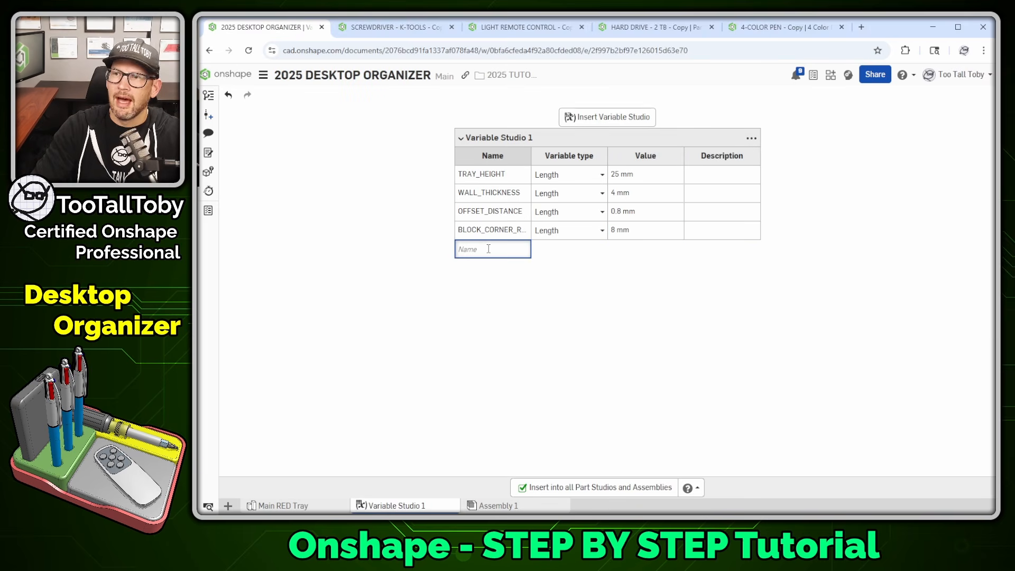
{"action": "type", "text": "BLOCK"}
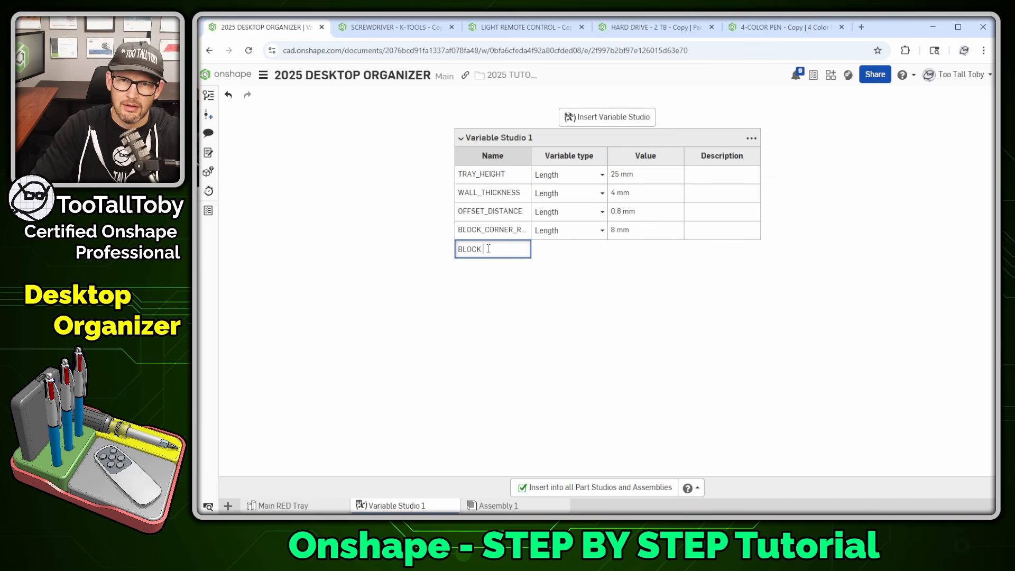
{"action": "type", "text": "_TOP_R"}
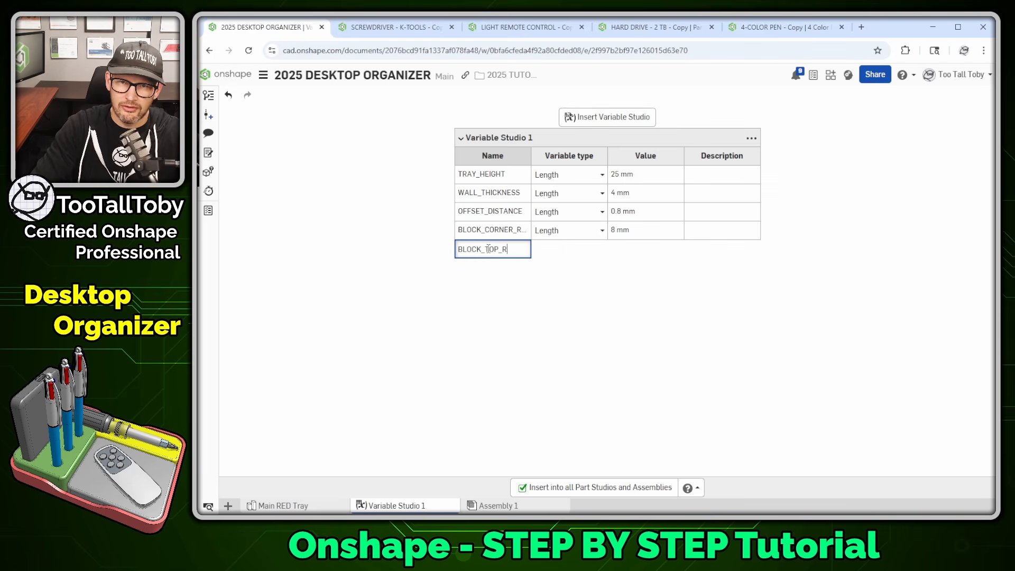
{"action": "type", "text": "ADIUS"}
{"action": "key", "text": "Return"}
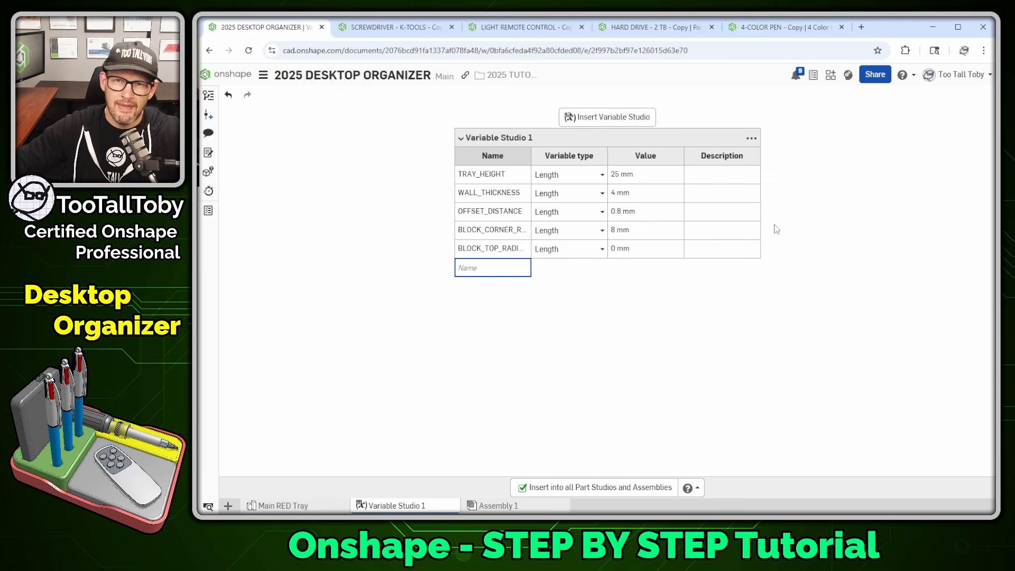
{"action": "left_click", "coordinate": [641, 249]}
{"action": "type", "text": "3"}
{"action": "key", "text": "Tab"}
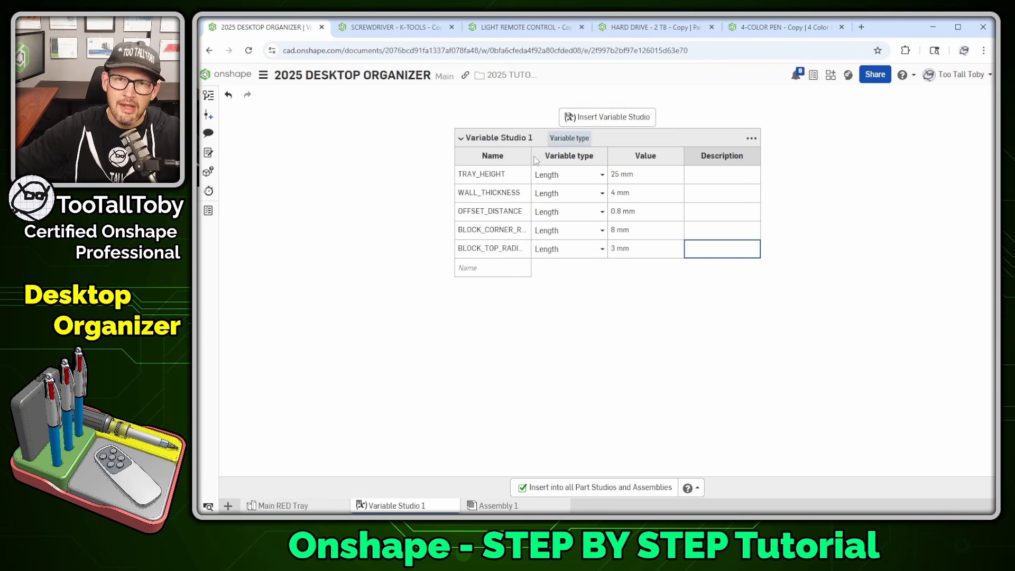
Widen the variable table's Name column to fit the full variable names, and return to Assembly 1
{"action": "left_click_drag", "start_coordinate": [531, 157], "coordinate": [556, 157]}
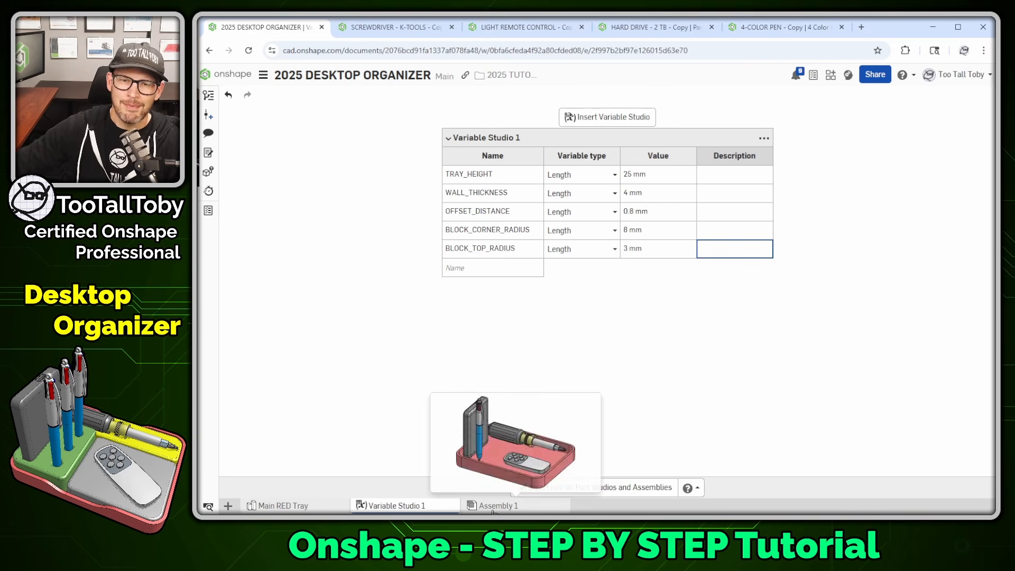
{"action": "left_click", "coordinate": [494, 505]}
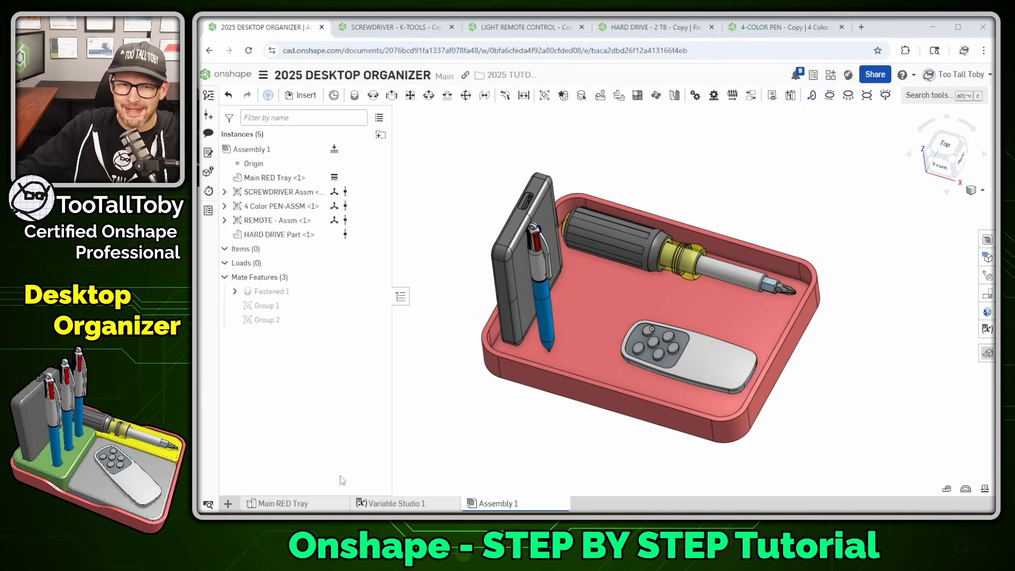
{"action": "mouse_move", "coordinate": [299, 507]}
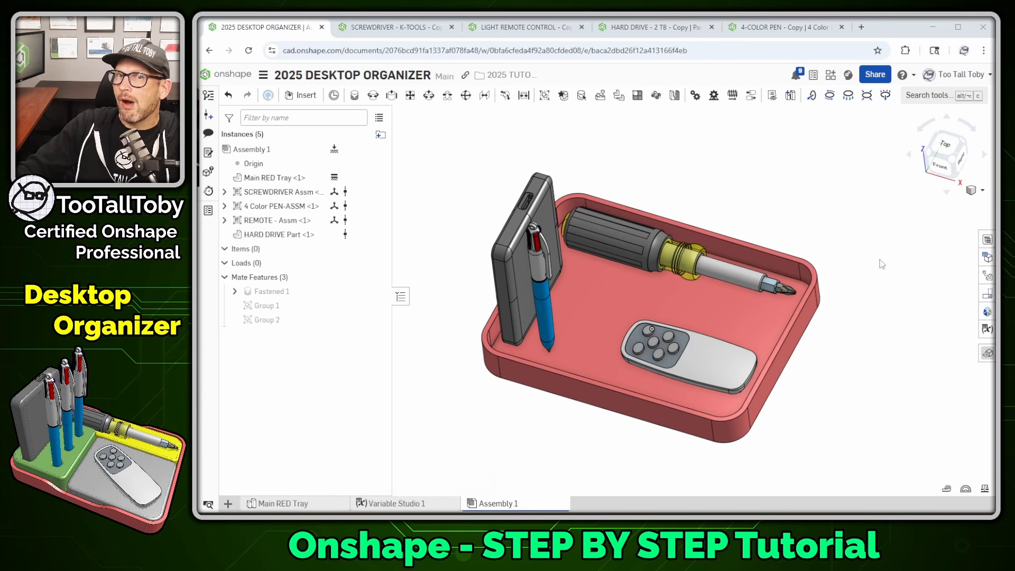
{"action": "key", "text": "ctrl+1"}
{"action": "left_click", "coordinate": [470, 205]}
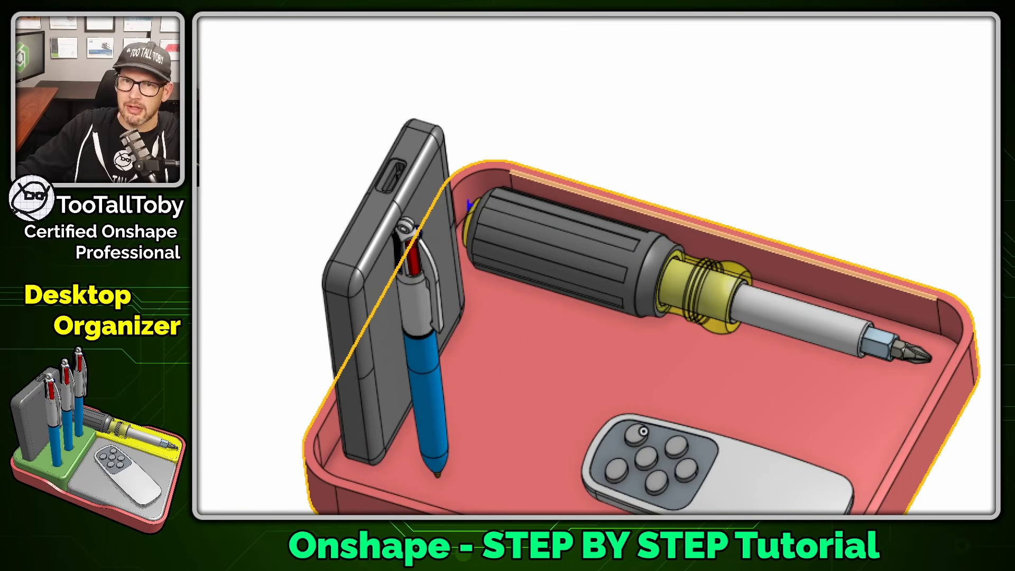
{"action": "mouse_move", "coordinate": [404, 263]}
{"action": "left_mouse_down"}
{"action": "mouse_move", "coordinate": [870, 443]}
{"action": "mouse_move", "coordinate": [974, 339]}
{"action": "mouse_move", "coordinate": [652, 211]}
{"action": "mouse_move", "coordinate": [449, 212]}
{"action": "mouse_move", "coordinate": [419, 295]}
{"action": "left_mouse_up"}
{"action": "key", "text": "Escape"}
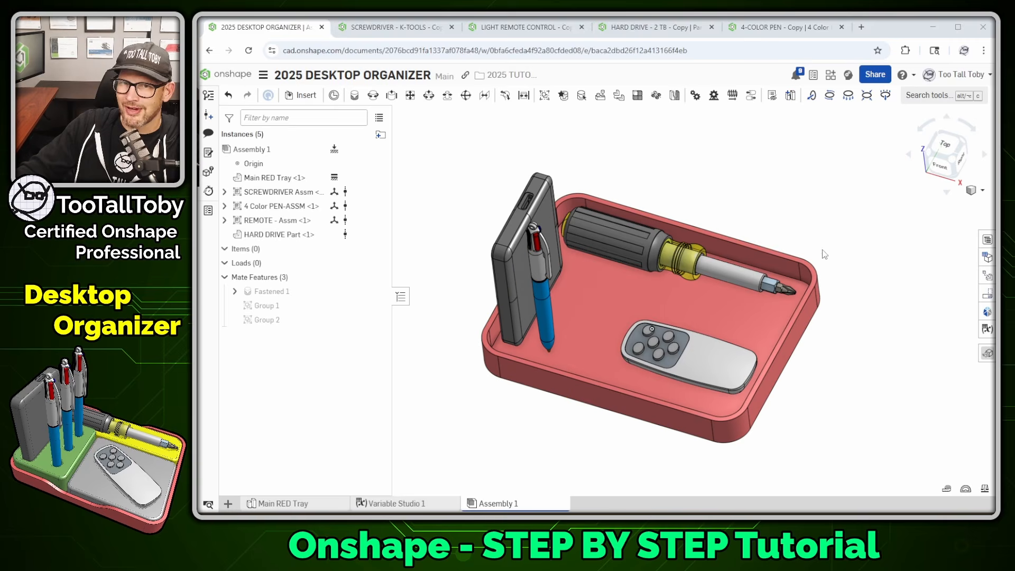
{"action": "left_click", "coordinate": [228, 503]}
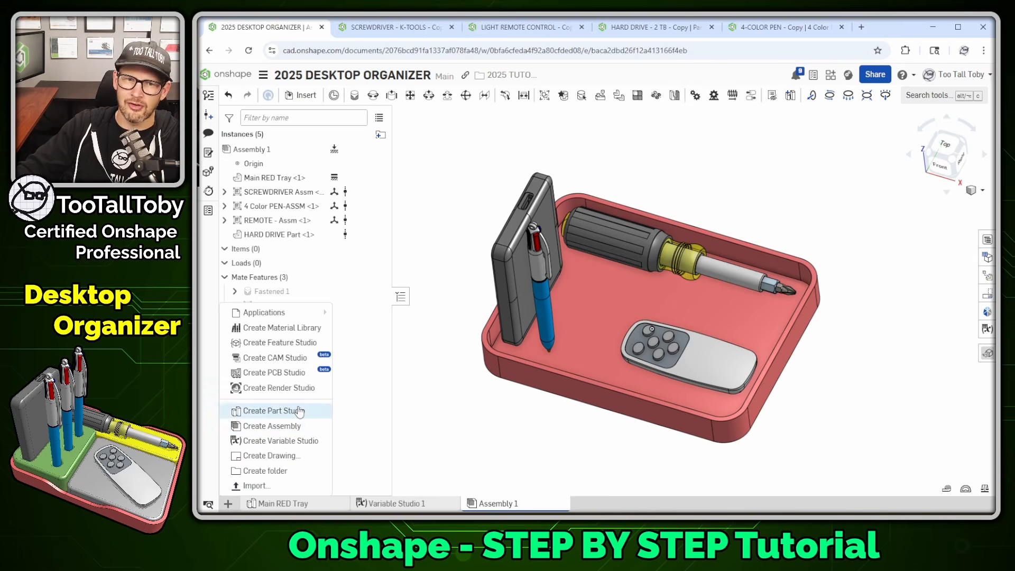
{"action": "left_click", "coordinate": [822, 153]}
{"action": "key", "text": "ctrl+1"}
{"action": "left_click", "coordinate": [797, 74]}
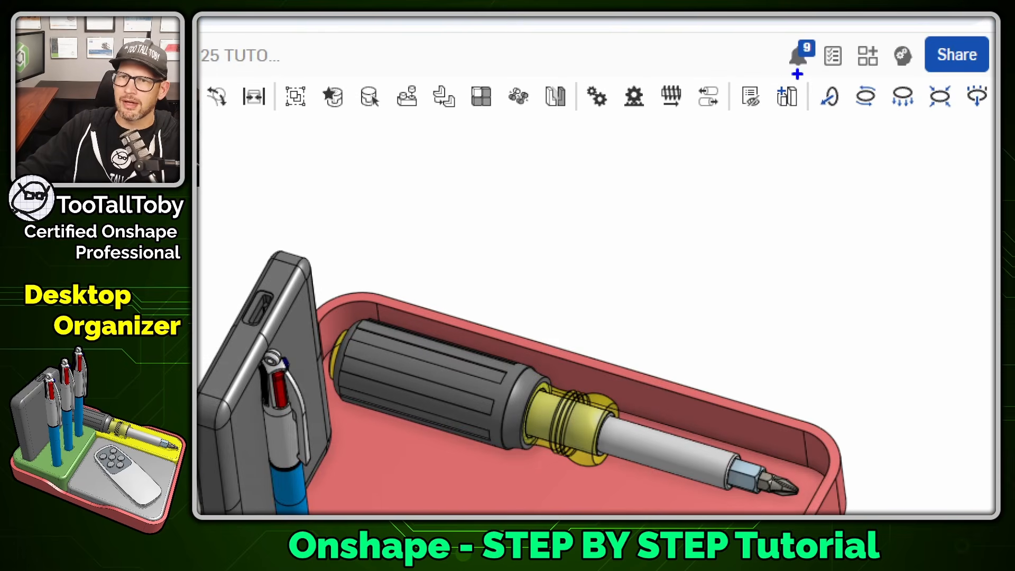
{"action": "mouse_move", "coordinate": [797, 74]}
{"action": "left_mouse_down"}
{"action": "mouse_move", "coordinate": [767, 119]}
{"action": "mouse_move", "coordinate": [798, 69]}
{"action": "left_mouse_up"}
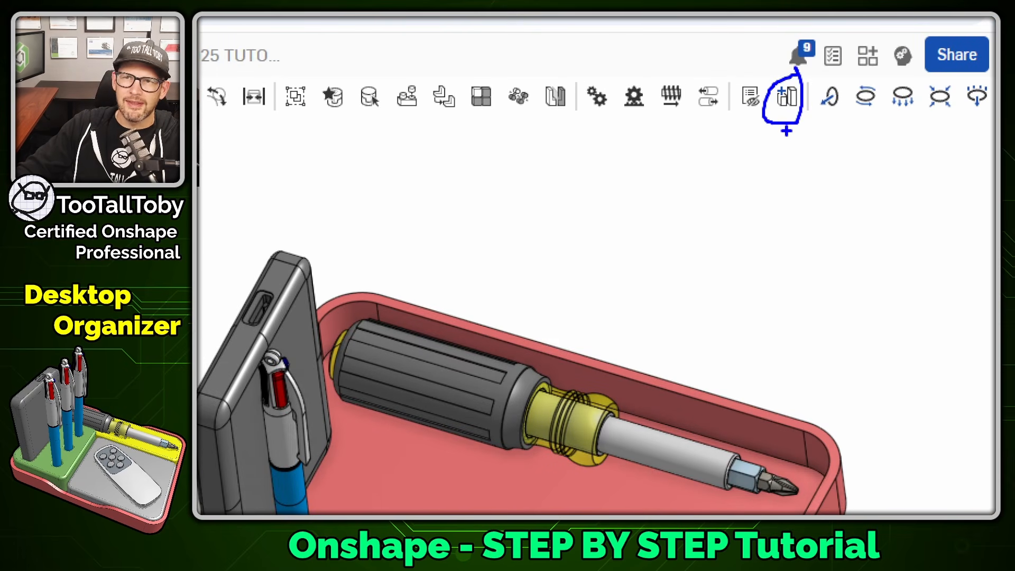
{"action": "left_click_drag", "start_coordinate": [787, 130], "coordinate": [779, 227], "text": "ctrl+shift"}
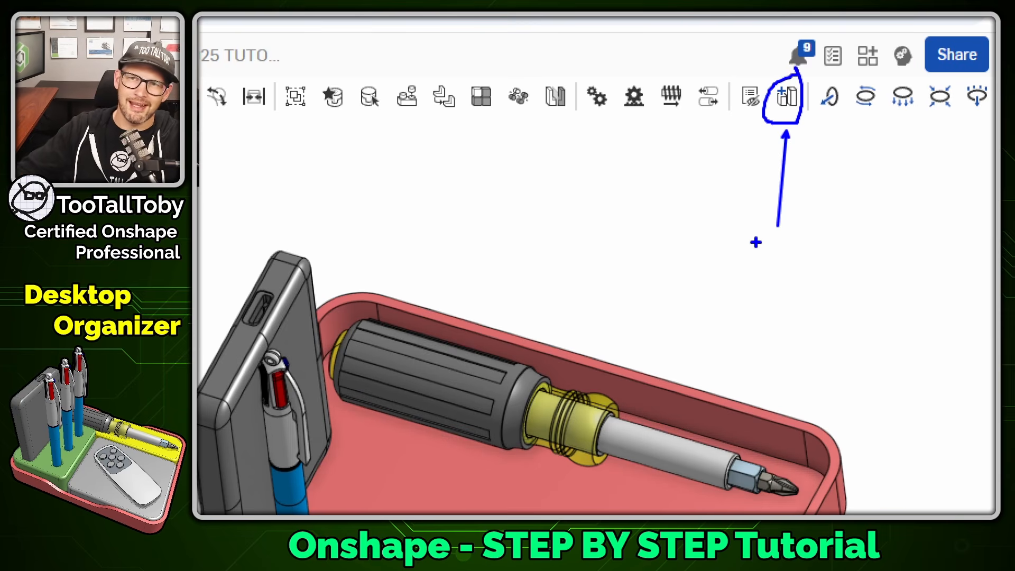
{"action": "key", "text": "Escape"}
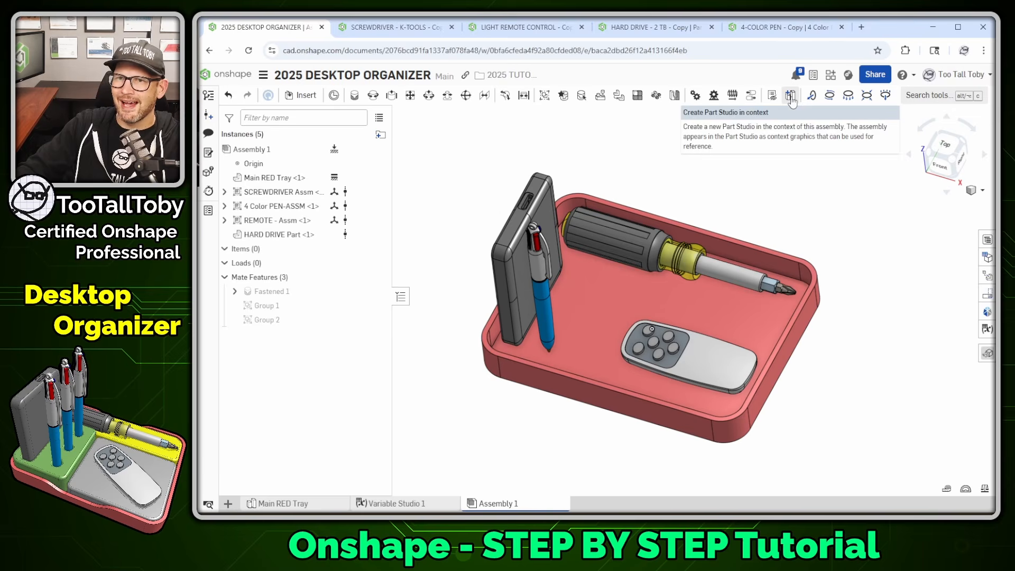
Create a new Part Studio in context of Assembly 1, using the assembly's origin as its origin
{"action": "left_click", "coordinate": [791, 101]}
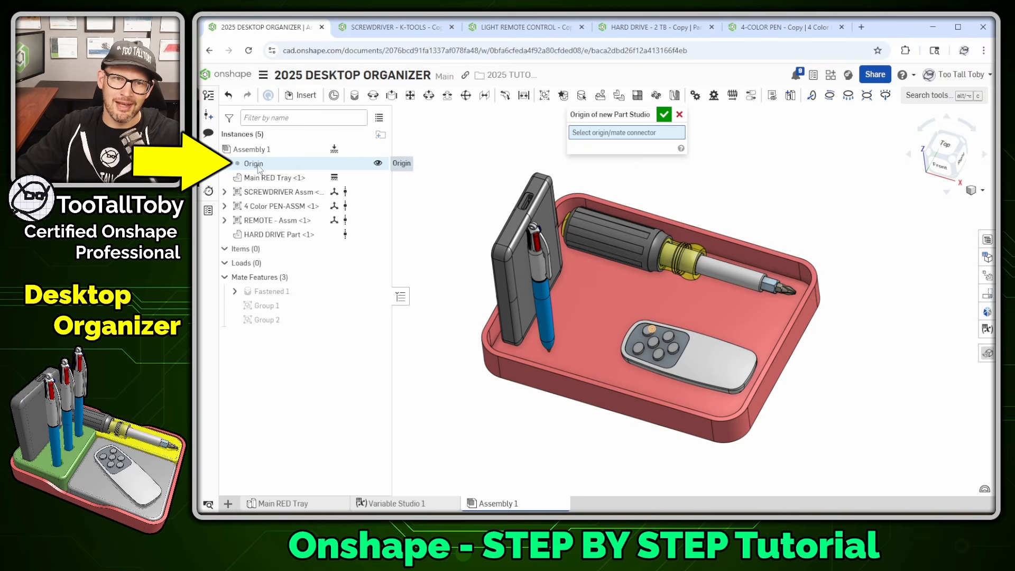
{"action": "left_click", "coordinate": [257, 165]}
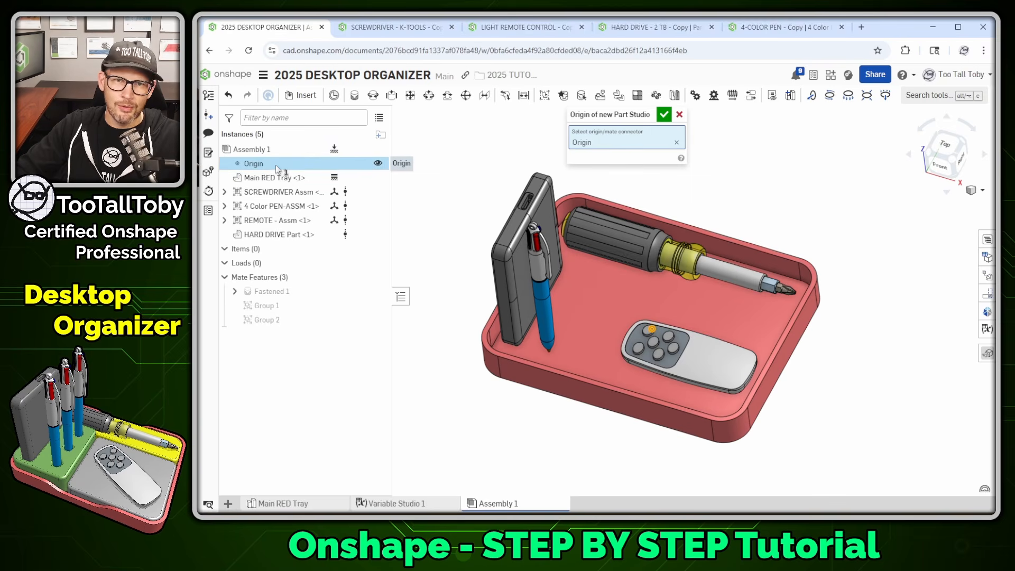
{"action": "left_click", "coordinate": [665, 115]}
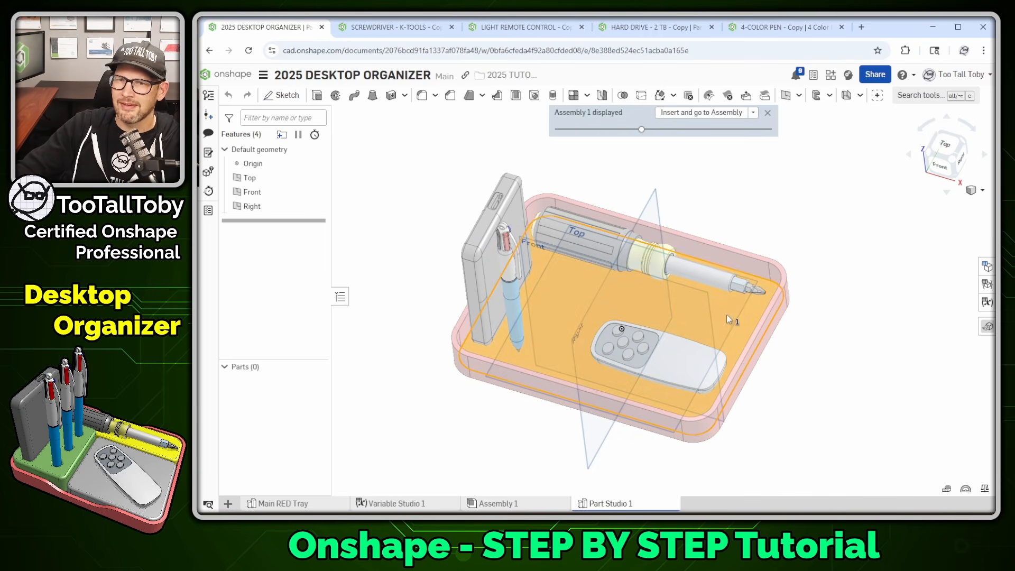
Start a sketch on the red tray's inner floor face and project that face's outline into it with Use
{"action": "left_click", "coordinate": [685, 264]}
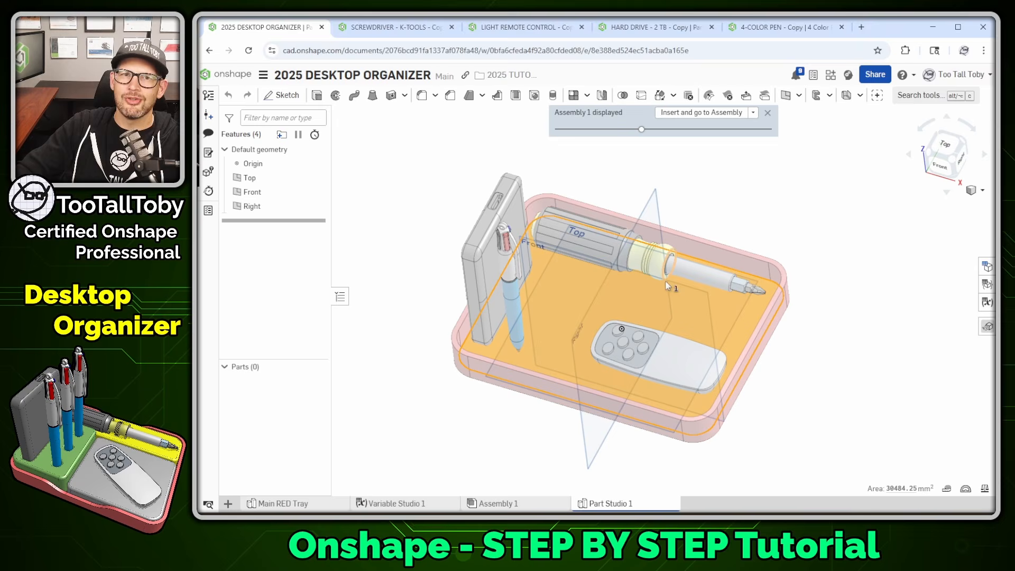
{"action": "left_click", "coordinate": [281, 98]}
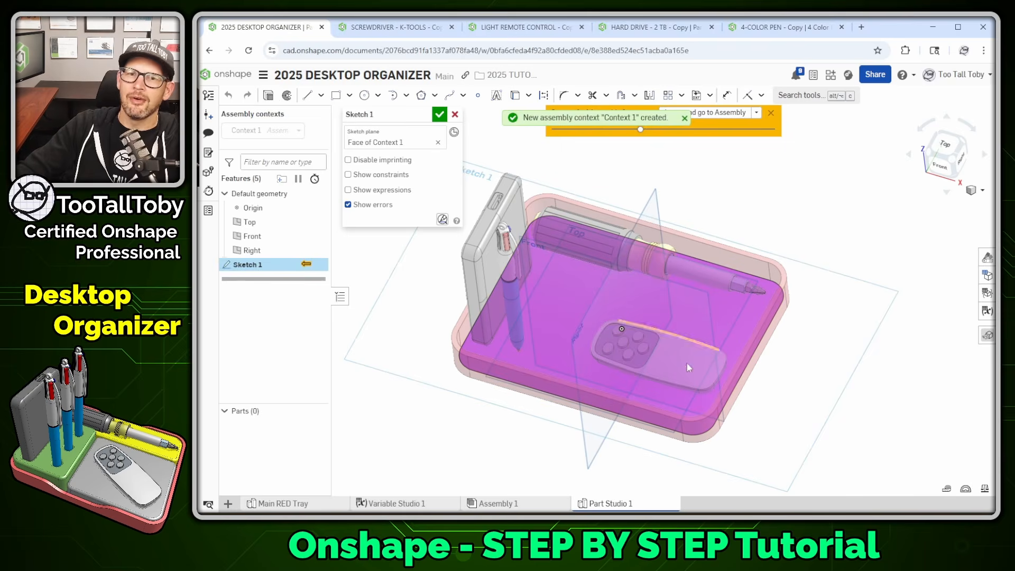
{"action": "left_click", "coordinate": [582, 286]}
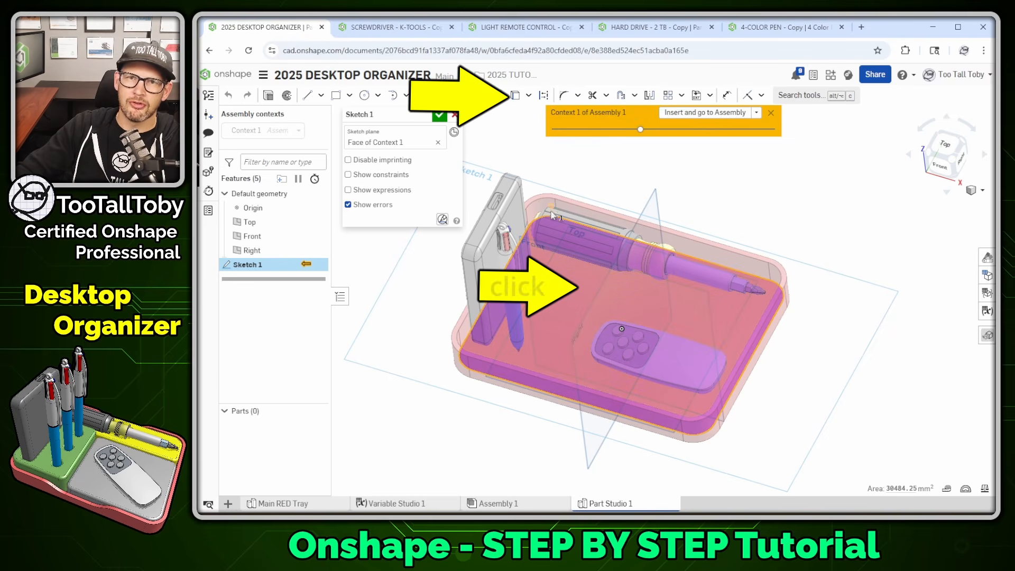
{"action": "left_click", "coordinate": [515, 96]}
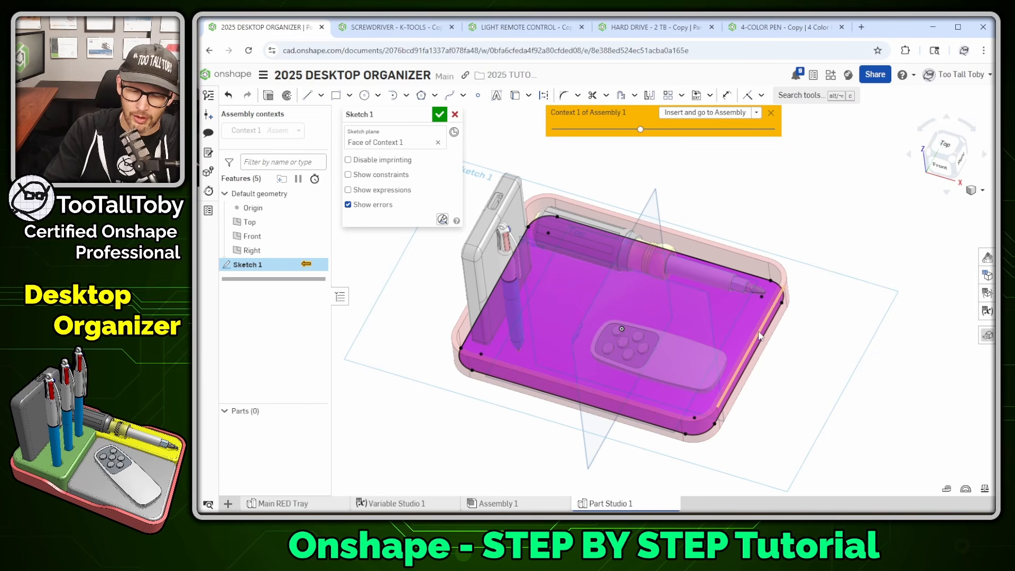
Offset the projected outline's back edge, both side edges and the two rear corner arcs toward the inside of the tray
{"action": "key", "text": "n"}
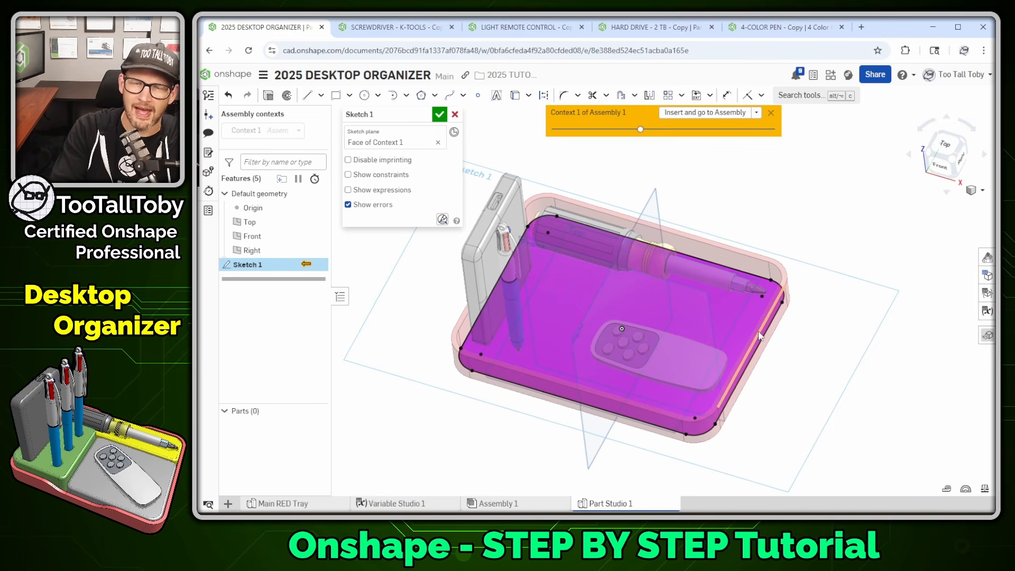
{"action": "scroll", "coordinate": [759, 331], "scroll_direction": "down", "scroll_amount": 3}
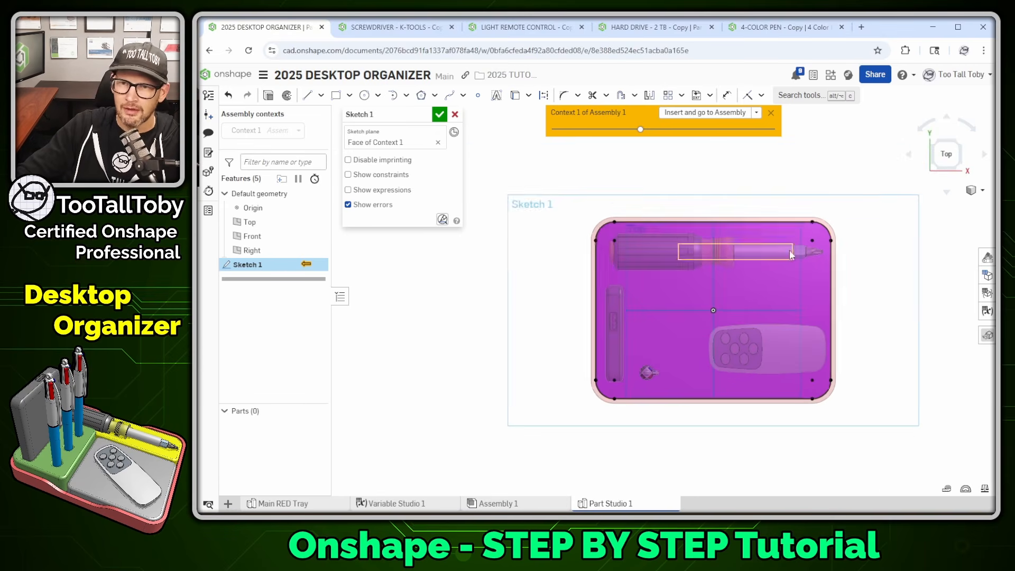
{"action": "scroll", "coordinate": [766, 211], "scroll_direction": "up", "scroll_amount": 5}
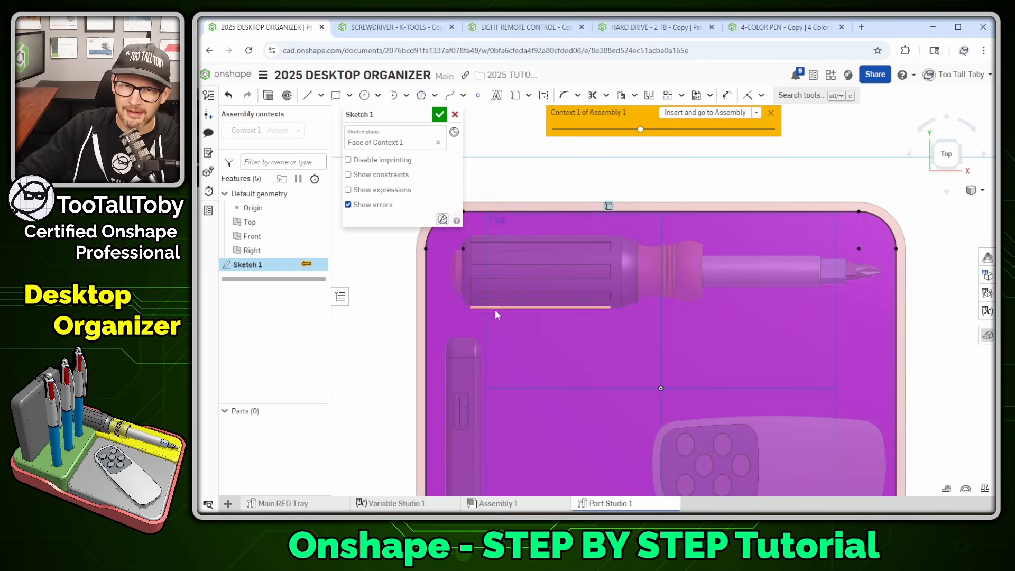
{"action": "scroll", "coordinate": [554, 264], "scroll_direction": "down", "scroll_amount": 2}
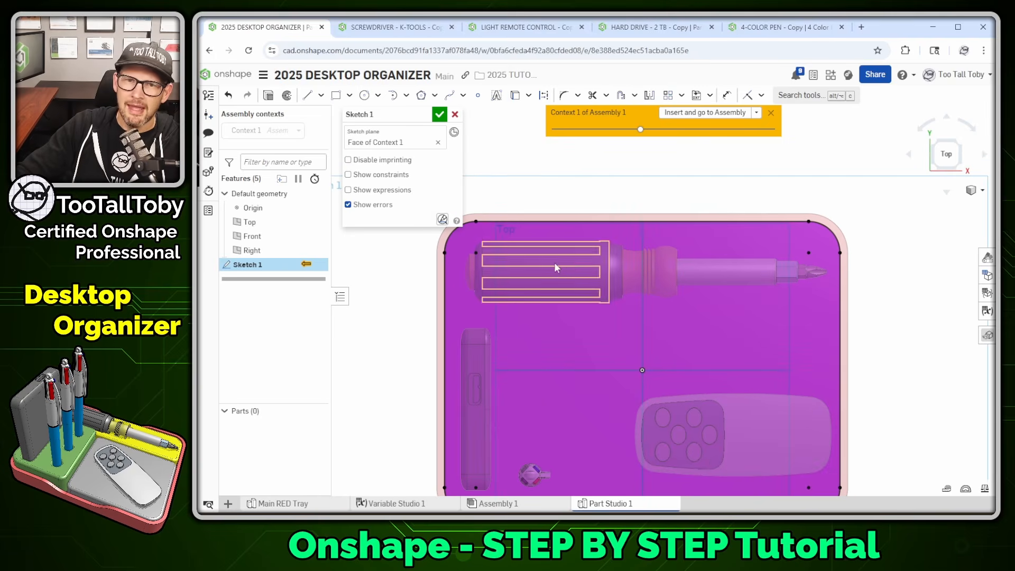
{"action": "left_click", "coordinate": [445, 281]}
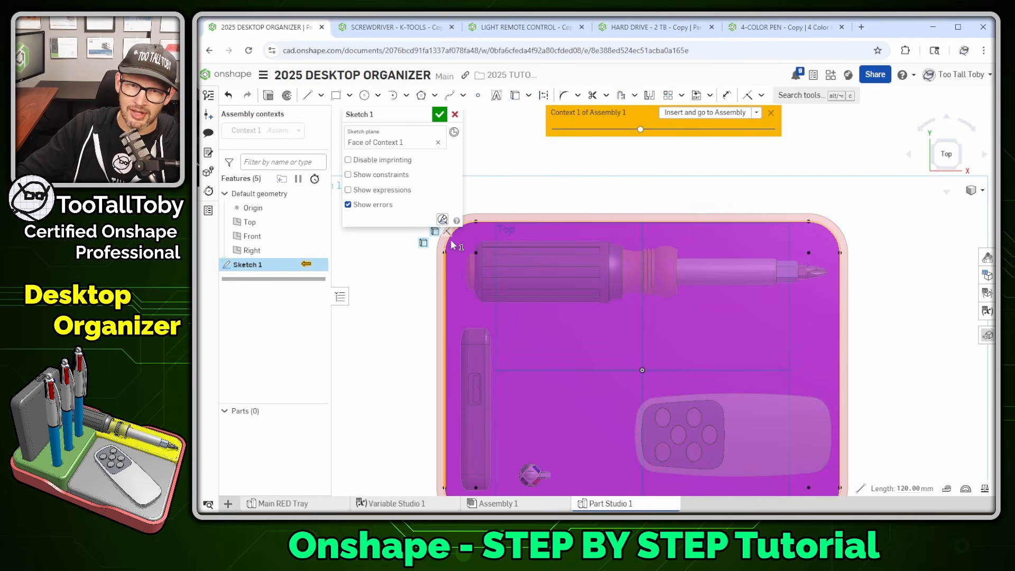
{"action": "left_click", "coordinate": [448, 244]}
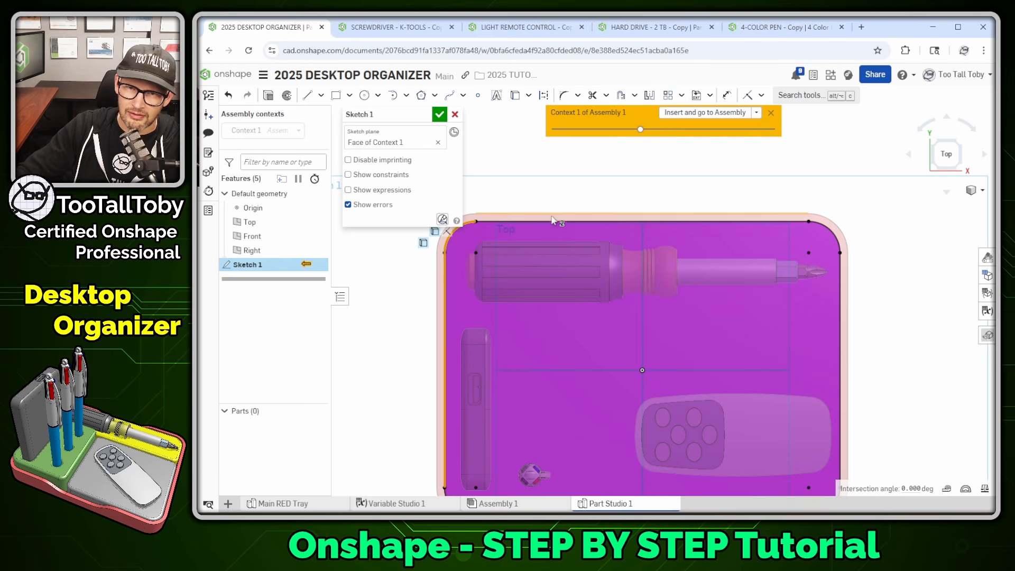
{"action": "left_click", "coordinate": [553, 222]}
{"action": "left_click", "coordinate": [834, 234]}
{"action": "left_click", "coordinate": [840, 281]}
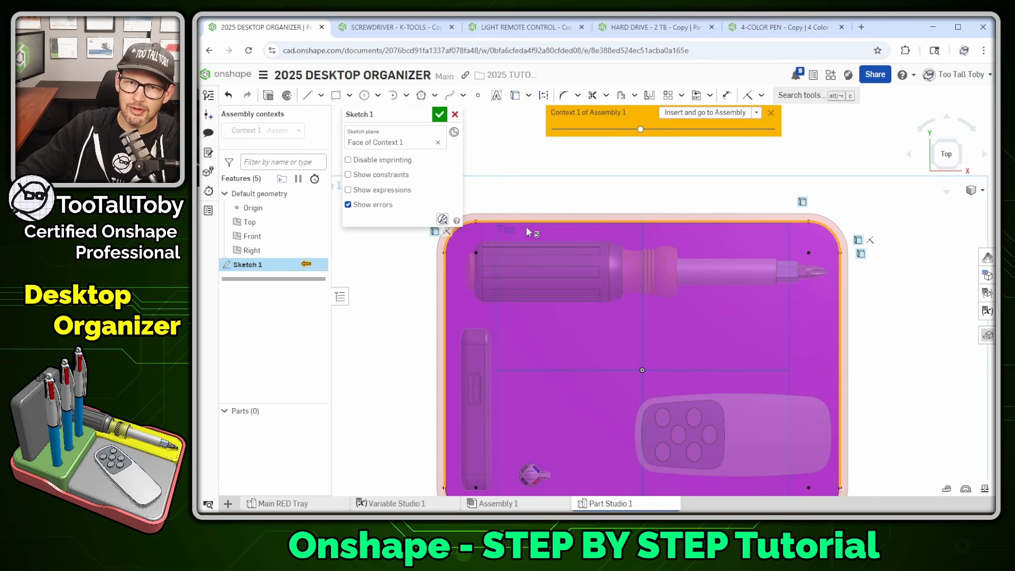
{"action": "left_click", "coordinate": [620, 96]}
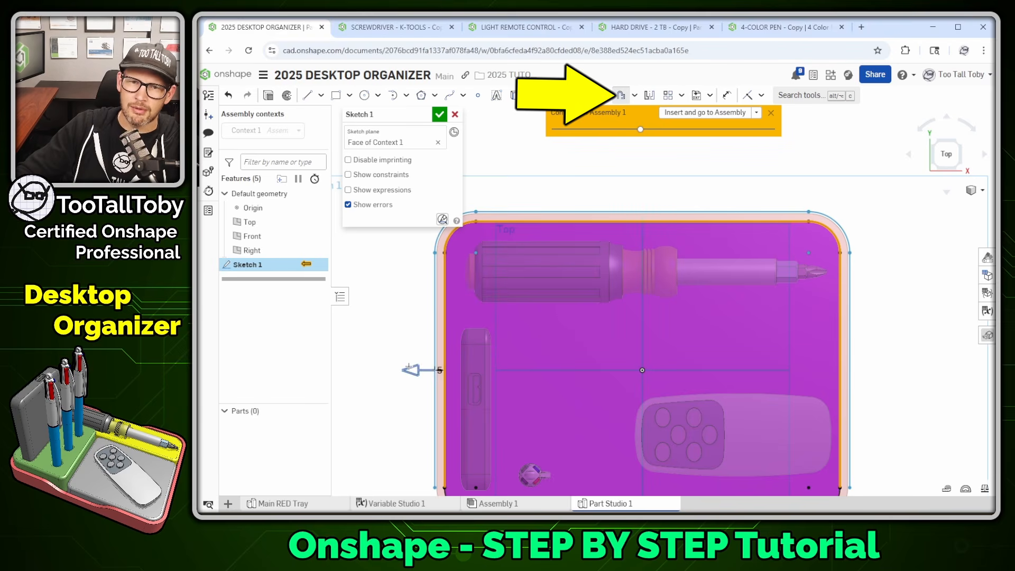
{"action": "left_click", "coordinate": [415, 369]}
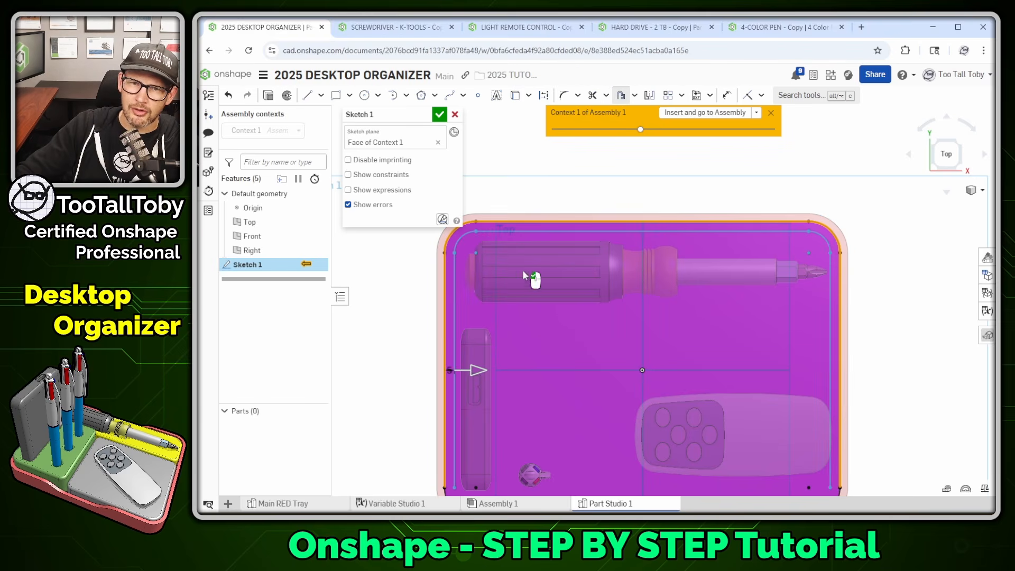
{"action": "left_click", "coordinate": [613, 187]}
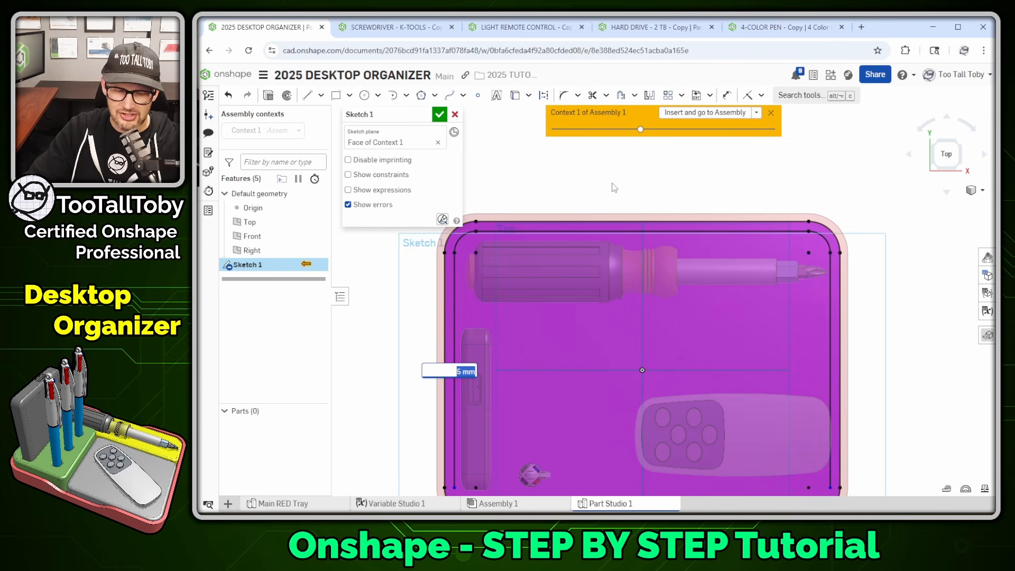
Set the offset of the outline to the #OFFSET_DISTANCE variable
{"action": "type", "text": "#"}
{"action": "key", "text": "Down"}
{"action": "key", "text": "Down"}
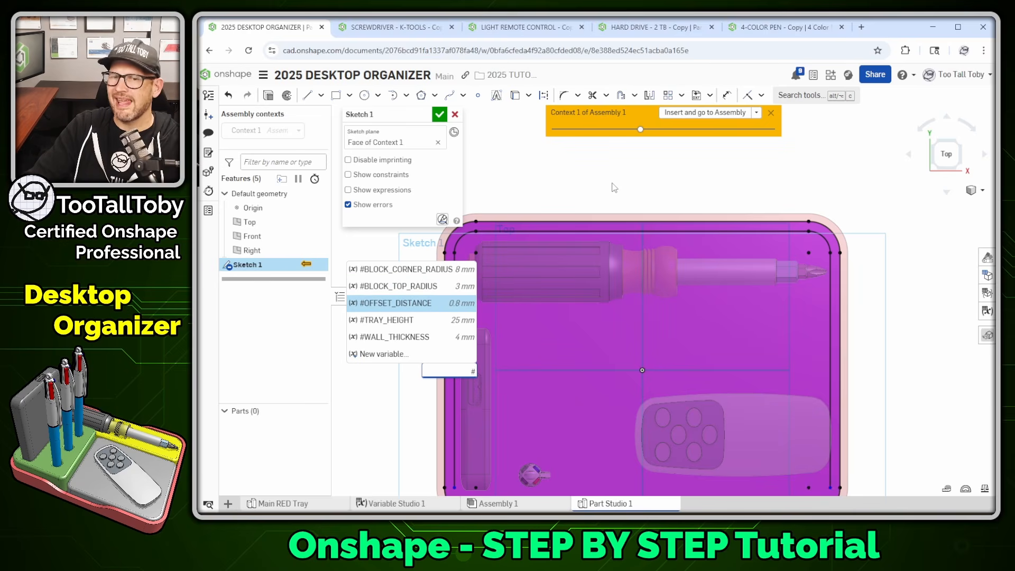
{"action": "key", "text": "Return"}
{"action": "key", "text": "Return"}
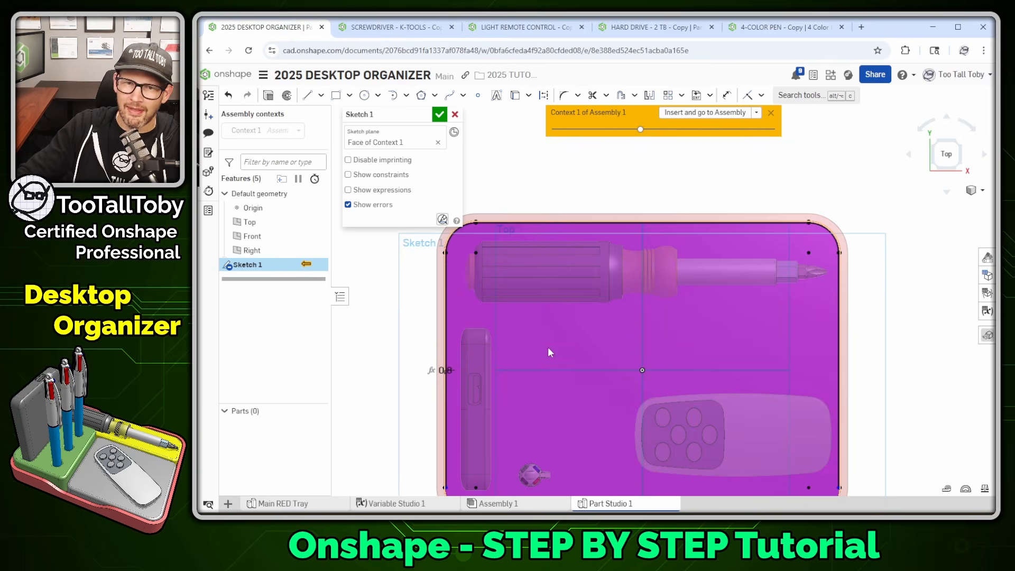
Sketch a horizontal line in front of the screwdriver between the two offset side edges, about 49 mm from the back edge
{"action": "scroll", "coordinate": [548, 347], "scroll_direction": "up", "scroll_amount": 6}
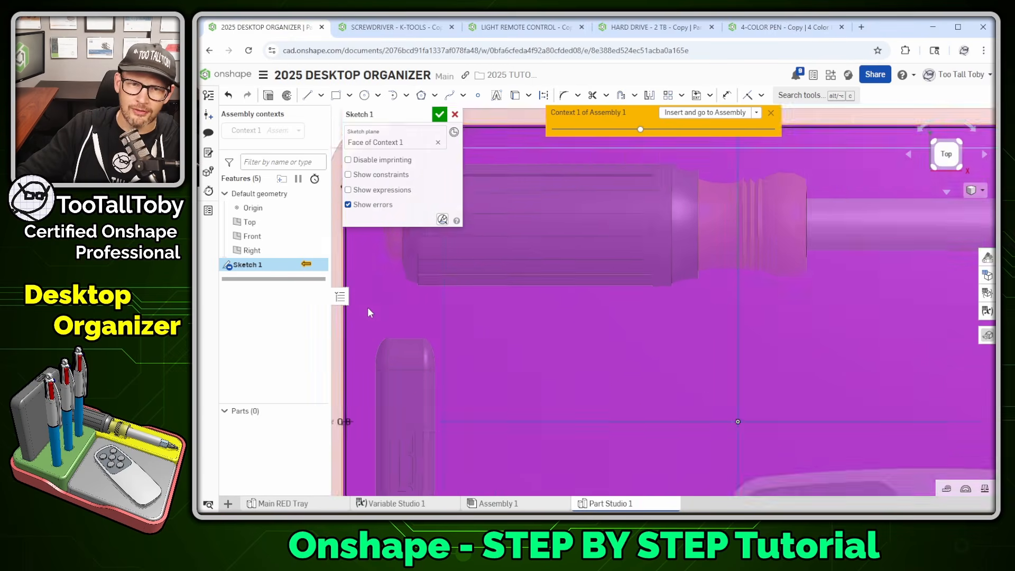
{"action": "key", "text": "s"}
{"action": "left_click", "coordinate": [436, 292]}
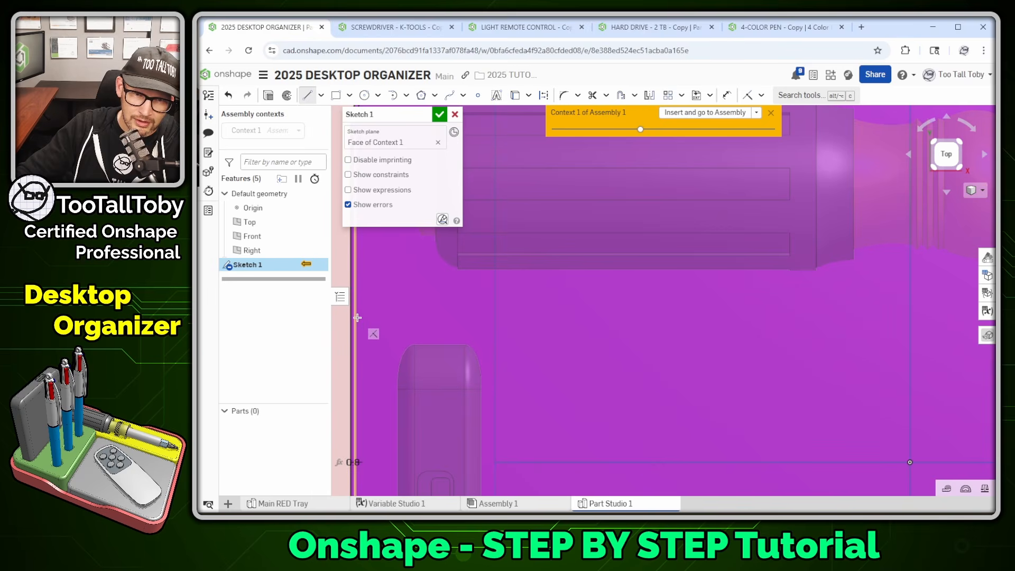
{"action": "left_click", "coordinate": [356, 317]}
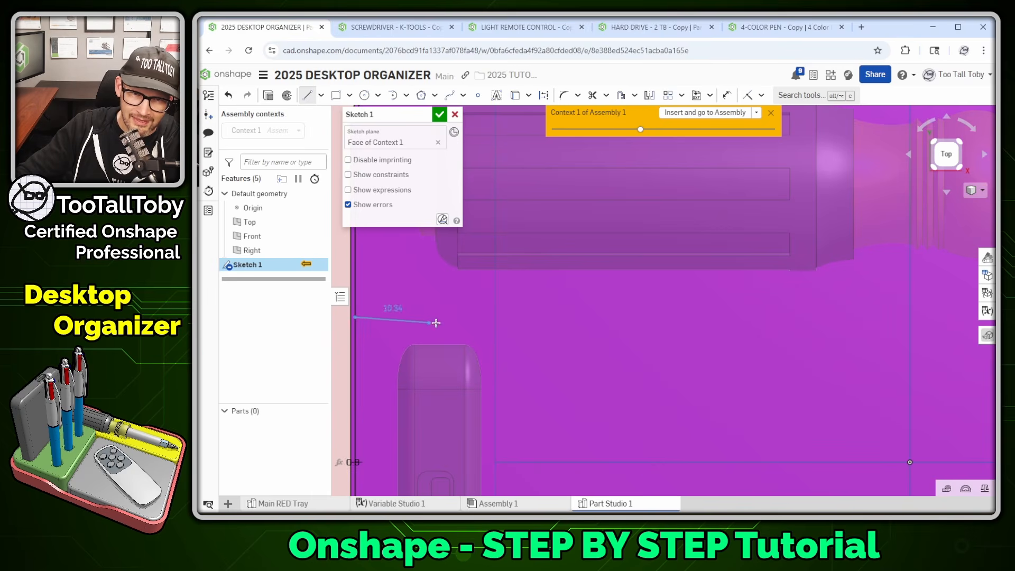
{"action": "scroll", "coordinate": [629, 323], "scroll_direction": "down", "scroll_amount": 5}
{"action": "scroll", "coordinate": [946, 322], "scroll_direction": "down", "scroll_amount": 2}
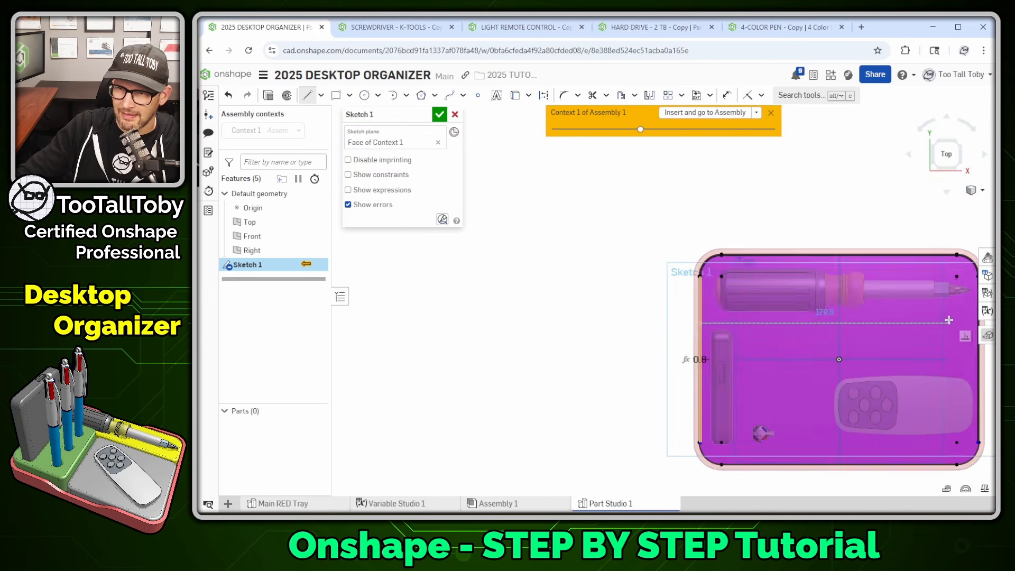
{"action": "middle_click_drag", "start_coordinate": [946, 322], "coordinate": [814, 323]}
{"action": "scroll", "coordinate": [845, 320], "scroll_direction": "up", "scroll_amount": 4}
{"action": "scroll", "coordinate": [828, 341], "scroll_direction": "up", "scroll_amount": 5}
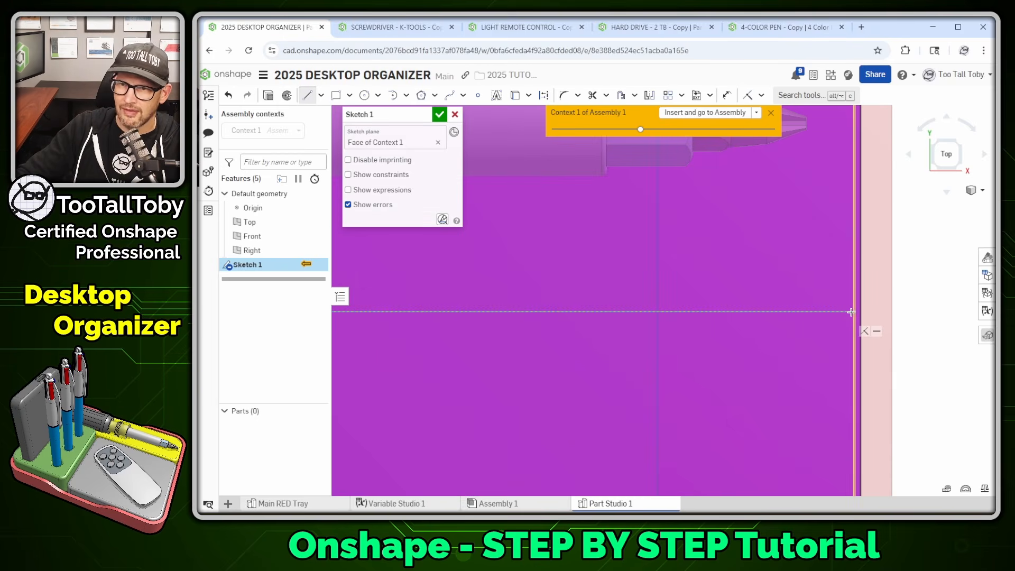
{"action": "left_click", "coordinate": [851, 312]}
{"action": "key", "text": "f"}
{"action": "key", "text": "Escape"}
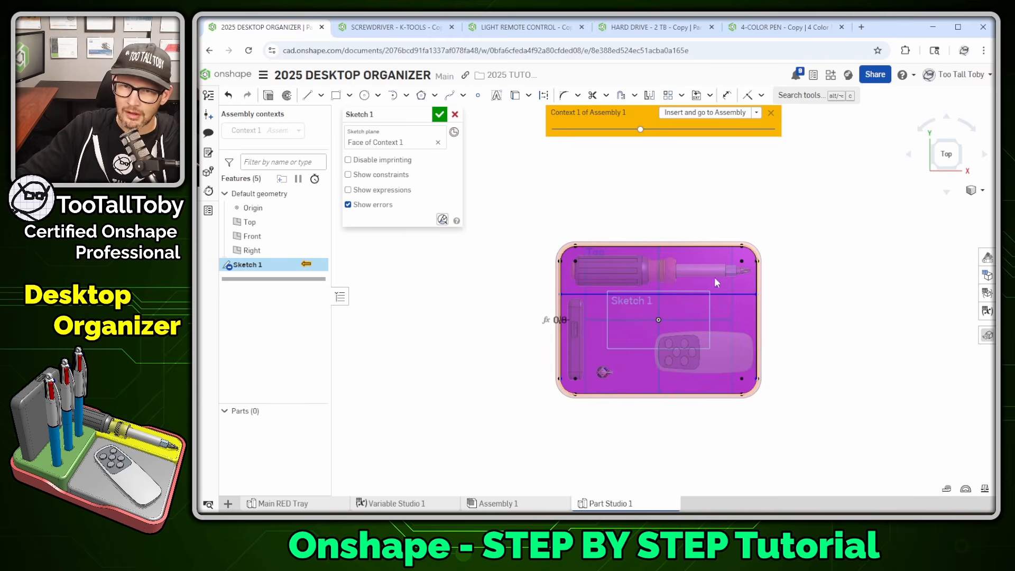
Dimension the horizontal line at 48 mm from the offset back edge
{"action": "scroll", "coordinate": [675, 249], "scroll_direction": "up", "scroll_amount": 5}
{"action": "key", "text": "s"}
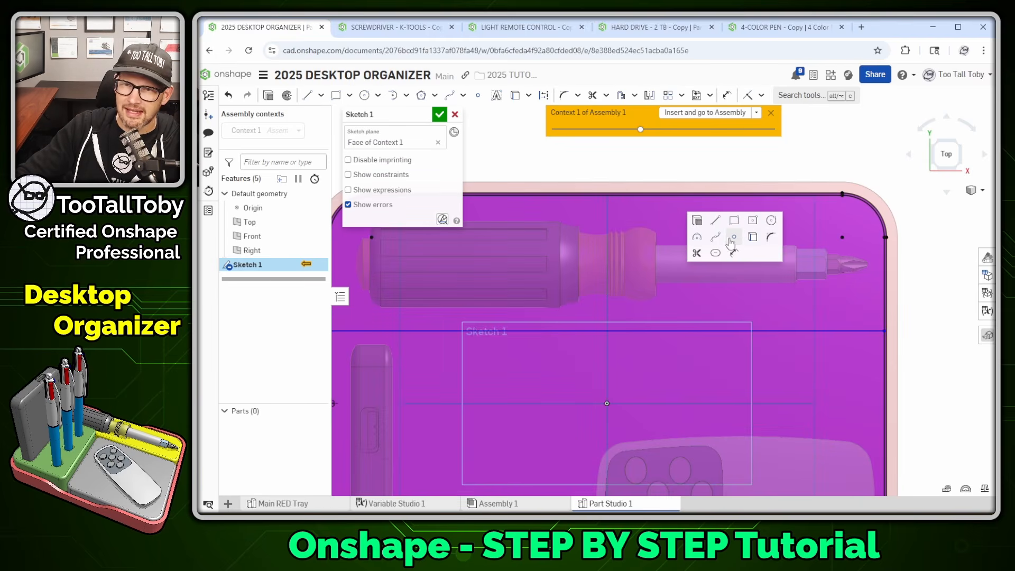
{"action": "left_click", "coordinate": [734, 254]}
{"action": "scroll", "coordinate": [719, 217], "scroll_direction": "up", "scroll_amount": 2}
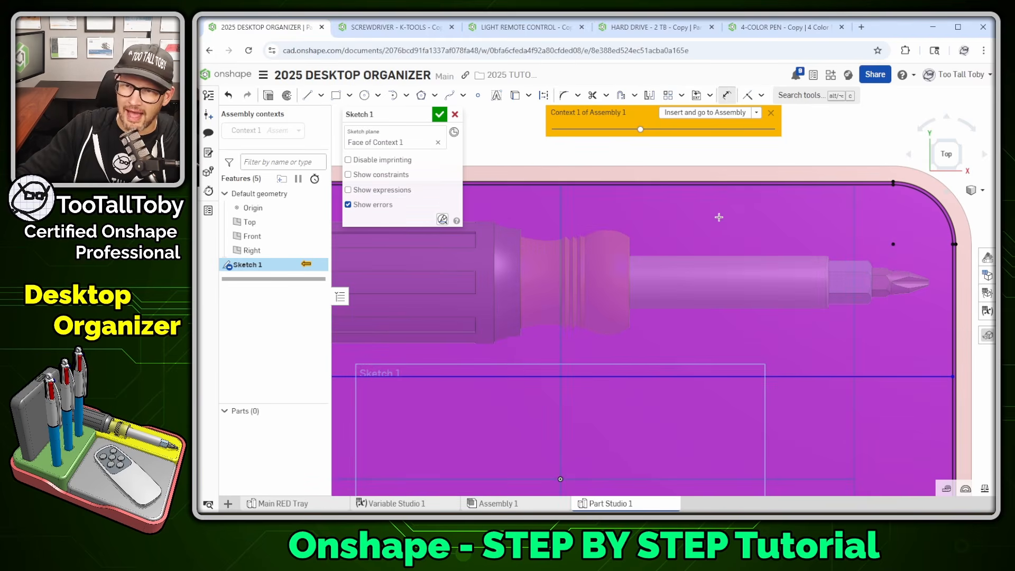
{"action": "left_click", "coordinate": [771, 185]}
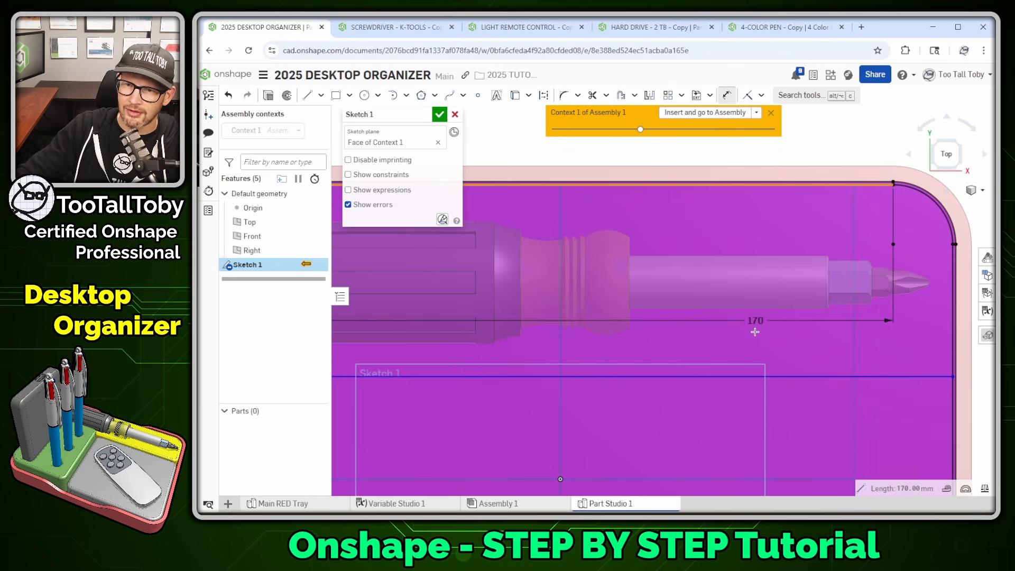
{"action": "left_click", "coordinate": [762, 376]}
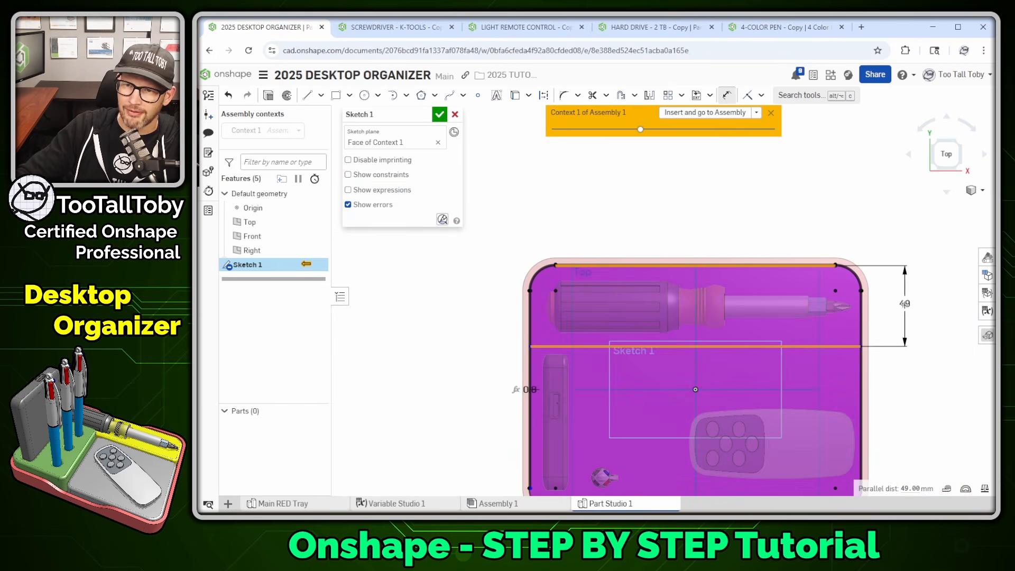
{"action": "left_click", "coordinate": [902, 316]}
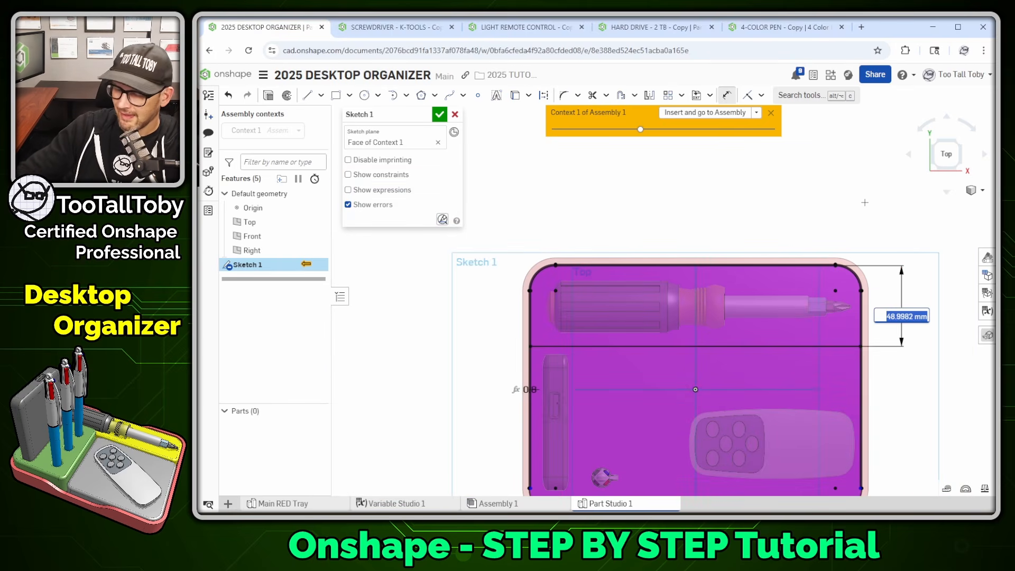
{"action": "type", "text": "48"}
{"action": "key", "text": "Return"}
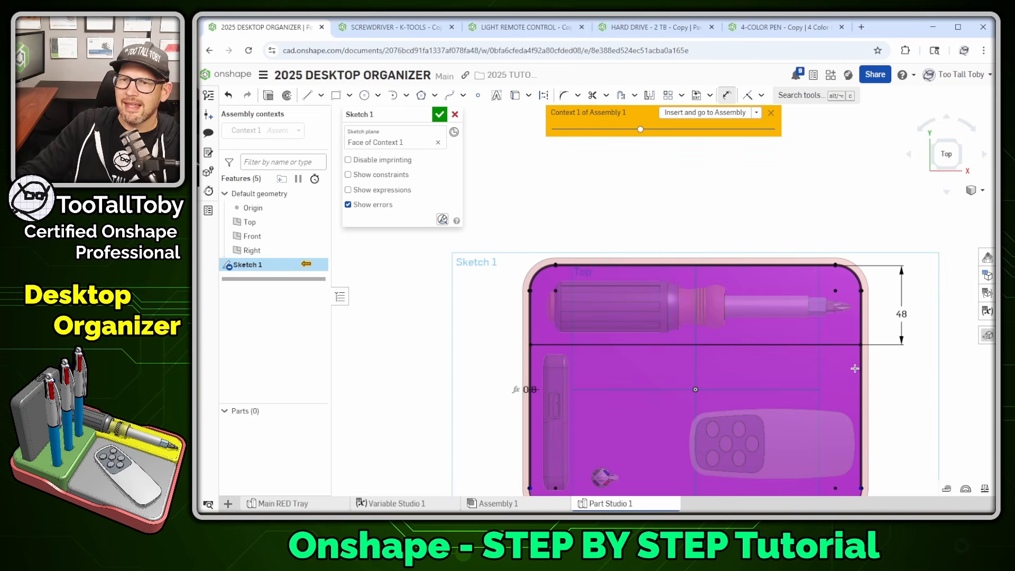
Start a new solid Extrude using only the sketch region under the screwdriver, between the horizontal line and the offset back edge
{"action": "mouse_move", "coordinate": [829, 407]}
{"action": "right_mouse_down"}
{"action": "mouse_move", "coordinate": [796, 333]}
{"action": "mouse_move", "coordinate": [810, 368]}
{"action": "right_mouse_up"}
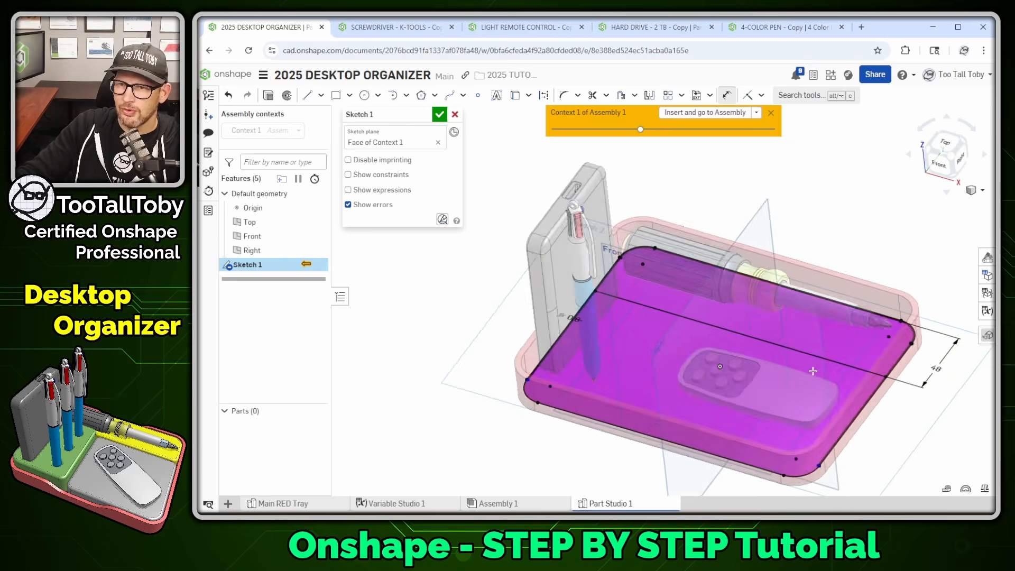
{"action": "scroll", "coordinate": [810, 367], "scroll_direction": "down", "scroll_amount": 3}
{"action": "scroll", "coordinate": [950, 357], "scroll_direction": "up", "scroll_amount": 3}
{"action": "key", "text": "s"}
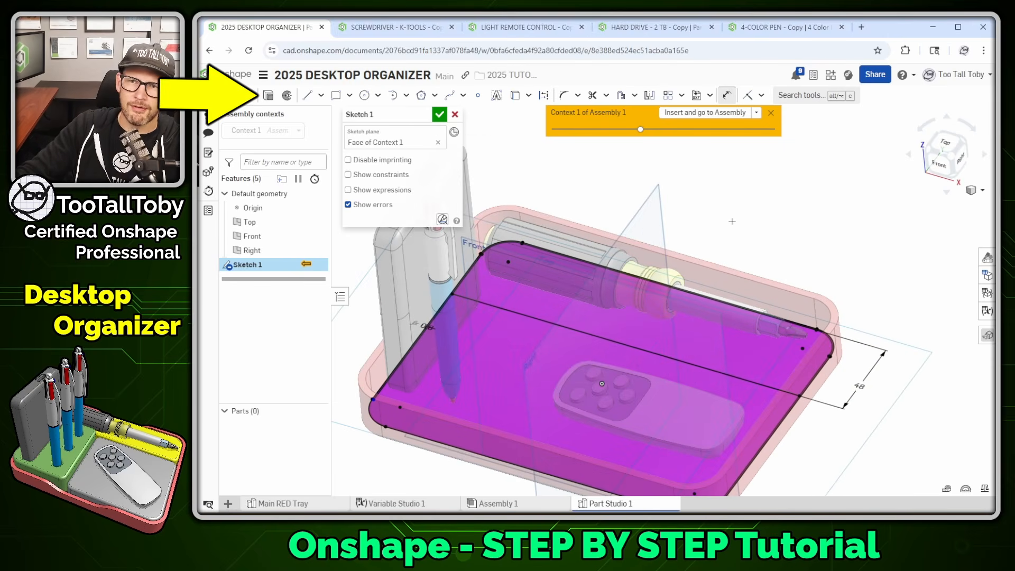
{"action": "left_click", "coordinate": [269, 96]}
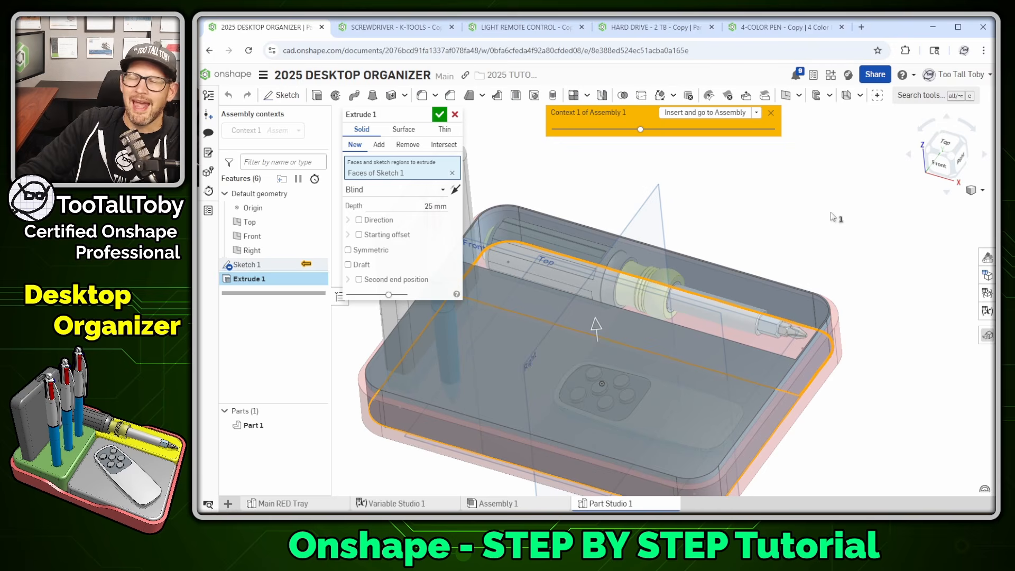
{"action": "left_click", "coordinate": [799, 212]}
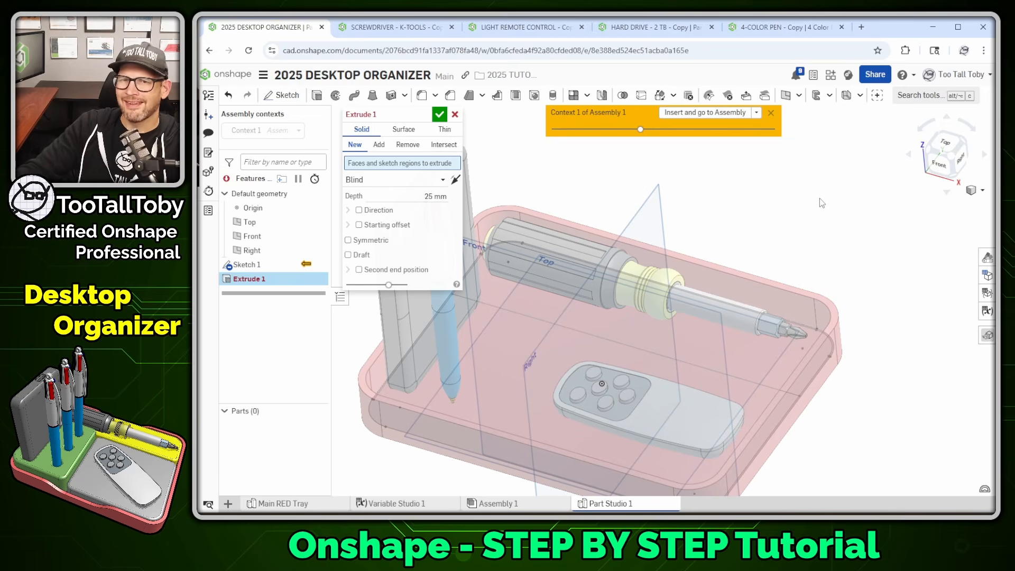
{"action": "left_click", "coordinate": [722, 344]}
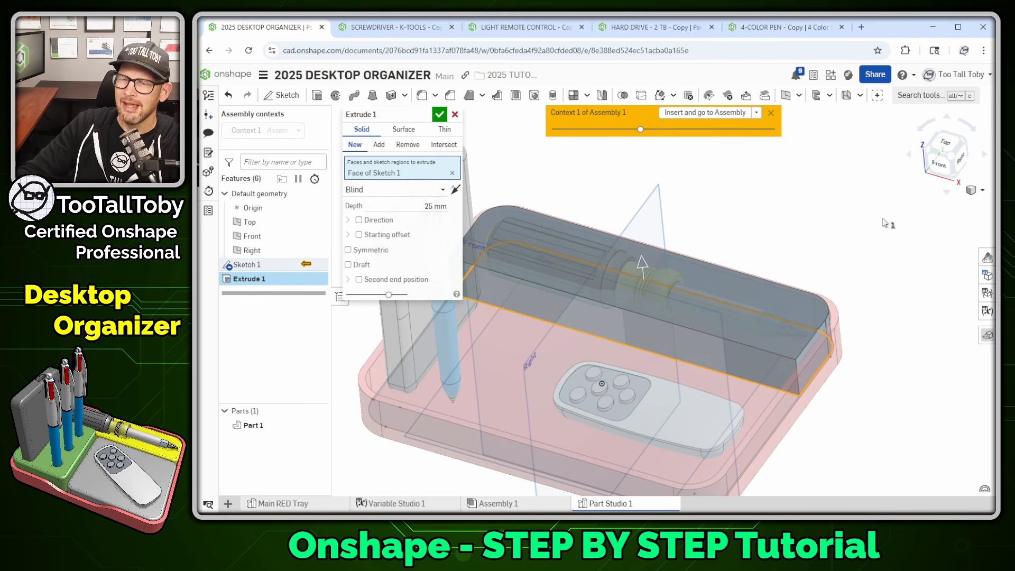
Set the extrude's end to Up to face, ending at the red tray's top rim face, and accept the block
{"action": "scroll", "coordinate": [878, 341], "scroll_direction": "up", "scroll_amount": 5}
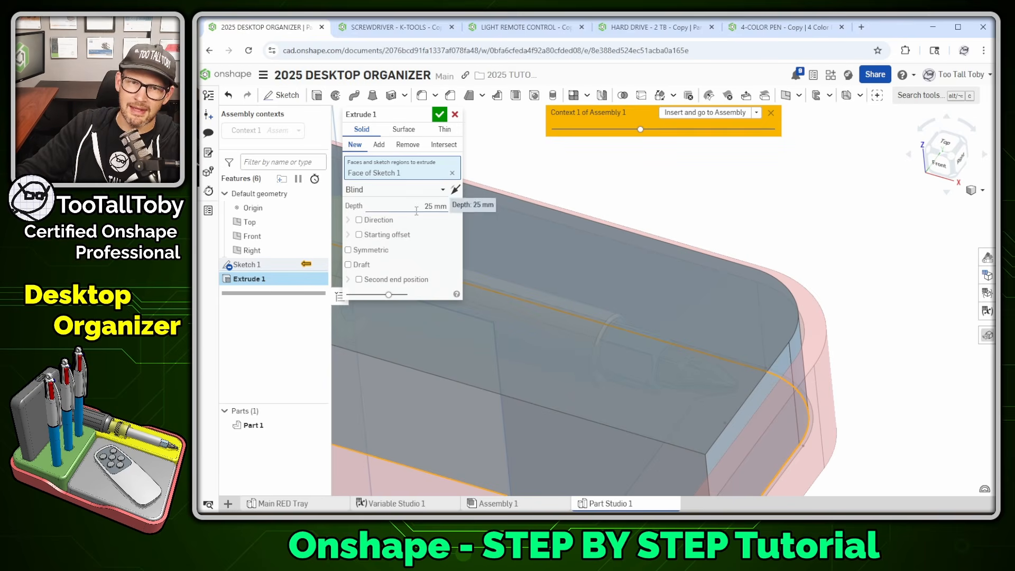
{"action": "left_click", "coordinate": [410, 190]}
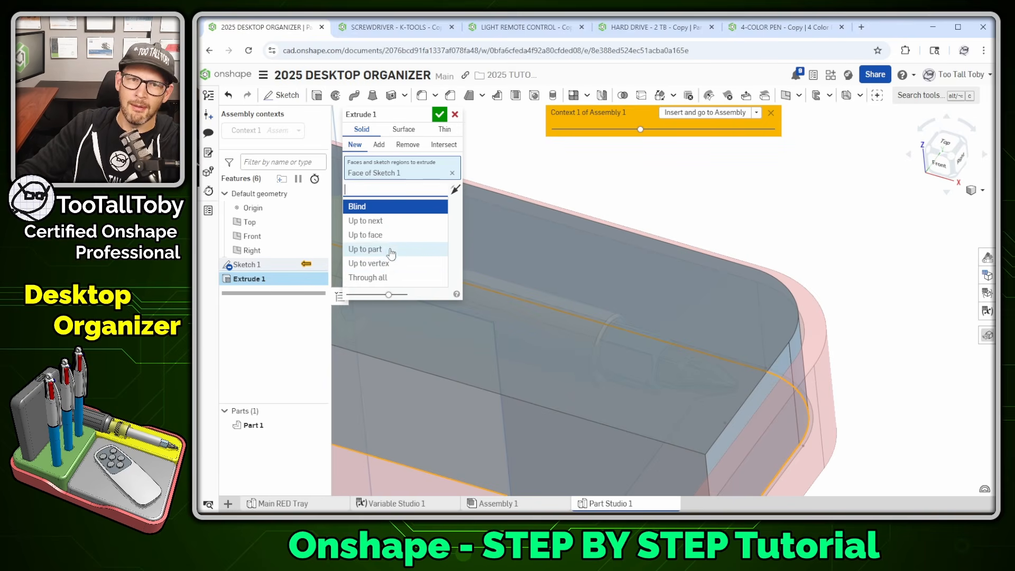
{"action": "left_click", "coordinate": [384, 235]}
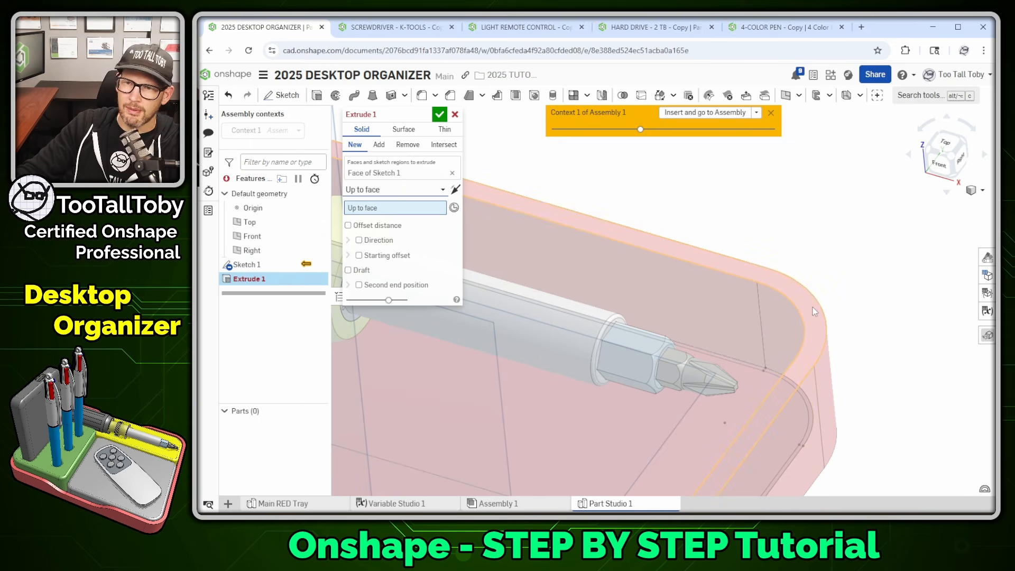
{"action": "left_click", "coordinate": [805, 299]}
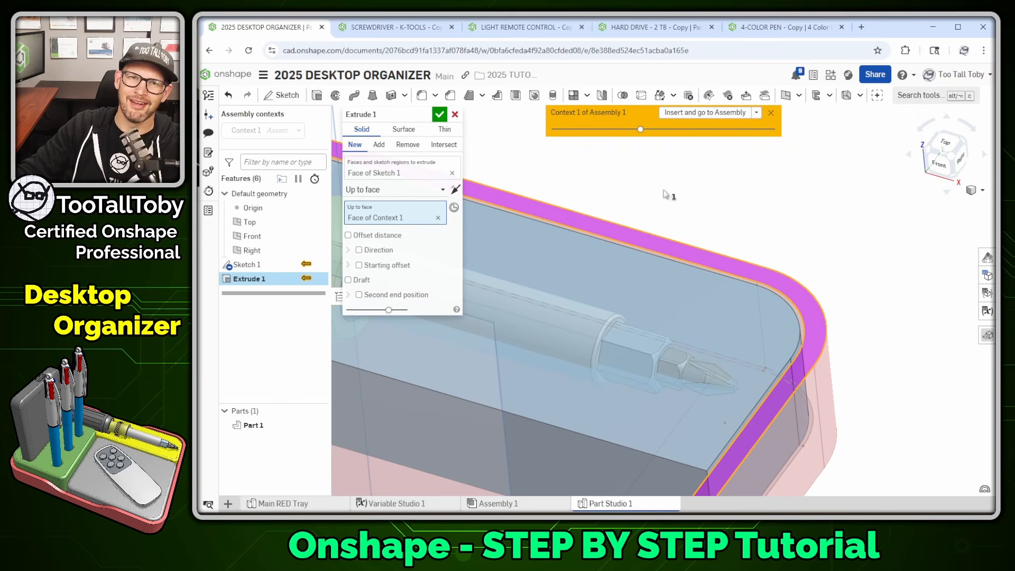
{"action": "left_click", "coordinate": [439, 114]}
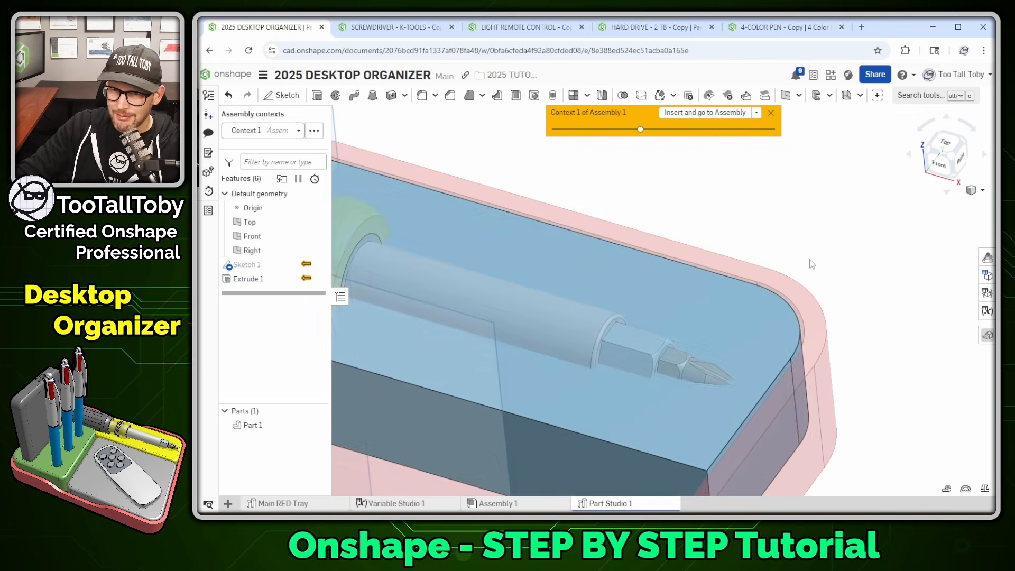
{"action": "scroll", "coordinate": [783, 275], "scroll_direction": "down", "scroll_amount": 5}
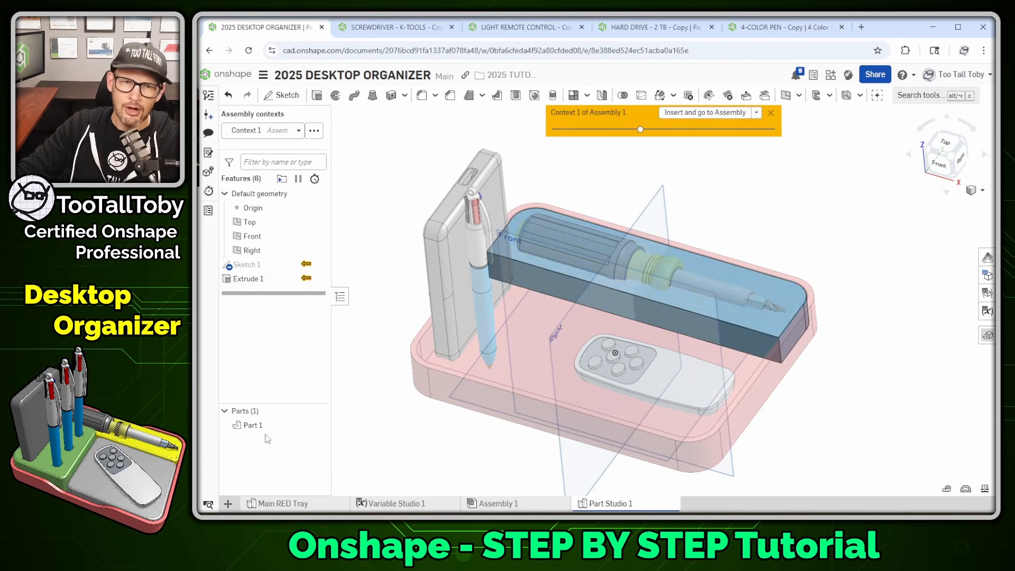
Rename the extruded part in the parts list as BLOCK 1
{"action": "left_click", "coordinate": [328, 399]}
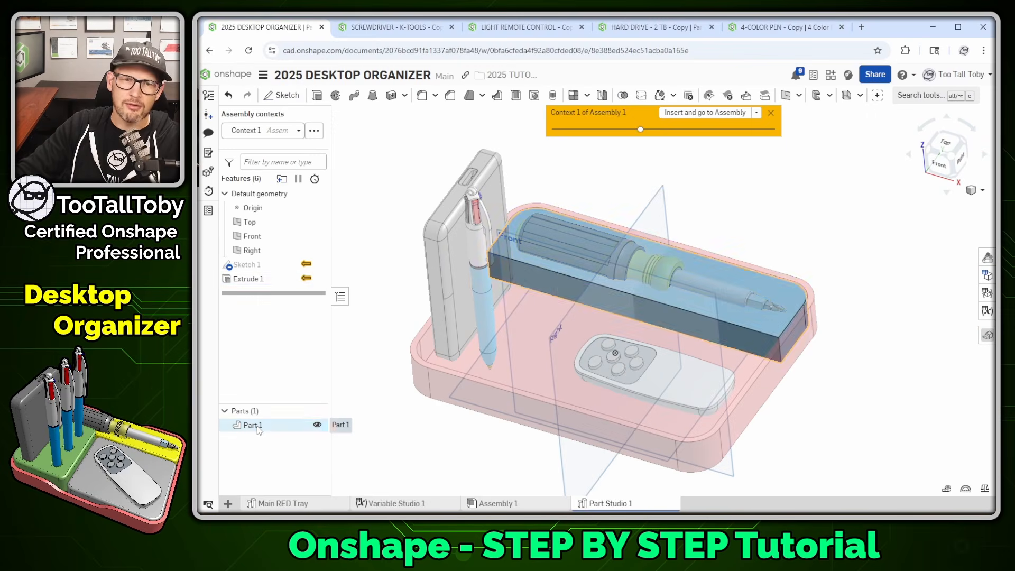
{"action": "double_click", "coordinate": [259, 428]}
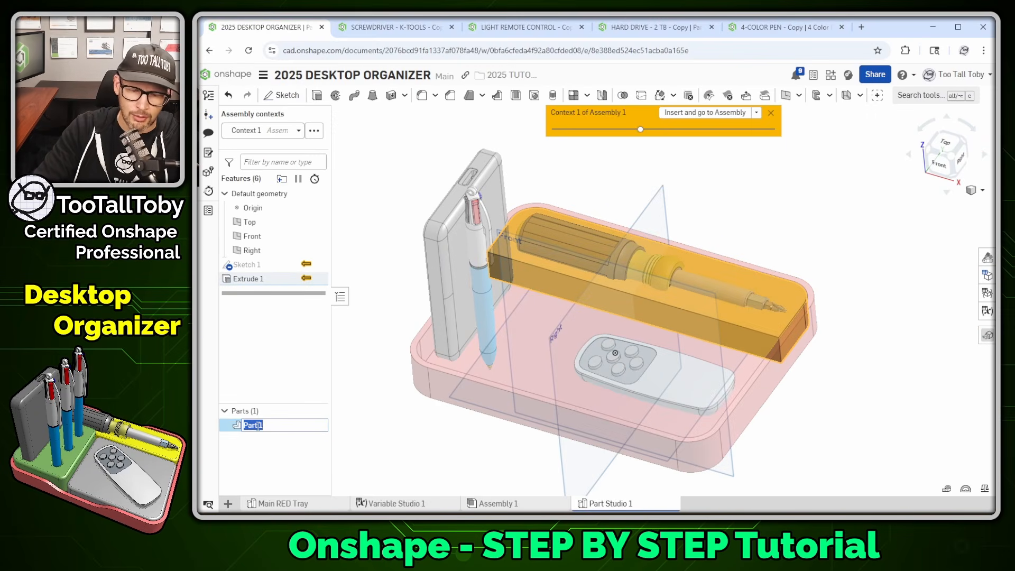
{"action": "type", "text": "BLOCK 1"}
{"action": "key", "text": "Return"}
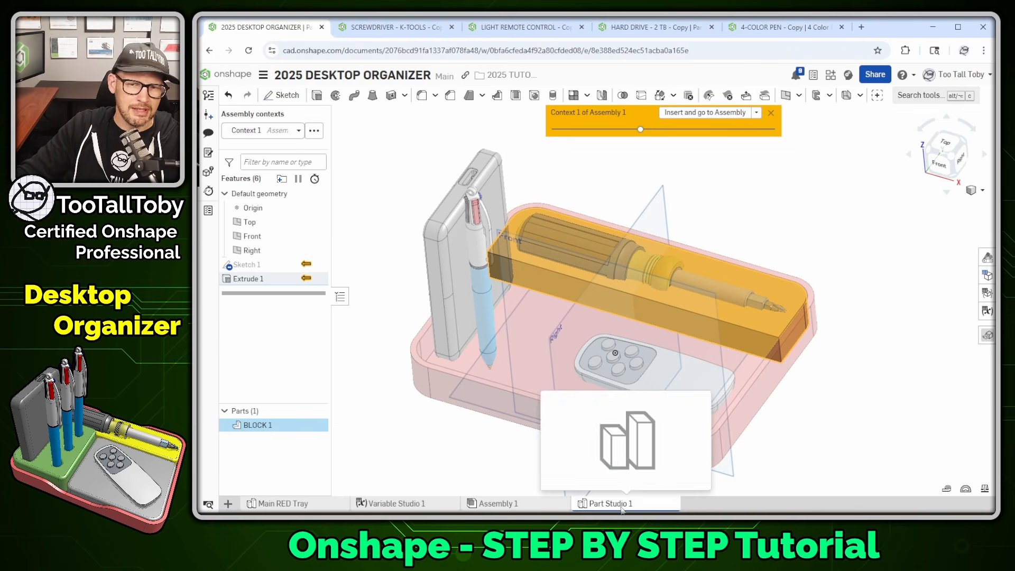
Rename the current Part Studio as "BLOCK 1 for Screwdriver"
{"action": "right_click", "coordinate": [605, 507]}
{"action": "left_click", "coordinate": [602, 392]}
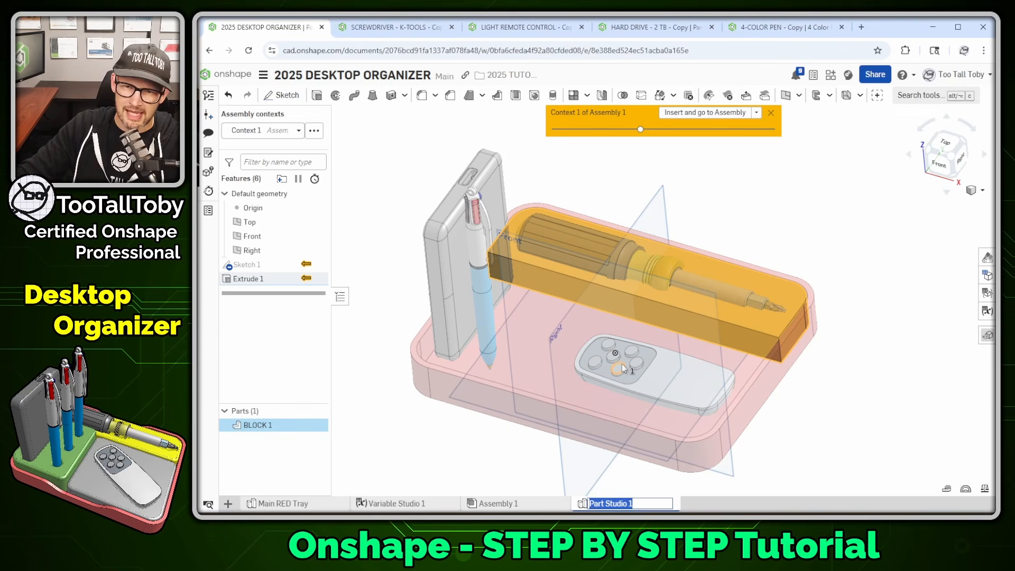
{"action": "type", "text": "BLOCK 1"}
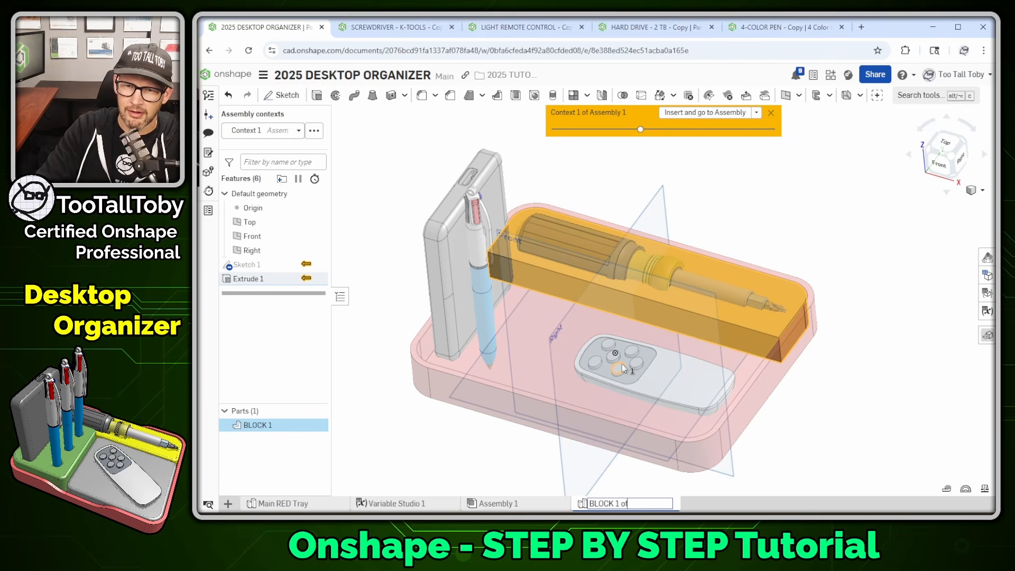
{"action": "type", "text": " for Screwdriver"}
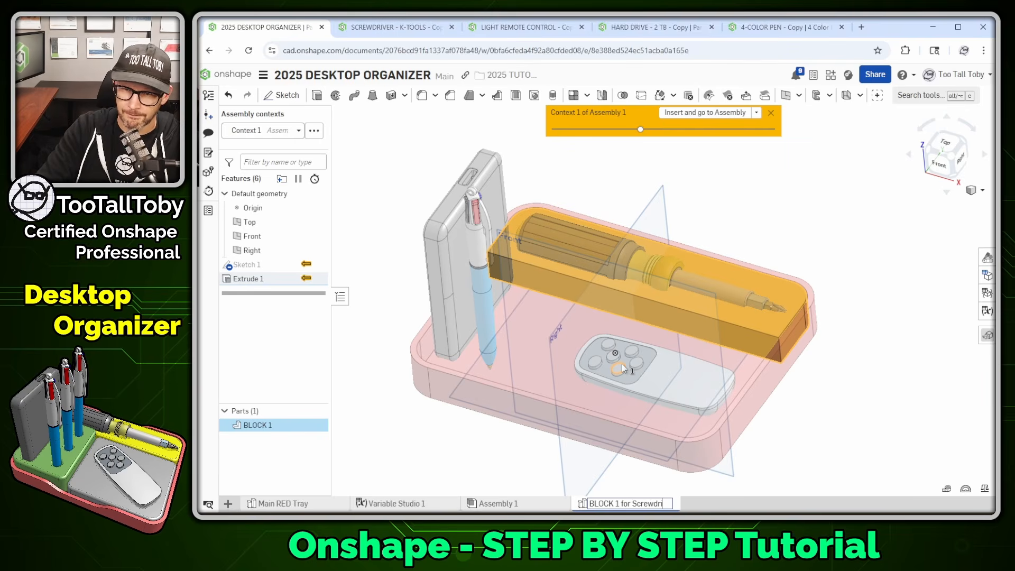
{"action": "key", "text": "Return"}
{"action": "left_click", "coordinate": [821, 191]}
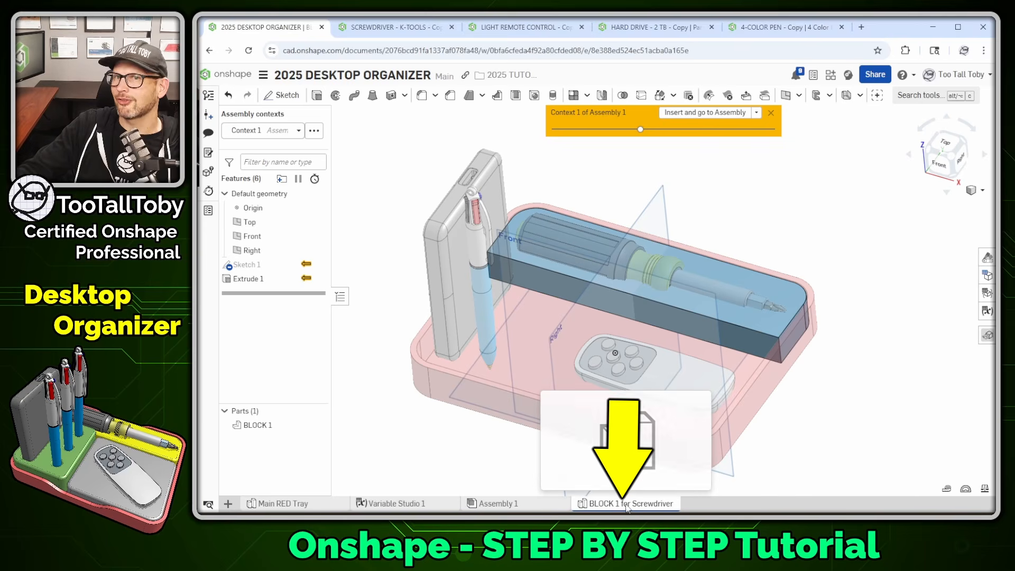
Insert the BLOCK 1 part from its Part Studio into Assembly 1 and go to the assembly
{"action": "left_click", "coordinate": [485, 502]}
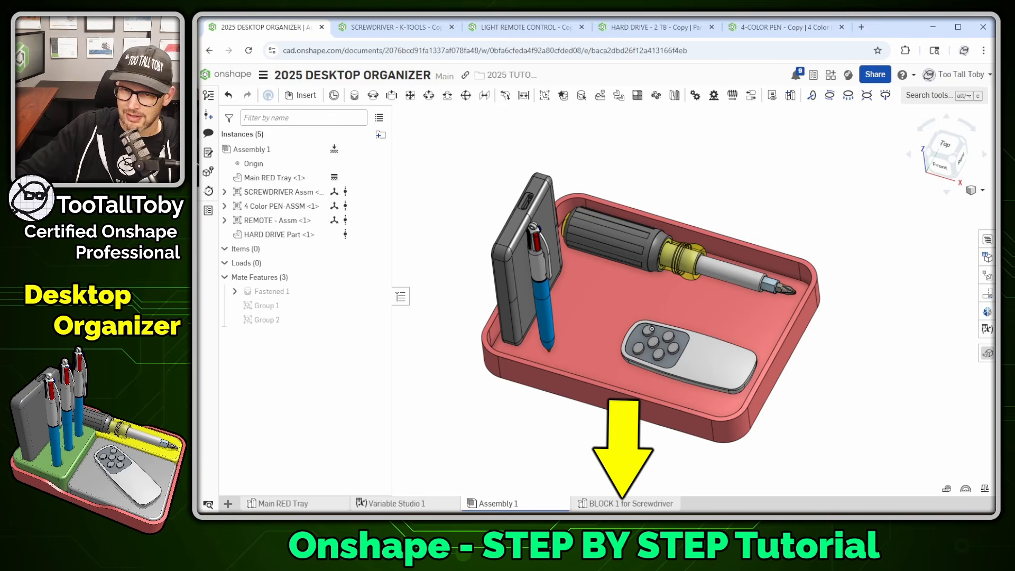
{"action": "left_click", "coordinate": [608, 505]}
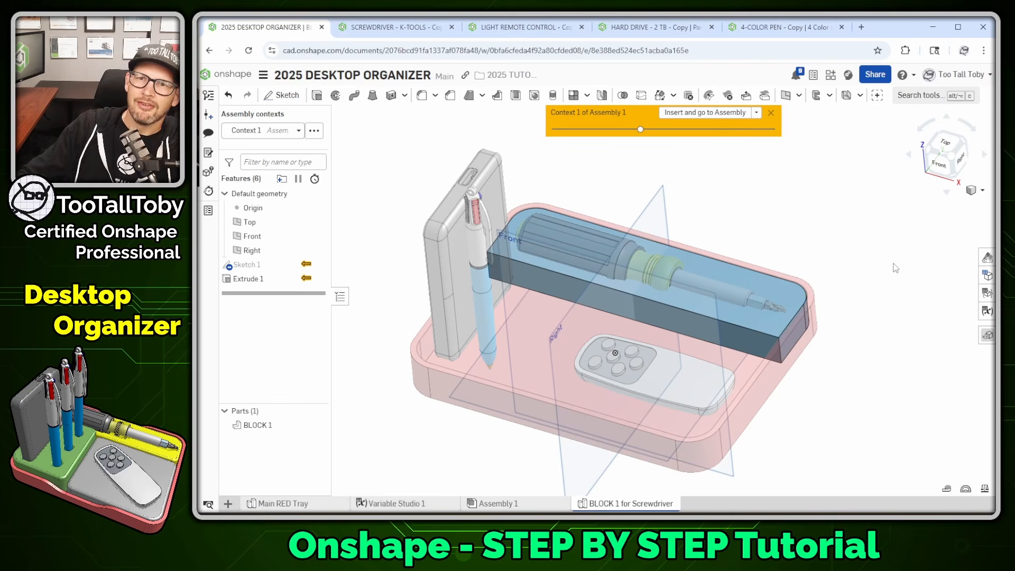
{"action": "left_click", "coordinate": [704, 113]}
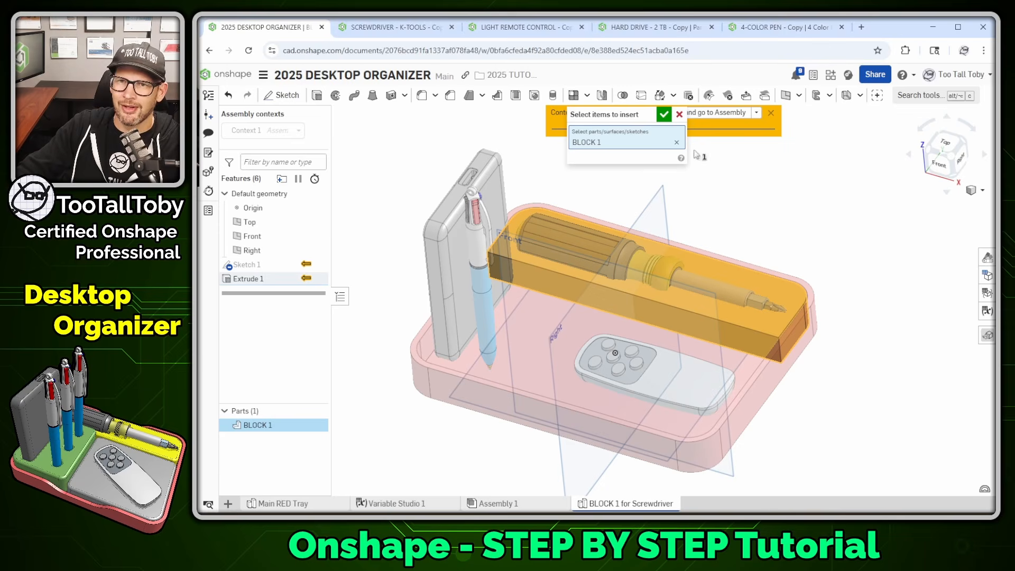
{"action": "left_click", "coordinate": [664, 115]}
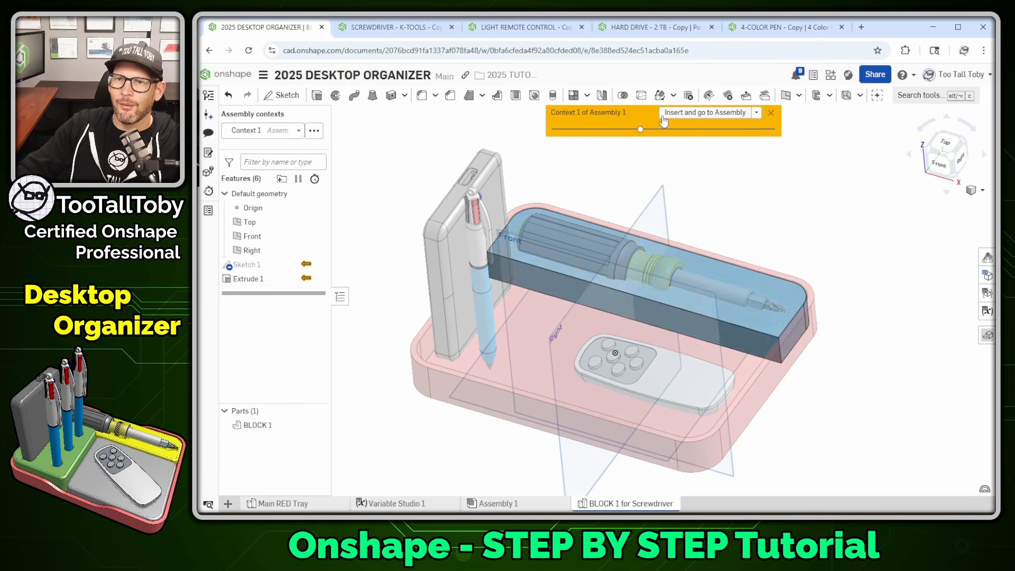
{"action": "left_click", "coordinate": [719, 112]}
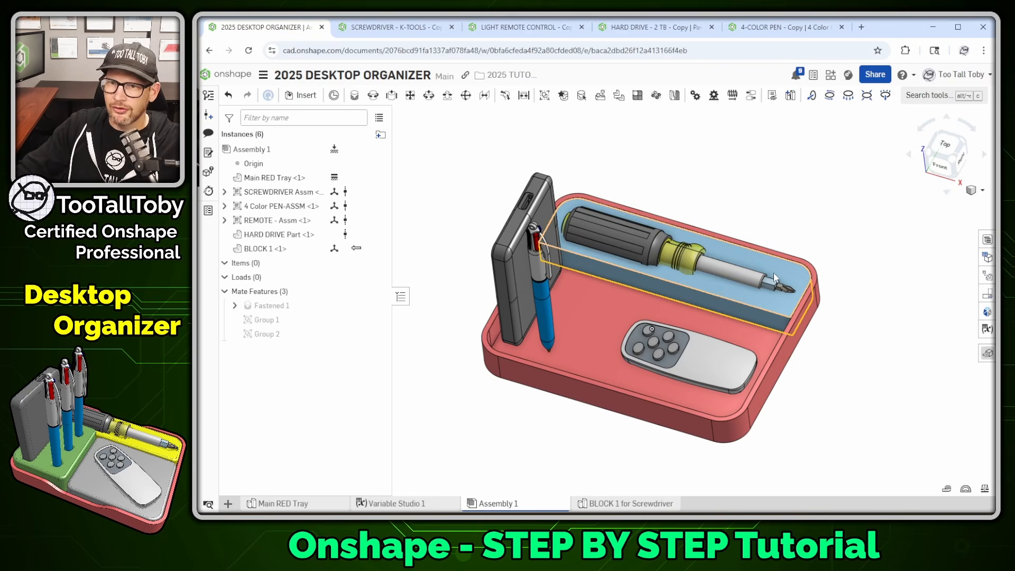
Try moving the inserted block out of the tray, undo the move, and group BLOCK 1 with Main RED Tray
{"action": "left_click_drag", "start_coordinate": [775, 276], "coordinate": [899, 146]}
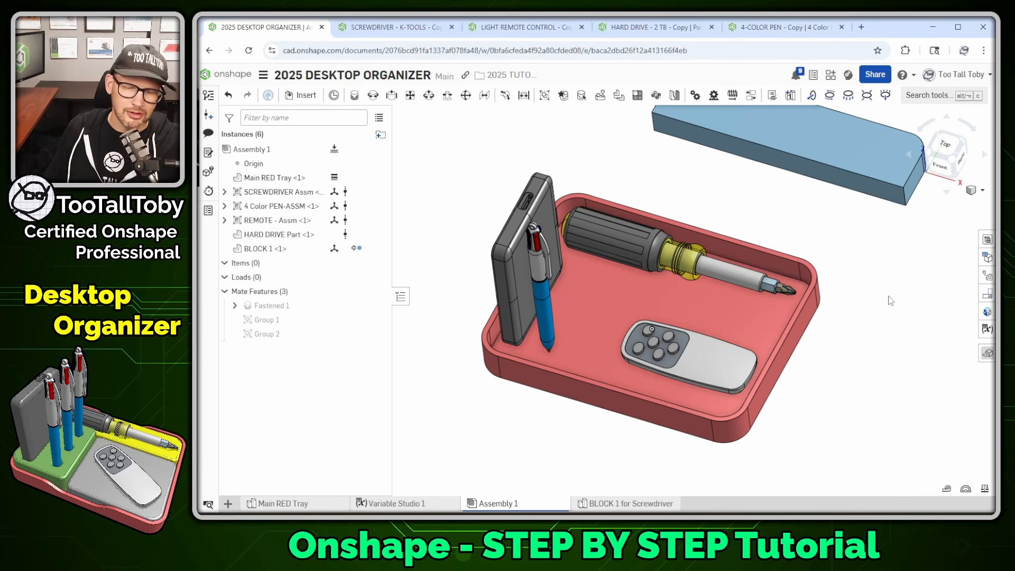
{"action": "key", "text": "ctrl+z"}
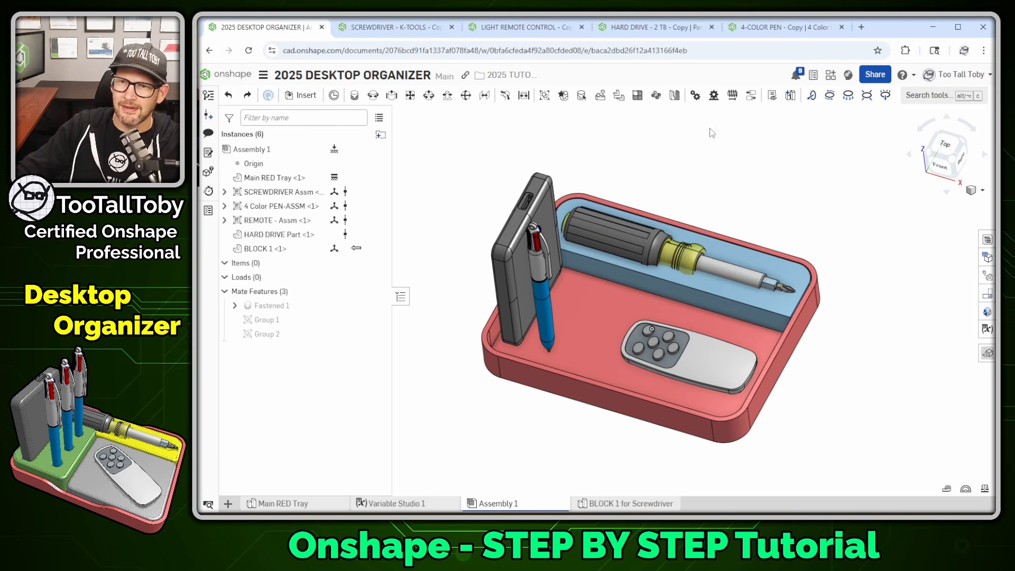
{"action": "key", "text": "s"}
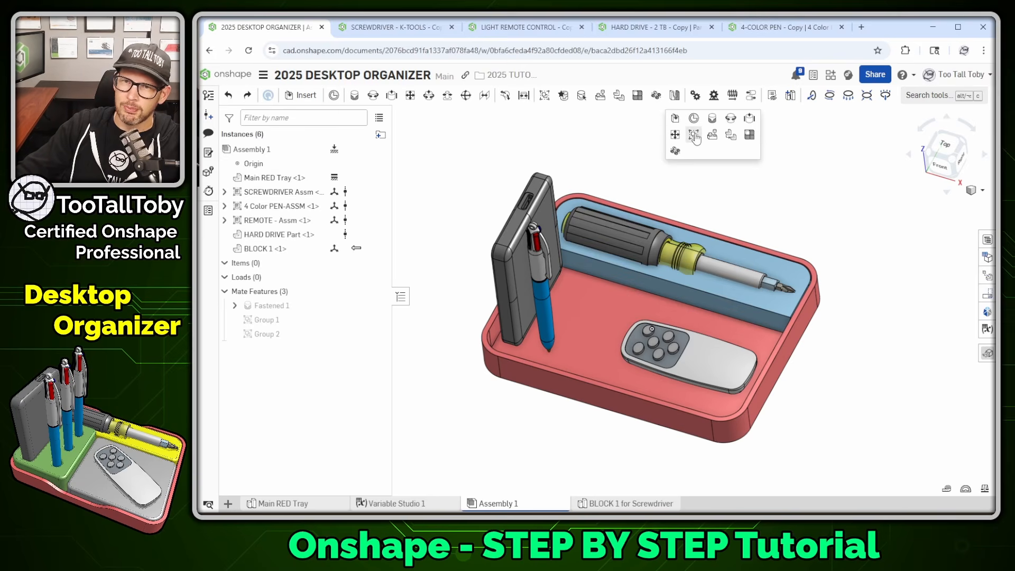
{"action": "left_click", "coordinate": [695, 135]}
{"action": "left_click", "coordinate": [706, 304]}
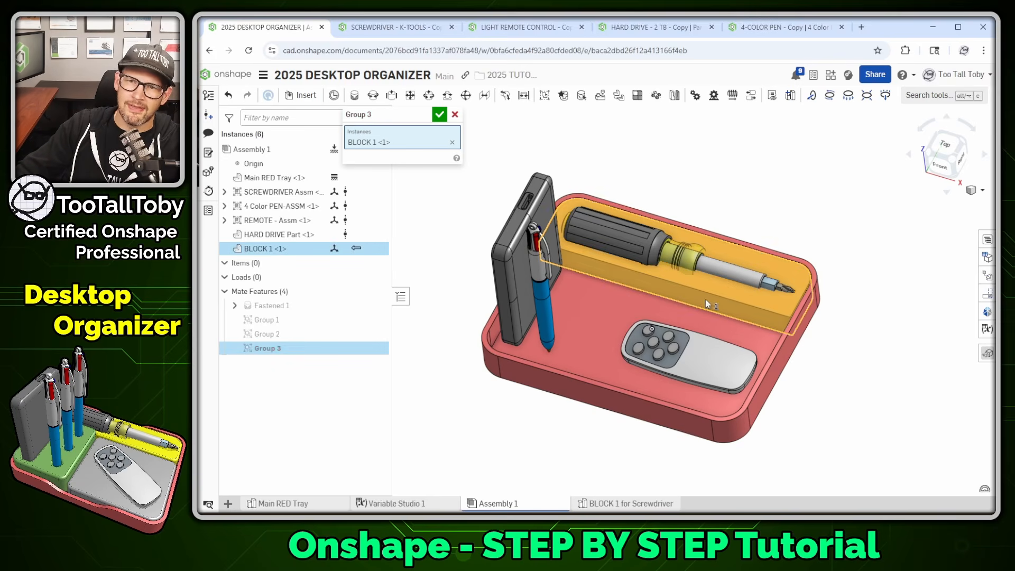
{"action": "left_click", "coordinate": [604, 312]}
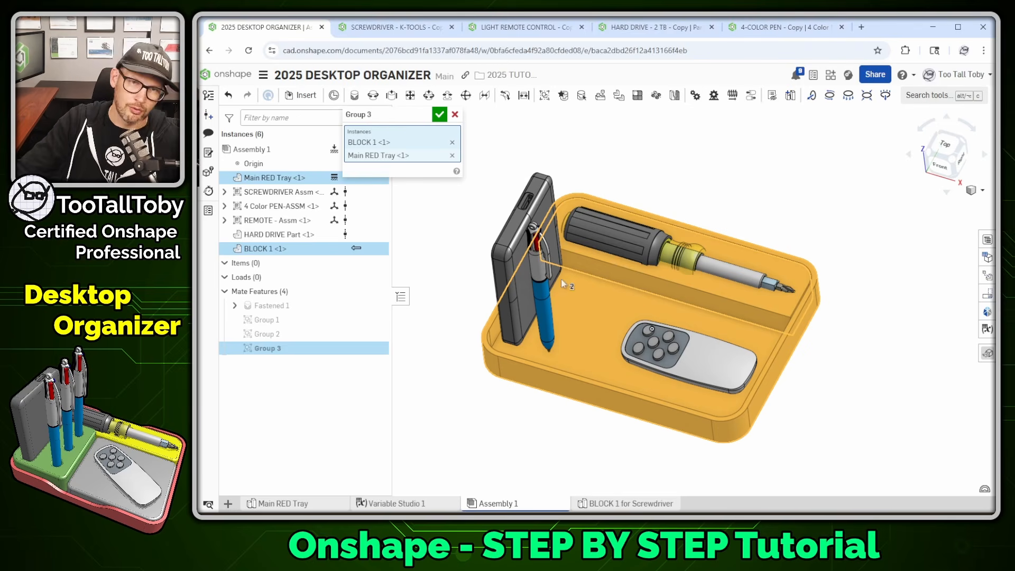
{"action": "left_click", "coordinate": [439, 114]}
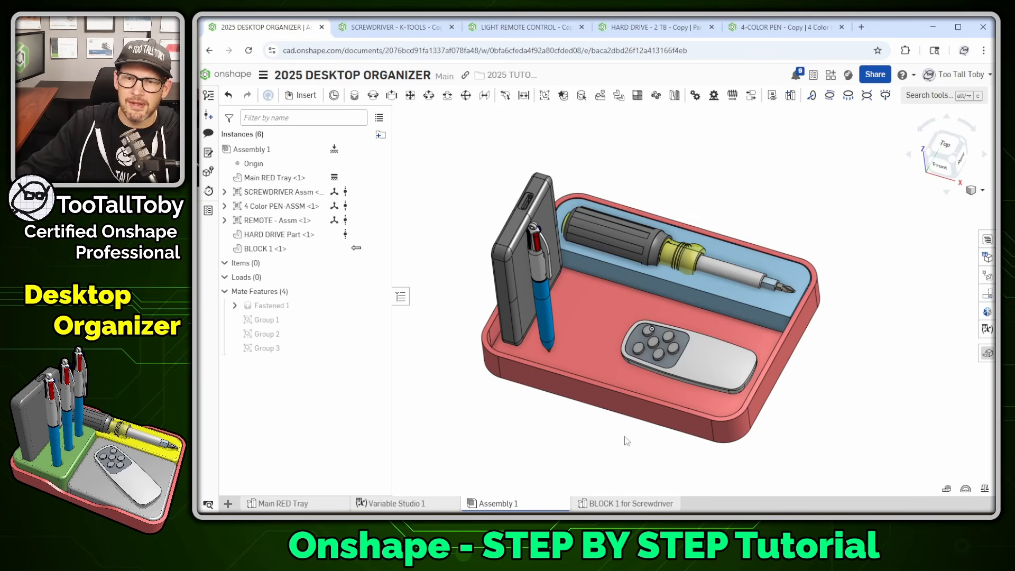
Check the block's Part Studio without context, return to Assembly 1, and edit BLOCK 1 in context using Context 1
{"action": "left_click", "coordinate": [607, 507]}
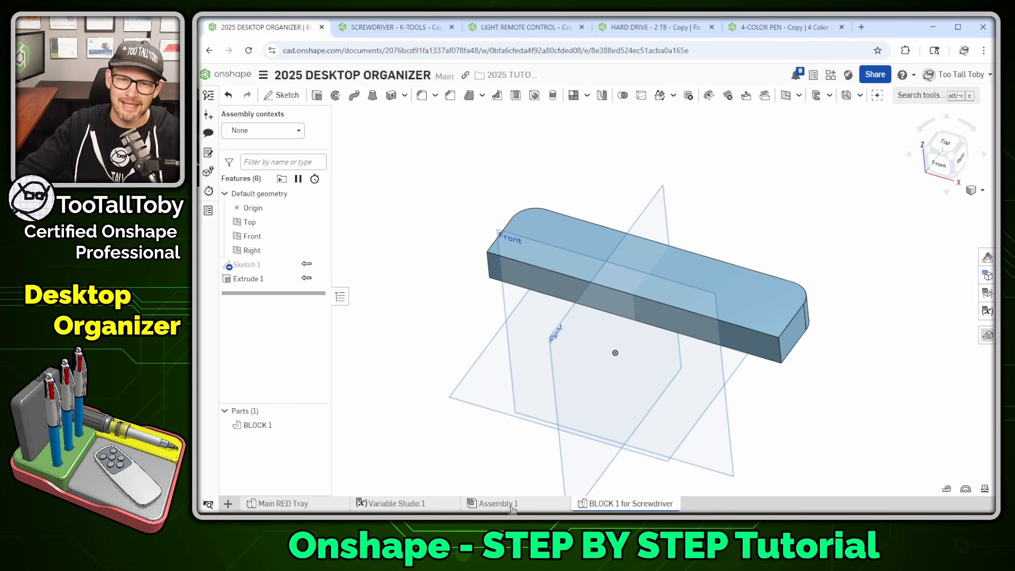
{"action": "mouse_move", "coordinate": [512, 509]}
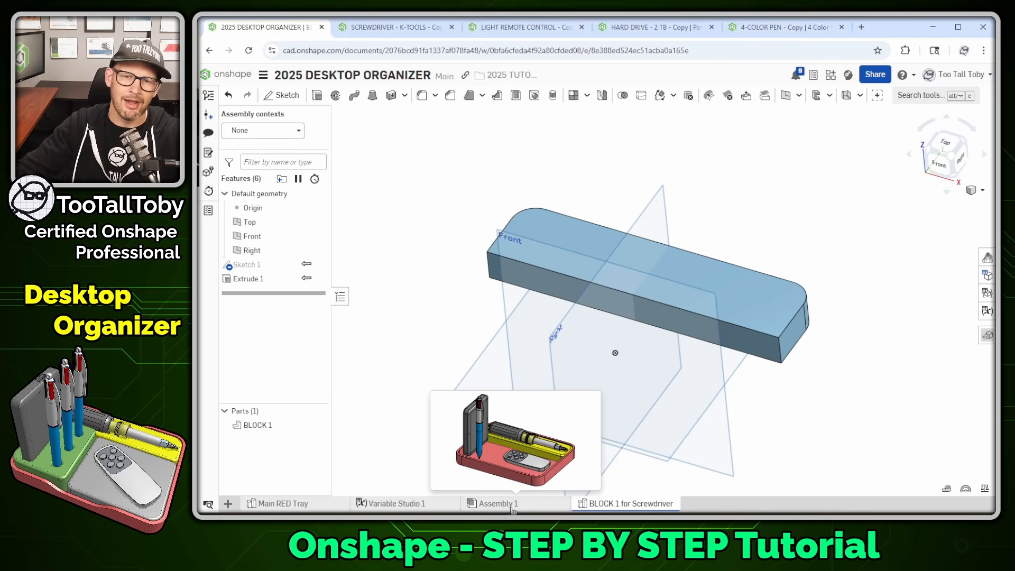
{"action": "left_click", "coordinate": [528, 509]}
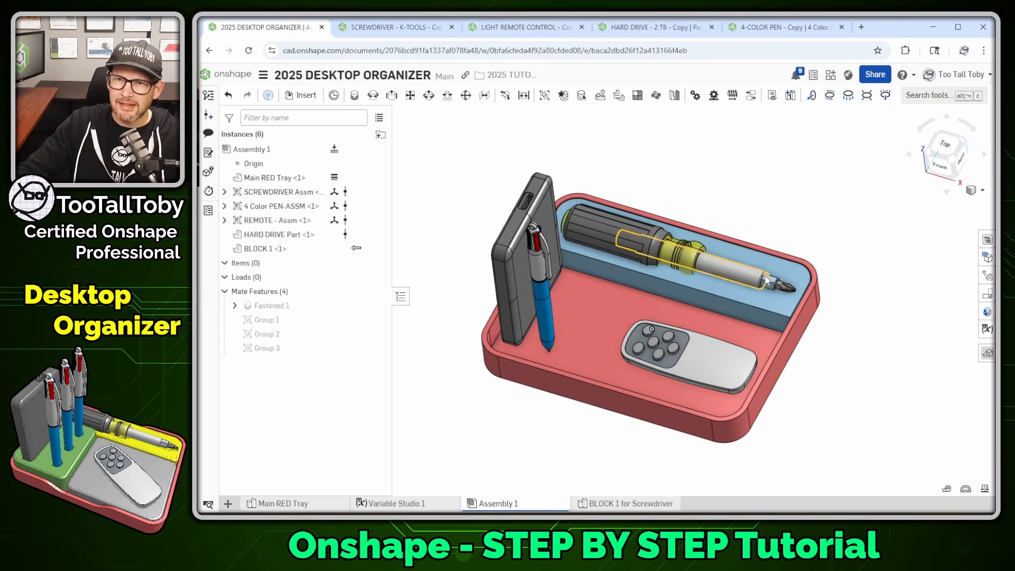
{"action": "right_click", "coordinate": [730, 256]}
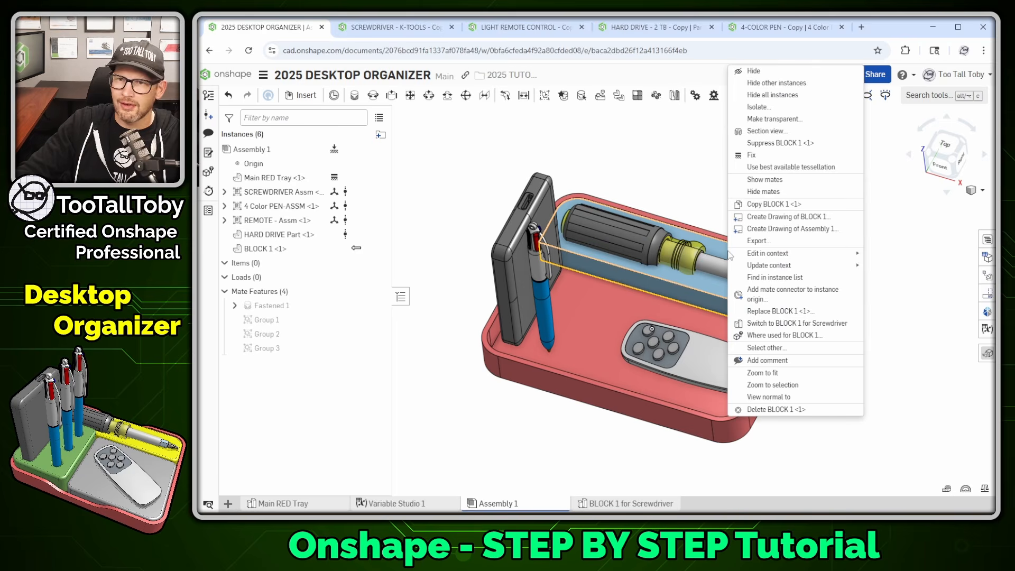
{"action": "mouse_move", "coordinate": [811, 258]}
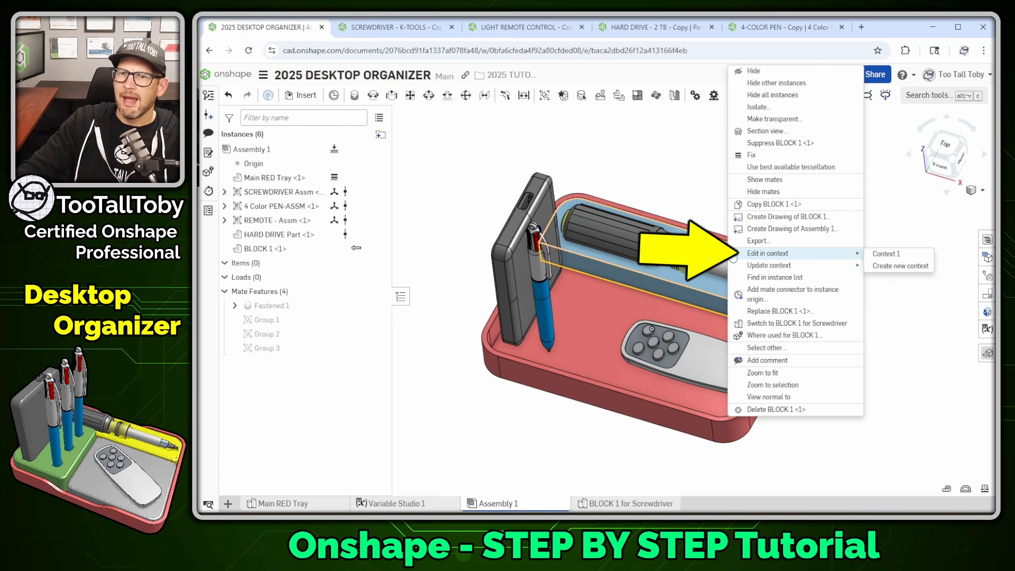
{"action": "left_click", "coordinate": [894, 255]}
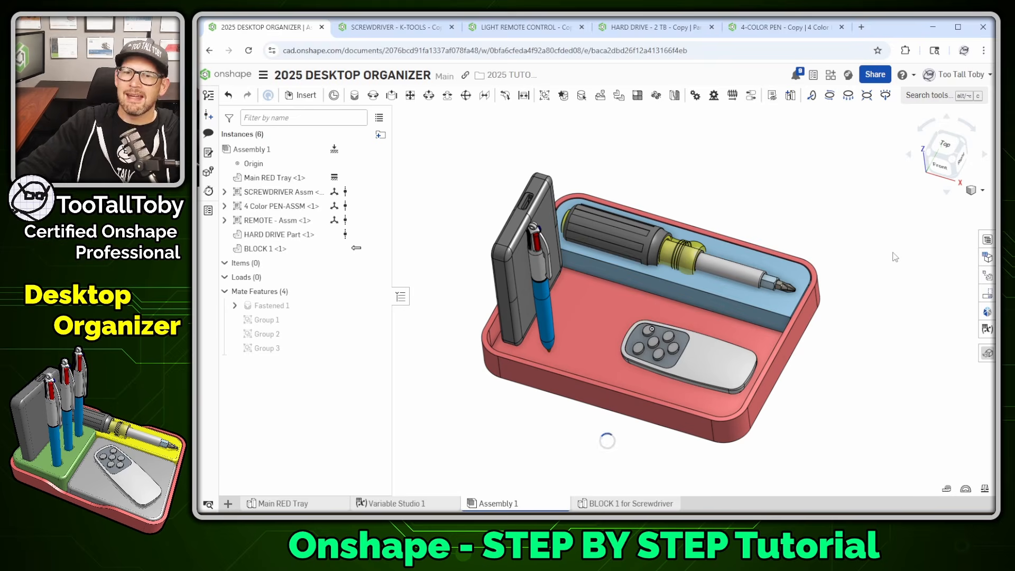